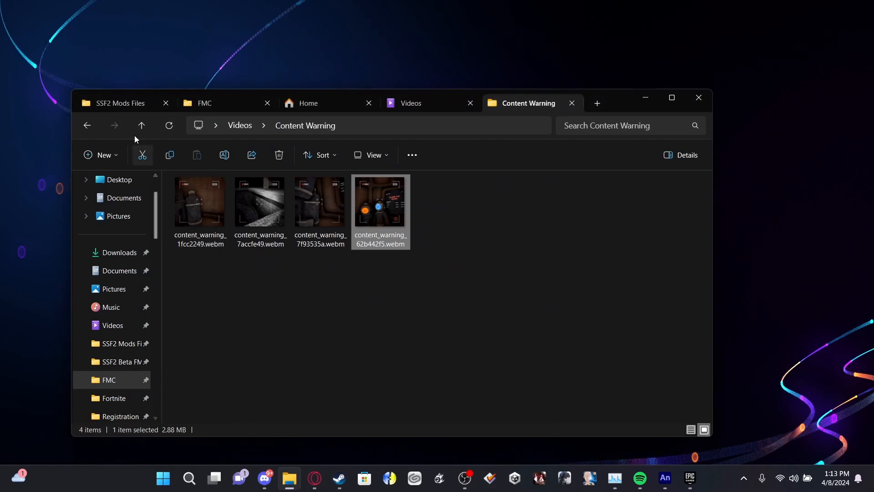
# Go to the Test File folder under SSF2 Mods Files, SSF2 Modified Dat files, Satoru Gojo.
pyautogui.click(128, 108)
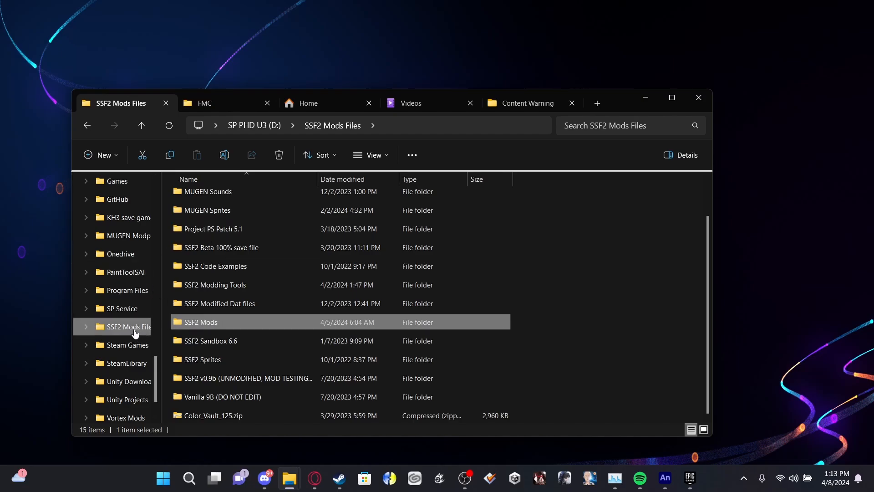
pyautogui.click(234, 303)
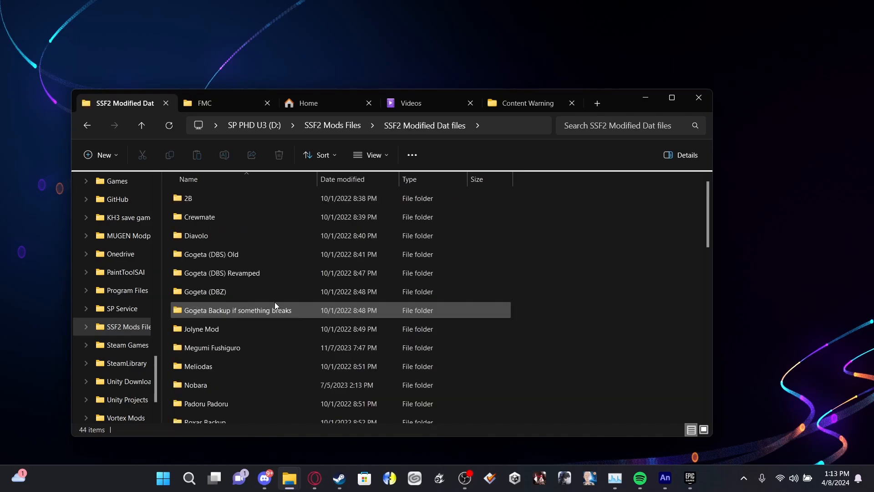
pyautogui.scroll(-4, 275, 302)
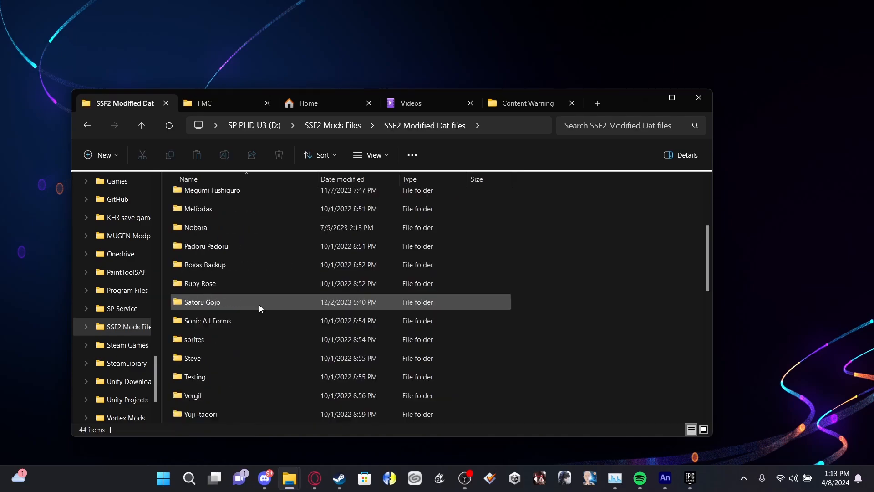
pyautogui.doubleClick(234, 302)
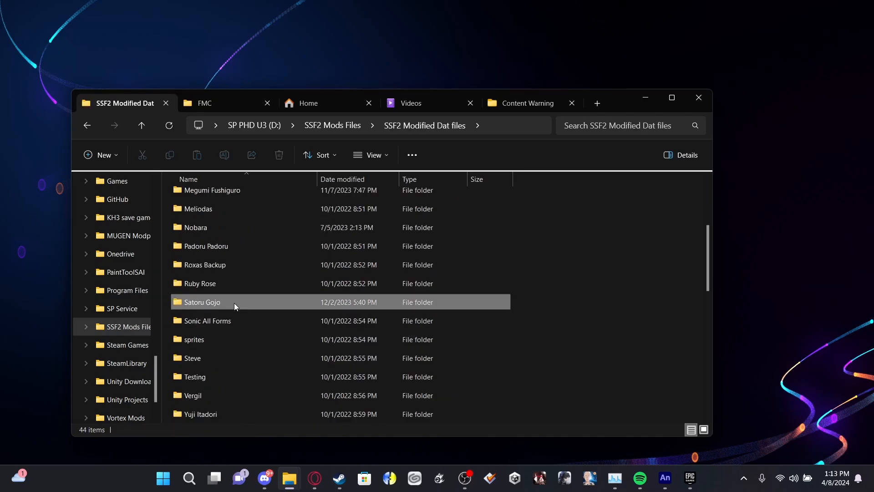
pyautogui.moveTo(226, 275)
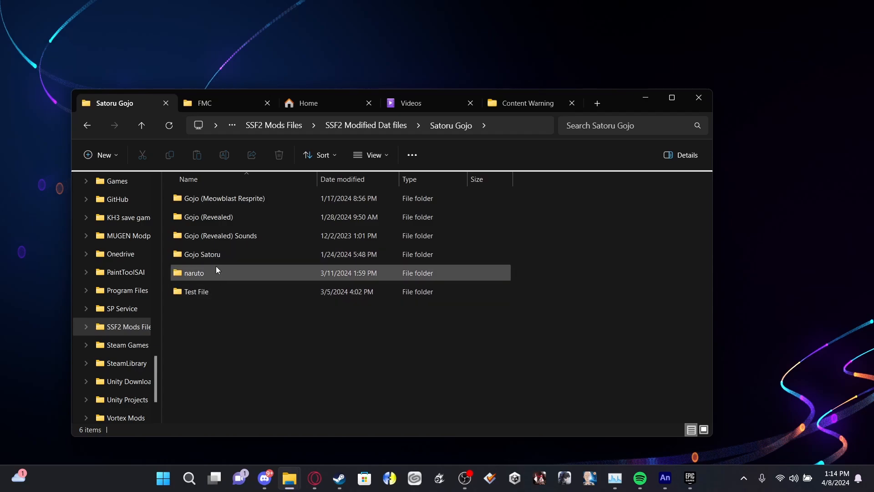
pyautogui.doubleClick(213, 290)
# Create a new folder named FMC Version inside the Test File folder.
pyautogui.rightClick(239, 258)
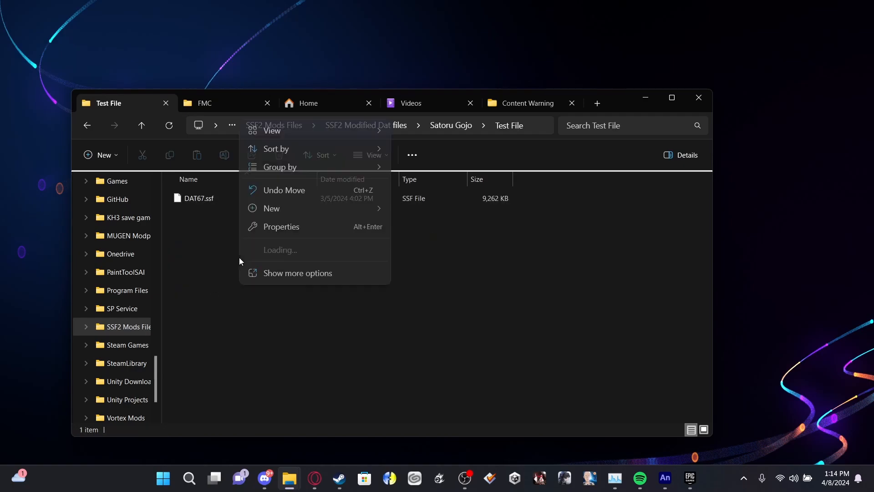
pyautogui.moveTo(279, 207)
pyautogui.click(415, 208)
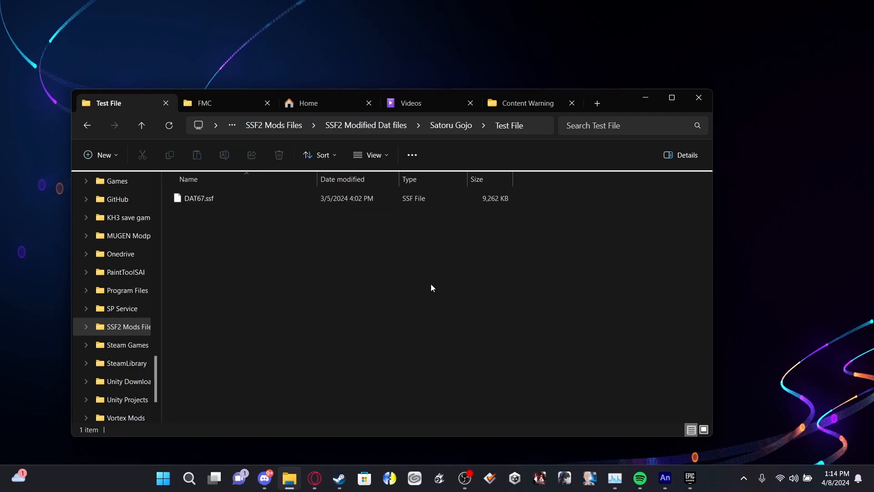
pyautogui.write('FMC Verion')
pyautogui.press('Left')
pyautogui.press('Left')
pyautogui.press('Left')
pyautogui.press('Left')
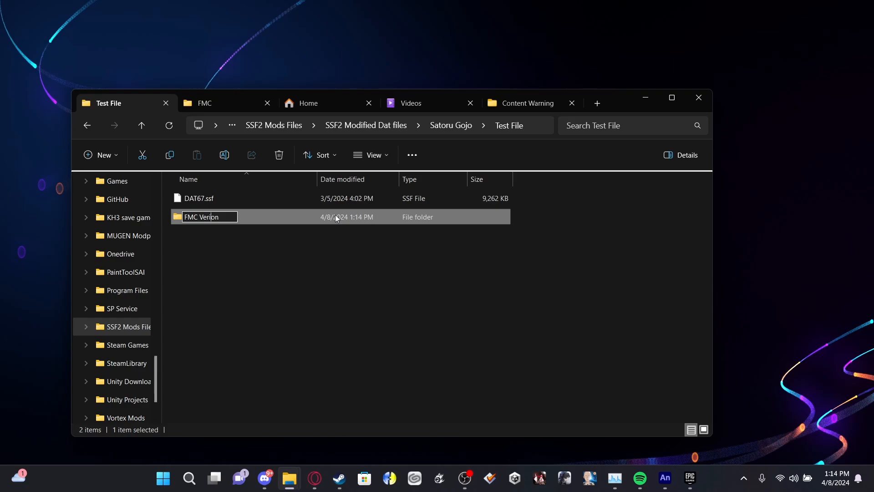
pyautogui.write('s')
pyautogui.press('Return')
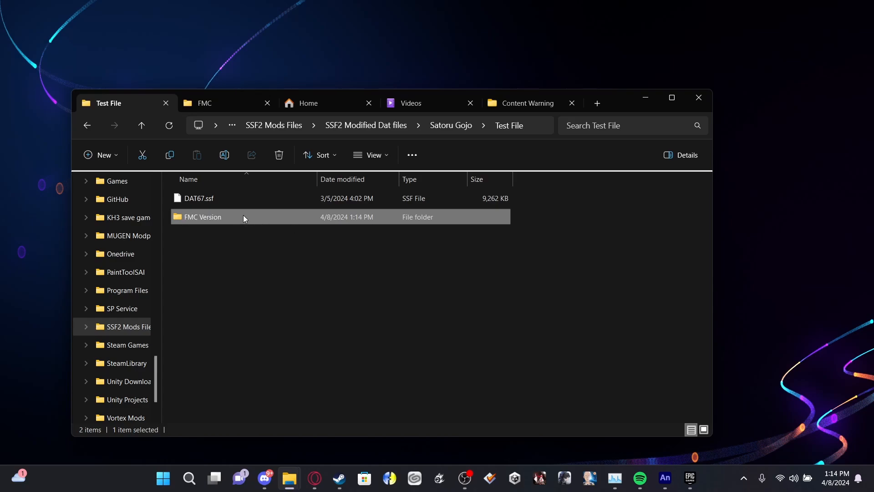
# Copy DAT67.ssf into the FMC Version folder.
pyautogui.click(237, 196)
pyautogui.doubleClick(232, 213)
pyautogui.hotkey('ctrl', 'v')
# Rename the copied DAT67.ssf to gojo.swf and accept the file extension change.
pyautogui.rightClick(228, 197)
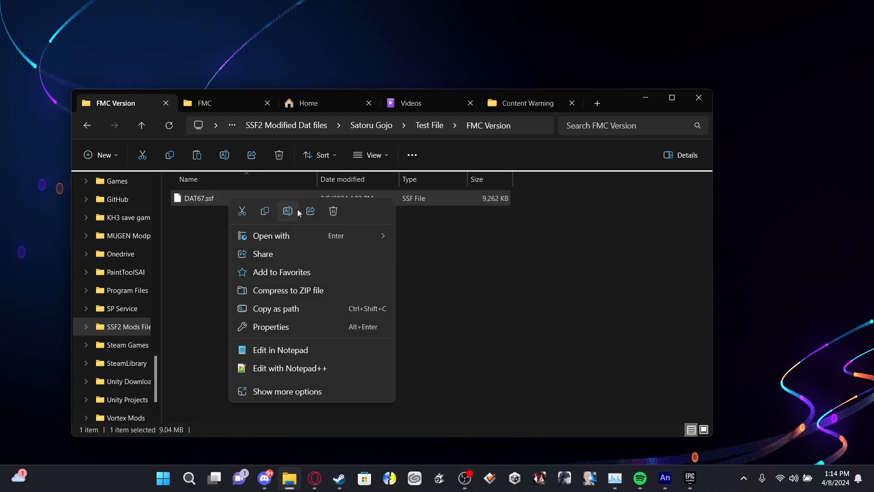
pyautogui.click(294, 209)
pyautogui.press('Right')
pyautogui.press('BackSpace')
pyautogui.press('BackSpace')
pyautogui.press('BackSpace')
pyautogui.press('BackSpace')
pyautogui.press('BackSpace')
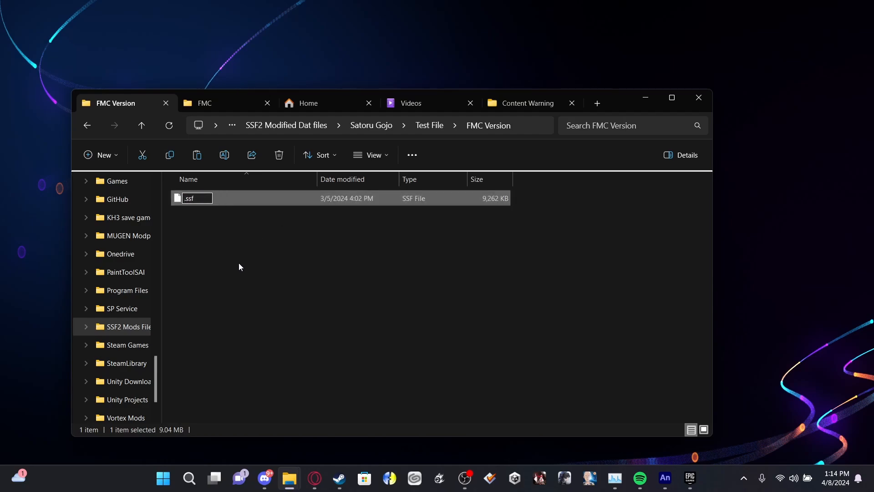
pyautogui.write('gojo')
pyautogui.press('Delete')
pyautogui.write('w')
pyautogui.press('Return')
pyautogui.press('Return')
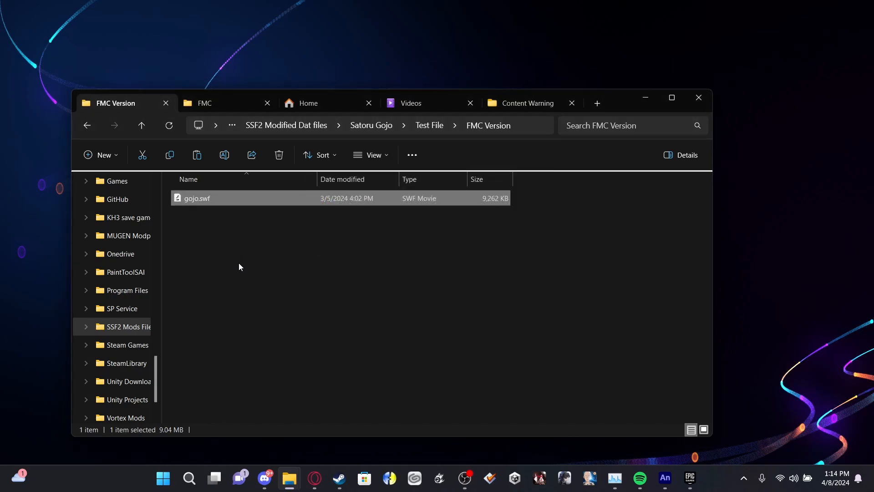
# Open gojo.swf with JPEXS Free Flash Decompiler.
pyautogui.rightClick(216, 197)
pyautogui.moveTo(346, 234)
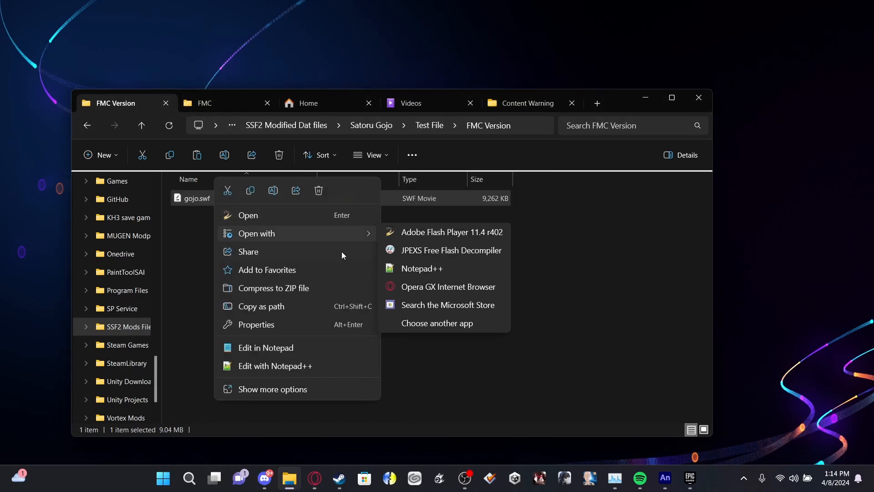
pyautogui.click(422, 254)
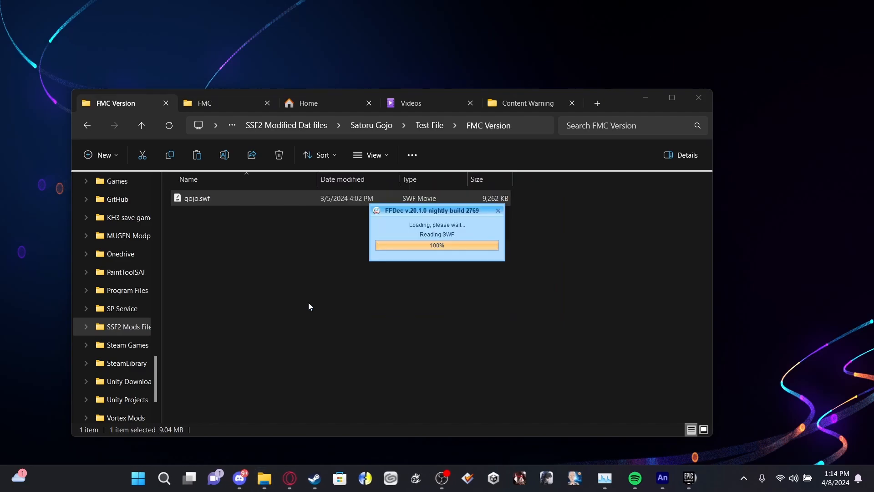
pyautogui.moveTo(678, 465)
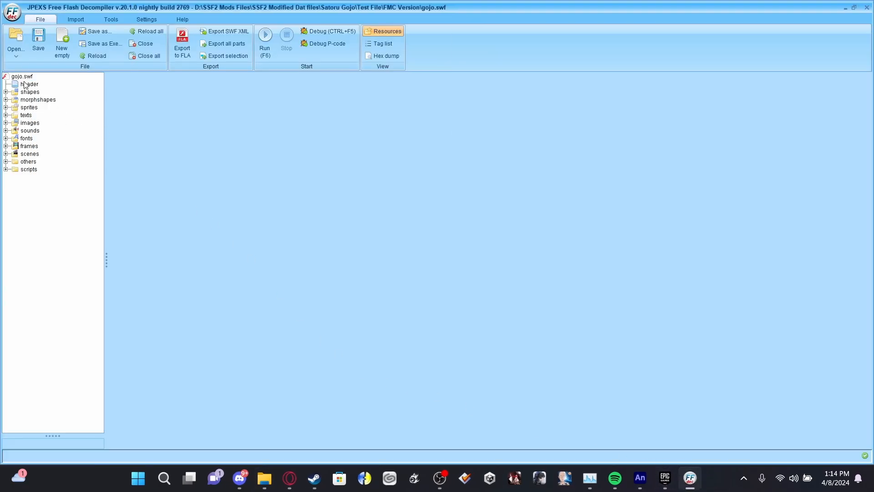
# Export gojo.swf as SWF XML into the FMC Version folder under SSF2 Modified Dat files, Satoru Gojo, Test File.
pyautogui.click(25, 77)
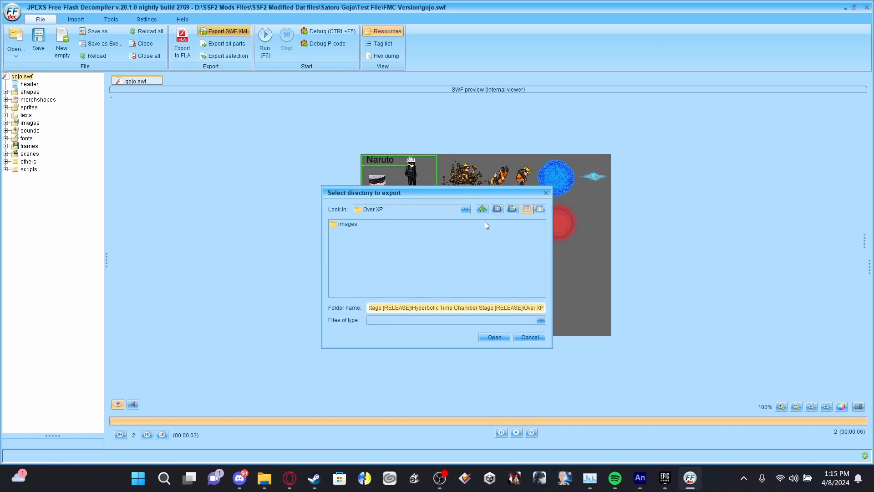
pyautogui.click(483, 210)
pyautogui.click(483, 210)
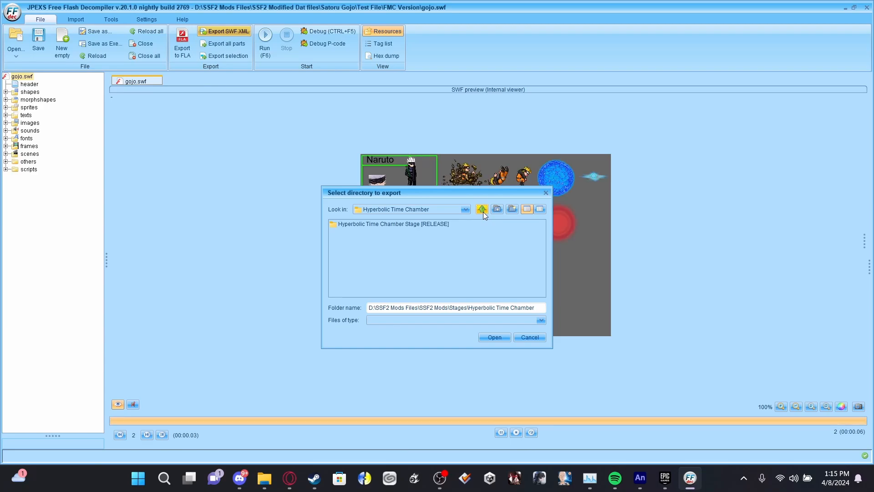
pyautogui.click(482, 210)
pyautogui.click(482, 210)
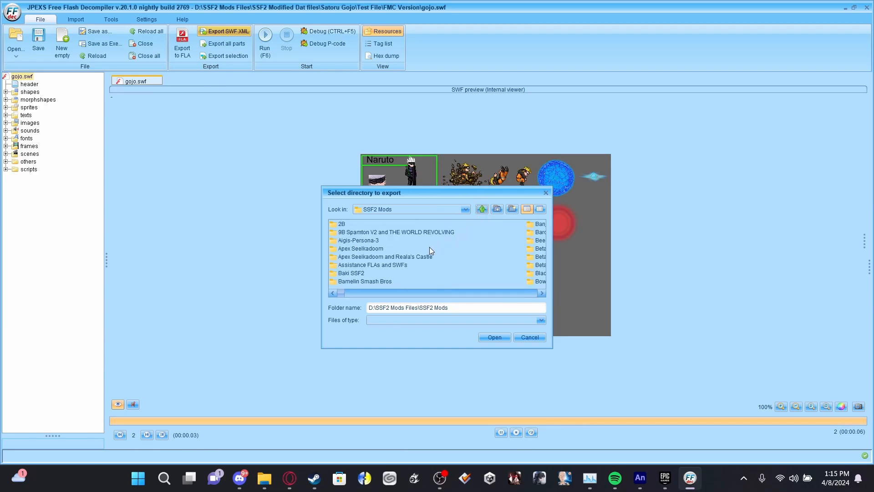
pyautogui.scroll(-10, 410, 247)
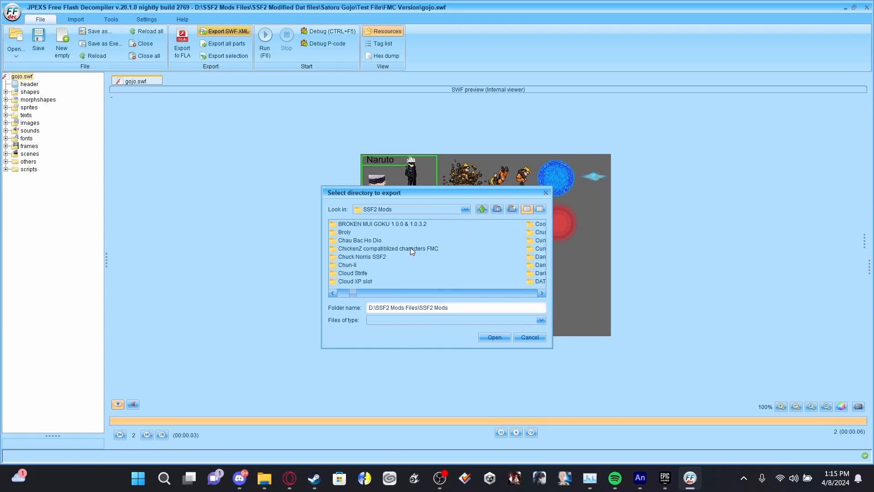
pyautogui.click(482, 210)
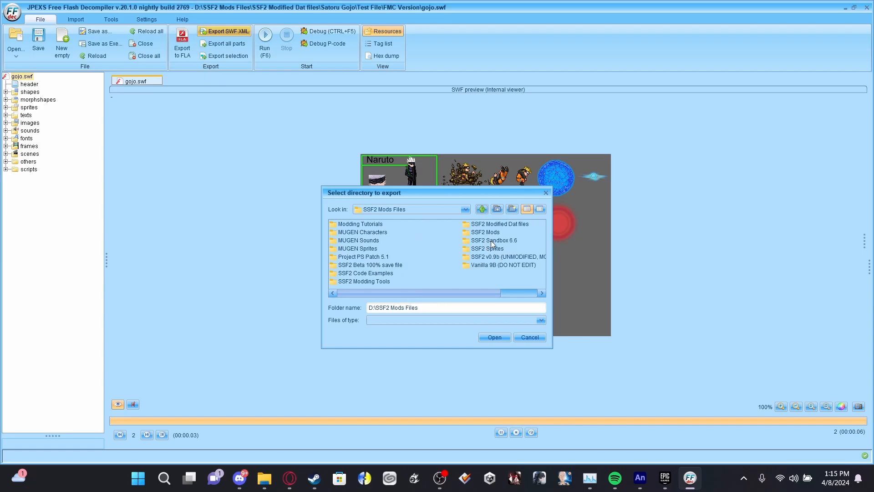
pyautogui.doubleClick(507, 226)
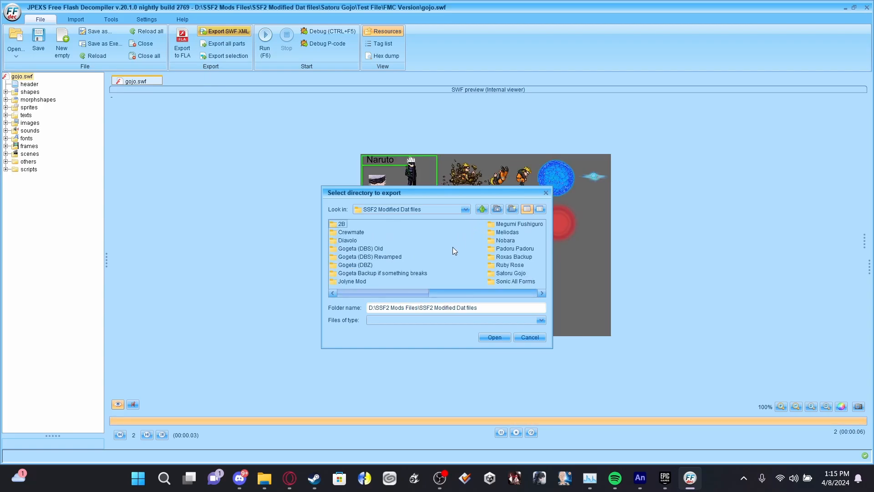
pyautogui.scroll(-3, 452, 247)
pyautogui.doubleClick(364, 271)
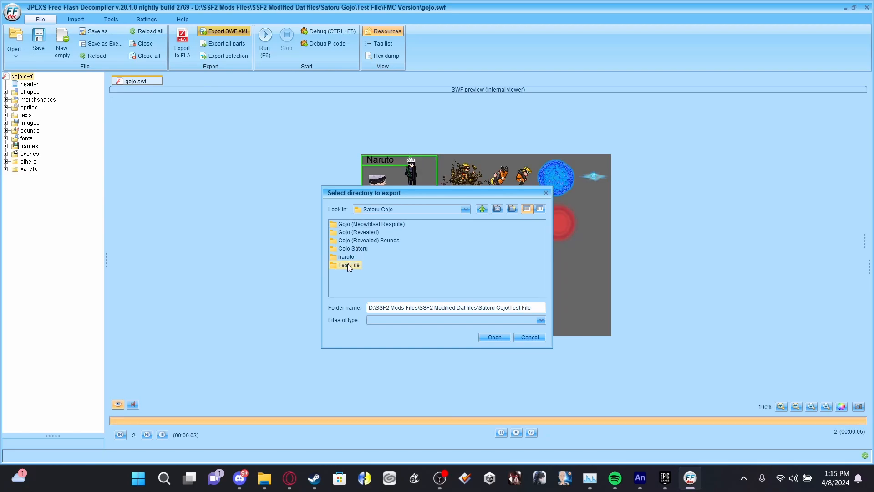
pyautogui.doubleClick(348, 265)
pyautogui.doubleClick(357, 224)
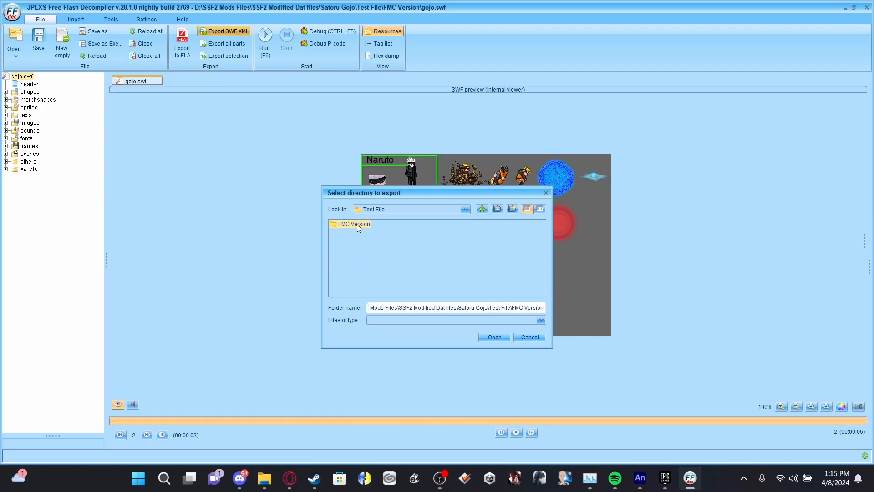
pyautogui.click(489, 338)
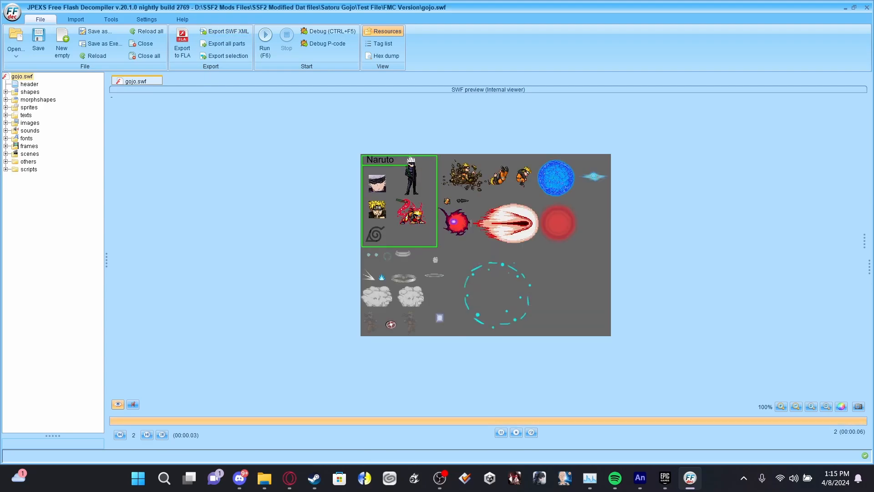
# Switch to the FMC Version folder in File Explorer and open the exported swf.xml in Notepad++.
pyautogui.hotkey('alt', 'Tab')
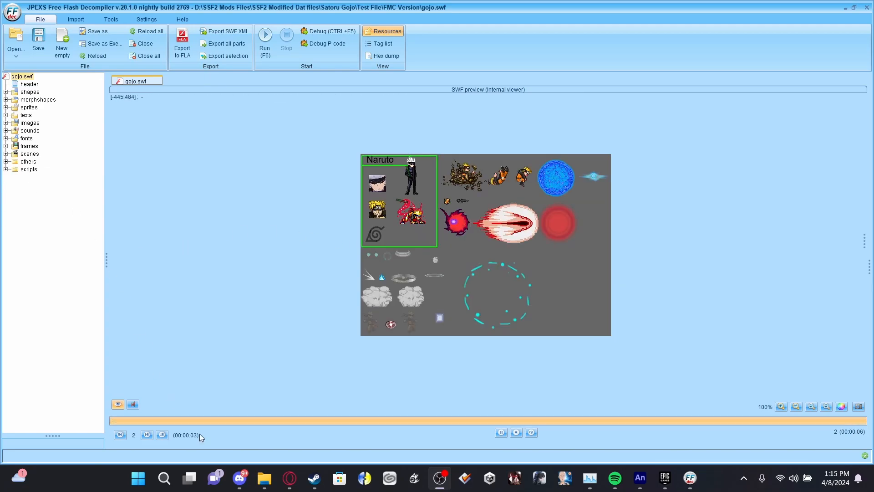
pyautogui.moveTo(264, 478)
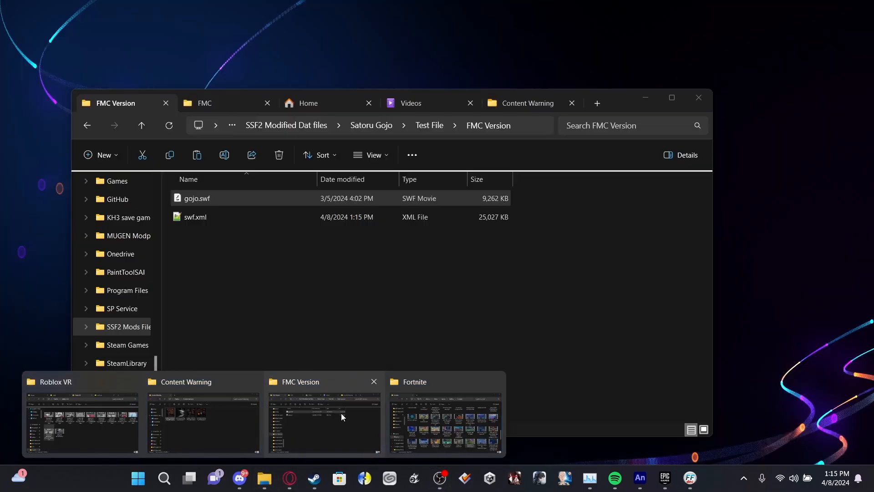
pyautogui.click(340, 413)
pyautogui.click(217, 219)
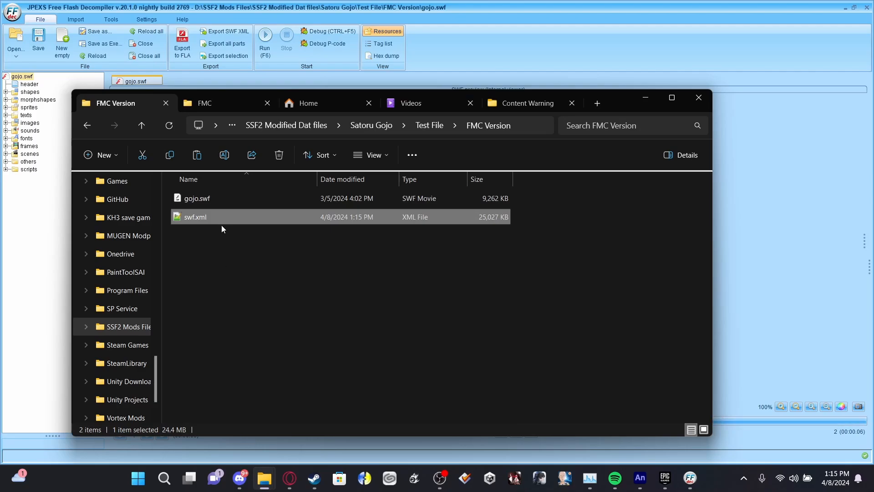
pyautogui.rightClick(216, 217)
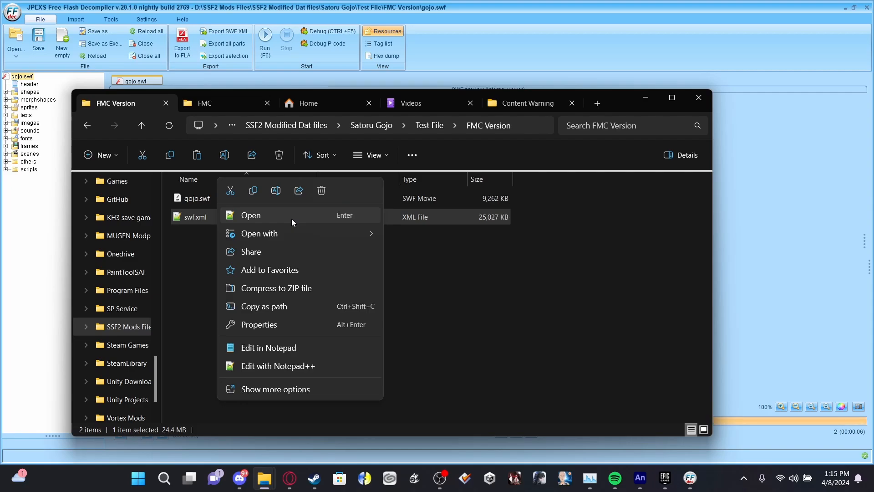
pyautogui.click(291, 219)
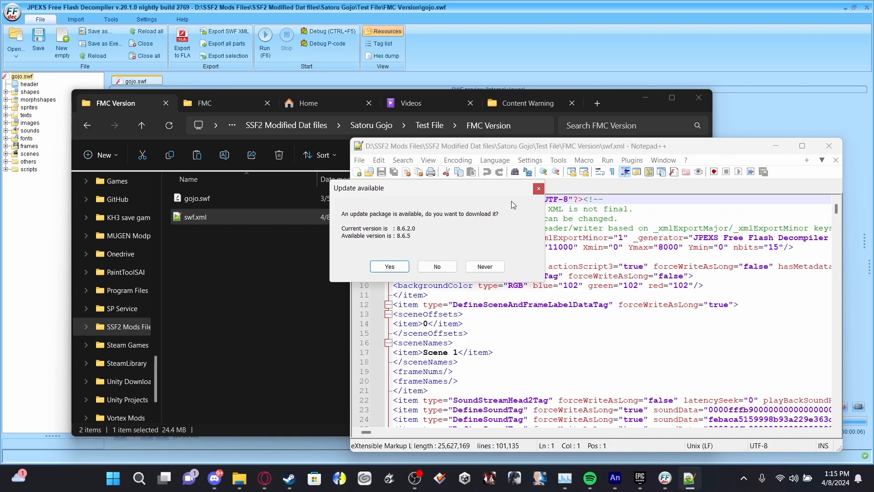
# Download and install the offered Notepad++ 8.6.5 update, and return to the beginning of swf.xml.
pyautogui.click(403, 269)
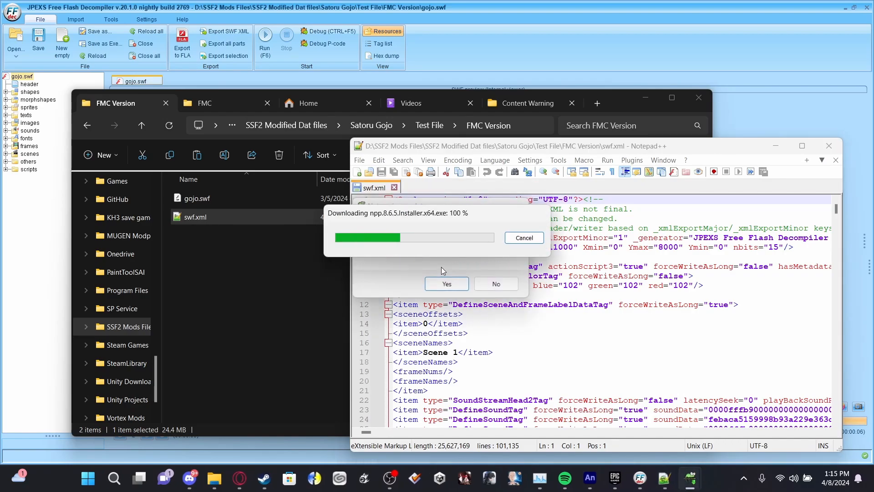
pyautogui.click(443, 283)
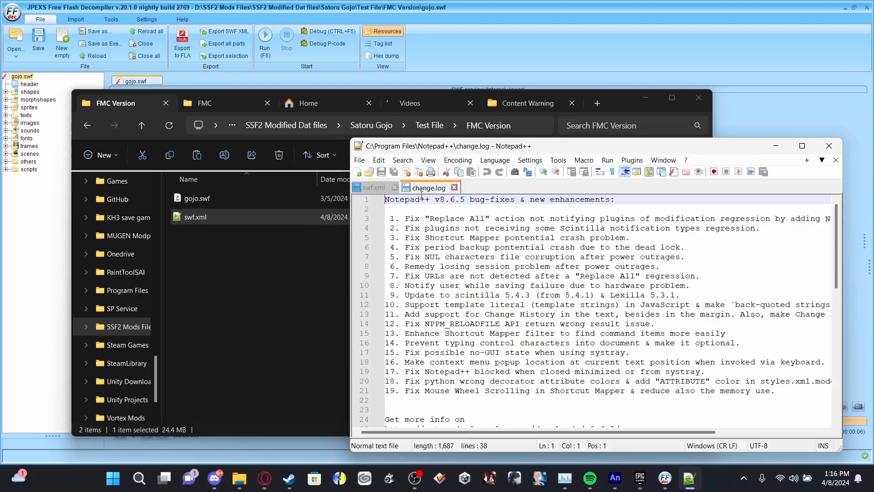
pyautogui.scroll(-5, 478, 289)
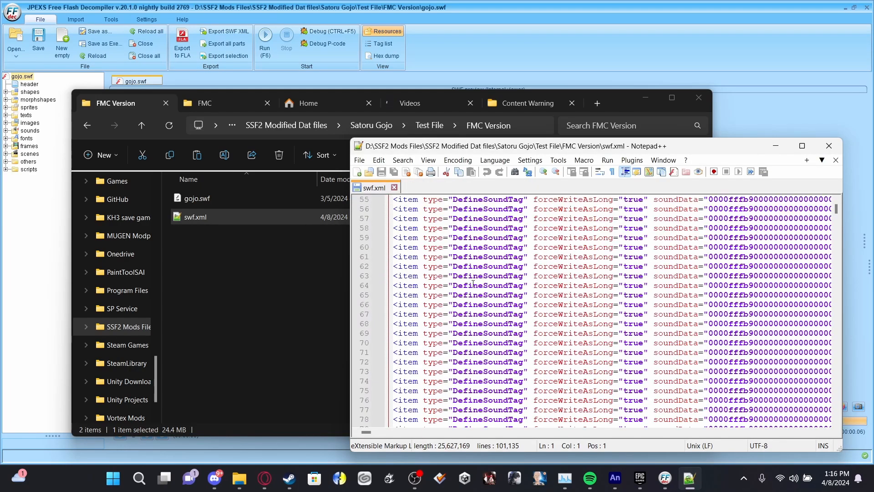
pyautogui.scroll(5, 508, 296)
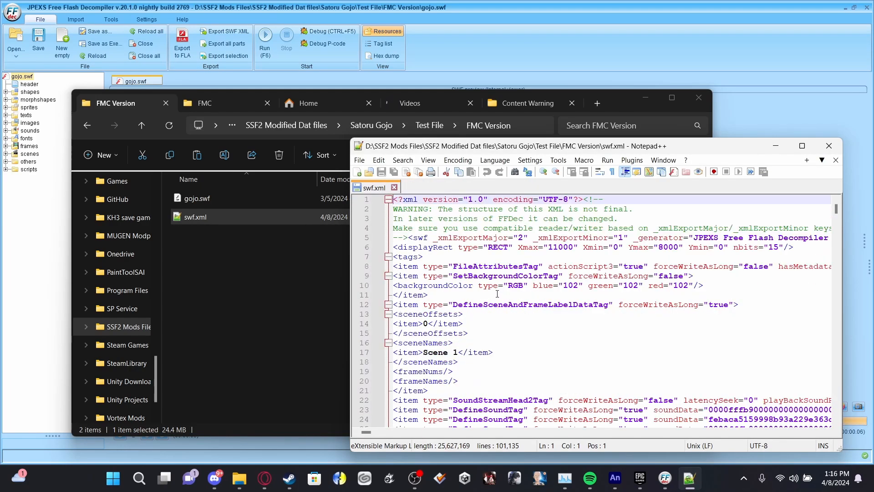
# Open the text replacement for swf.xml and set the search term to naruto.
pyautogui.hotkey('ctrl', 'f')
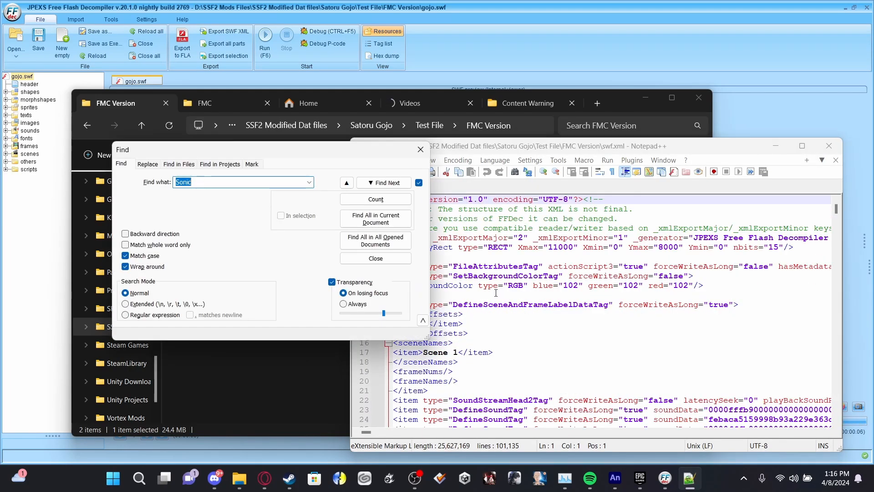
pyautogui.click(147, 165)
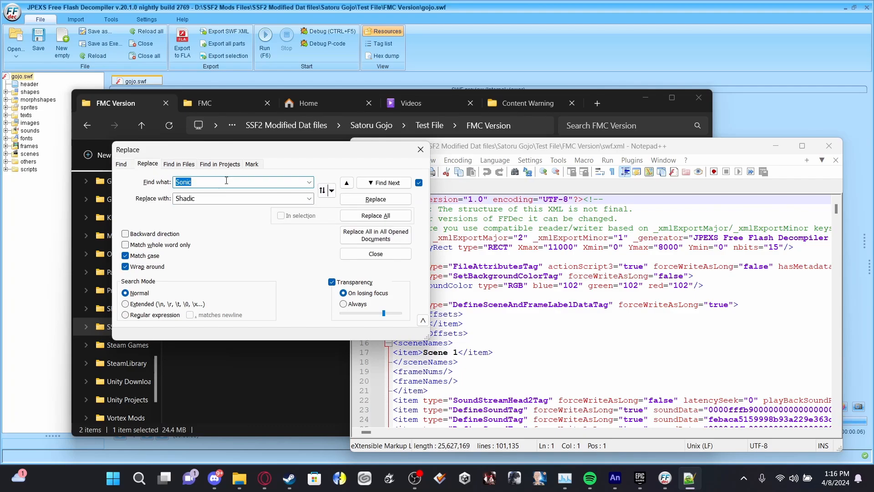
pyautogui.press('BackSpace')
pyautogui.write('naruto')
# Switch to JPEXS, expand the scripts and naruto_fla folders of gojo.swf, and examine the script names.
pyautogui.click(11, 183)
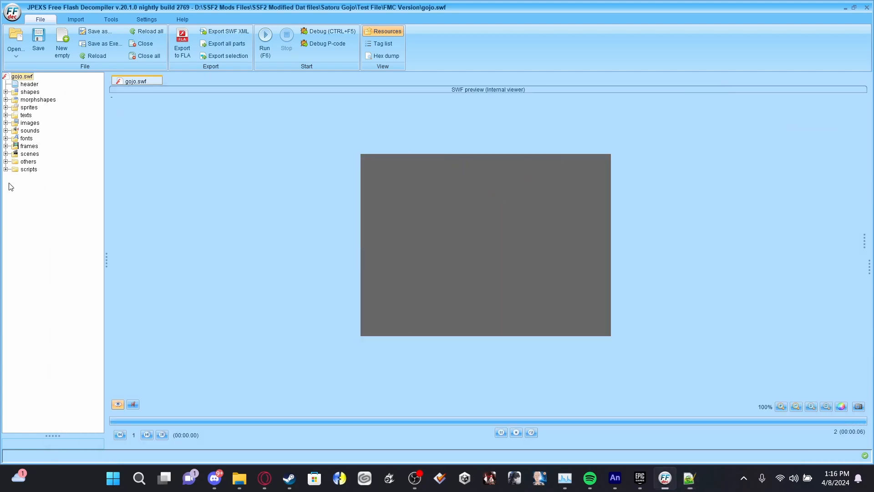
pyautogui.click(5, 169)
pyautogui.click(15, 192)
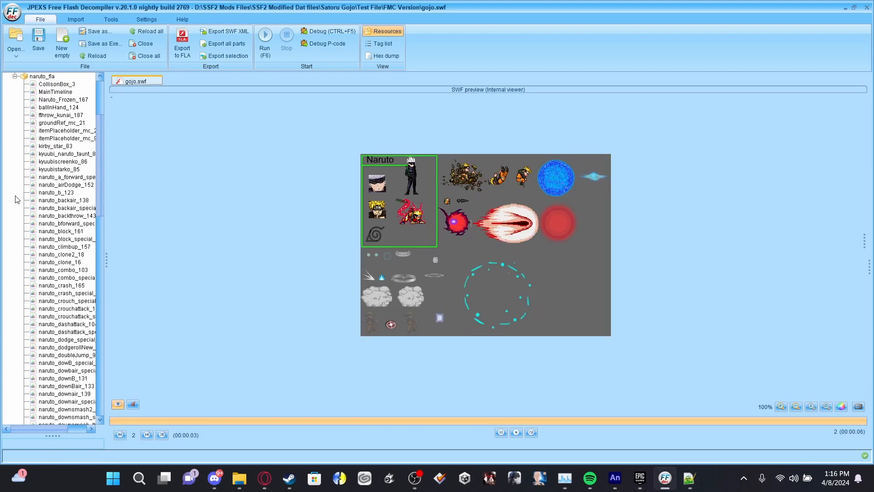
pyautogui.scroll(5, 17, 189)
pyautogui.scroll(-2, 60, 212)
pyautogui.scroll(-1, 61, 211)
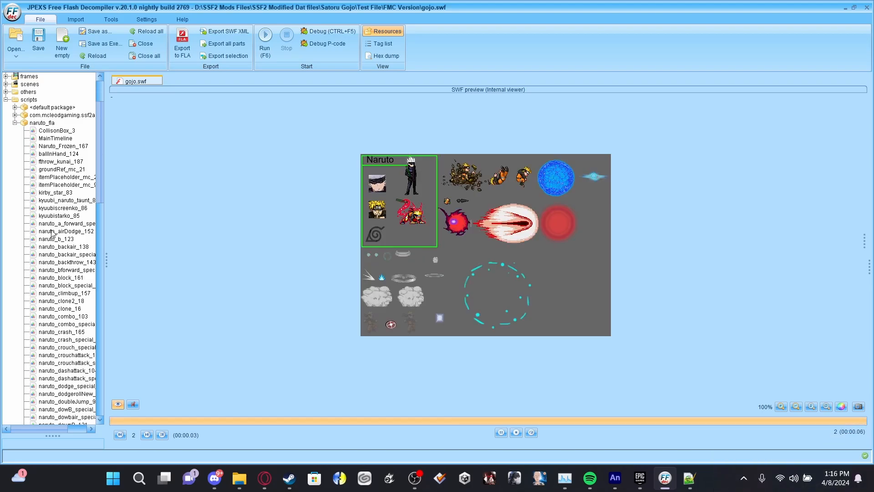
# Return to Notepad++ and replace all occurrences of naruto with gojo in swf.xml.
pyautogui.click(689, 478)
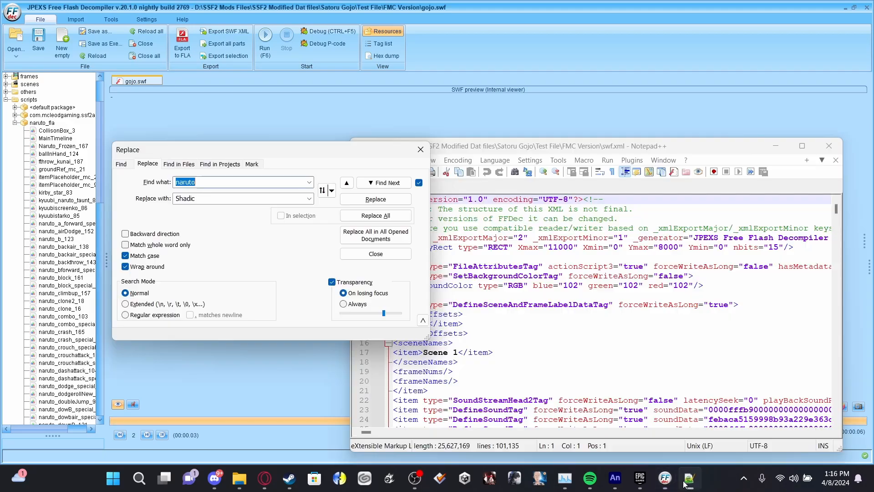
pyautogui.doubleClick(239, 200)
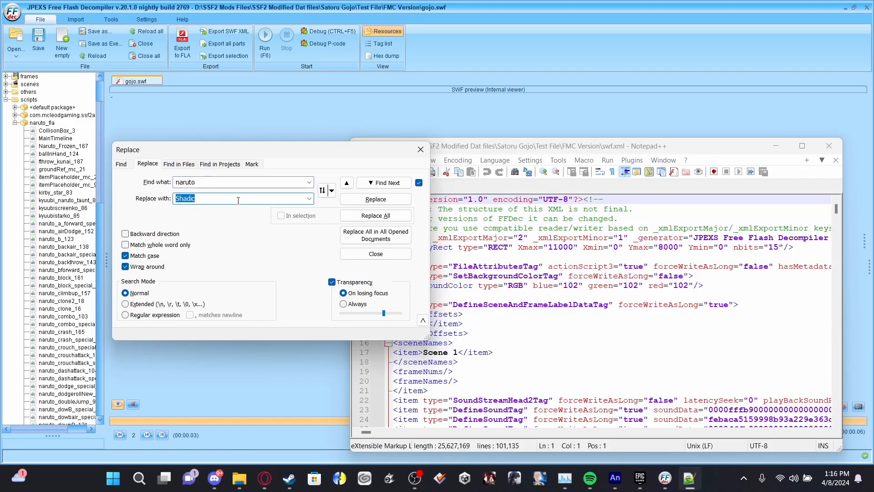
pyautogui.write('gojo')
pyautogui.click(375, 216)
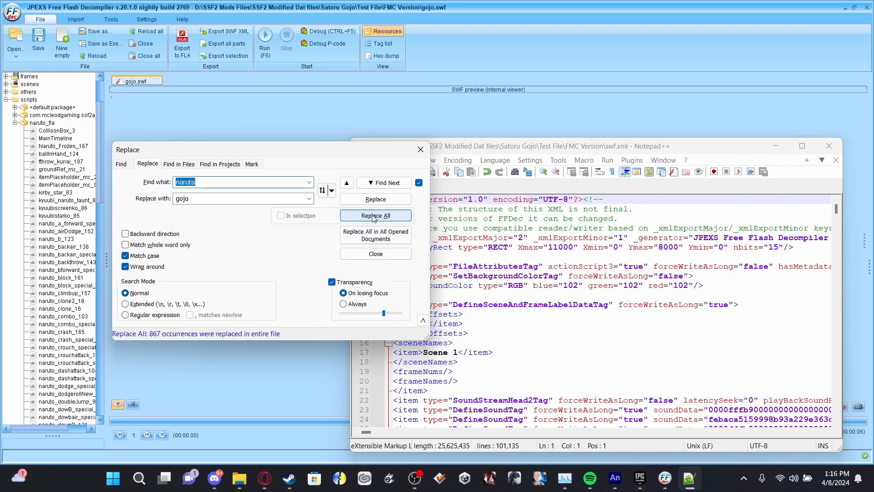
# Replace all occurrences of the capitalised Naruto with Gojo in swf.xml, and close the replacement dialog.
pyautogui.click(179, 182)
pyautogui.press('BackSpace')
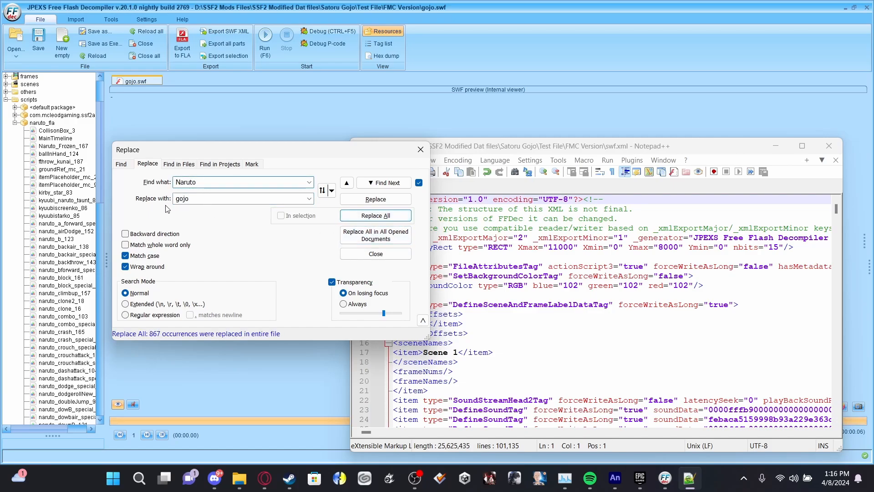
pyautogui.click(175, 202)
pyautogui.click(179, 200)
pyautogui.press('BackSpace')
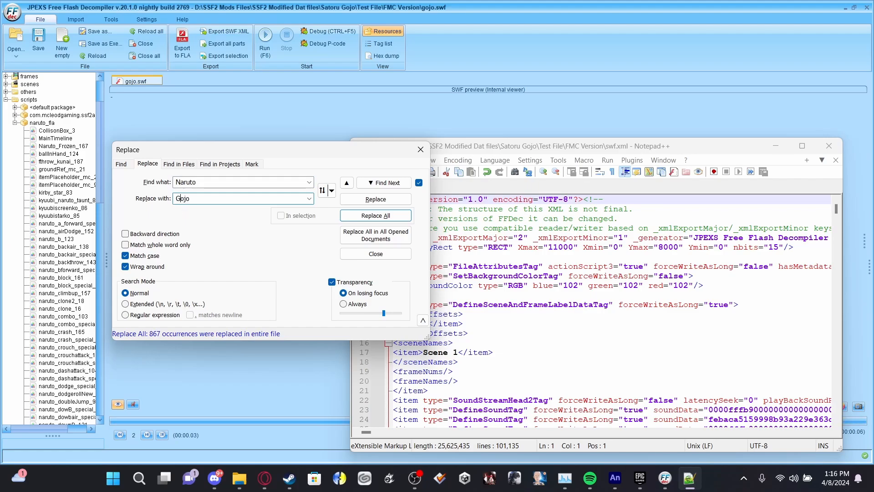
pyautogui.click(362, 216)
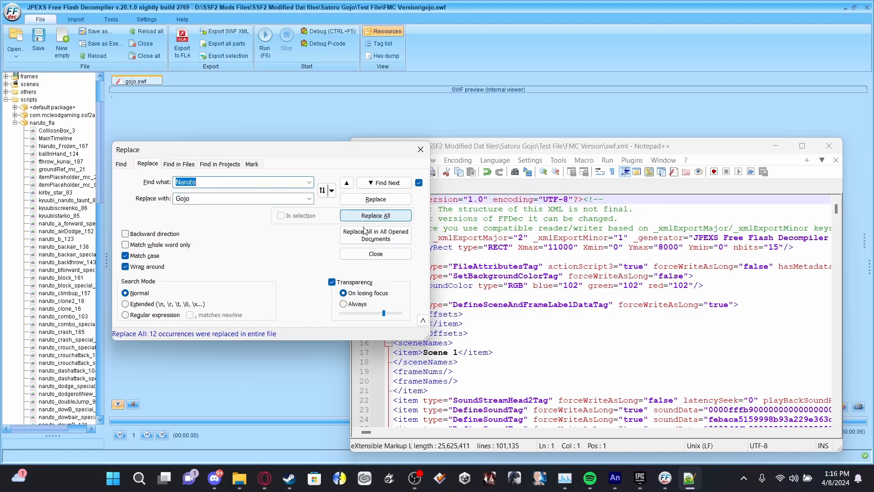
pyautogui.click(367, 257)
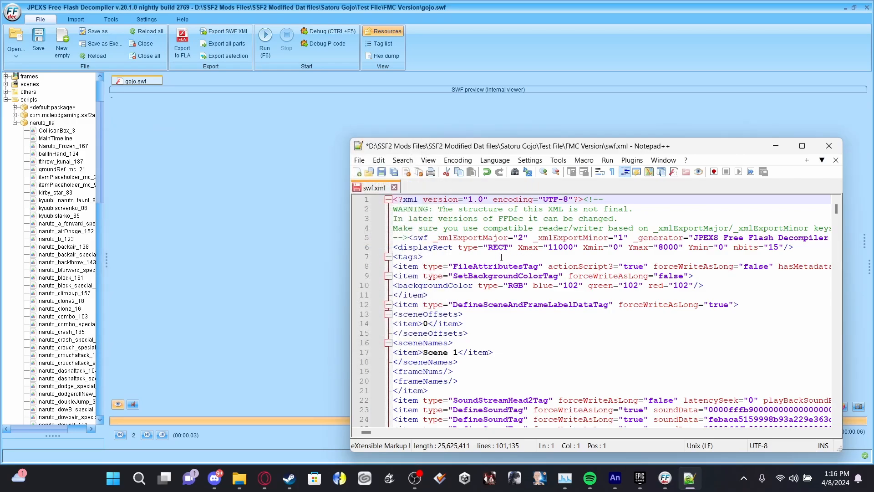
# Save and close swf.xml, and switch to JPEXS Free Flash Decompiler.
pyautogui.hotkey('ctrl', 's')
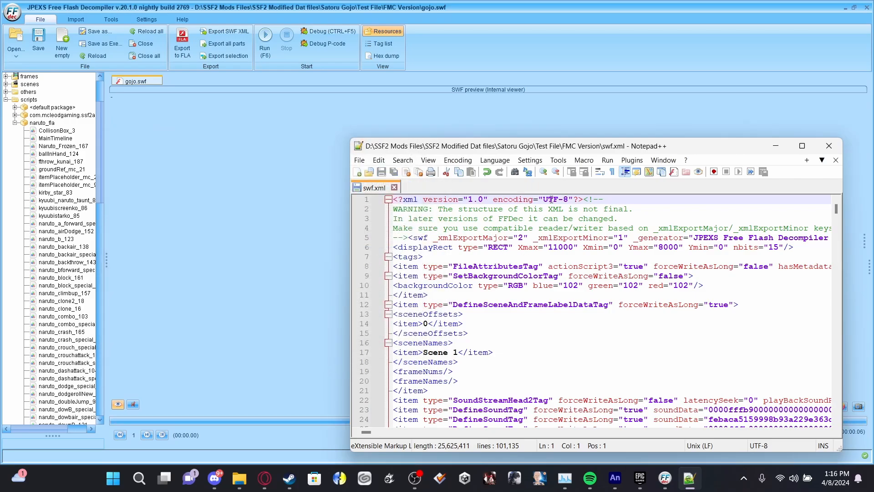
pyautogui.click(394, 187)
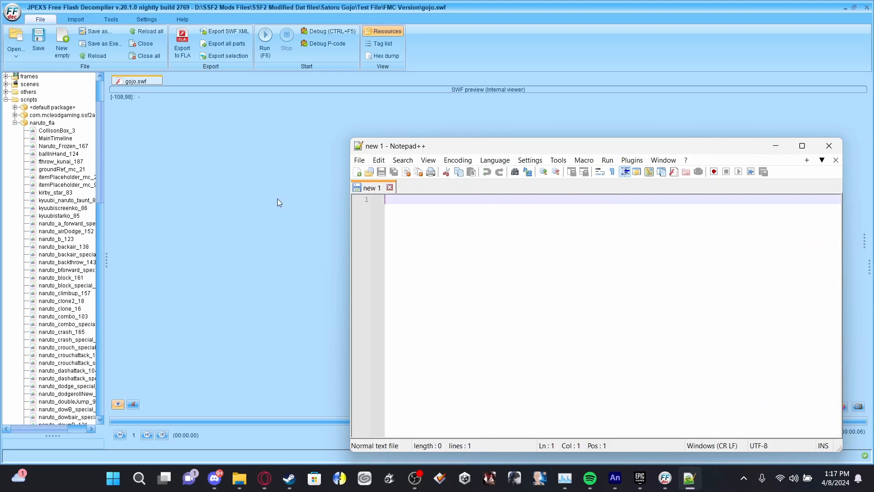
pyautogui.click(291, 157)
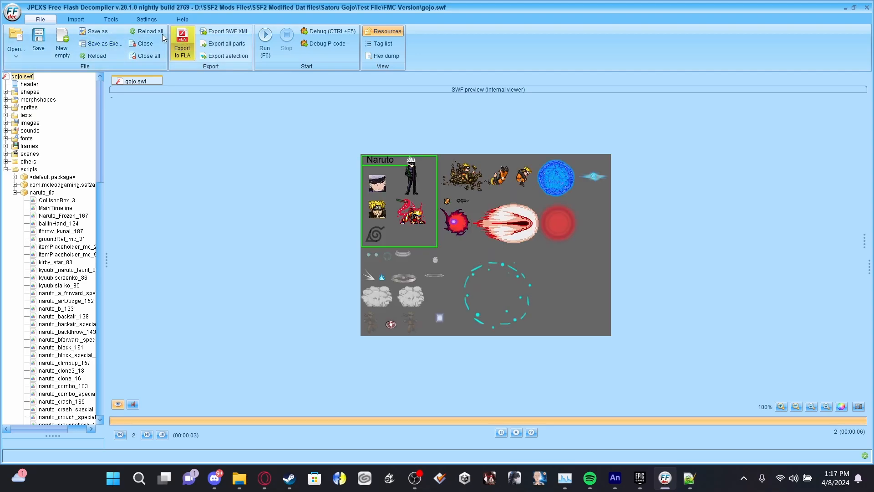
# Start a SWF XML import into gojo.swf and browse up to the SSF2 Mods Files folder.
pyautogui.click(80, 21)
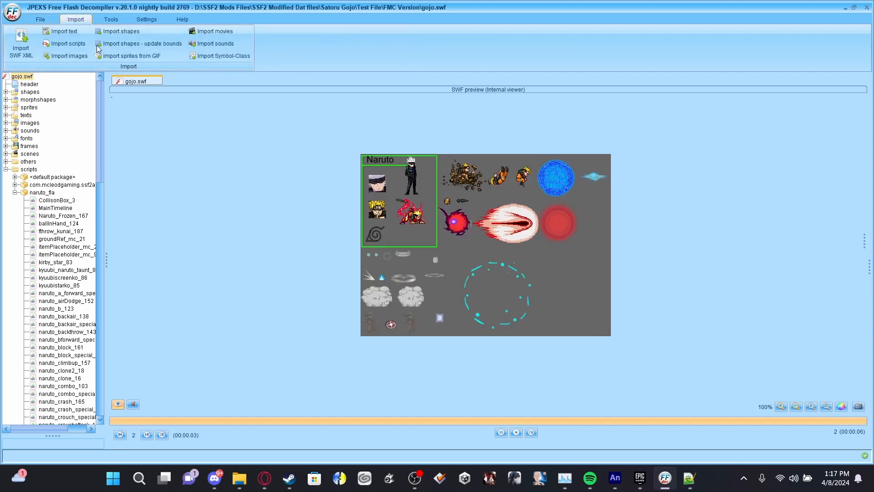
pyautogui.click(34, 57)
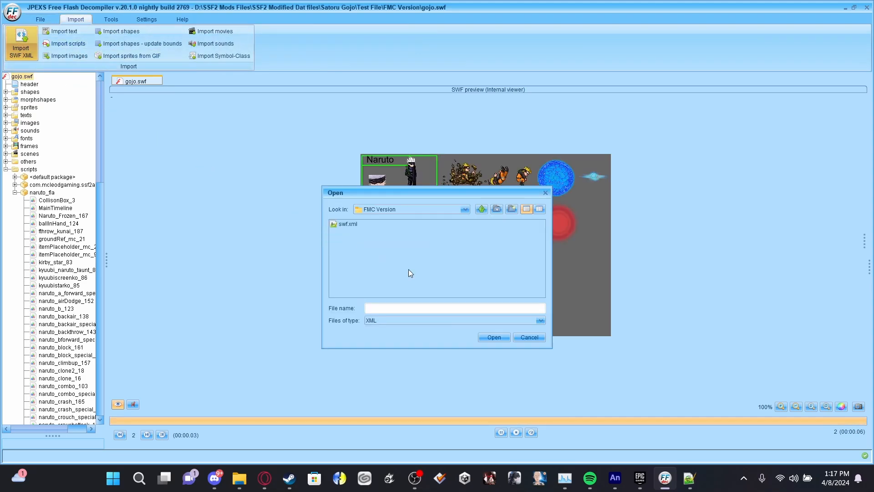
pyautogui.click(482, 209)
pyautogui.click(482, 208)
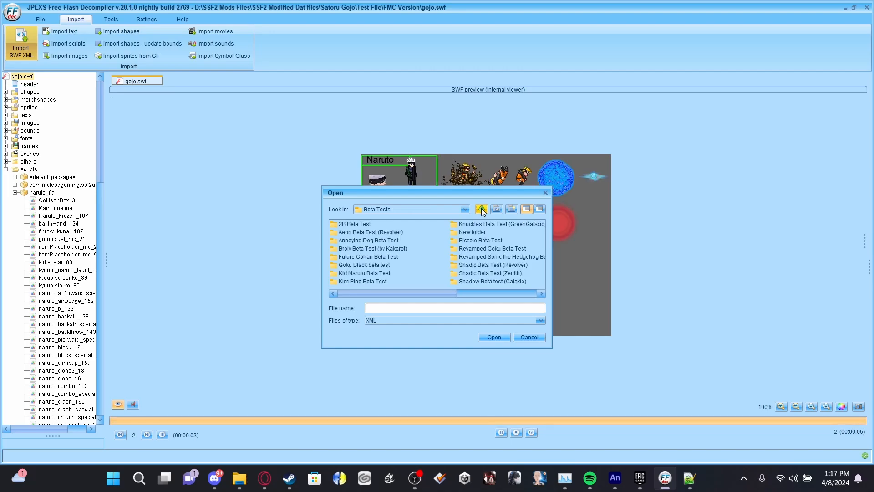
pyautogui.click(481, 208)
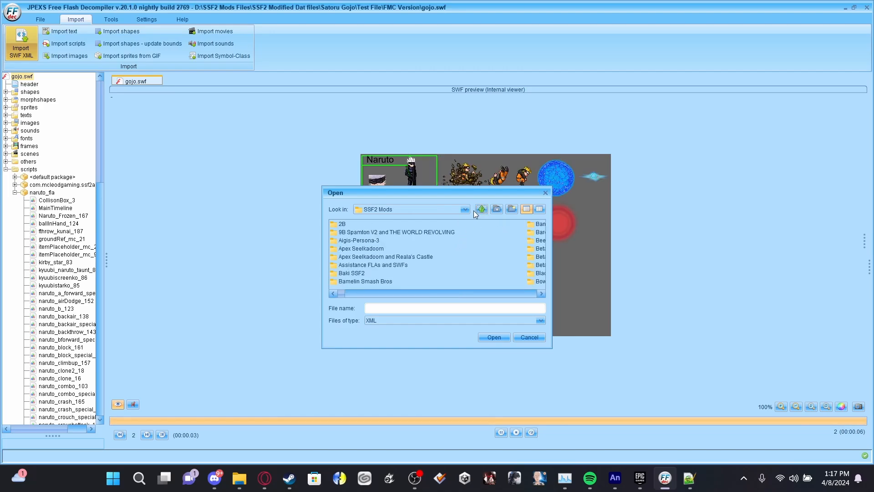
pyautogui.click(480, 209)
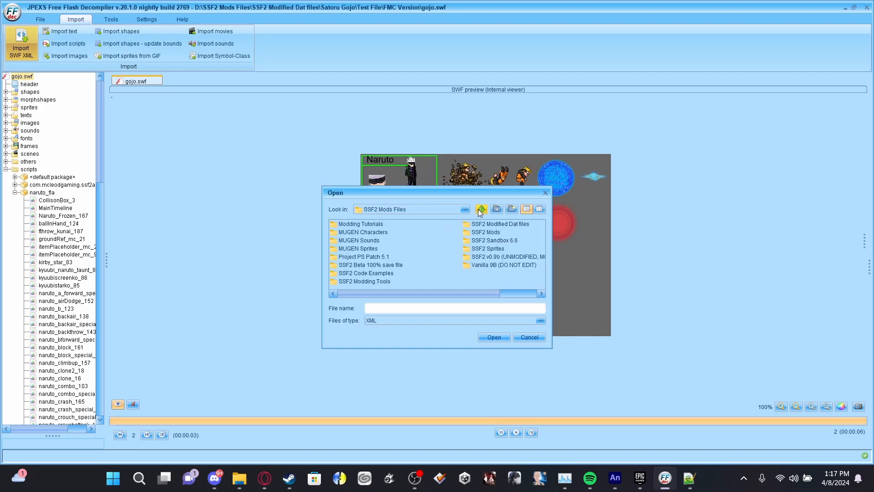
pyautogui.doubleClick(472, 255)
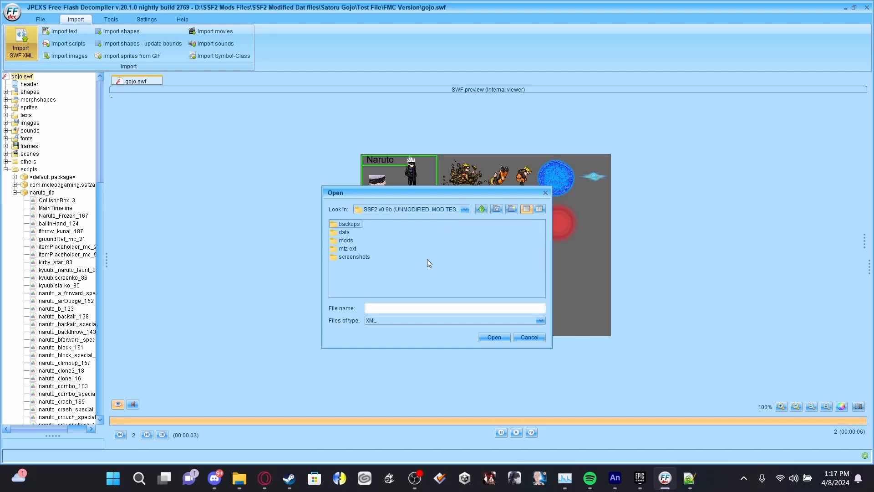
pyautogui.click(484, 211)
# Import the edited swf.xml from the FMC Version folder under SSF2 Modified Dat files, Satoru Gojo, Test File.
pyautogui.doubleClick(499, 224)
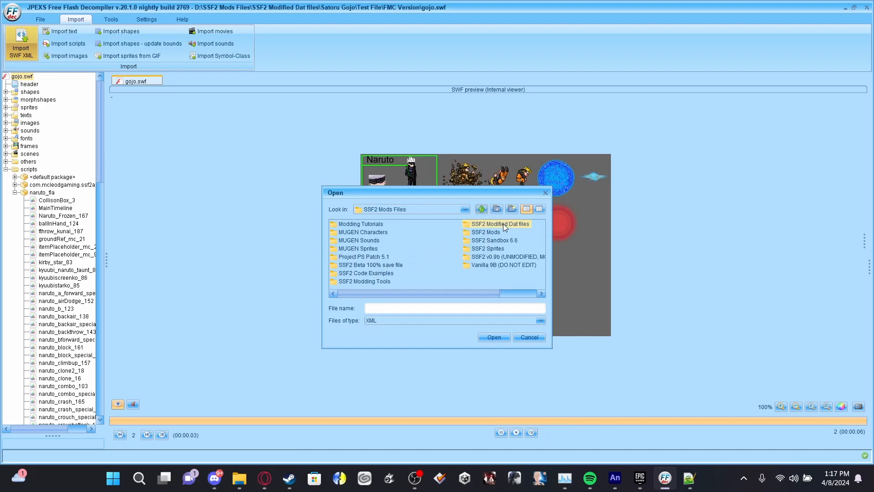
pyautogui.scroll(-3, 471, 255)
pyautogui.scroll(3, 468, 257)
pyautogui.scroll(-2, 466, 257)
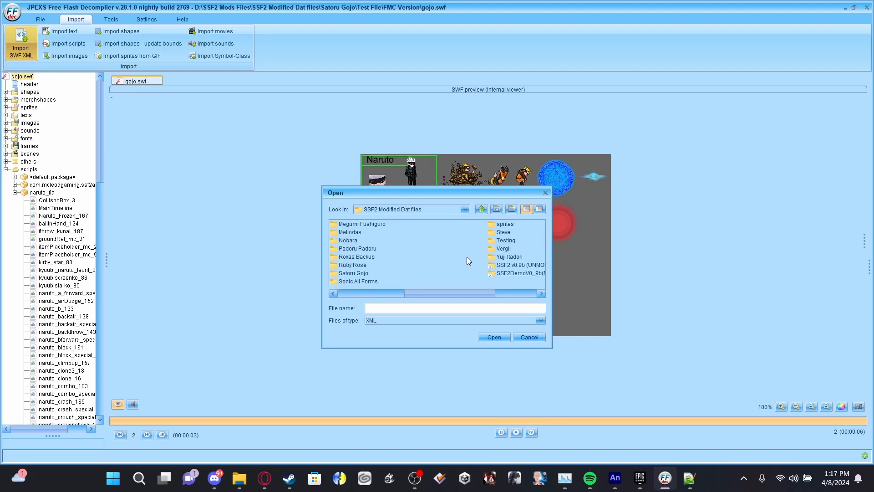
pyautogui.click(347, 274)
pyautogui.doubleClick(347, 274)
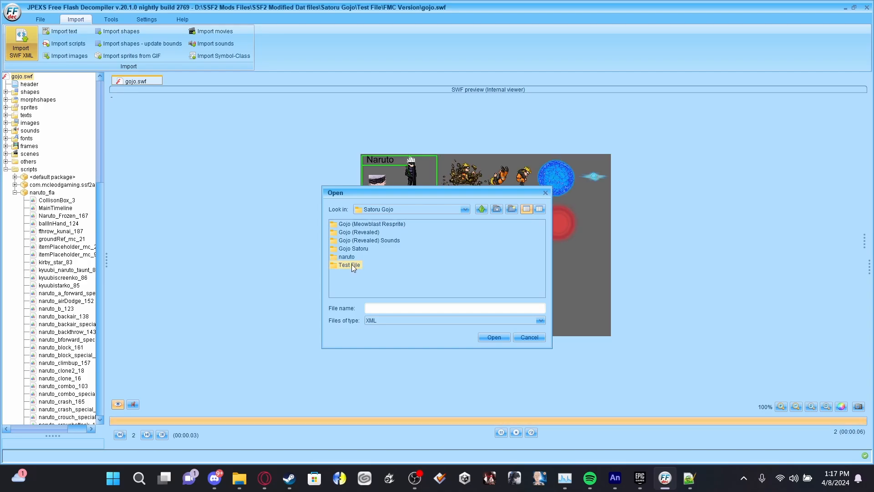
pyautogui.doubleClick(351, 264)
pyautogui.doubleClick(349, 225)
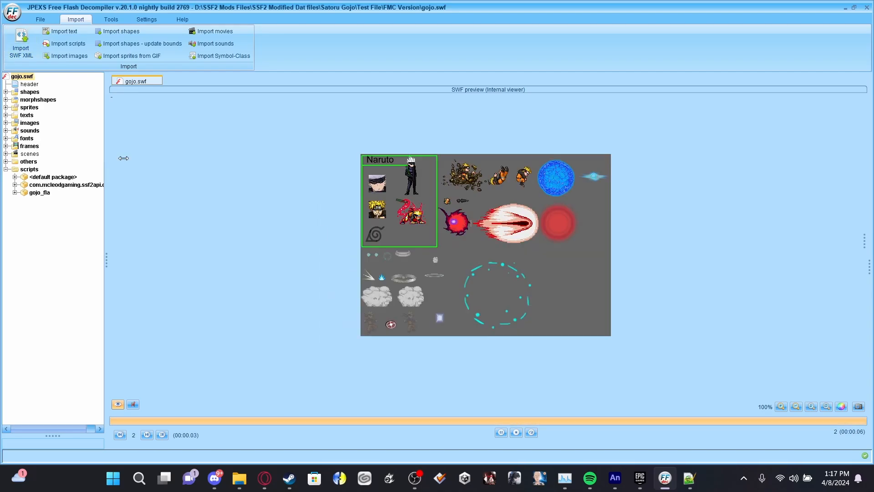
# Save gojo.swf with the imported XML and reload the file.
pyautogui.click(40, 19)
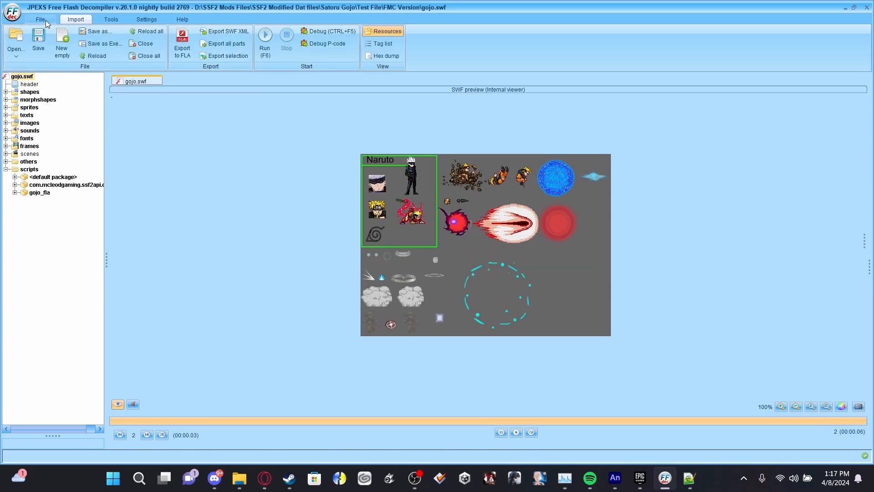
pyautogui.click(39, 46)
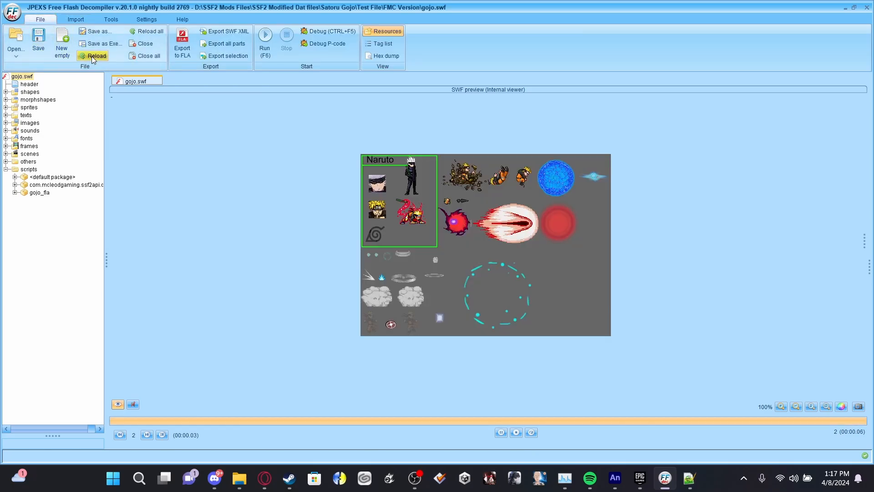
pyautogui.click(91, 56)
pyautogui.click(419, 283)
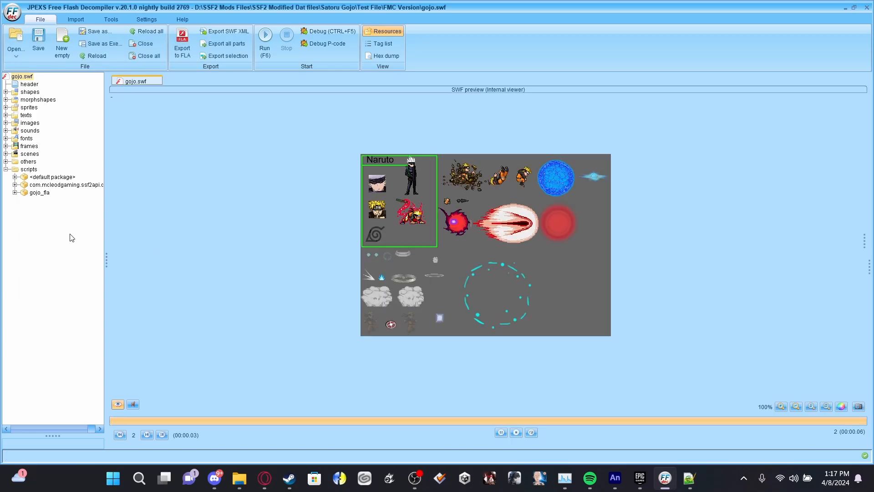
# Open the MainTimeline script in gojo_fla and go to the getGUID function near its end.
pyautogui.click(15, 192)
pyautogui.click(57, 169)
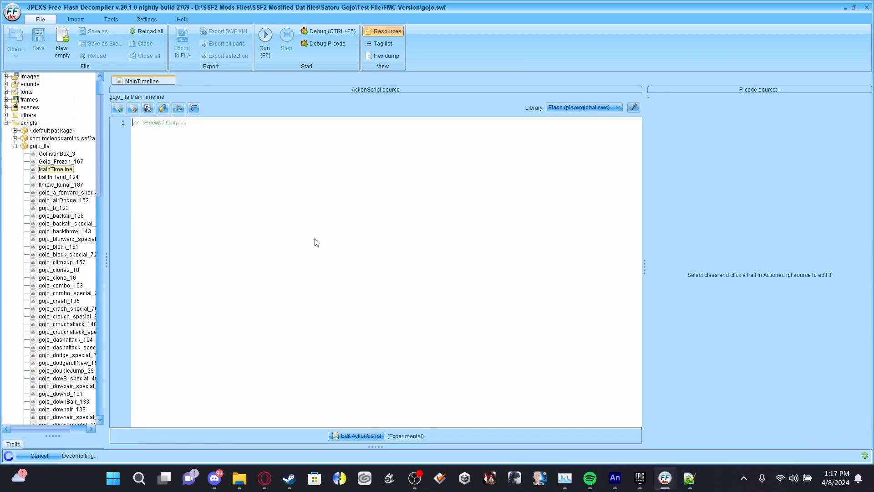
pyautogui.scroll(-20, 367, 220)
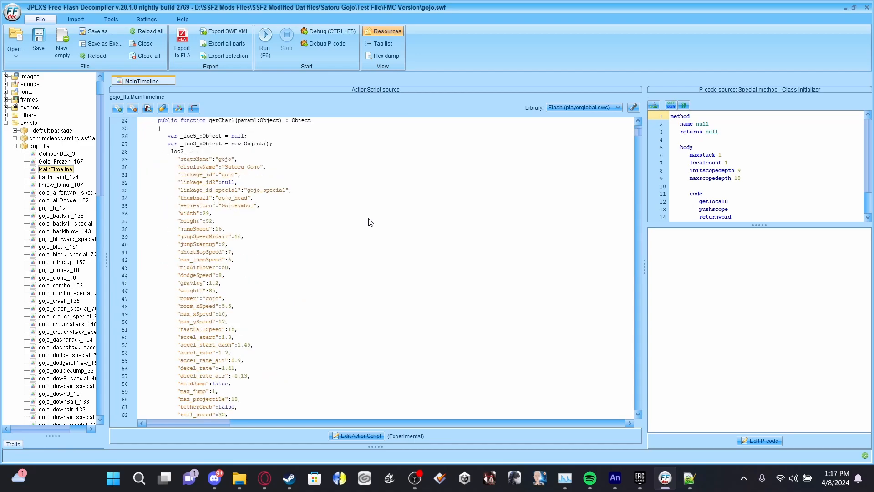
pyautogui.moveTo(637, 142); pyautogui.dragTo(633, 415)
# Edit the getGUID function of MainTimeline to return null instead of the GUID string, and save the script.
pyautogui.click(359, 435)
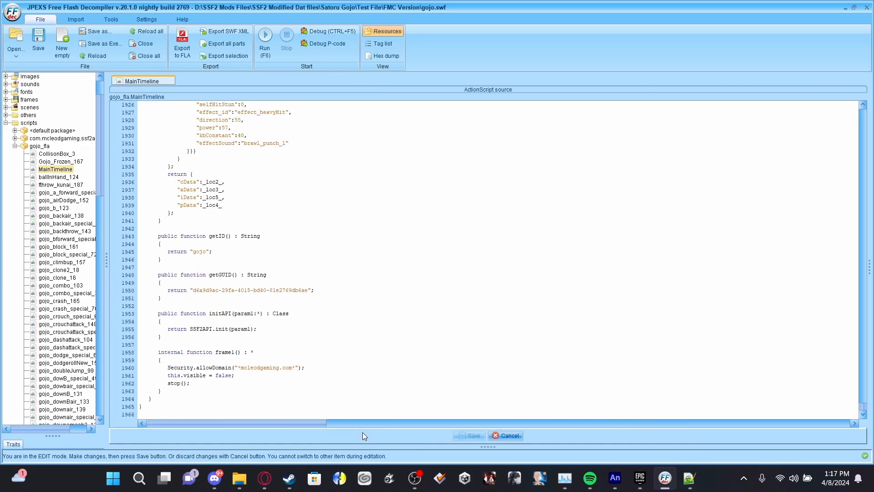
pyautogui.click(312, 290)
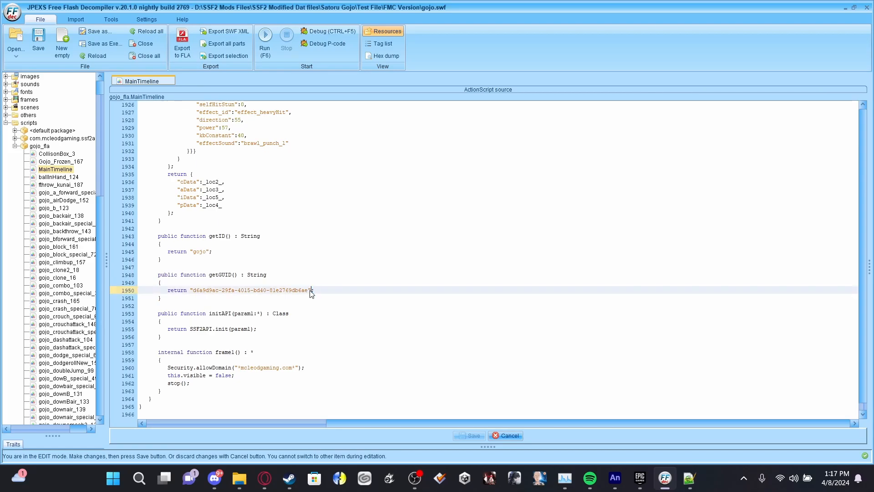
pyautogui.moveTo(312, 290); pyautogui.dragTo(190, 292)
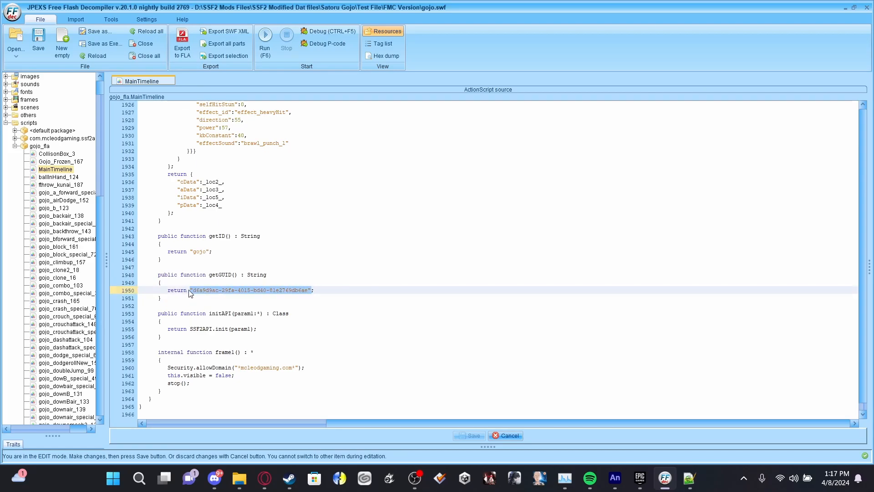
pyautogui.write('null;')
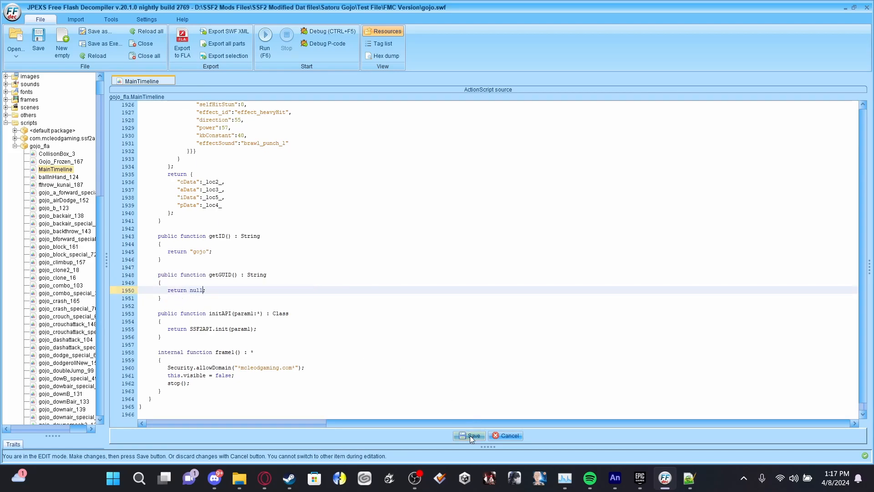
pyautogui.click(469, 435)
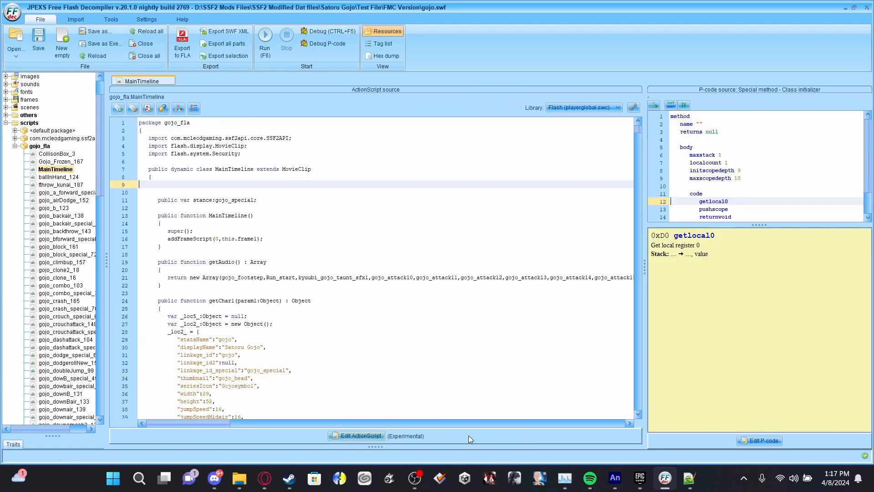
# Save gojo.swf with the edited script, close the decompiler and return to the FMC Version folder.
pyautogui.click(33, 44)
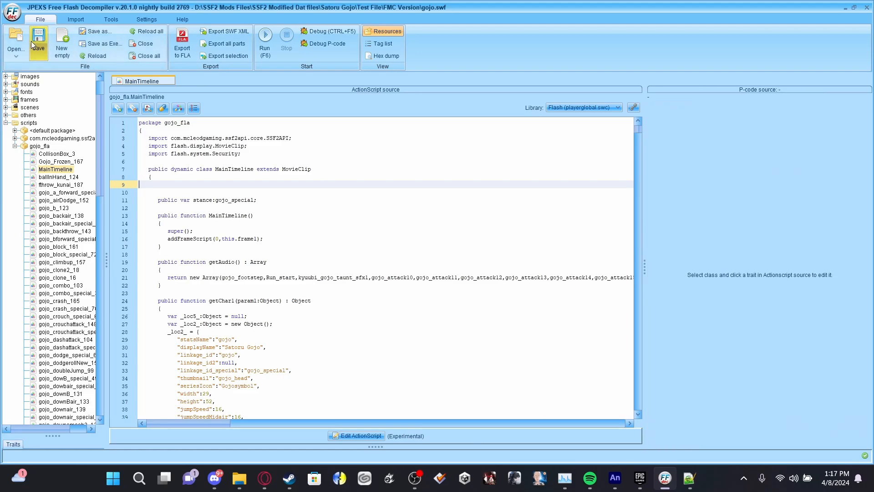
pyautogui.click(869, 6)
pyautogui.click(232, 234)
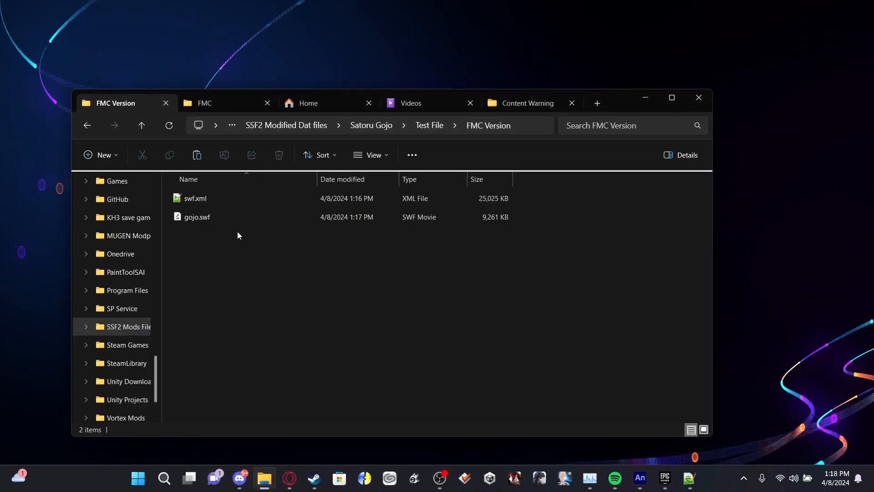
# Rename gojo.swf in the FMC Version folder to gojo.ssf and accept the extension change.
pyautogui.rightClick(222, 223)
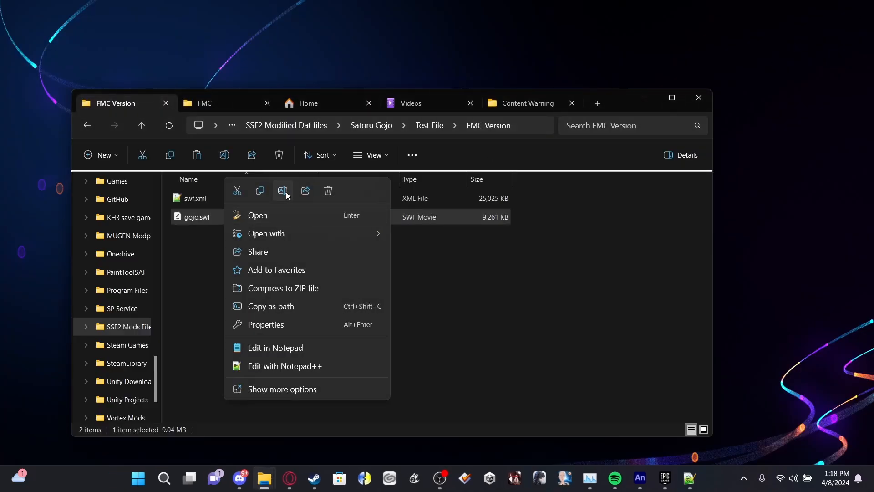
pyautogui.click(284, 189)
pyautogui.press('Right')
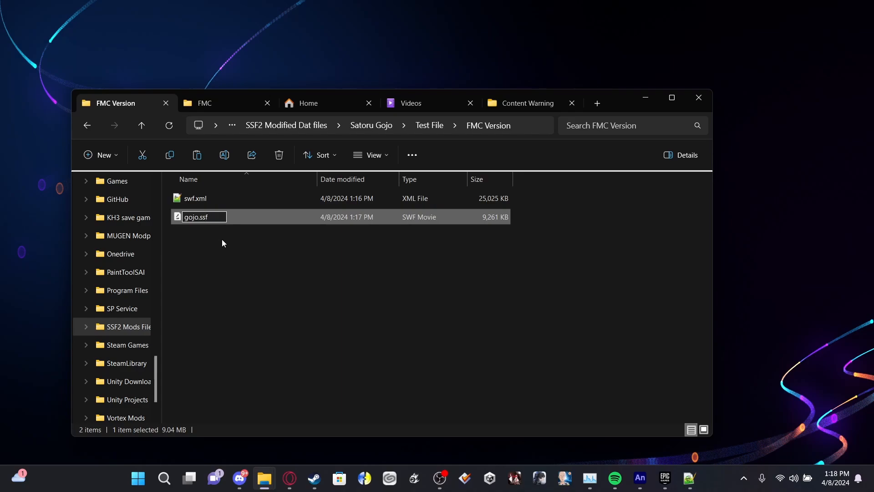
pyautogui.press('Return')
pyautogui.press('Return')
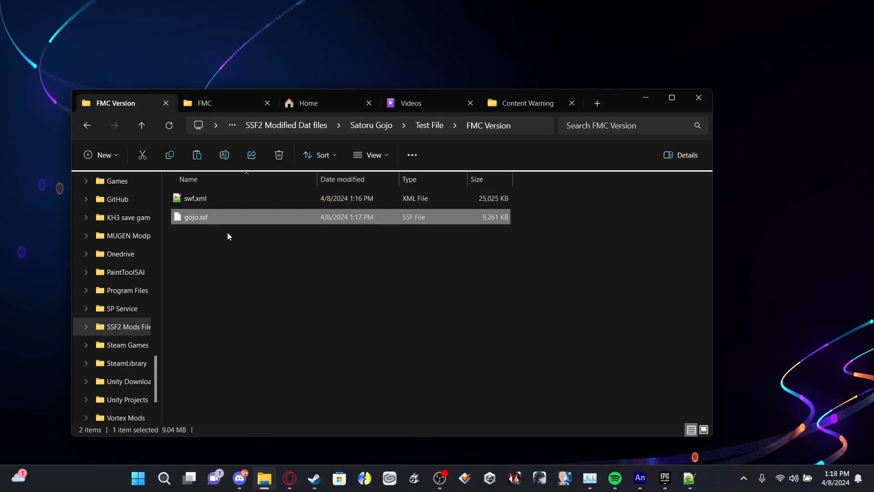
# Paste gojo.ssf into the data\character folder of the Public-FMC-11-30-2021 FMC installation.
pyautogui.click(212, 104)
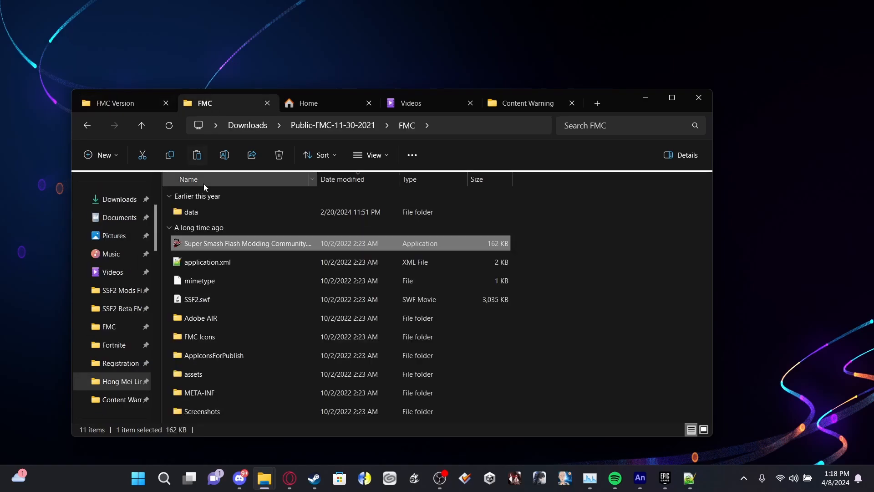
pyautogui.doubleClick(212, 214)
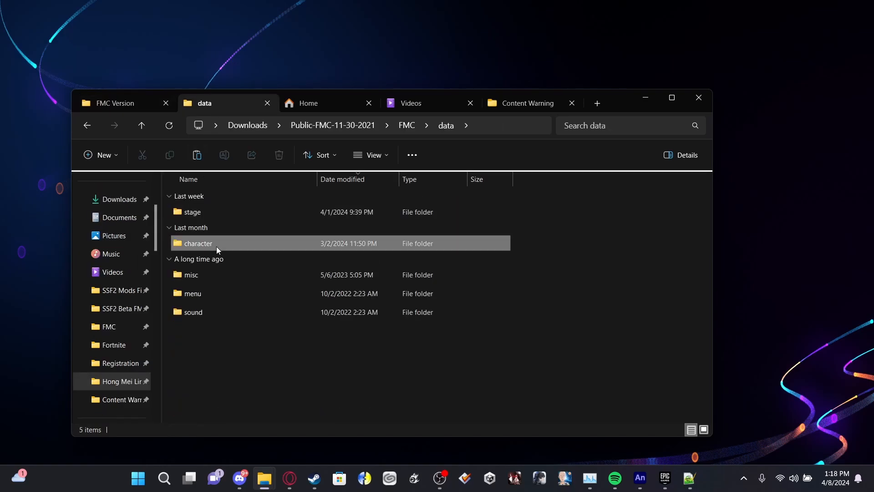
pyautogui.doubleClick(217, 247)
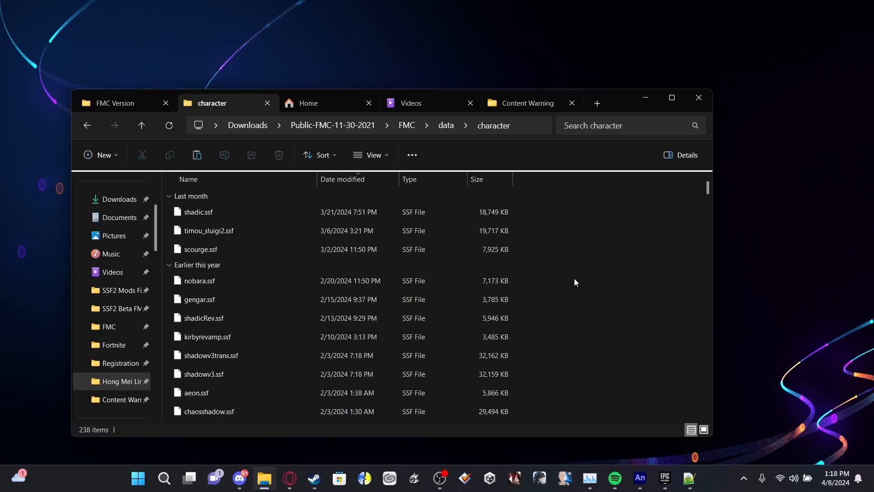
pyautogui.hotkey('ctrl', 'v')
# Open Mappings.json from the assets\config folder of the FMC installation.
pyautogui.hotkey('alt', 'Left')
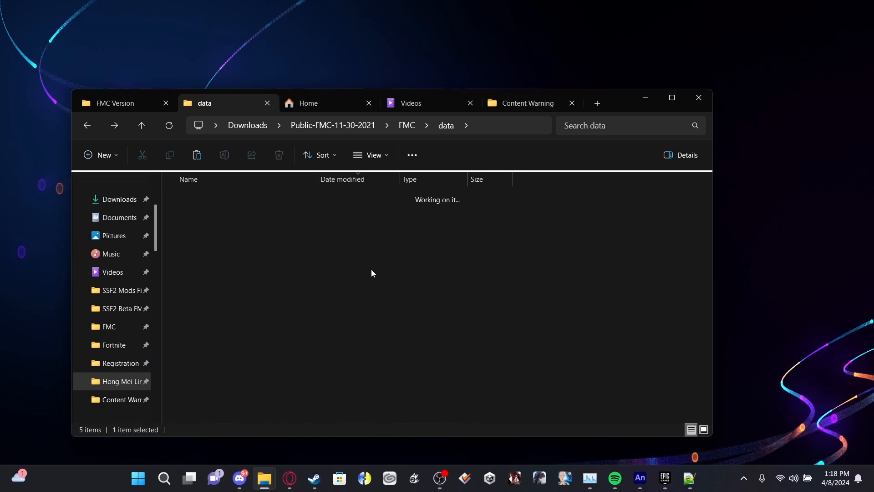
pyautogui.hotkey('alt', 'Left')
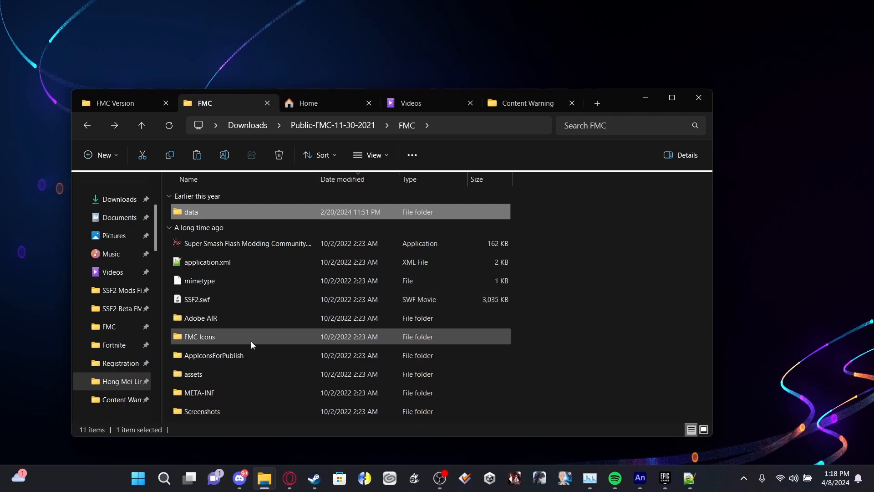
pyautogui.doubleClick(218, 372)
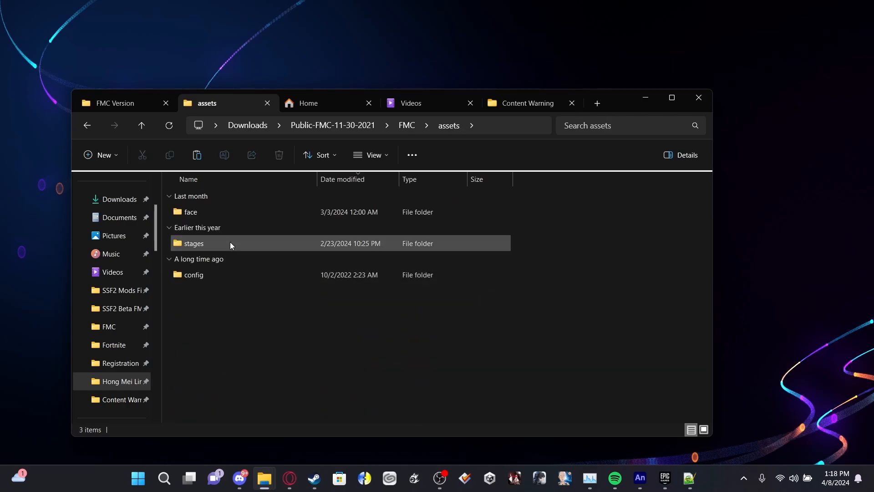
pyautogui.doubleClick(215, 275)
pyautogui.click(228, 230)
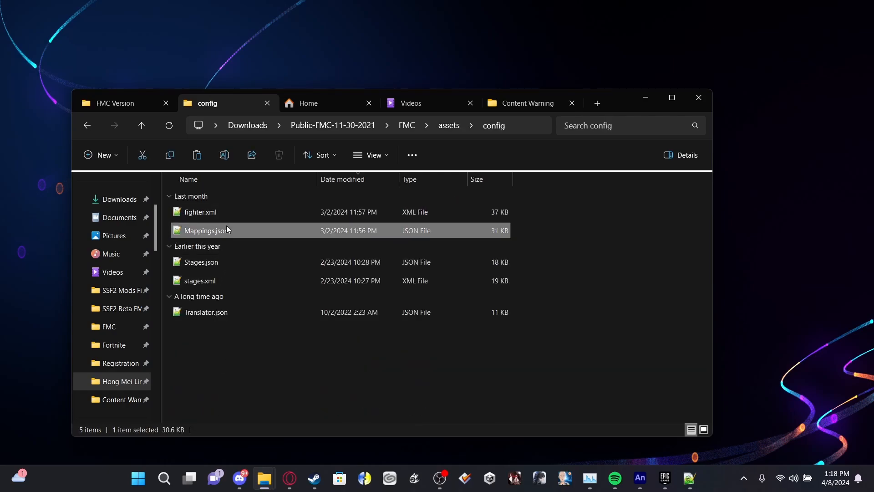
pyautogui.doubleClick(228, 230)
# Add a comma after the "scourge" entry at the end of Mappings.json and paste a copy of that entry below it.
pyautogui.scroll(-6, 502, 314)
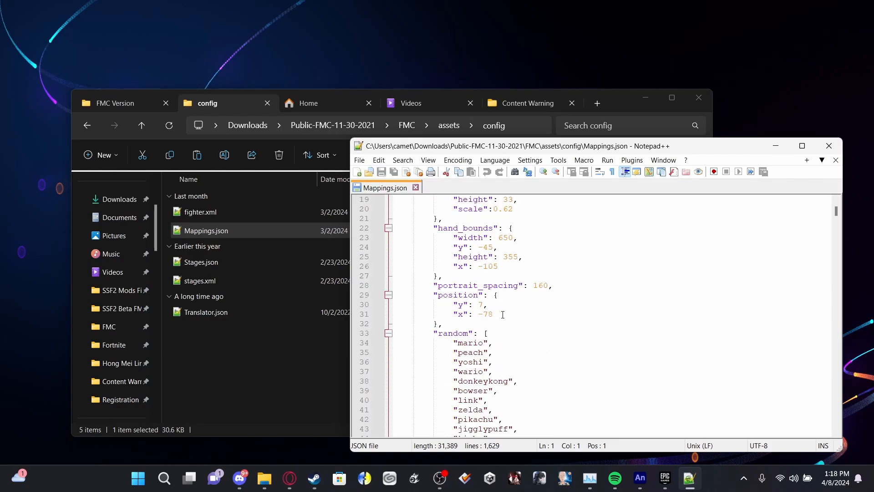
pyautogui.scroll(-3, 503, 314)
pyautogui.scroll(2, 509, 321)
pyautogui.scroll(-5, 520, 331)
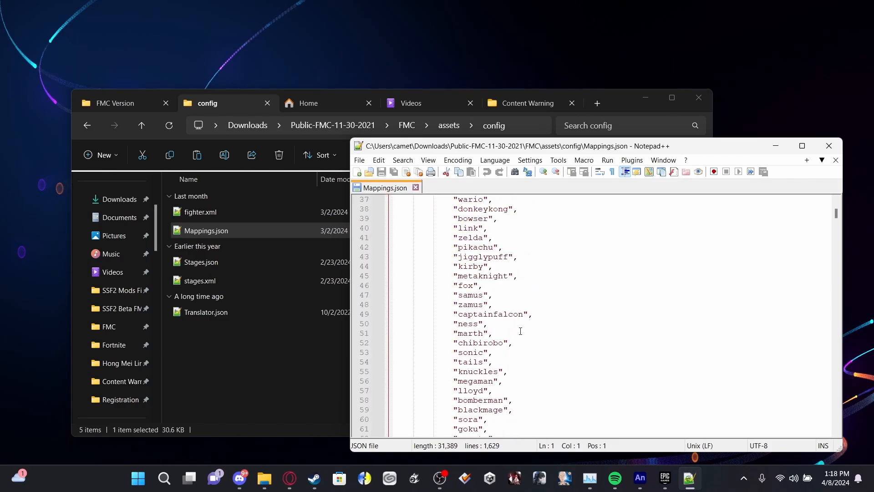
pyautogui.scroll(-20, 521, 331)
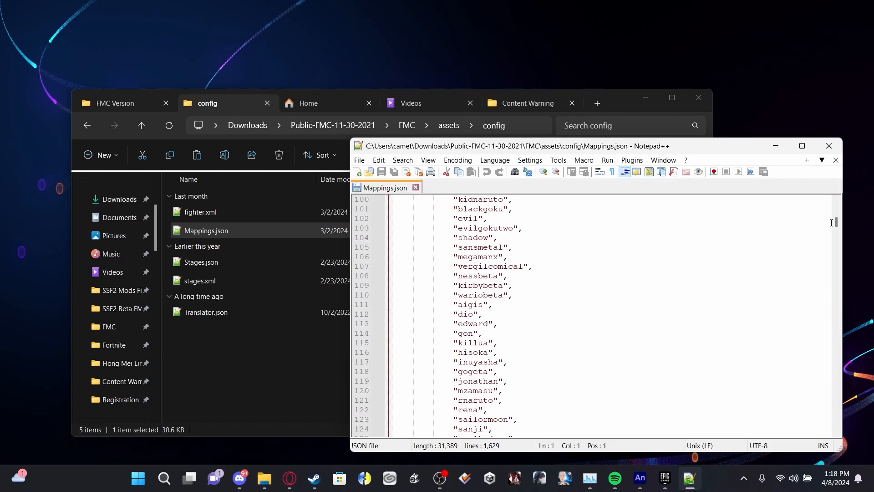
pyautogui.moveTo(835, 222); pyautogui.dragTo(810, 413)
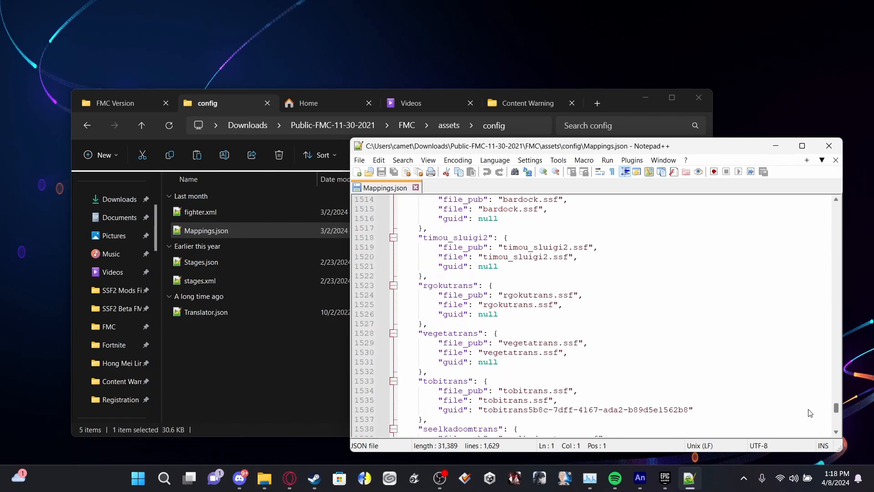
pyautogui.scroll(-20, 810, 413)
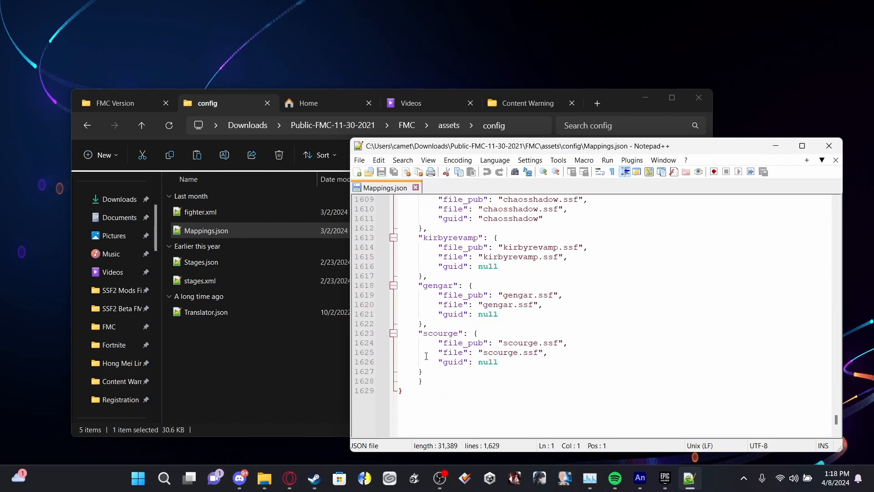
pyautogui.moveTo(424, 371); pyautogui.dragTo(415, 329)
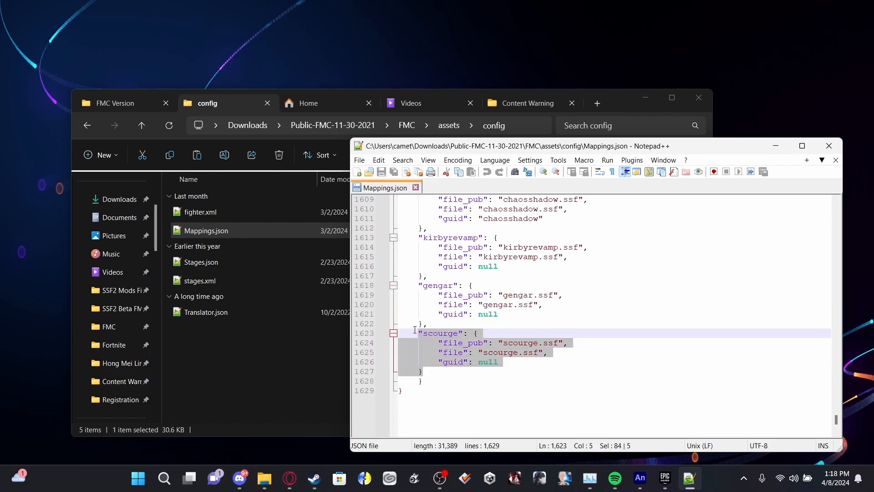
pyautogui.hotkey('ctrl', 'c')
pyautogui.click(443, 369)
pyautogui.write(',')
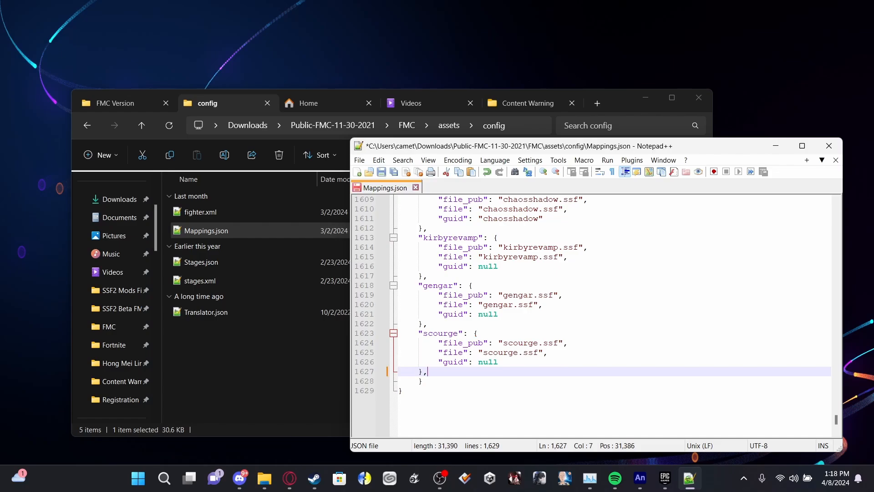
pyautogui.press('Return')
pyautogui.hotkey('ctrl', 'v')
pyautogui.scroll(-1, 458, 369)
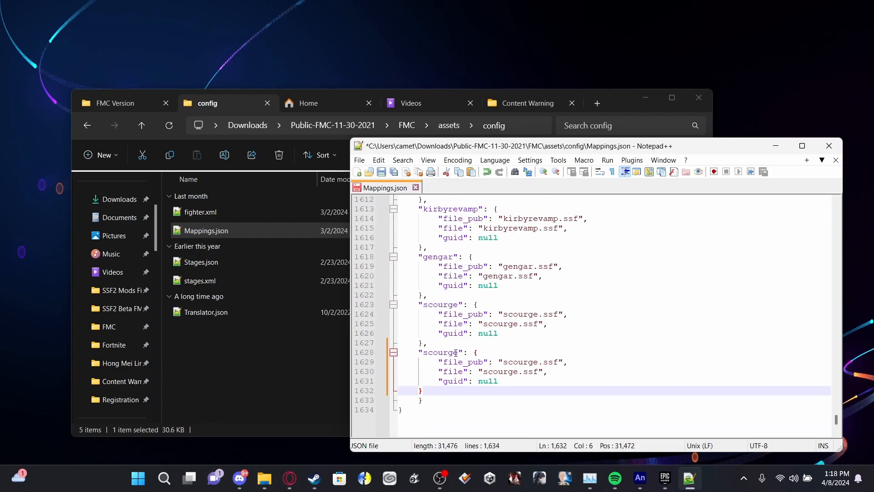
# Rename the duplicated entry to "gojo" and set its file_pub value to "gojo.ssf".
pyautogui.moveTo(455, 353); pyautogui.dragTo(422, 352)
pyautogui.write('gojo')
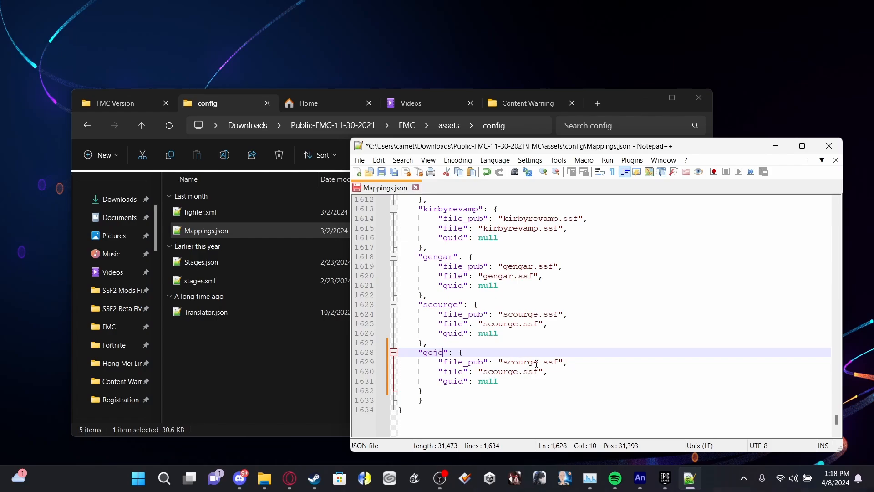
pyautogui.moveTo(537, 363); pyautogui.dragTo(504, 363)
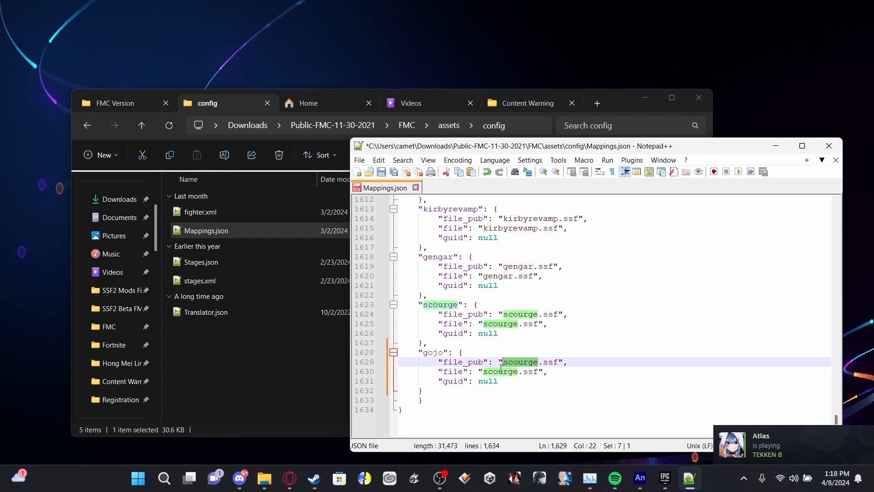
pyautogui.write('gojo')
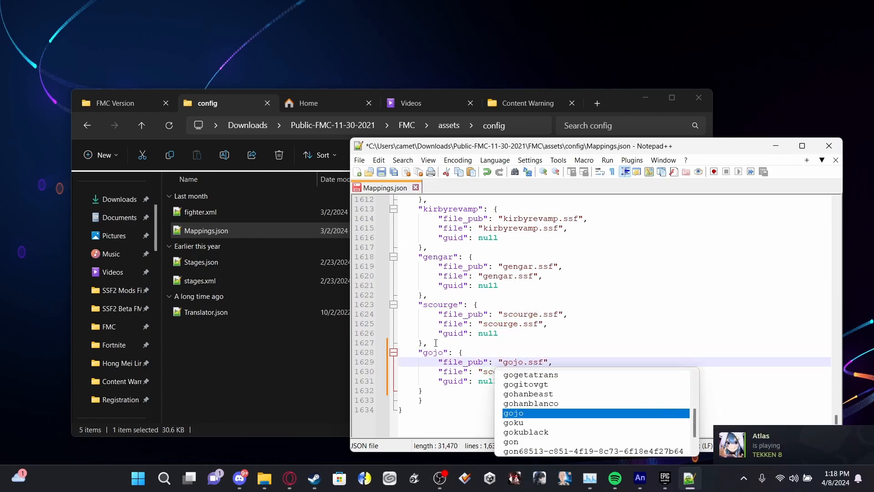
pyautogui.click(431, 343)
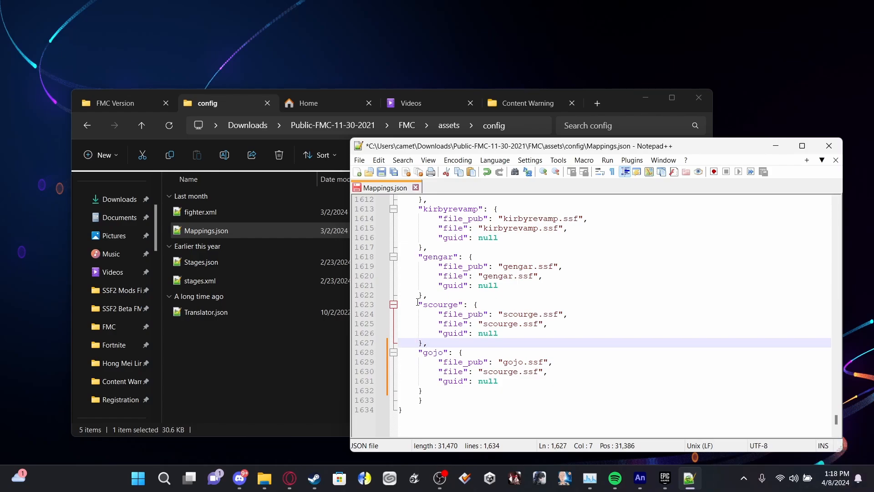
# Set the file value of the "gojo" entry to "gojo.ssf" and save Mappings.json.
pyautogui.click(421, 394)
pyautogui.moveTo(421, 394); pyautogui.dragTo(417, 344)
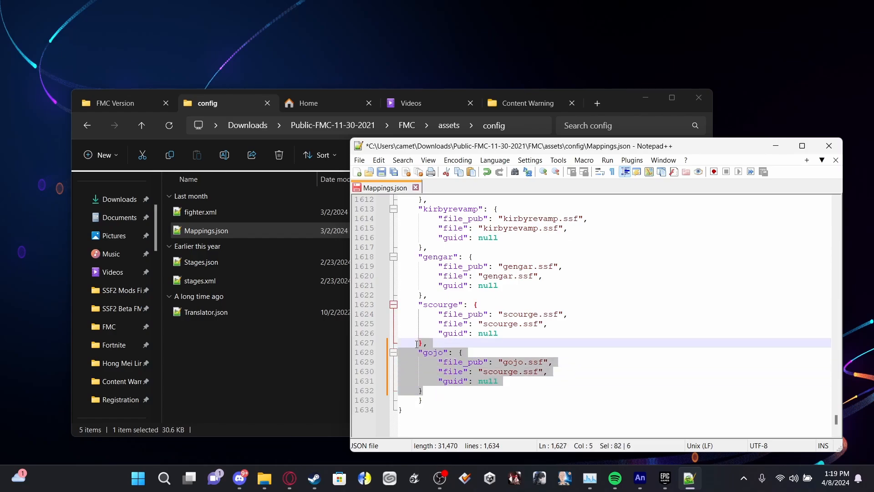
pyautogui.click(510, 371)
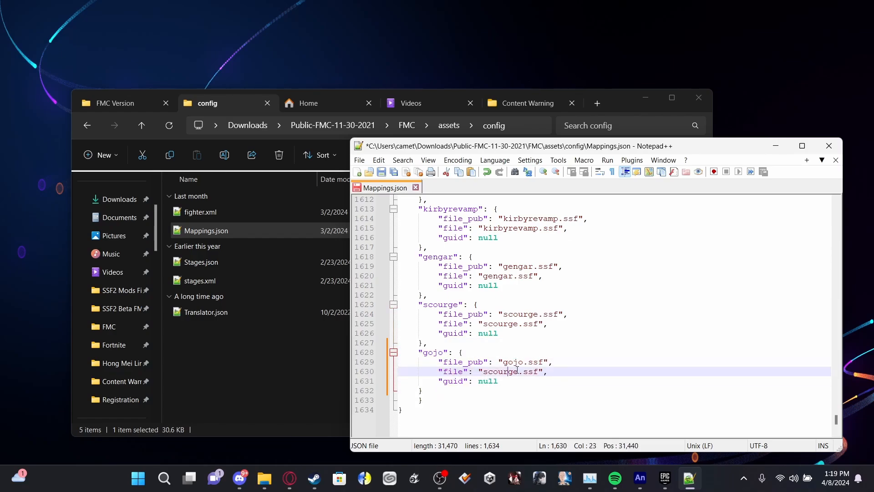
pyautogui.moveTo(517, 371); pyautogui.dragTo(484, 371)
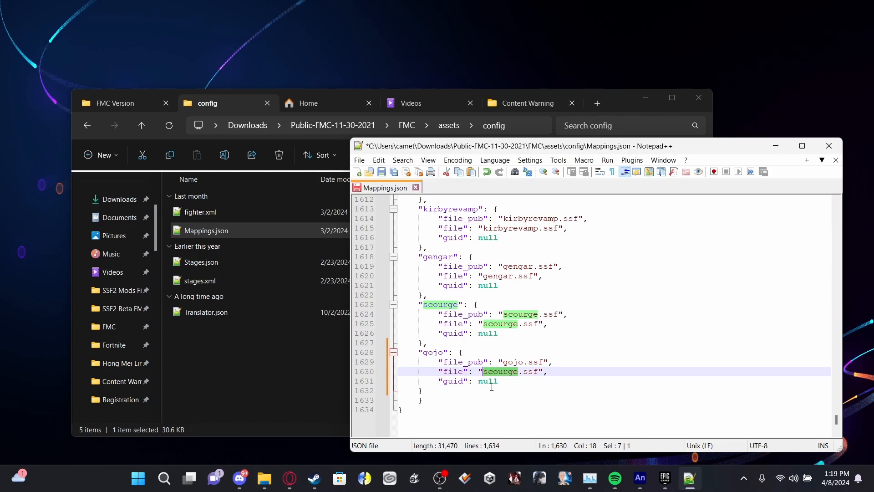
pyautogui.write('gojo')
pyautogui.click(502, 403)
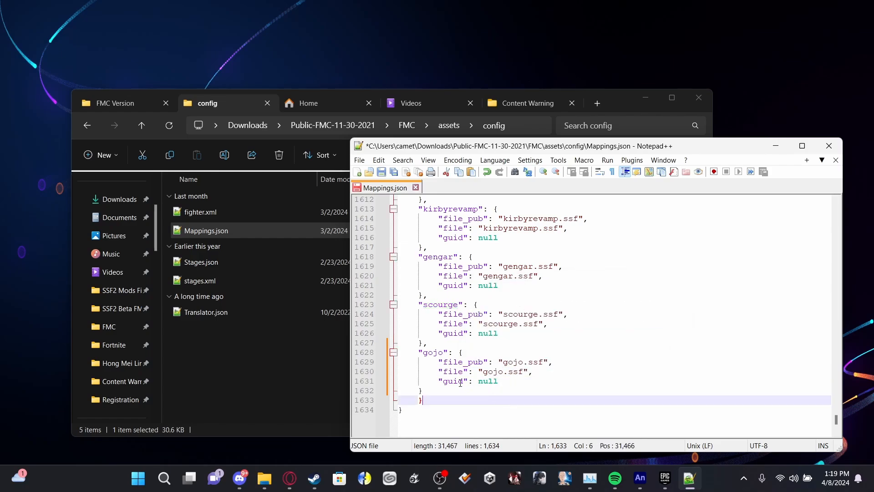
pyautogui.click(439, 388)
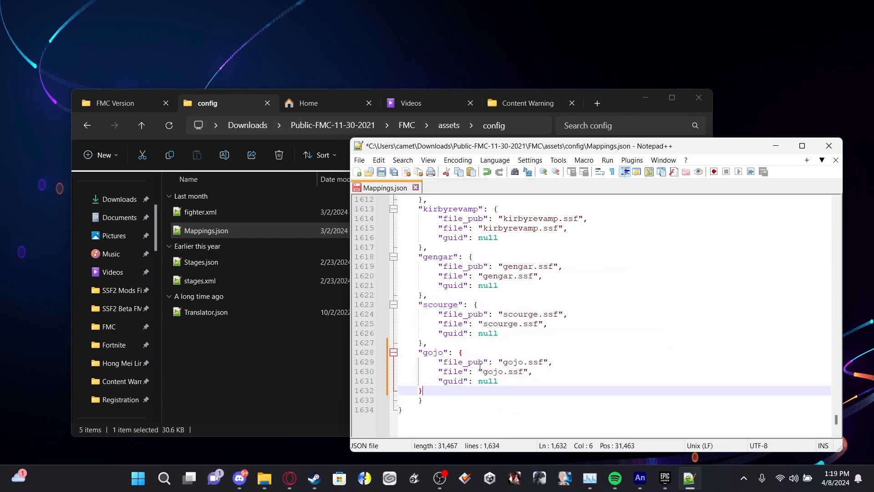
pyautogui.hotkey('ctrl', 's')
# Add a "gojo" entry after "megumi" in the rows_2 section of Mappings.json and save the file.
pyautogui.scroll(20, 490, 355)
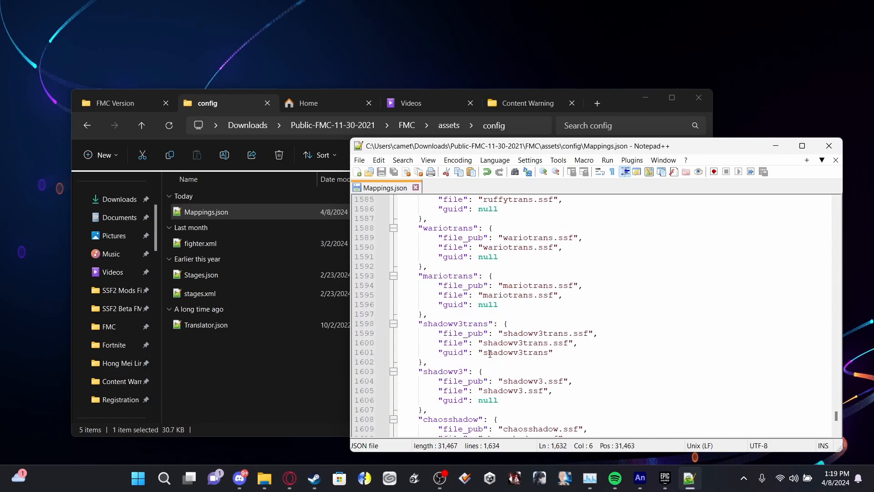
pyautogui.scroll(20, 478, 339)
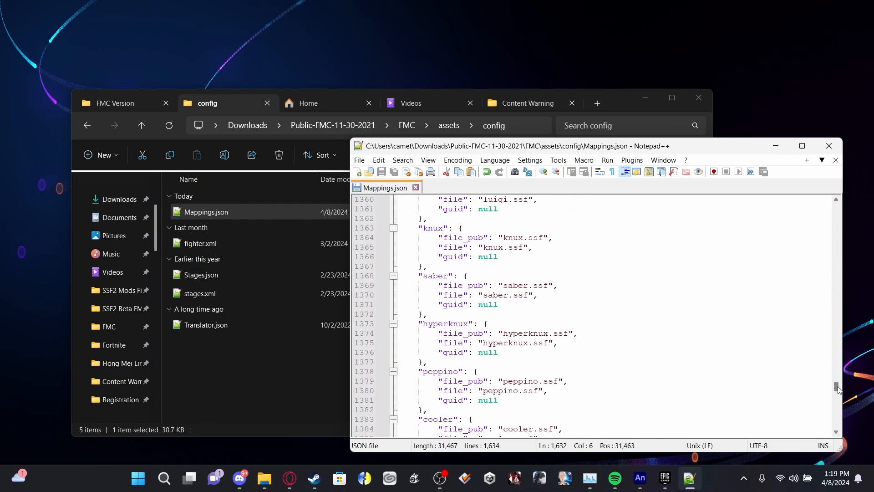
pyautogui.moveTo(837, 386); pyautogui.dragTo(832, 260)
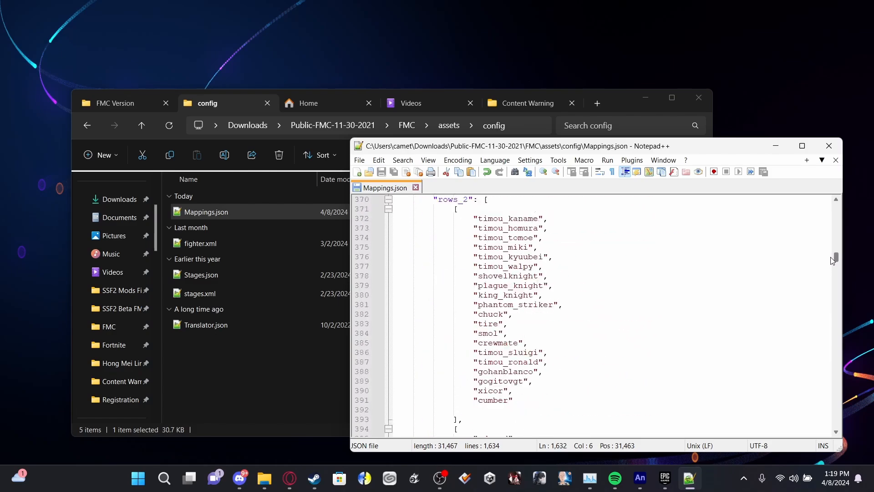
pyautogui.scroll(-8, 621, 332)
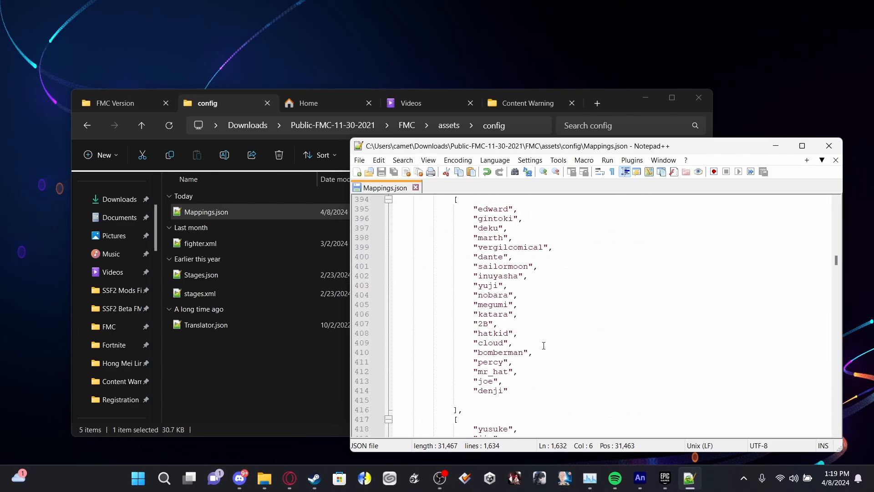
pyautogui.click(522, 307)
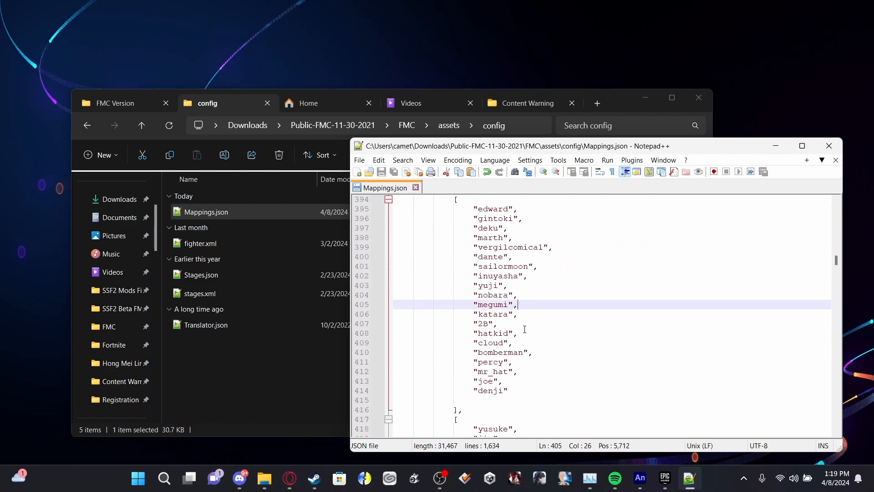
pyautogui.press('Return')
pyautogui.write('"goj')
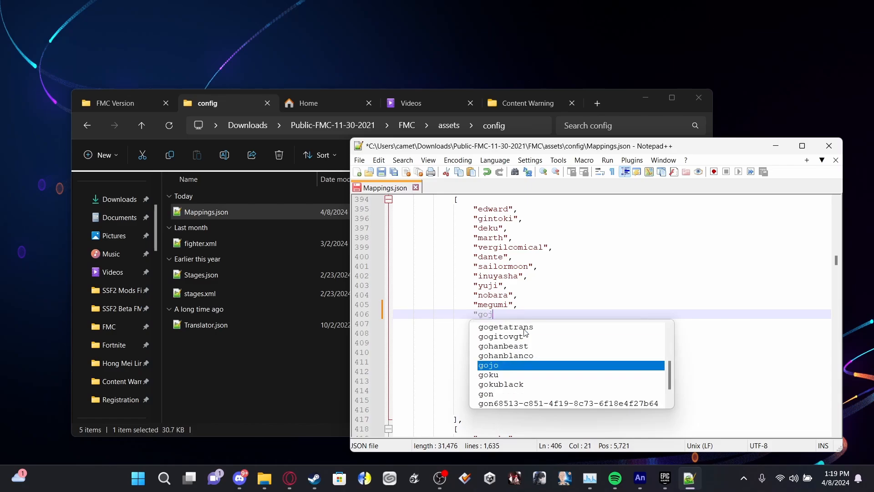
pyautogui.write('o"')
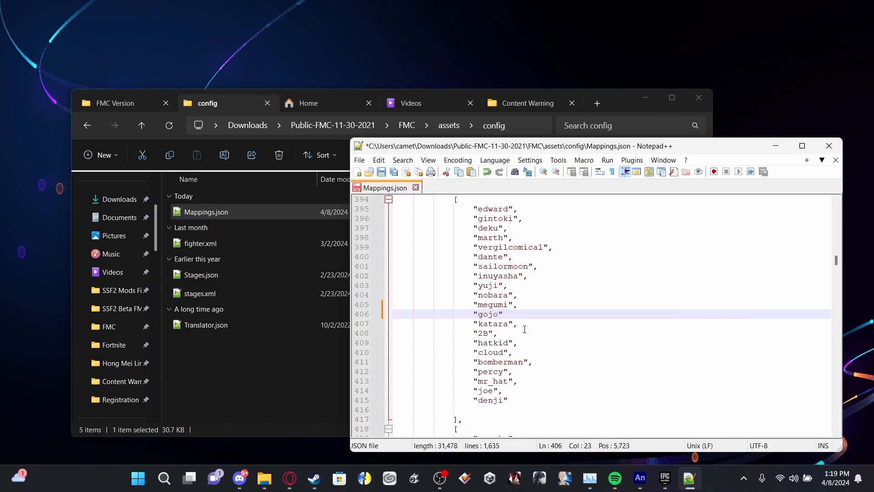
pyautogui.hotkey('ctrl', 's')
# Remove "denji" and the comma after "joe" at the end of the same roster row, and save Mappings.json.
pyautogui.scroll(-1, 500, 319)
pyautogui.moveTo(508, 371); pyautogui.dragTo(473, 373)
pyautogui.press('BackSpace')
pyautogui.press('BackSpace')
pyautogui.press('BackSpace')
pyautogui.press('BackSpace')
pyautogui.press('BackSpace')
pyautogui.press('BackSpace')
pyautogui.press('BackSpace')
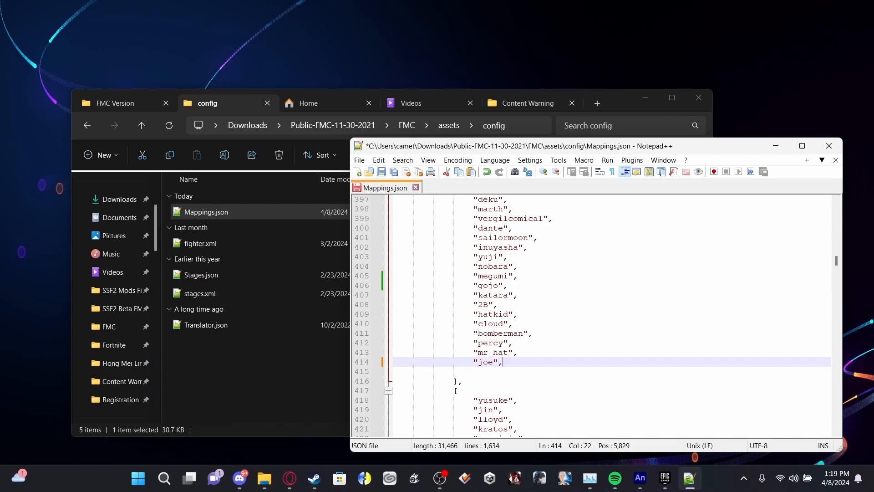
pyautogui.hotkey('ctrl', 's')
# Insert "denji", as the first entry of the roster row starting with "yusuke" and save Mappings.json.
pyautogui.scroll(-4, 500, 364)
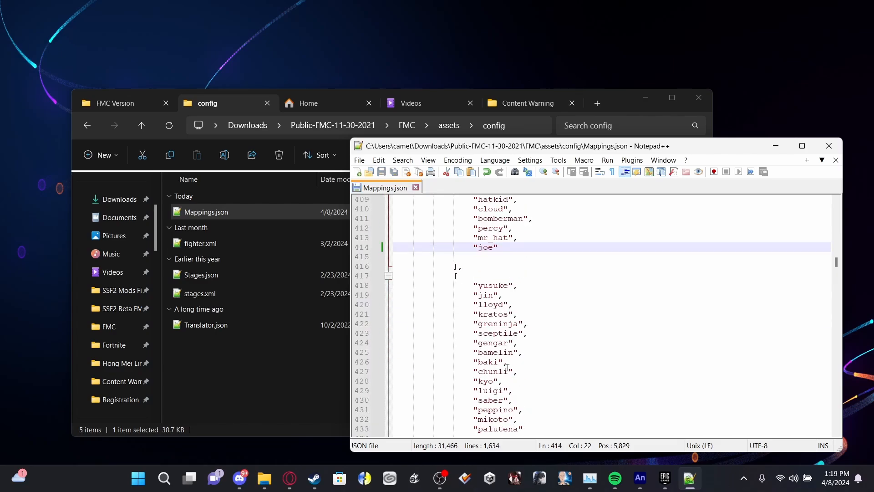
pyautogui.click(486, 271)
pyautogui.press('Return')
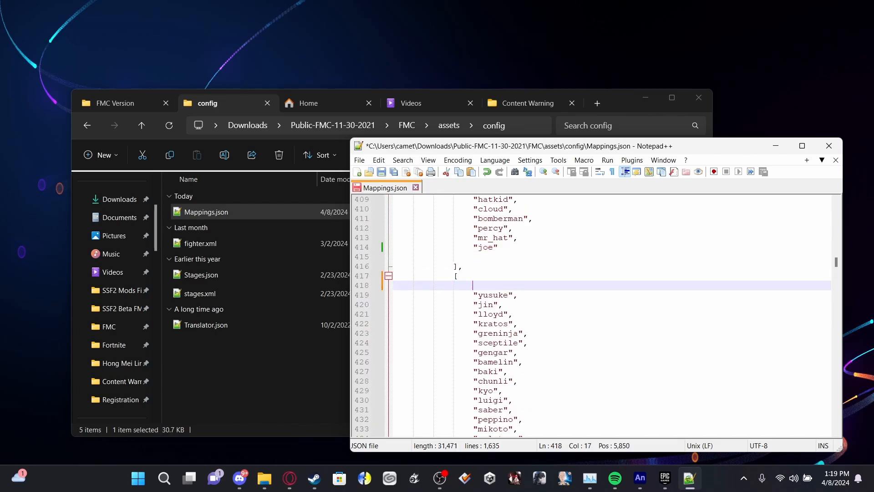
pyautogui.write('"denji"')
pyautogui.hotkey('ctrl', 's')
pyautogui.scroll(-4, 505, 292)
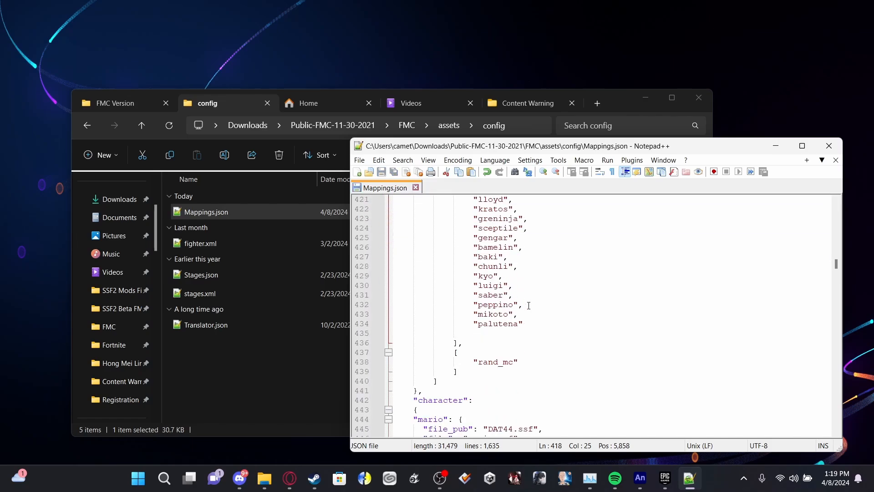
pyautogui.scroll(2, 532, 309)
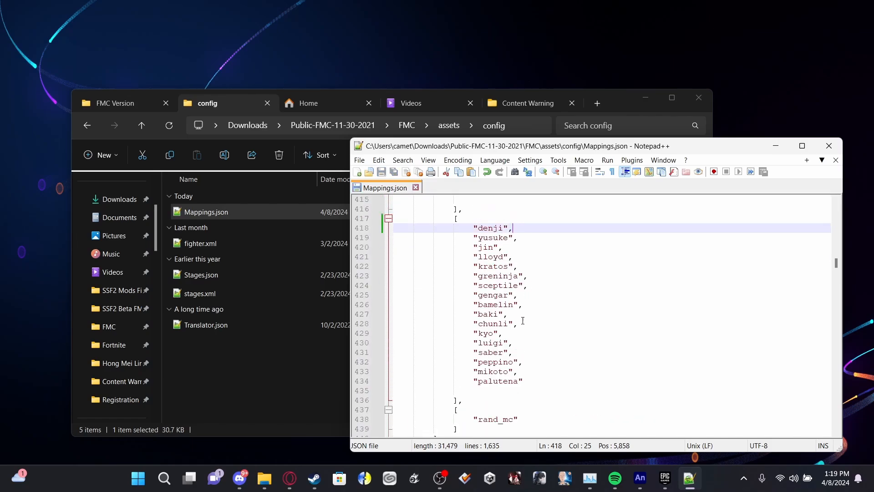
# Add a comma after "gengar" in the character list above rowMax, append "gojo" as the last entry, and save Mappings.json.
pyautogui.scroll(20, 521, 309)
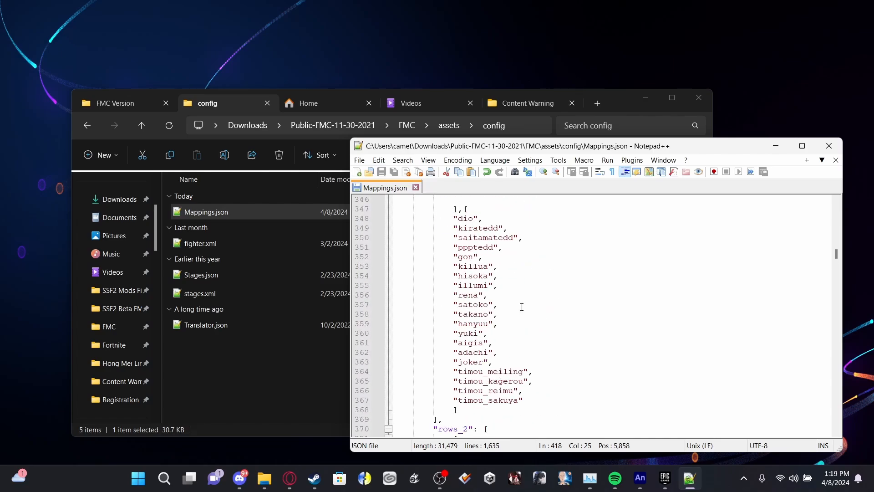
pyautogui.scroll(20, 518, 305)
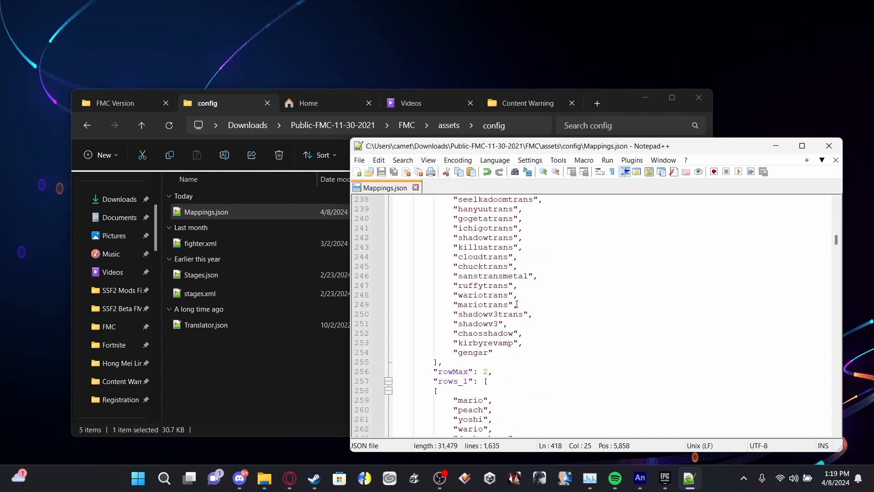
pyautogui.click(503, 353)
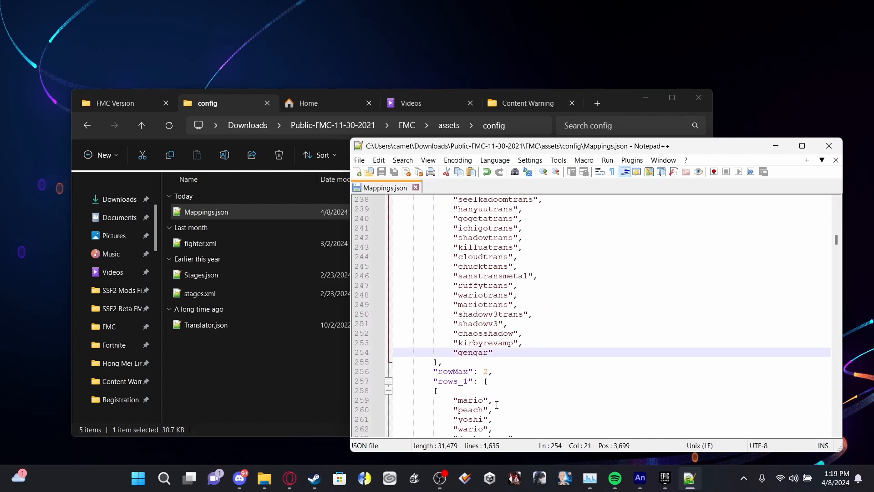
pyautogui.scroll(20, 497, 404)
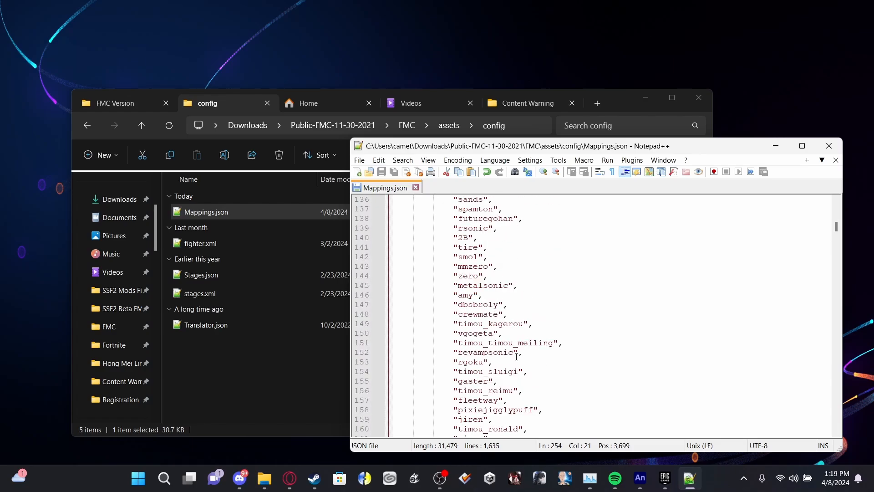
pyautogui.scroll(20, 516, 357)
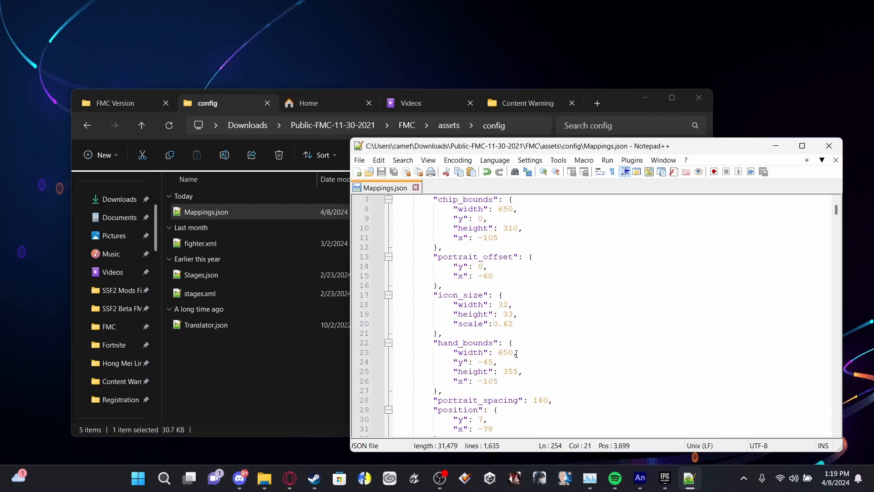
pyautogui.scroll(-20, 516, 353)
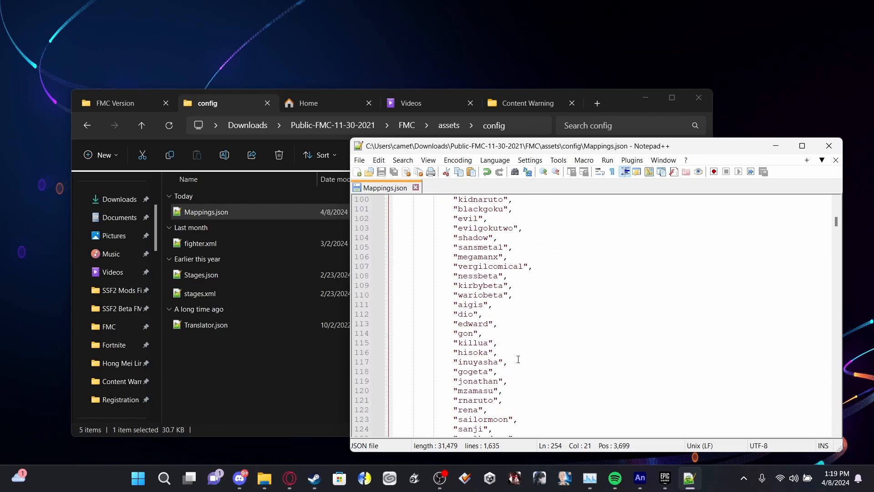
pyautogui.scroll(-20, 518, 359)
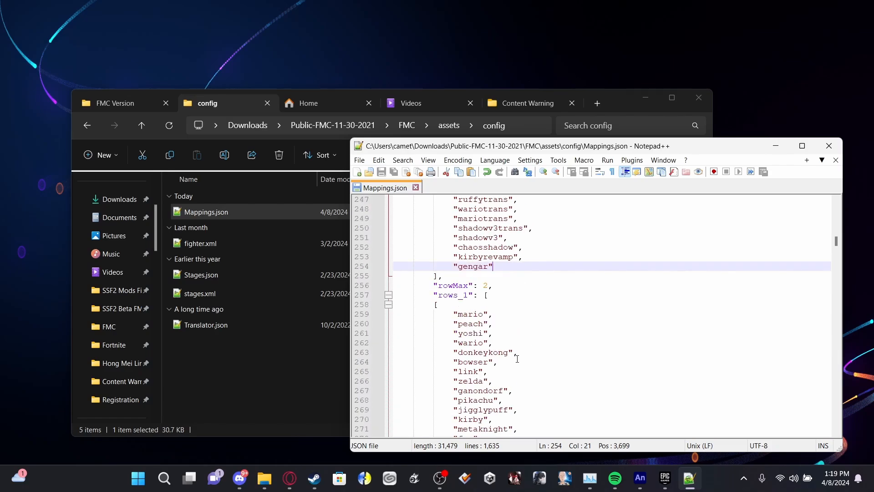
pyautogui.scroll(-1, 517, 359)
pyautogui.write(',')
pyautogui.press('Return')
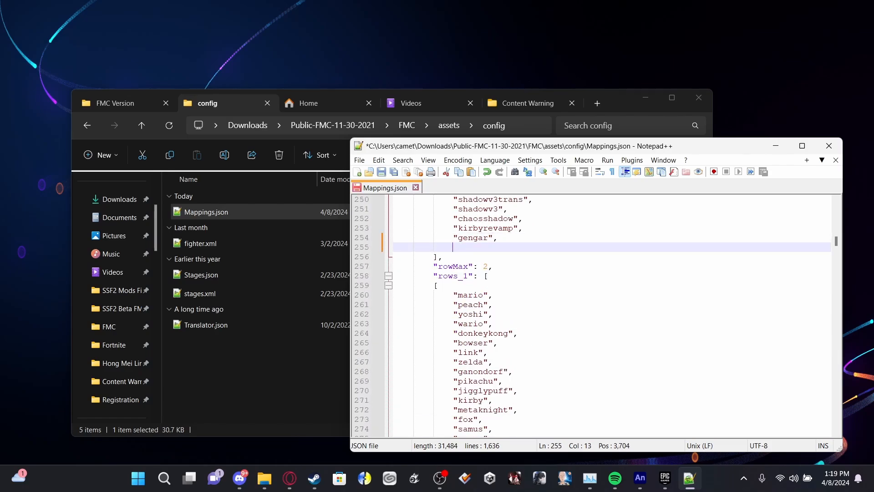
pyautogui.write('"gojo')
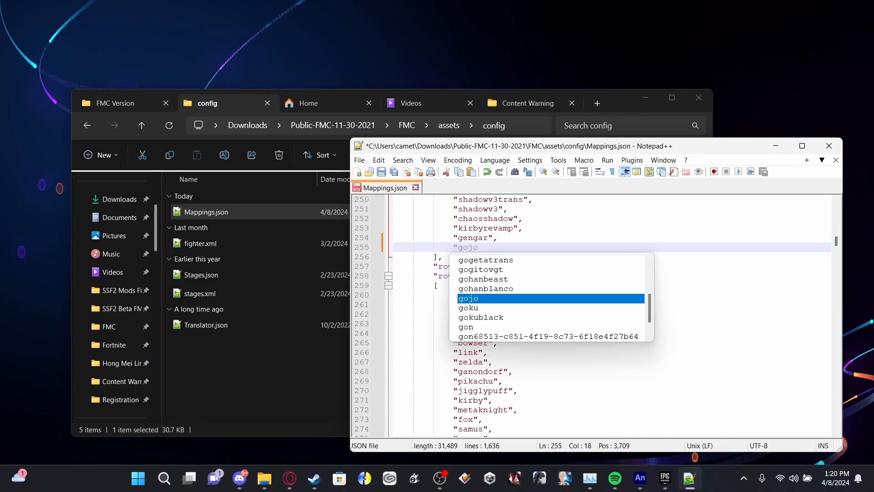
pyautogui.write('",')
pyautogui.hotkey('ctrl', 's')
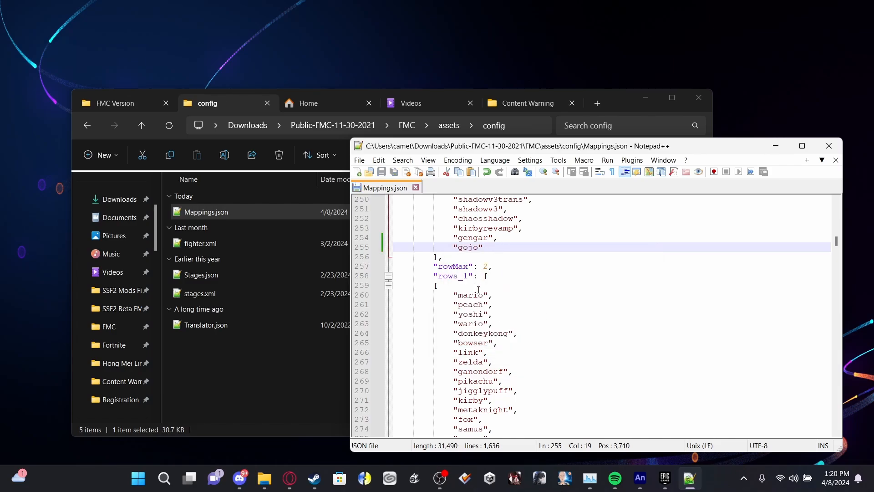
# Open fighter.xml from the config folder and find the scourge fighter entry at its end.
pyautogui.click(251, 358)
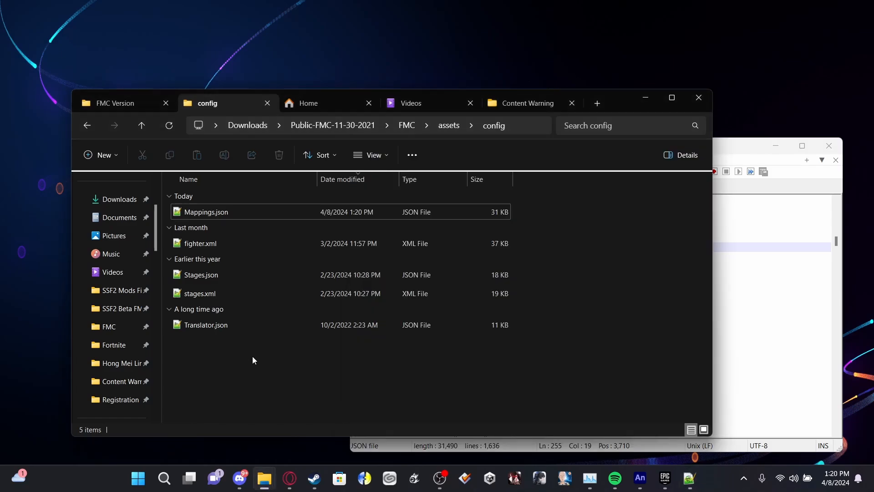
pyautogui.doubleClick(304, 242)
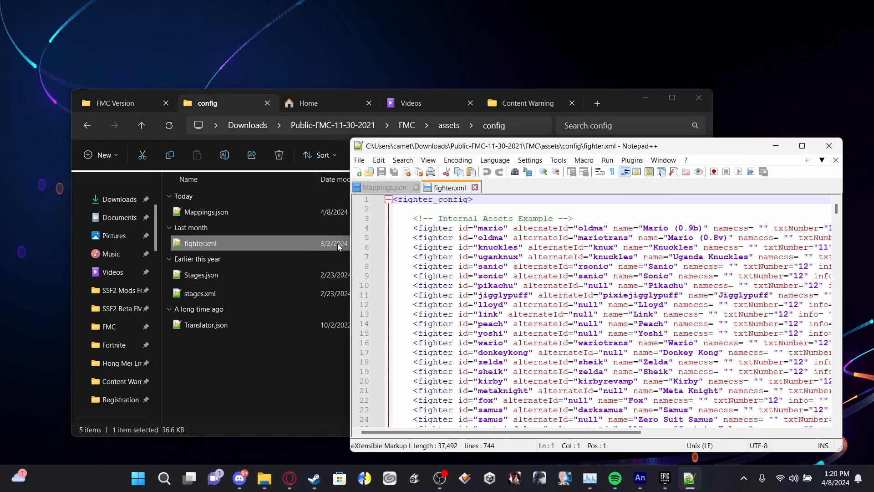
pyautogui.scroll(-17, 540, 273)
pyautogui.scroll(-20, 540, 273)
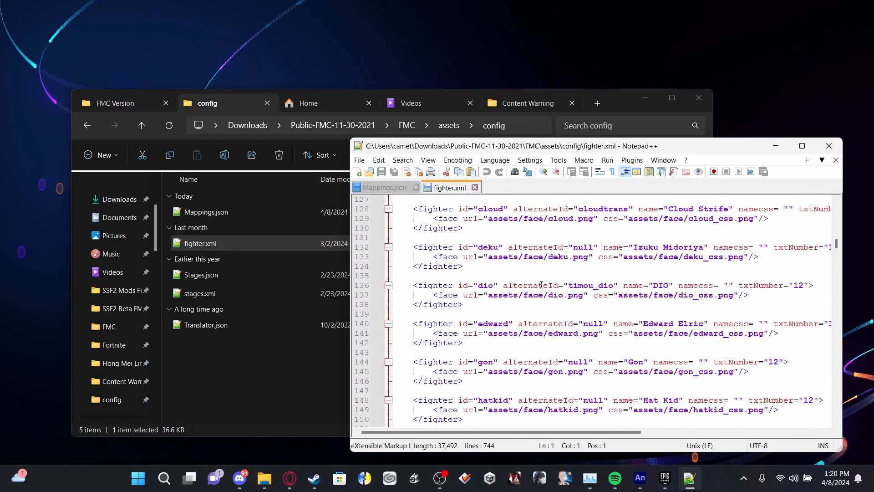
pyautogui.scroll(-20, 530, 286)
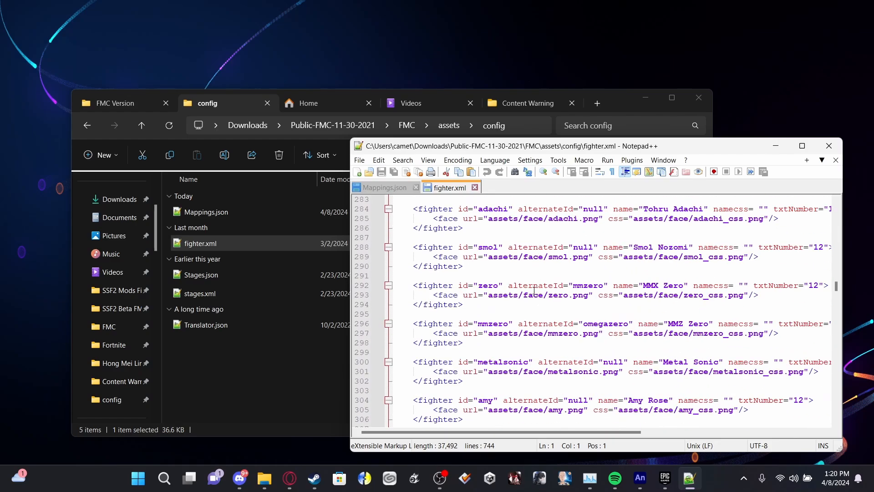
pyautogui.scroll(-20, 530, 313)
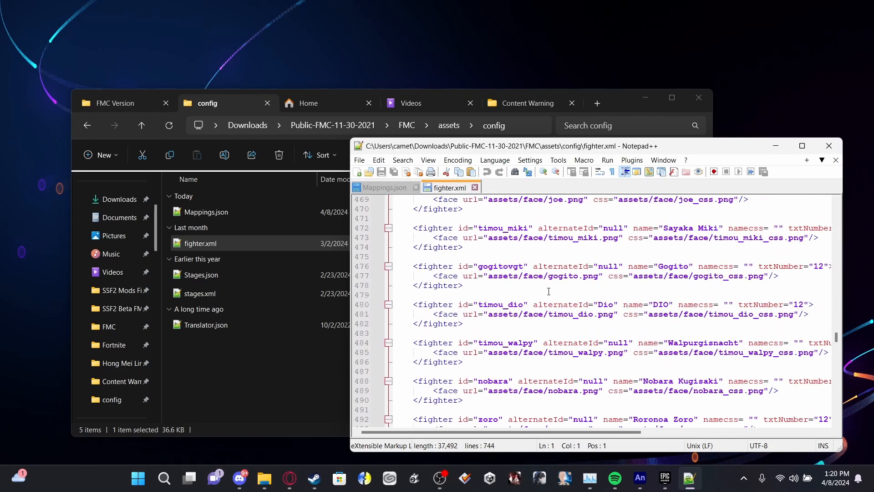
pyautogui.scroll(-20, 536, 314)
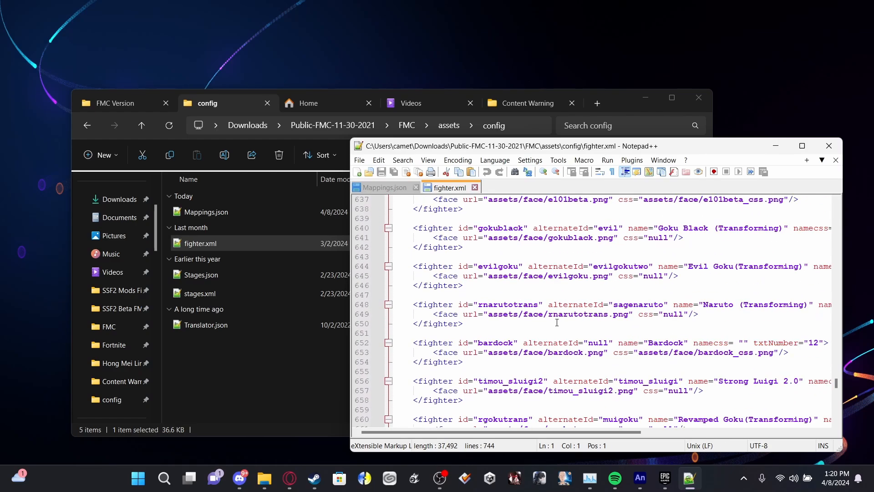
pyautogui.scroll(-2, 544, 324)
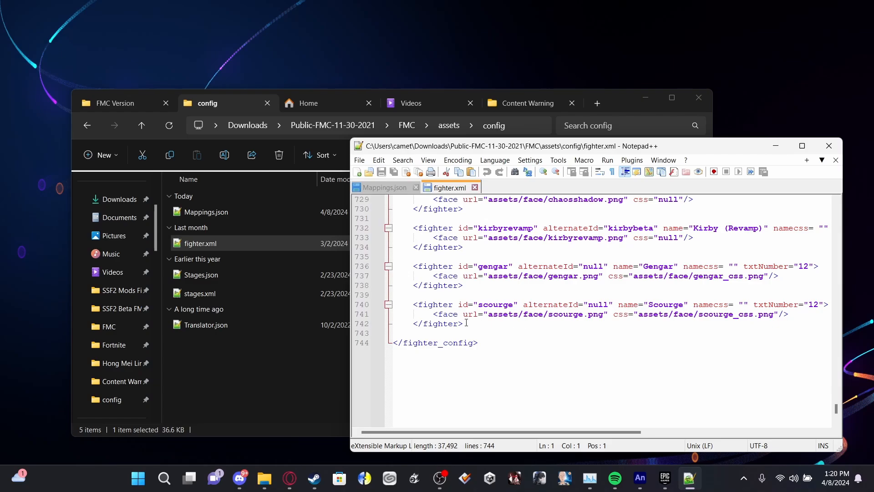
# Paste a copy of the scourge fighter entry below the original, before the closing fighter_config tag.
pyautogui.moveTo(466, 323); pyautogui.dragTo(411, 307)
pyautogui.hotkey('ctrl', 'c')
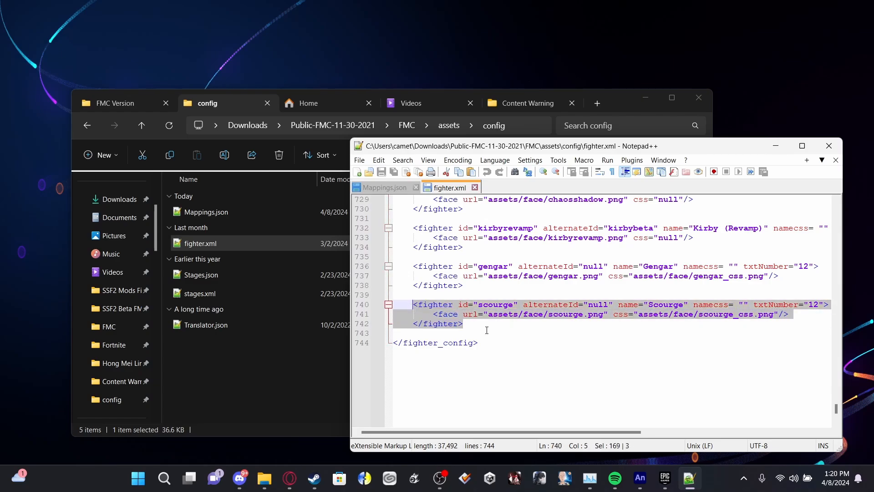
pyautogui.click(498, 328)
pyautogui.press('Return')
pyautogui.press('Return')
pyautogui.press('Up')
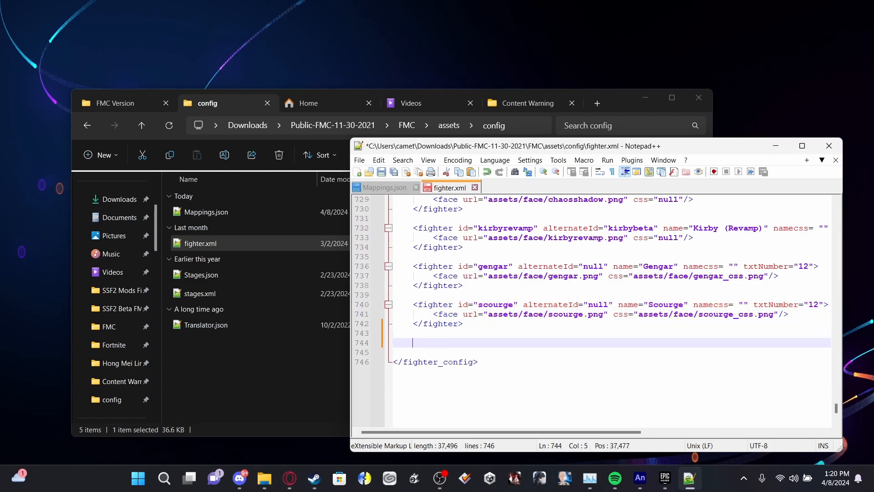
pyautogui.hotkey('ctrl', 'v')
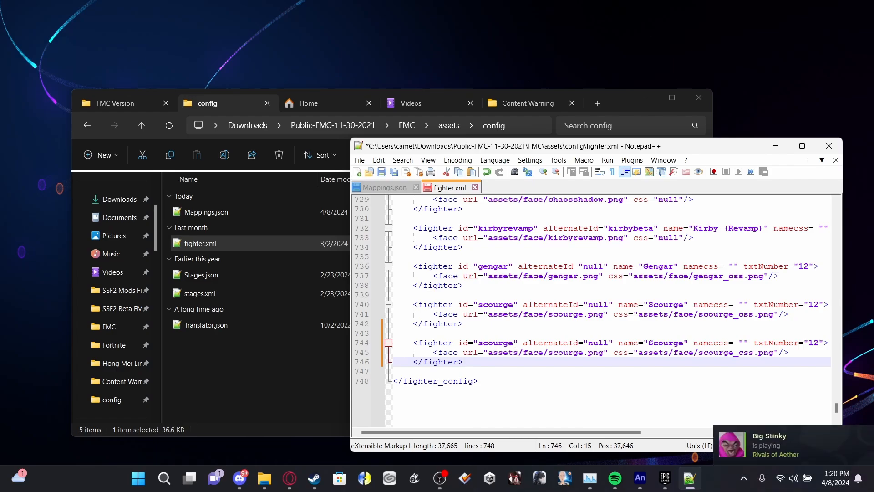
pyautogui.moveTo(514, 342); pyautogui.dragTo(479, 343)
pyautogui.rightClick(480, 342)
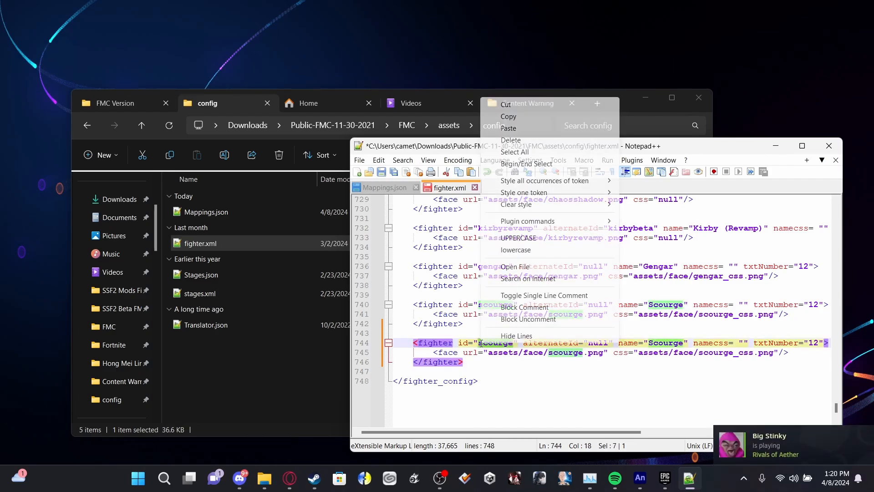
pyautogui.click(502, 355)
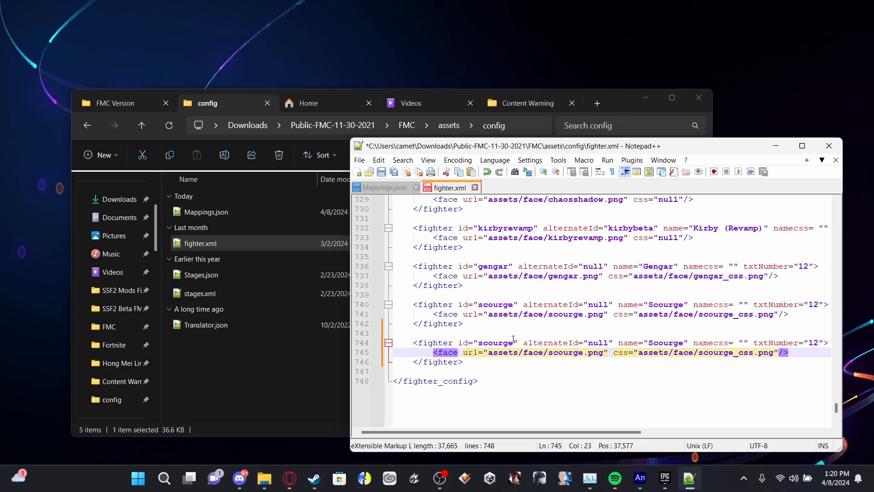
pyautogui.scroll(1, 525, 334)
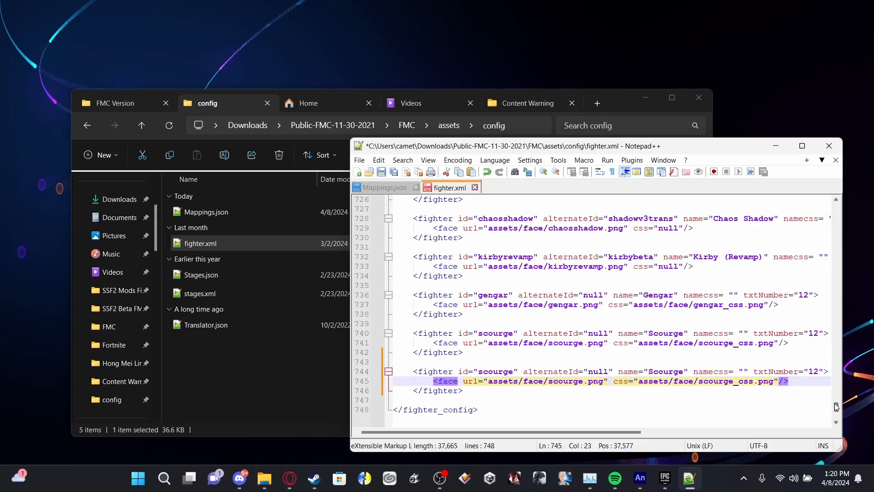
# In the duplicated scourge entry at the end of fighter.xml, set the fighter id to "gojo" and the name to "Satoru Gojo".
pyautogui.moveTo(837, 406); pyautogui.dragTo(799, 412)
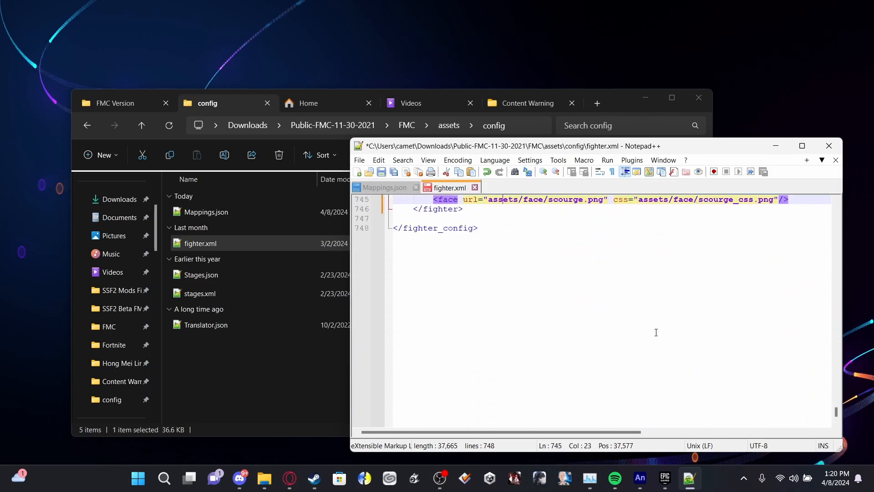
pyautogui.scroll(4, 611, 322)
pyautogui.scroll(2, 610, 322)
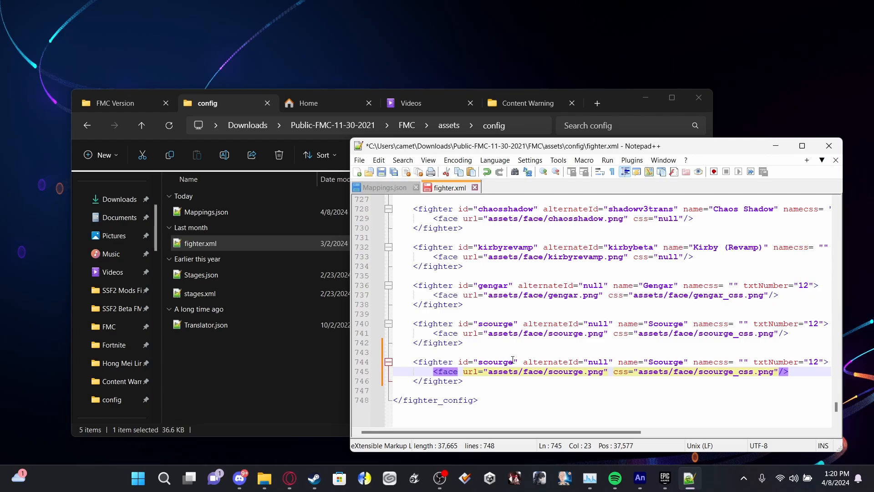
pyautogui.moveTo(512, 360); pyautogui.dragTo(480, 363)
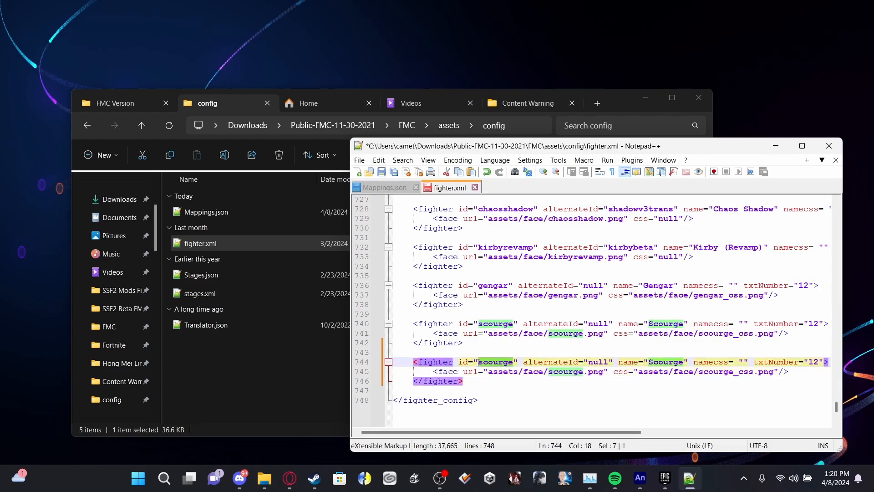
pyautogui.write('gojo')
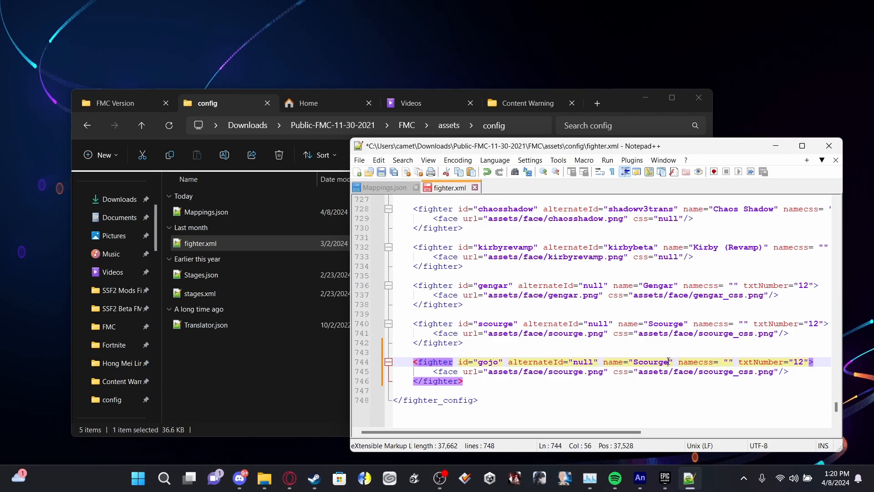
pyautogui.write('"Satoru')
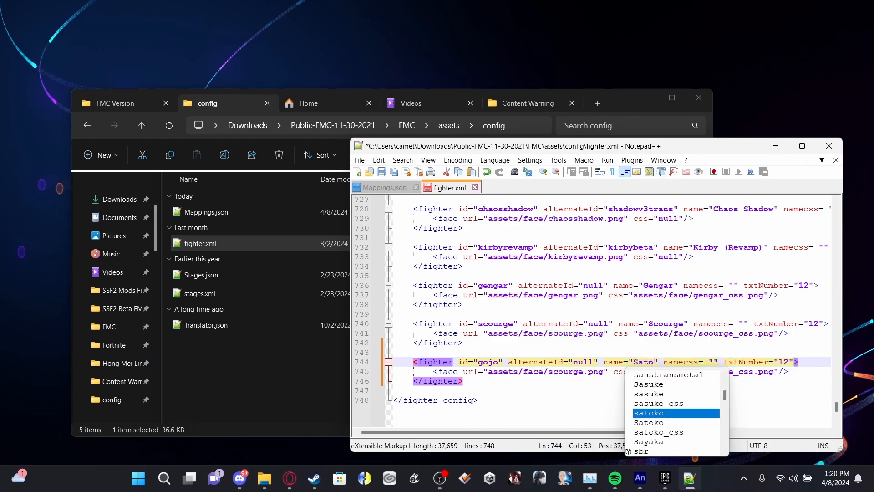
pyautogui.write(' Gojo')
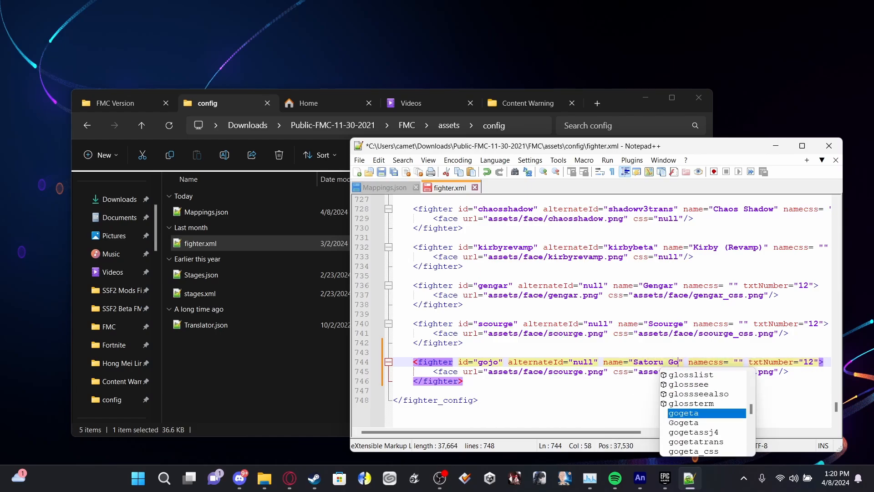
# Change the new entry's face images to assets/face/gojo.png and assets/face/gojo_css.png, and save fighter.xml.
pyautogui.click(575, 371)
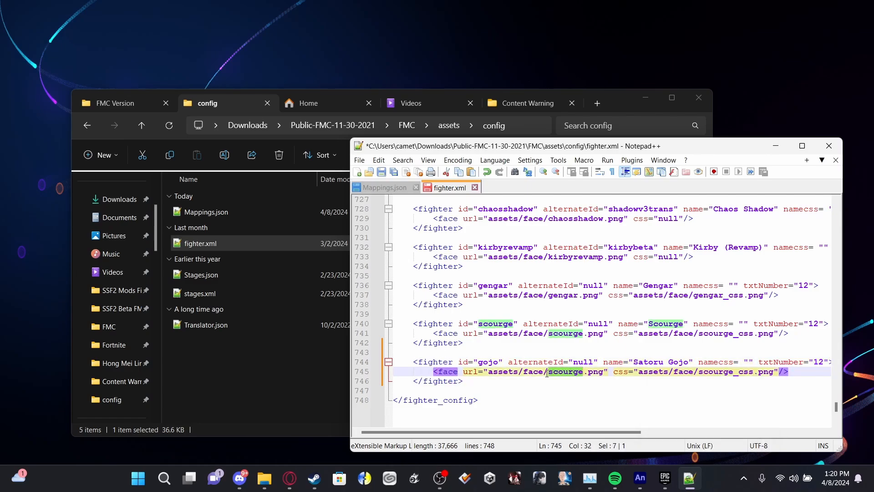
pyautogui.write('gojo')
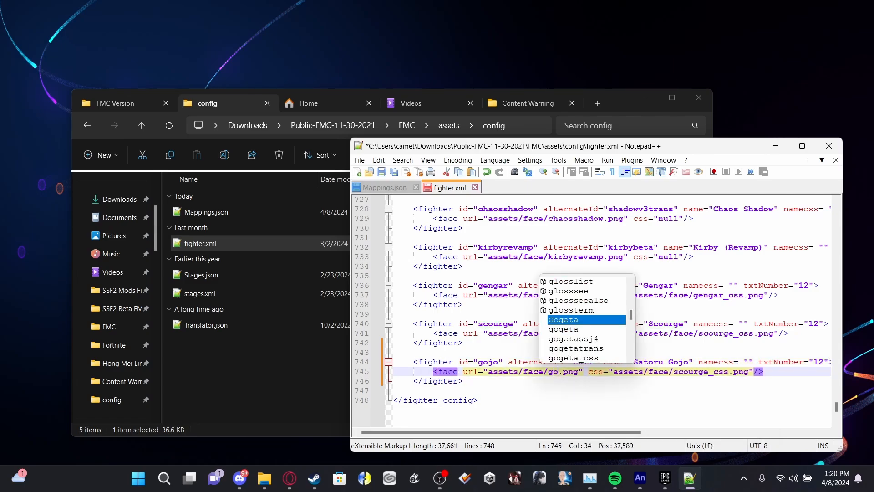
pyautogui.click(488, 362)
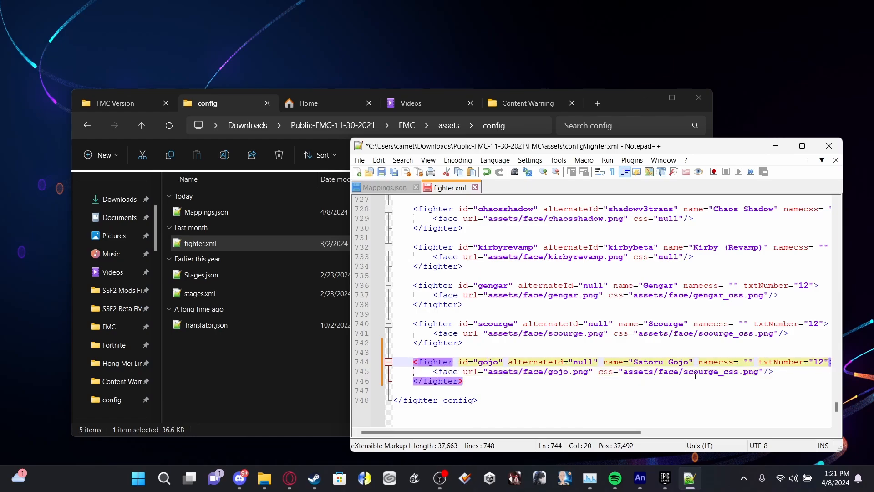
pyautogui.moveTo(719, 370); pyautogui.dragTo(685, 375)
pyautogui.write('gop')
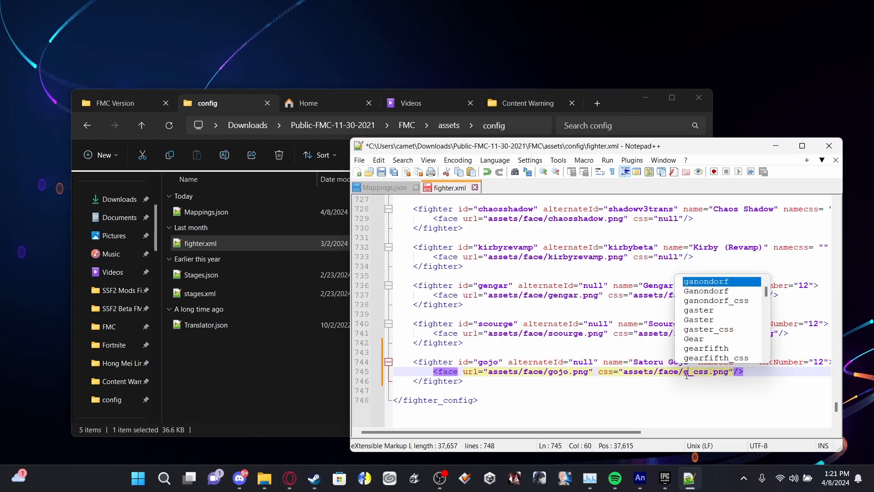
pyautogui.write('j')
pyautogui.press('BackSpace')
pyautogui.press('BackSpace')
pyautogui.write('jo')
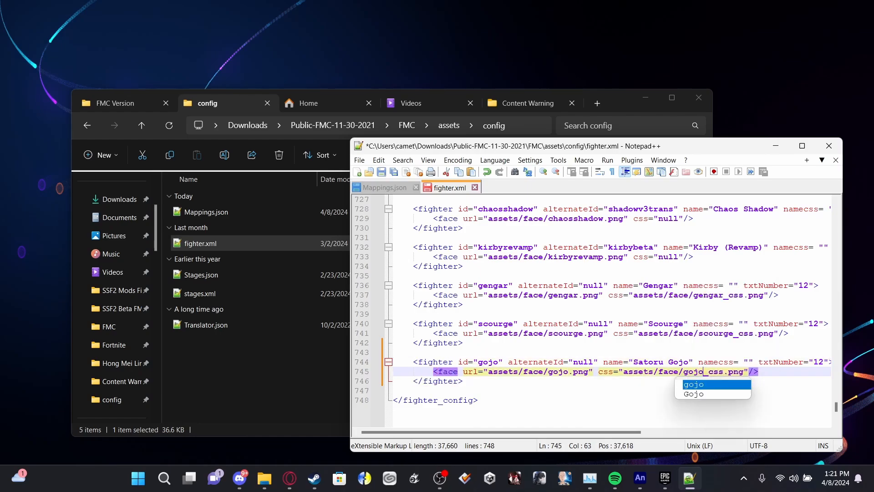
pyautogui.click(626, 396)
pyautogui.hotkey('ctrl', 's')
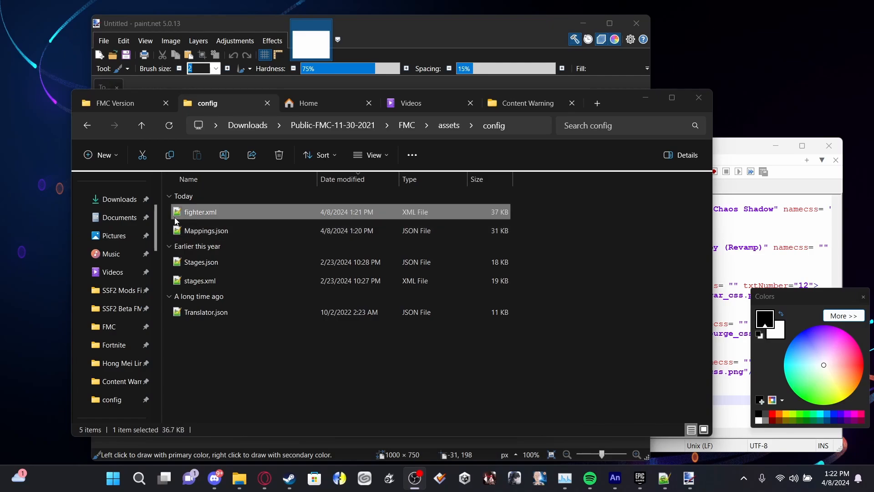
# Go to the face folder inside assets and look through the existing character face and css images.
pyautogui.hotkey('alt', 'Up')
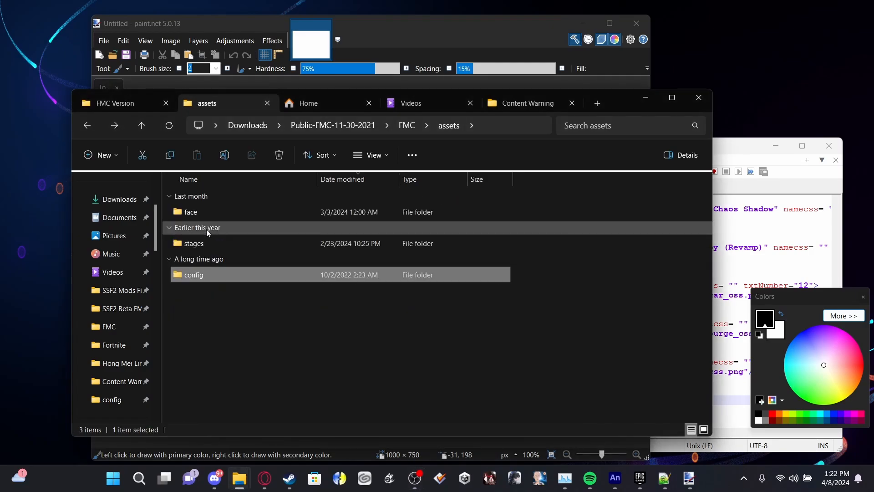
pyautogui.doubleClick(209, 215)
pyautogui.scroll(-15, 238, 228)
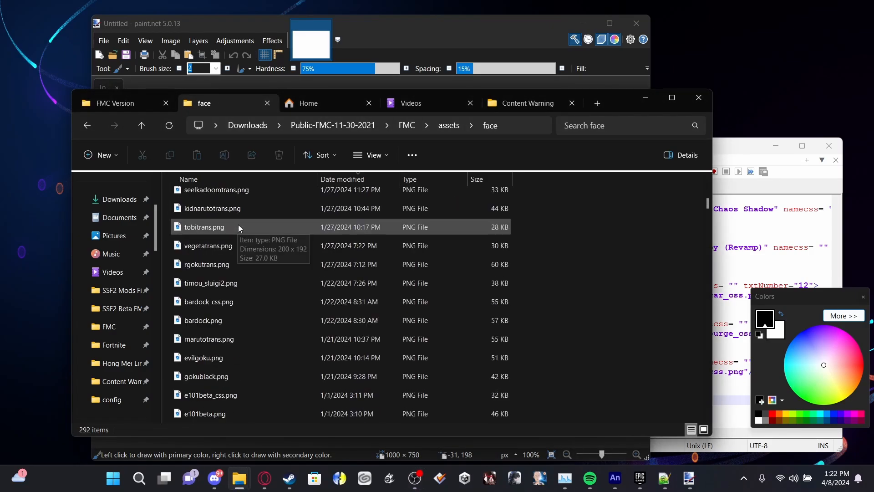
pyautogui.scroll(-20, 237, 227)
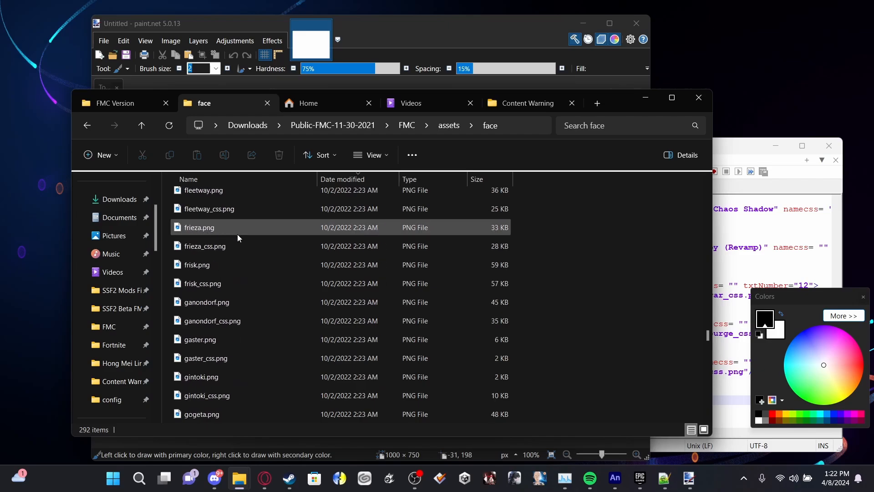
pyautogui.scroll(6, 226, 234)
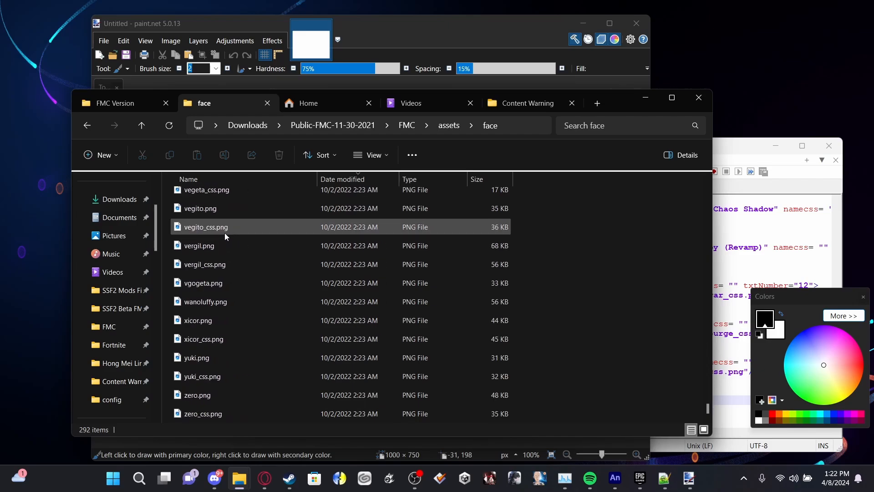
pyautogui.scroll(15, 225, 236)
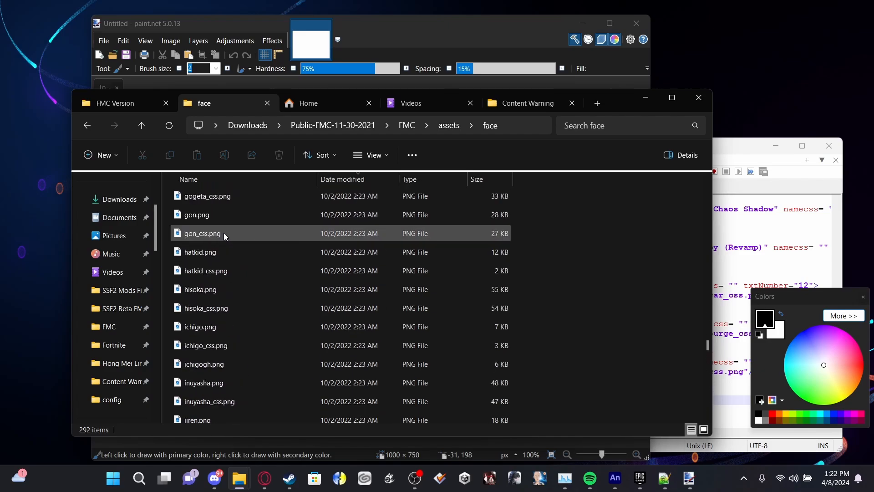
pyautogui.scroll(-8, 224, 235)
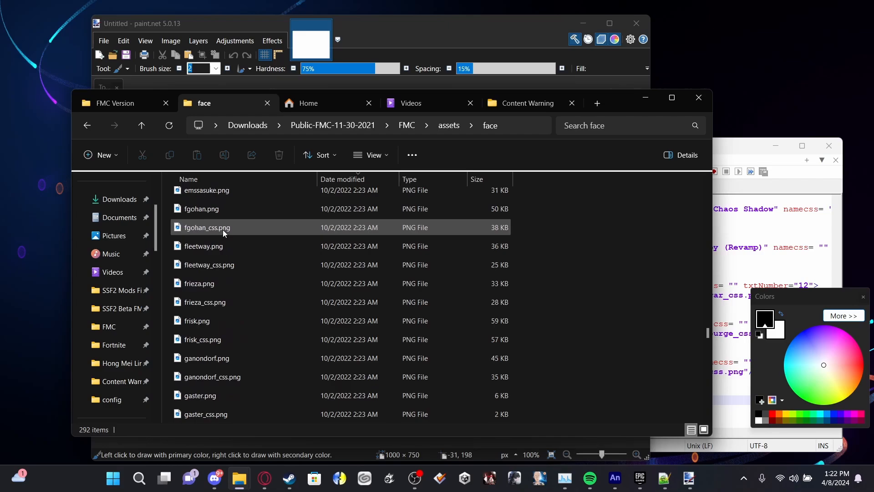
pyautogui.scroll(-8, 223, 230)
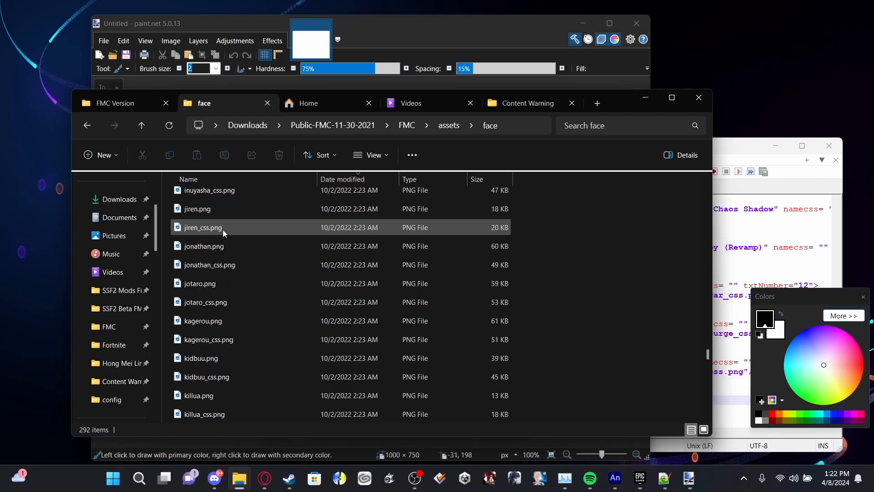
pyautogui.scroll(20, 223, 227)
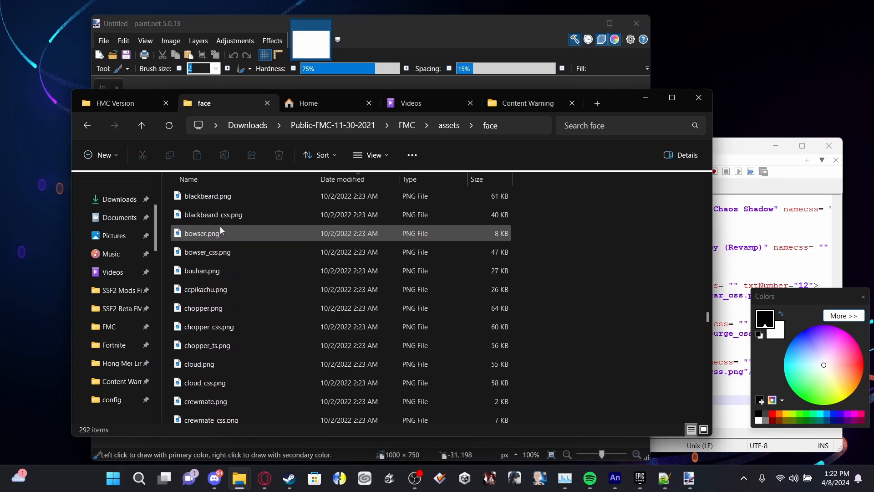
pyautogui.scroll(-2, 219, 228)
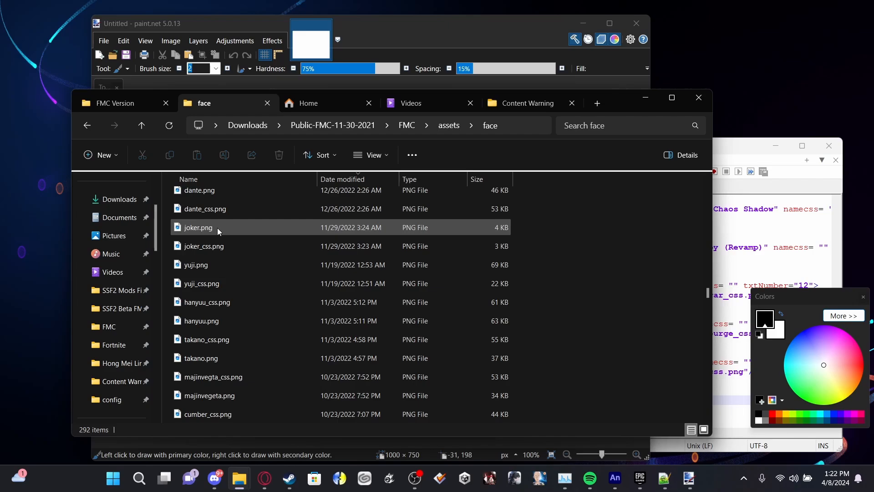
pyautogui.scroll(10, 217, 228)
pyautogui.scroll(15, 217, 228)
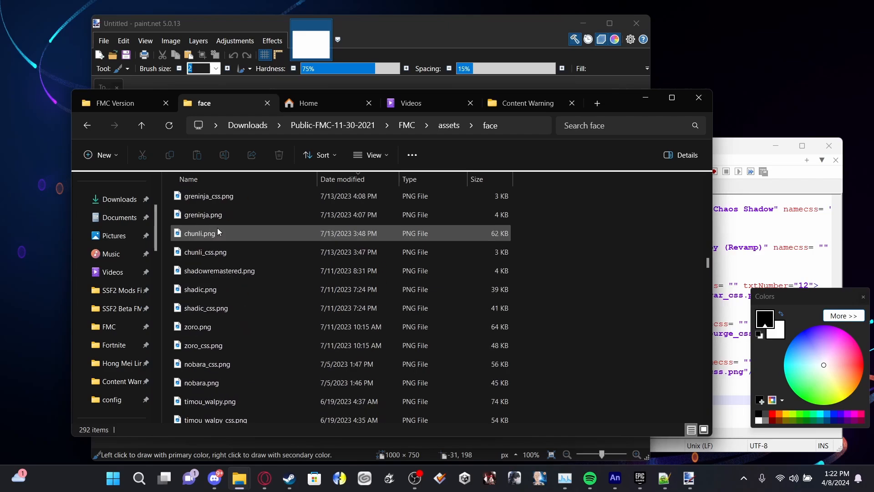
pyautogui.scroll(5, 216, 227)
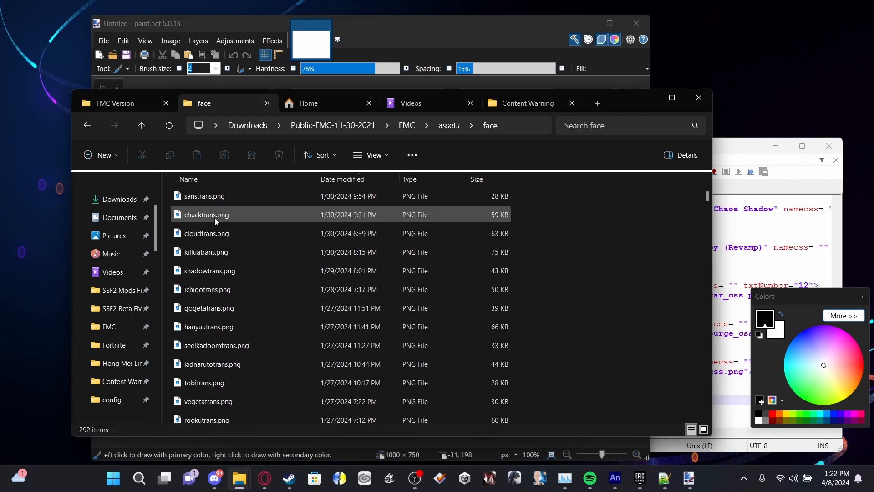
# Open scourge.png and scourge_css.png as separate images in paint.net and add a new layer to scourge_css.png.
pyautogui.click(206, 214)
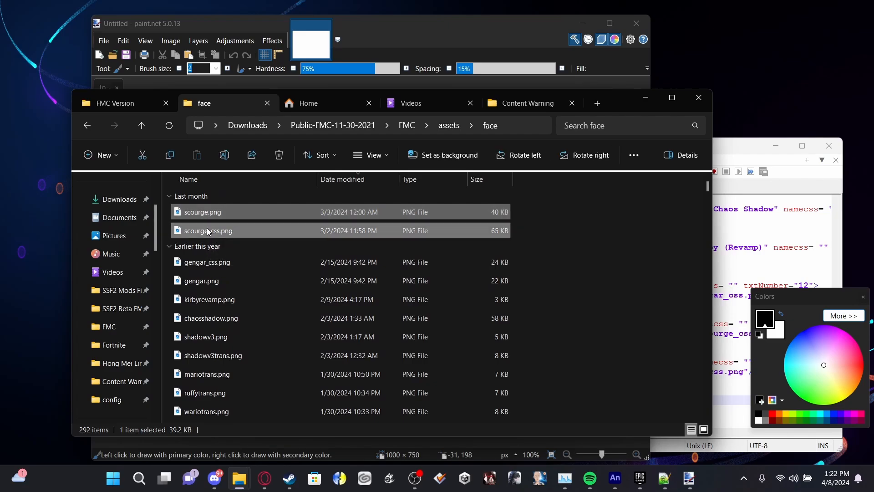
pyautogui.moveTo(320, 132); pyautogui.dragTo(371, 45)
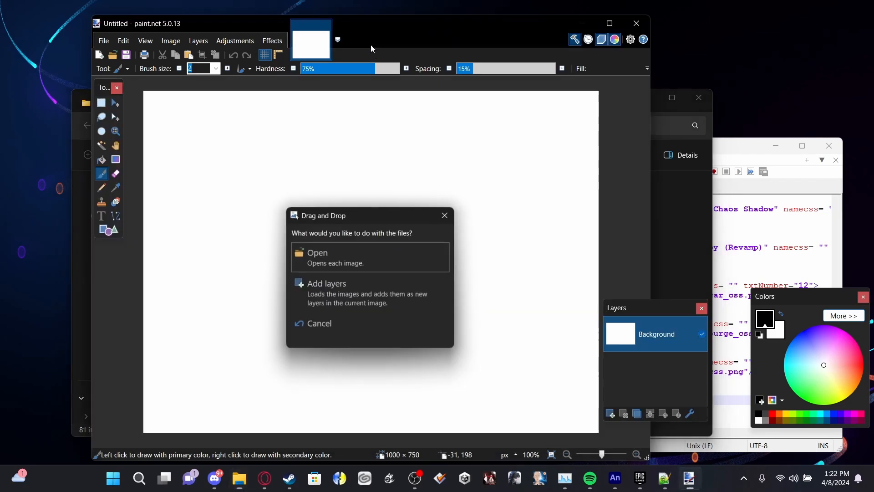
pyautogui.click(350, 264)
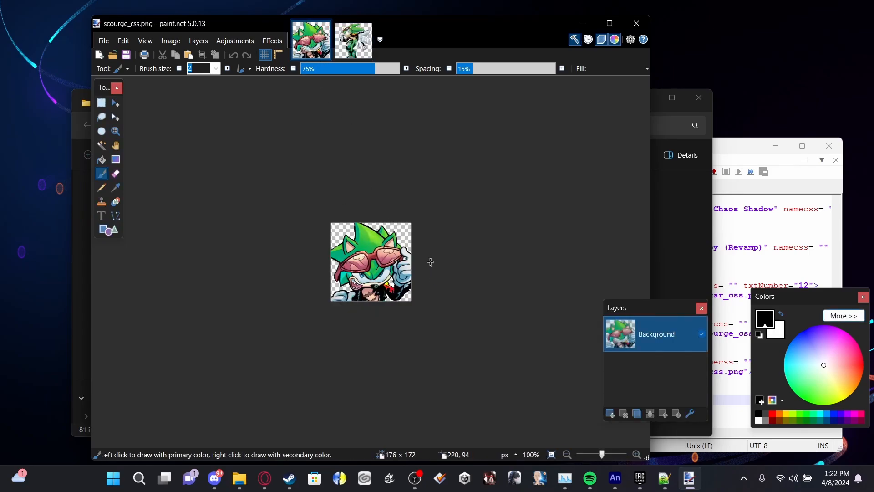
pyautogui.click(611, 414)
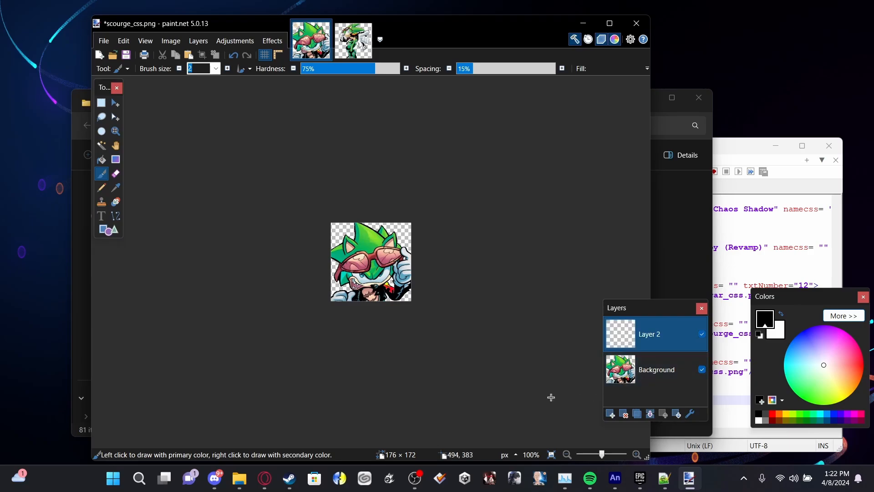
# Try to paste the copied Gojo image into the new layer, keeping the canvas size, and shrink it to about 505 × 505 px.
pyautogui.hotkey('ctrl', 'v')
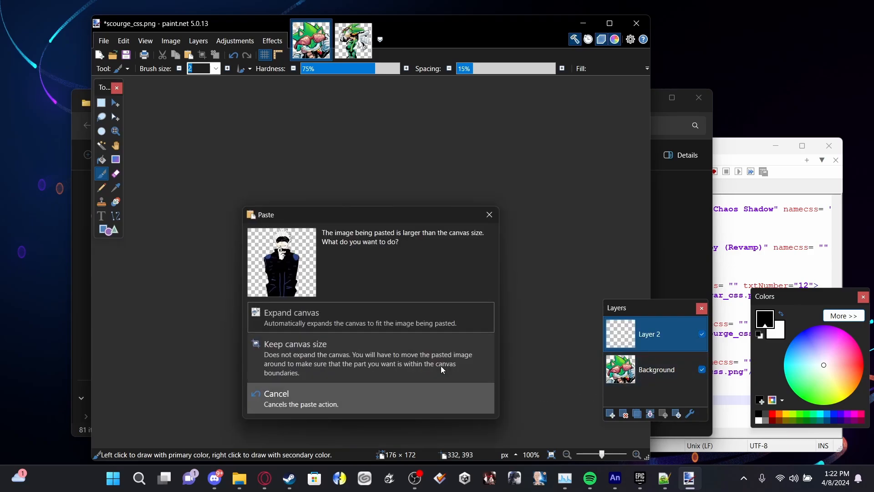
pyautogui.click(440, 365)
pyautogui.moveTo(416, 333); pyautogui.dragTo(228, 277)
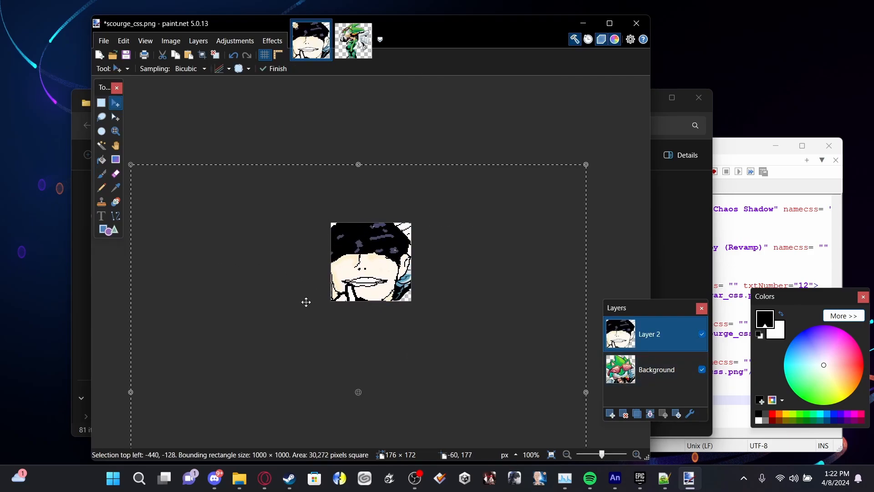
pyautogui.scroll(-3, 305, 301)
pyautogui.moveTo(230, 234); pyautogui.dragTo(344, 347)
pyautogui.moveTo(392, 374); pyautogui.dragTo(340, 288)
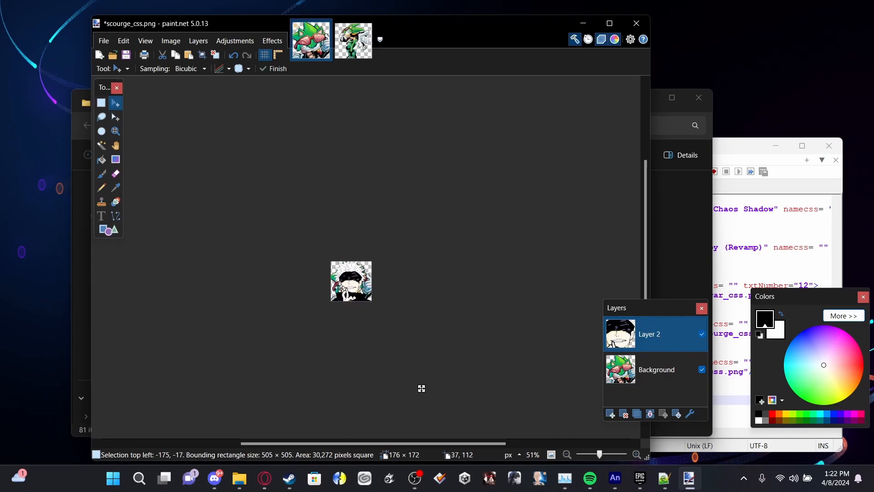
pyautogui.scroll(4, 340, 288)
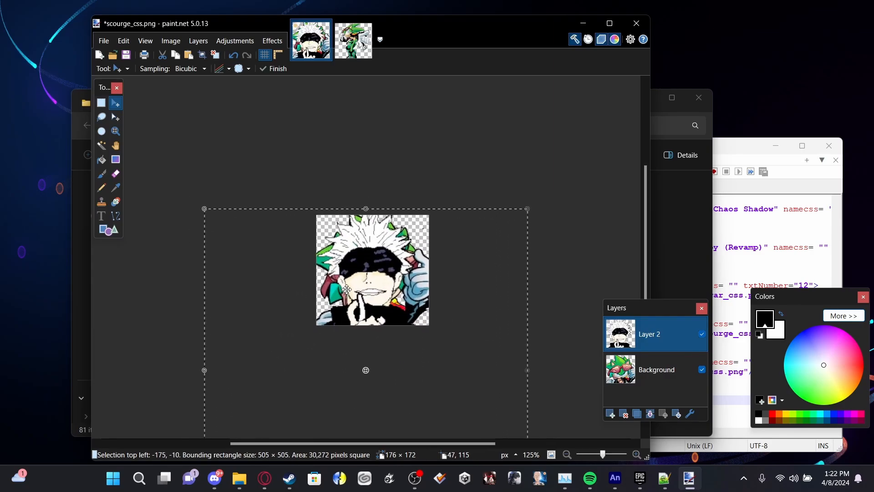
pyautogui.hotkey('ctrl', 'z')
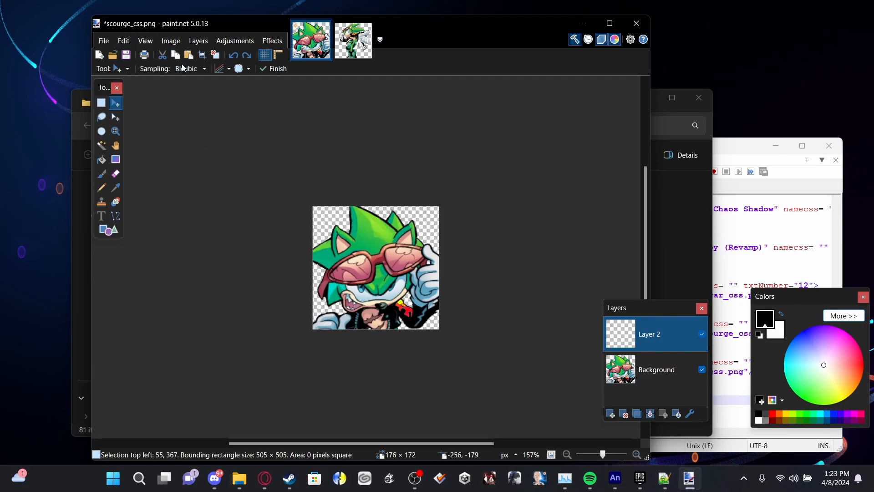
# With Nearest Neighbor sampling, paste Gojo into scourge_css.png's new layer, keeping the canvas size, and shrink it to about 465 × 467 px with the head centred.
pyautogui.click(182, 67)
pyautogui.click(190, 86)
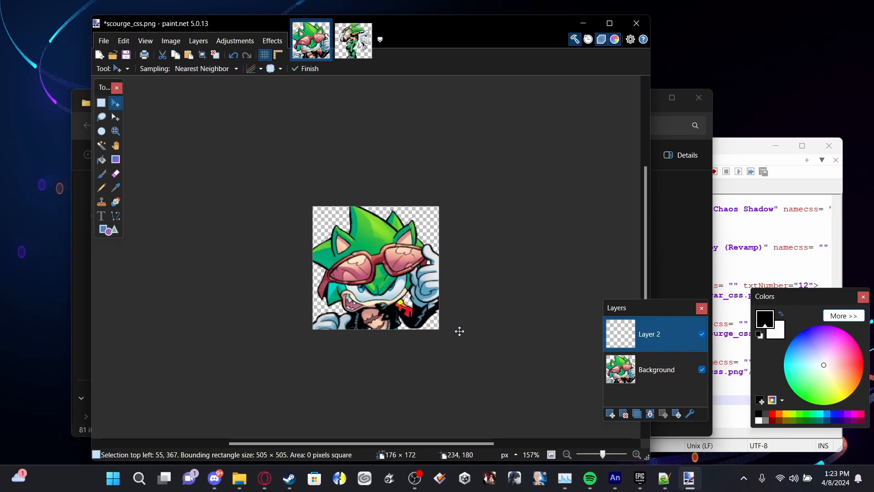
pyautogui.hotkey('ctrl', 'v')
pyautogui.click(351, 342)
pyautogui.scroll(-3, 349, 291)
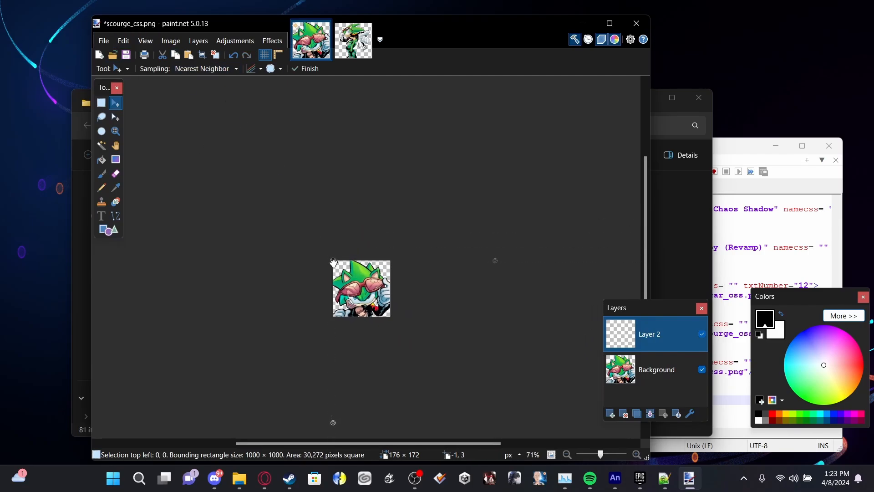
pyautogui.moveTo(333, 262); pyautogui.dragTo(461, 349)
pyautogui.moveTo(529, 431); pyautogui.dragTo(314, 273)
pyautogui.moveTo(266, 259); pyautogui.dragTo(290, 273)
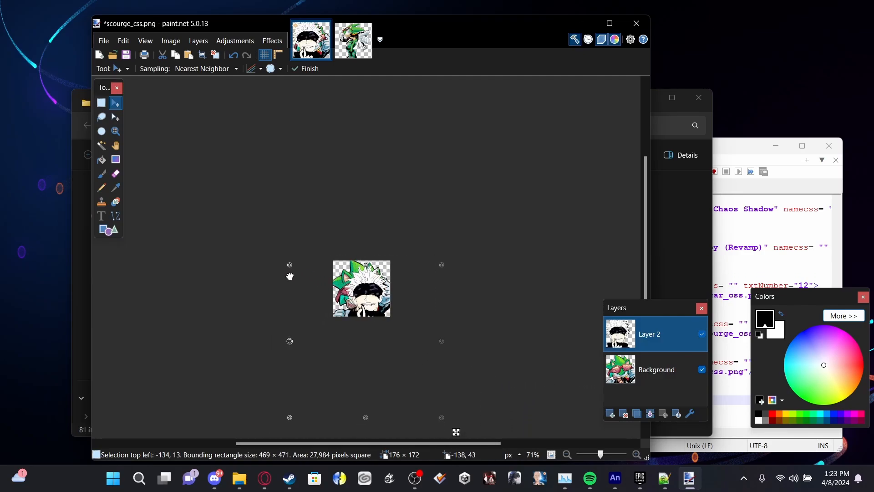
pyautogui.scroll(3, 342, 295)
pyautogui.moveTo(416, 299); pyautogui.dragTo(400, 290)
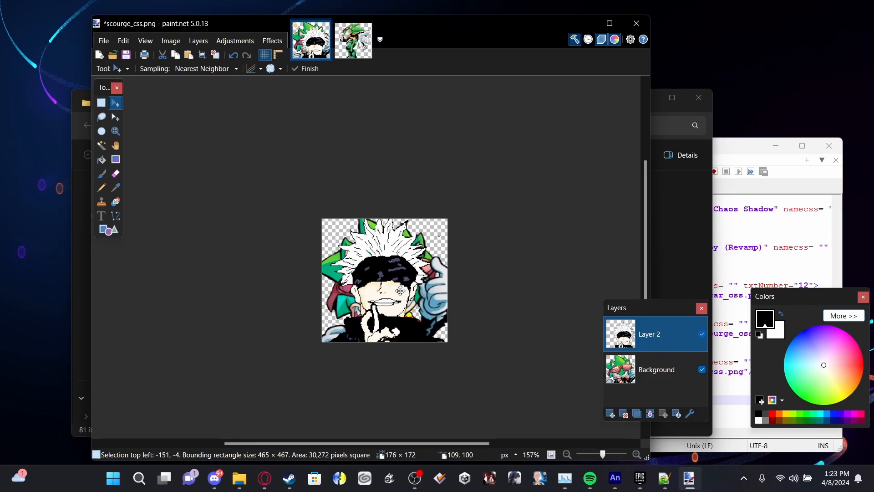
# Delete the Background layer with the Scourge portrait and save the image as gojo_css.png in the face folder.
pyautogui.click(626, 380)
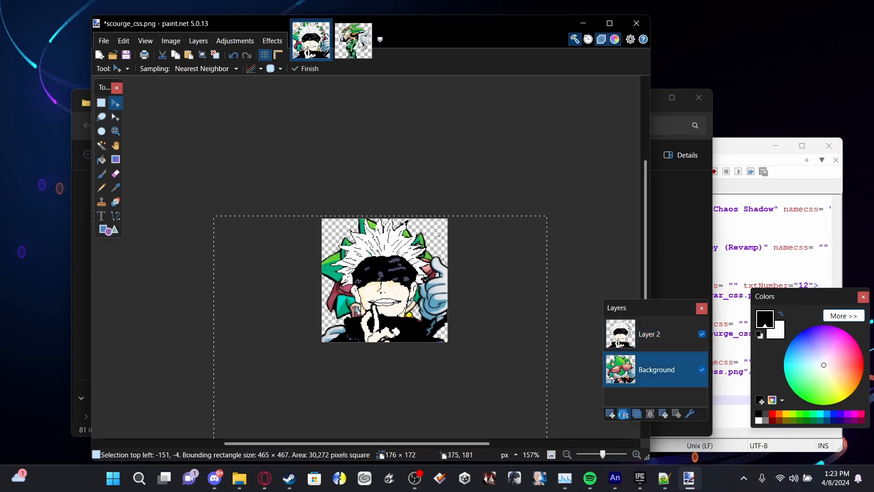
pyautogui.click(623, 415)
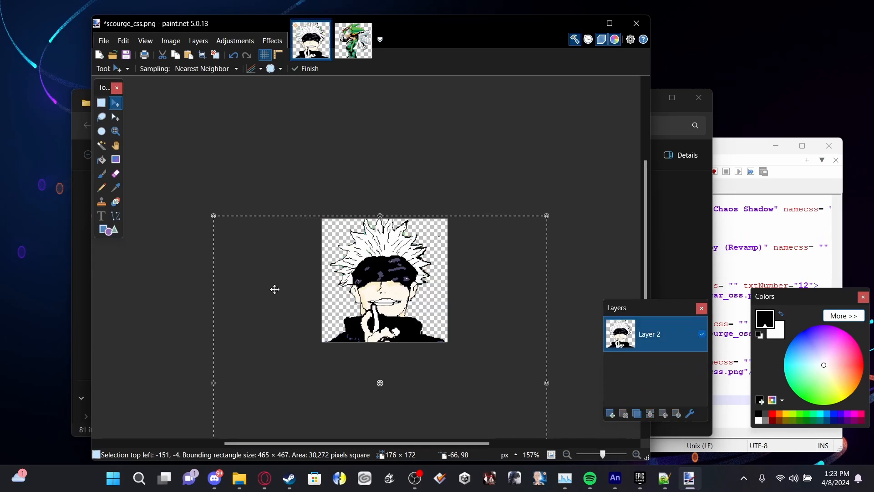
pyautogui.hotkey('ctrl', 'shift', 's')
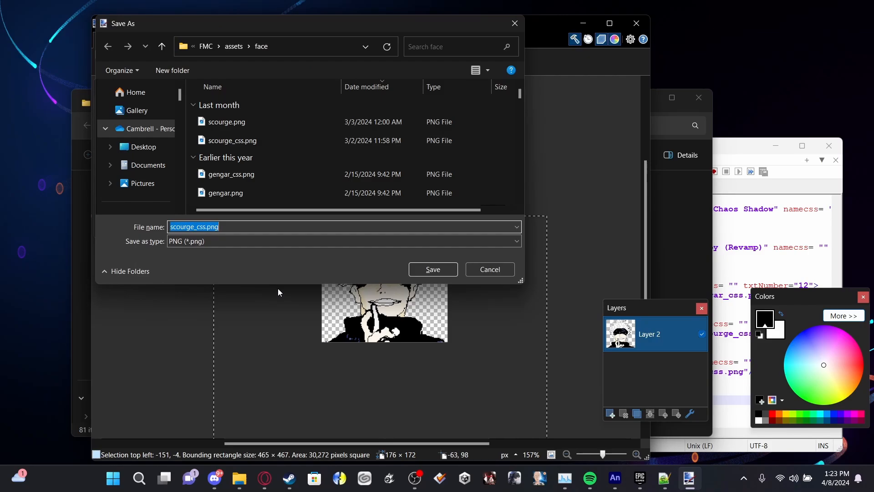
pyautogui.click(192, 226)
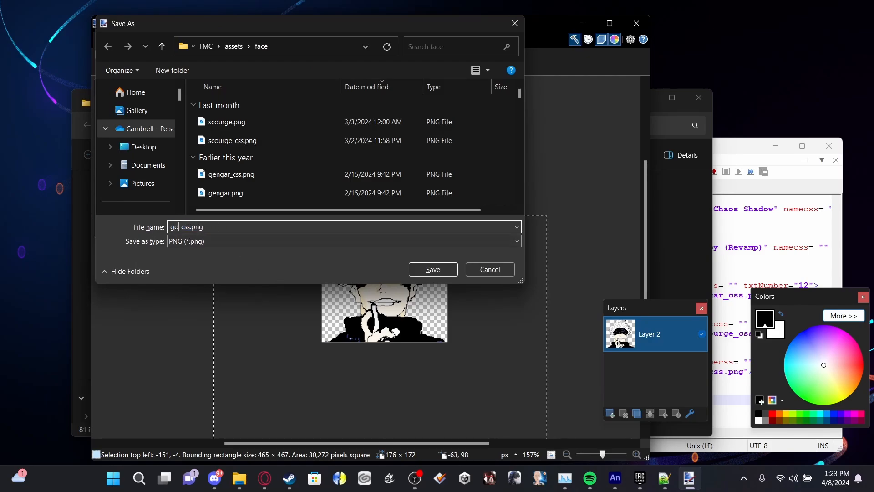
pyautogui.write('gojo')
pyautogui.press('Return')
pyautogui.press('Return')
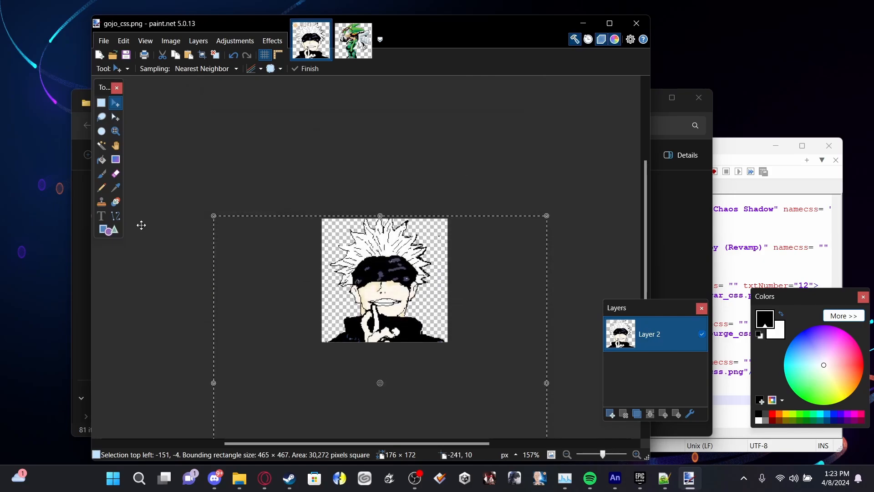
# Paste the Gojo image into a new layer in scourge.png, keeping the canvas size, and shrink it to about 276 × 276 px over the canvas.
pyautogui.click(353, 40)
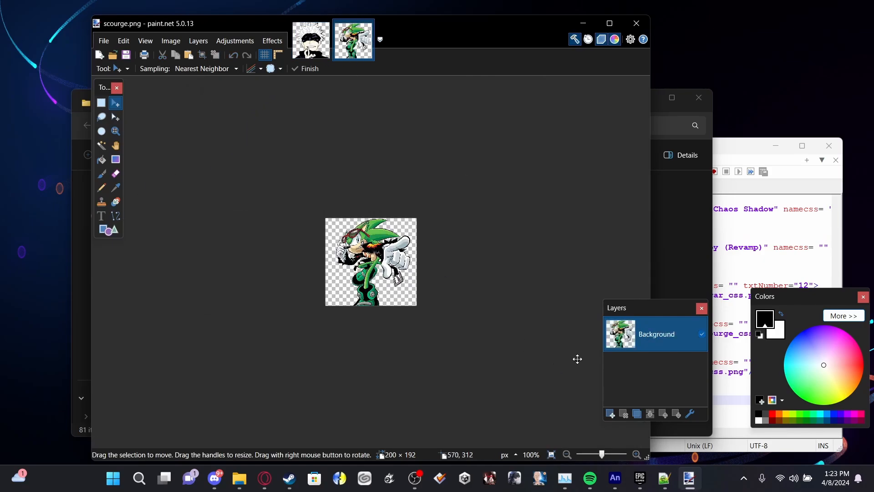
pyautogui.click(611, 413)
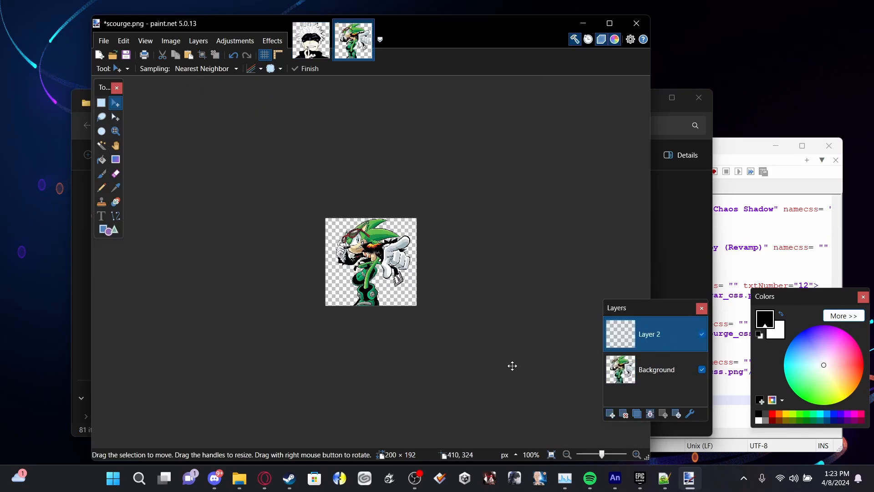
pyautogui.hotkey('ctrl', 'v')
pyautogui.click(409, 337)
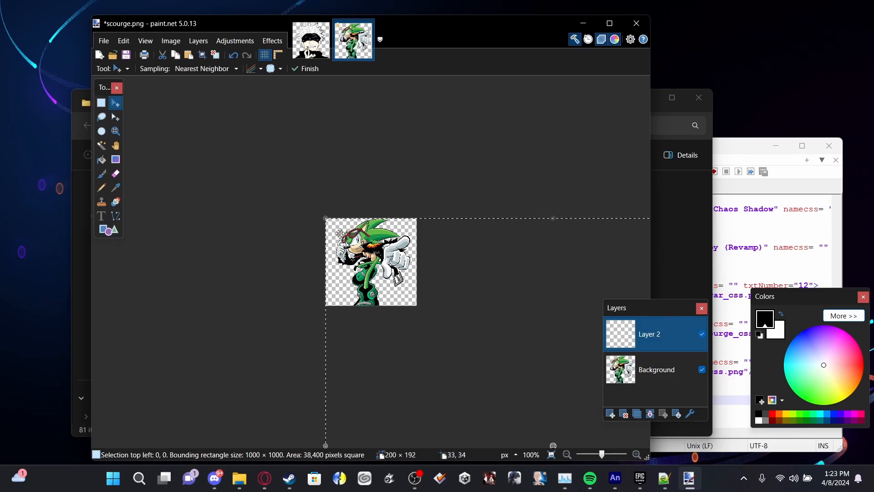
pyautogui.moveTo(339, 233); pyautogui.dragTo(513, 339)
pyautogui.moveTo(557, 364); pyautogui.dragTo(294, 203)
pyautogui.moveTo(273, 167); pyautogui.dragTo(374, 255)
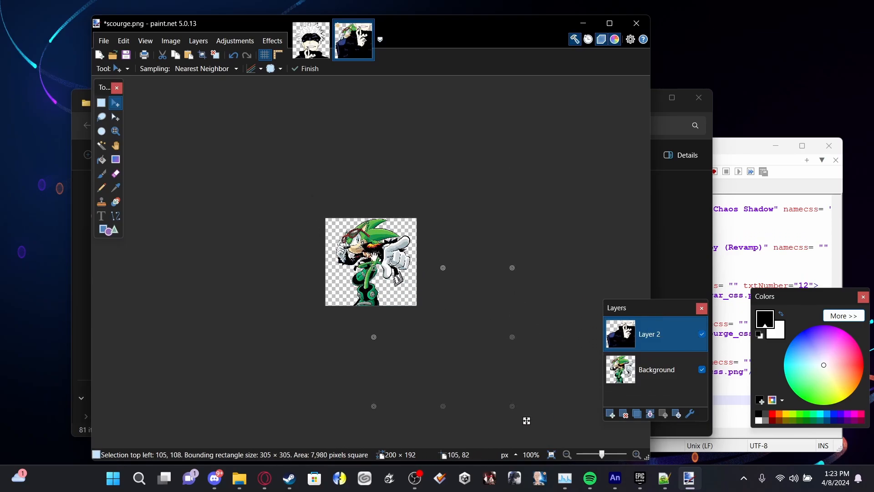
pyautogui.moveTo(437, 305); pyautogui.dragTo(381, 259)
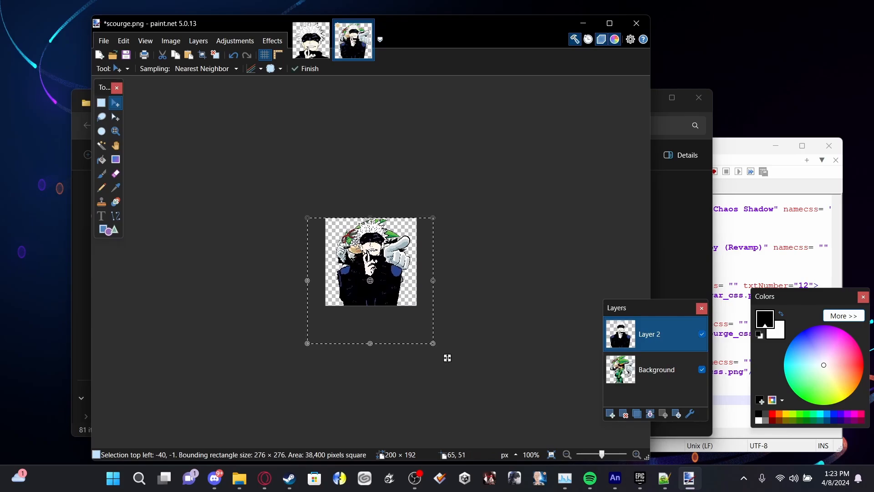
pyautogui.scroll(4, 374, 262)
pyautogui.scroll(-4, 375, 261)
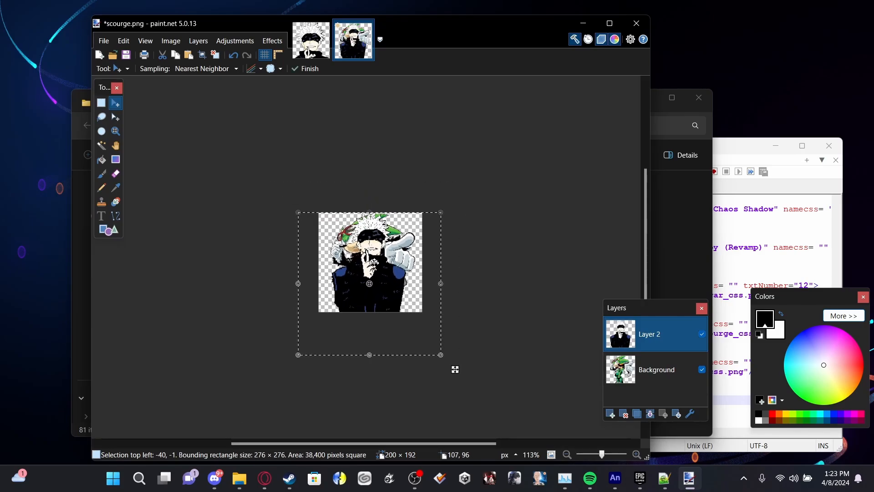
pyautogui.scroll(1, 374, 262)
# Delete the Background layer with the Scourge artwork and save the image as gojo.png in the face folder.
pyautogui.click(644, 376)
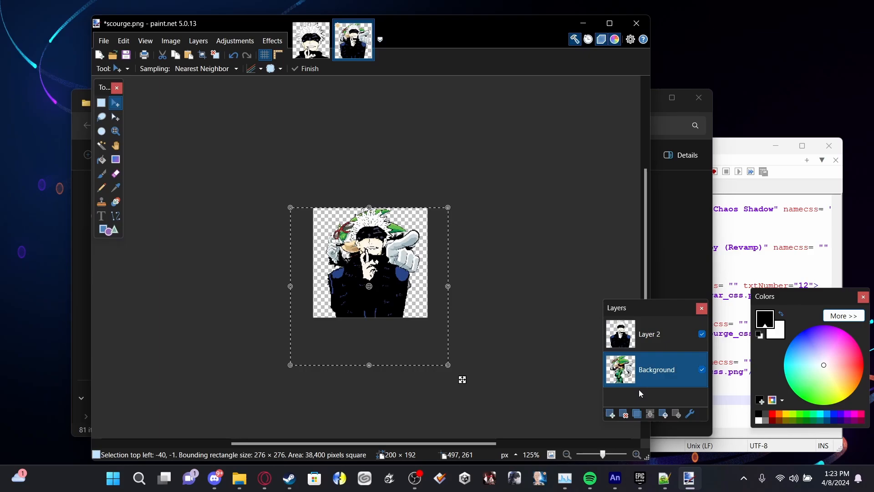
pyautogui.click(623, 415)
pyautogui.hotkey('ctrl', 'shift', 's')
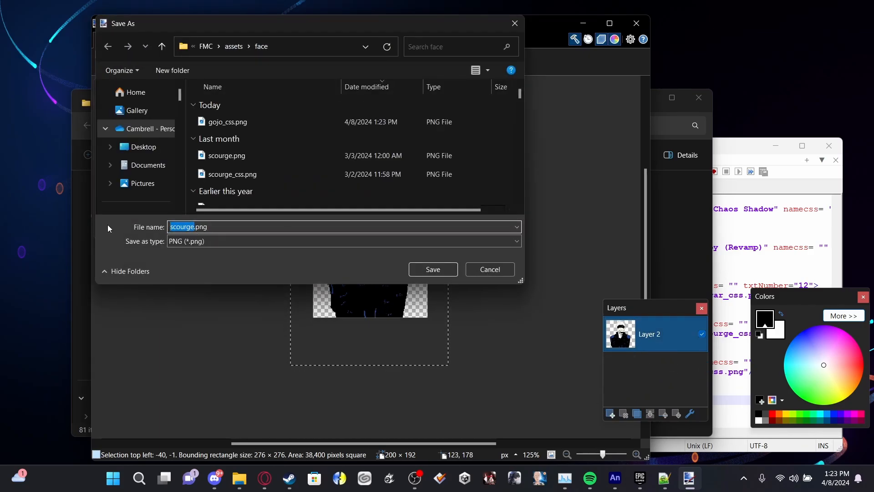
pyautogui.press('Return')
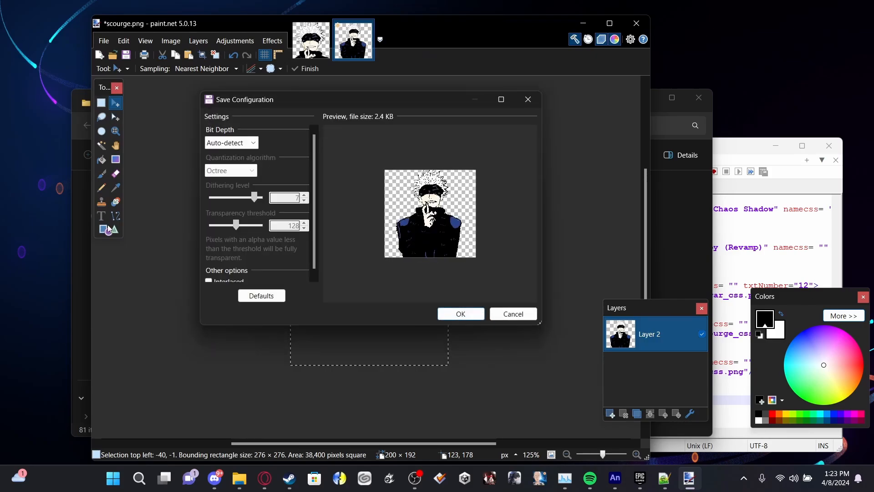
pyautogui.press('Return')
# Switch to File Explorer, go back up to the FMC folder and launch the Super Smash Flash Modding Community game.
pyautogui.click(585, 27)
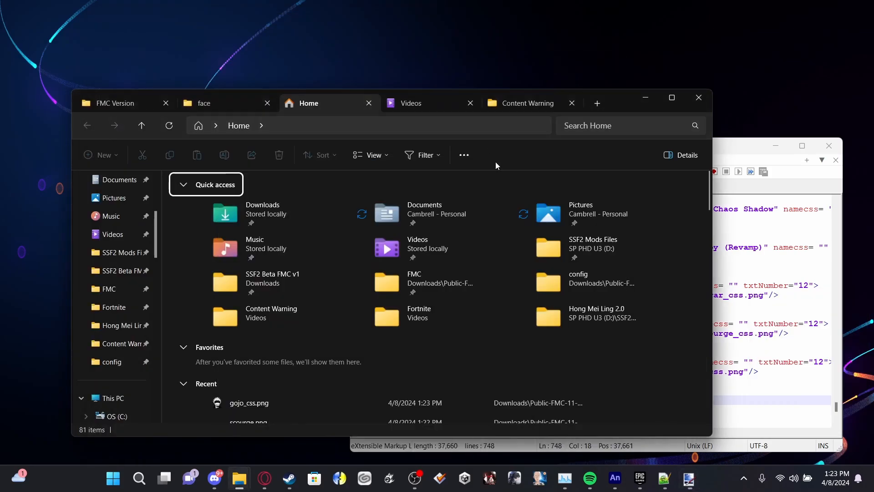
pyautogui.click(769, 160)
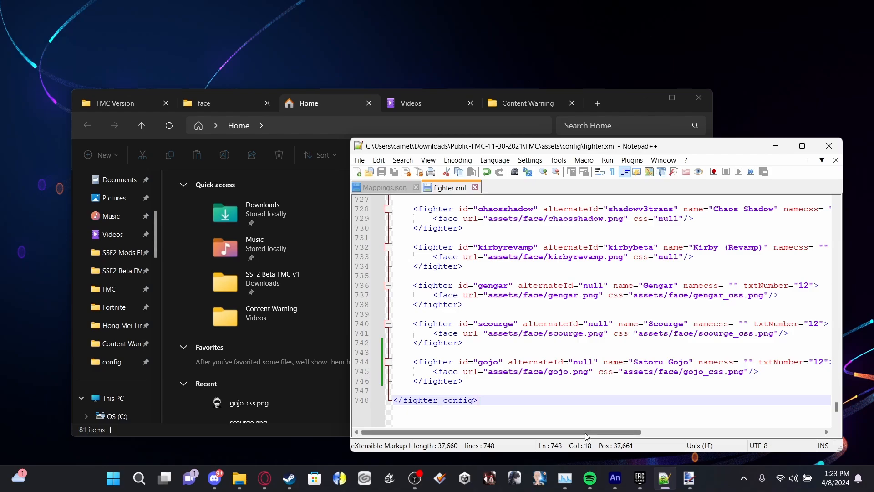
pyautogui.moveTo(585, 433)
pyautogui.mouseDown()
pyautogui.moveTo(670, 430)
pyautogui.moveTo(575, 427)
pyautogui.mouseUp()
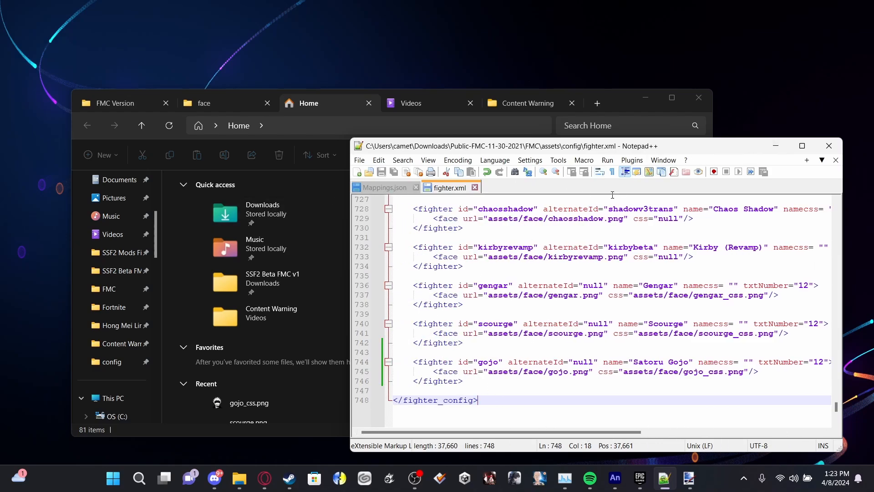
pyautogui.click(775, 146)
pyautogui.click(129, 108)
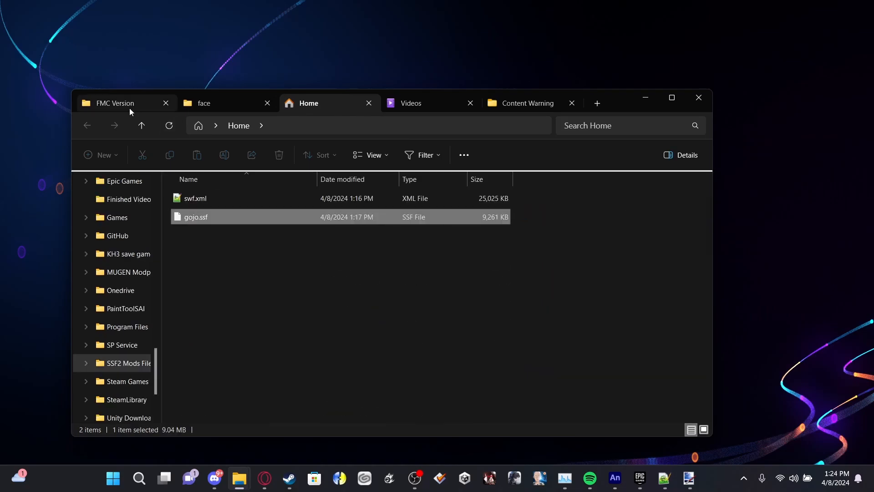
pyautogui.click(216, 107)
pyautogui.press('BackSpace')
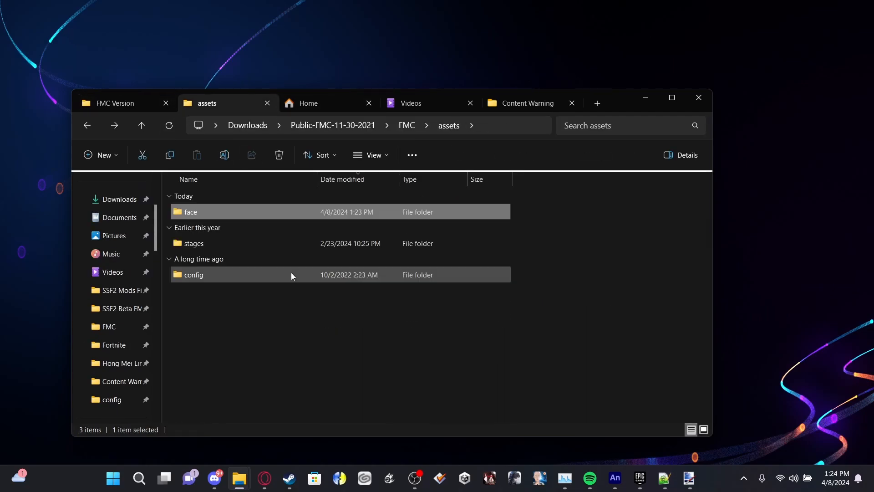
pyautogui.press('BackSpace')
pyautogui.doubleClick(228, 245)
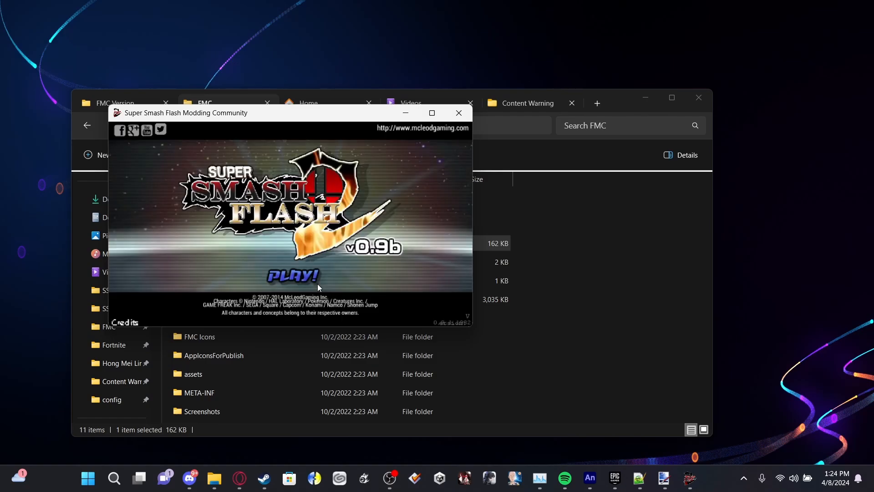
# Enter the solo Training mode and pick Satoru Gojo as player 1's character.
pyautogui.click(318, 286)
pyautogui.click(326, 280)
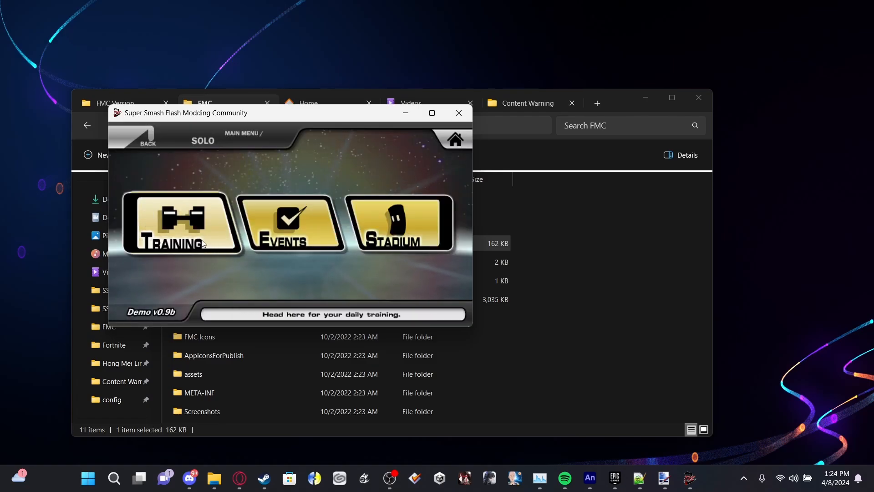
pyautogui.click(203, 244)
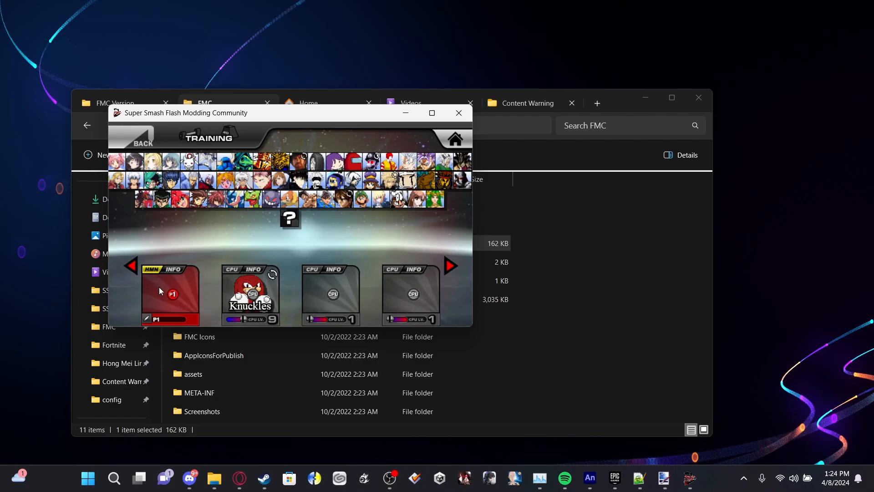
pyautogui.click(168, 296)
pyautogui.click(318, 180)
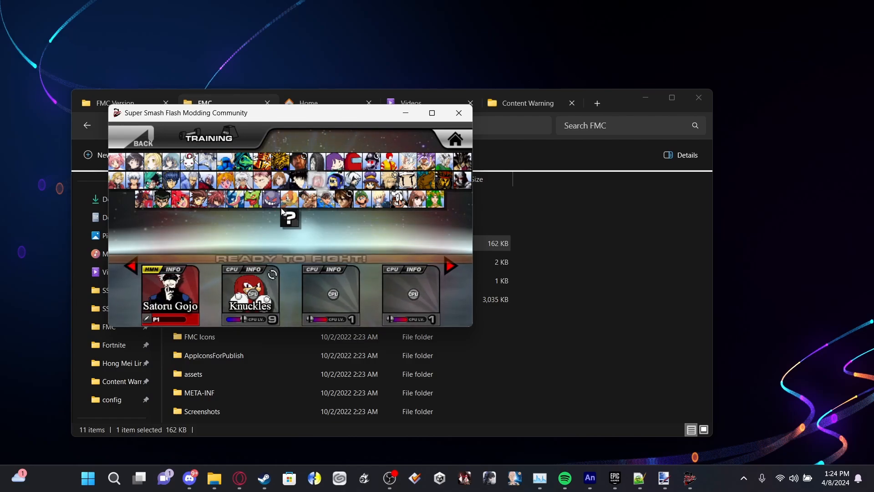
# Change the CPU opponent to Megumi Fushiguro and start the match on the Waiting Room stage.
pyautogui.click(252, 293)
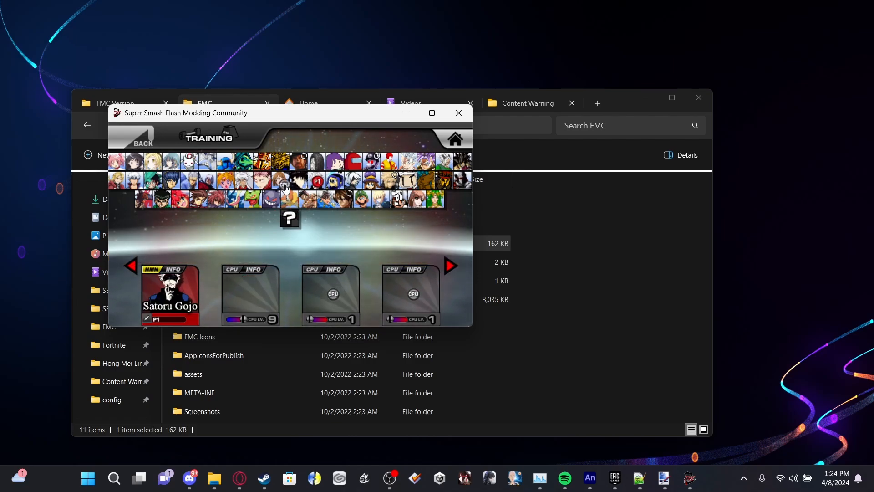
pyautogui.click(298, 182)
pyautogui.press('Return')
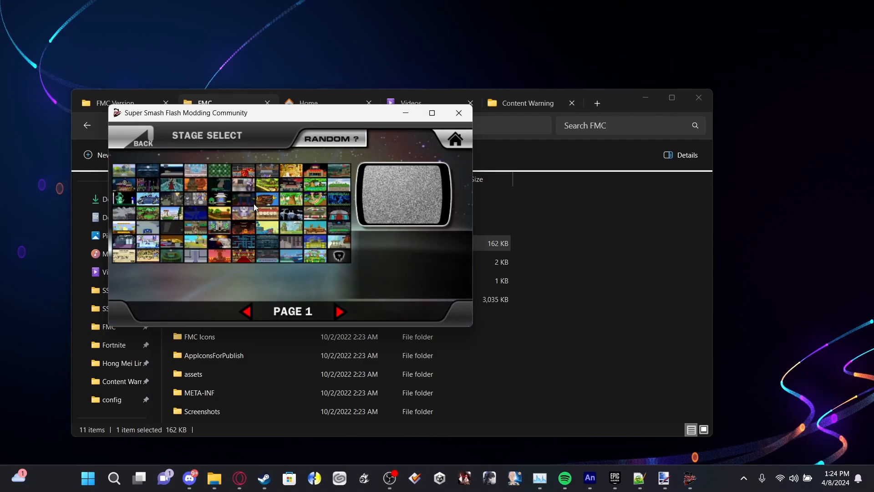
pyautogui.click(173, 171)
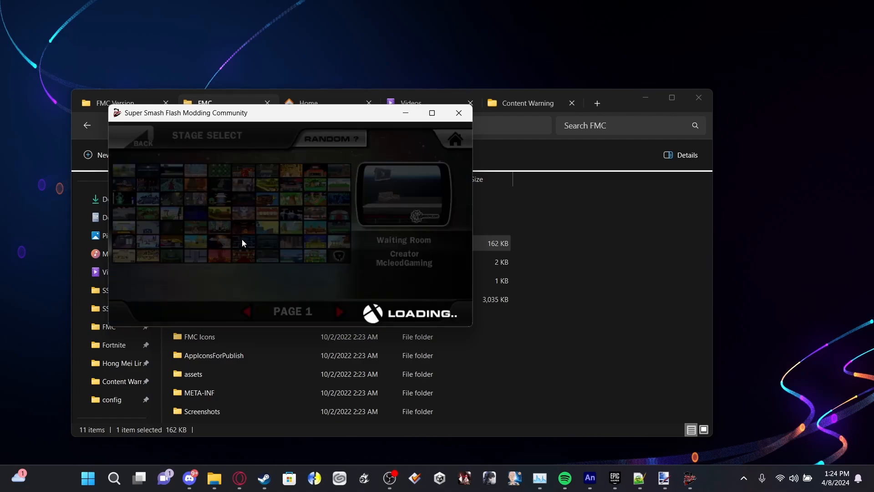
# Test Gojo in the training match by moving him toward the opponent, jumping and trying his controls.
pyautogui.press('d')
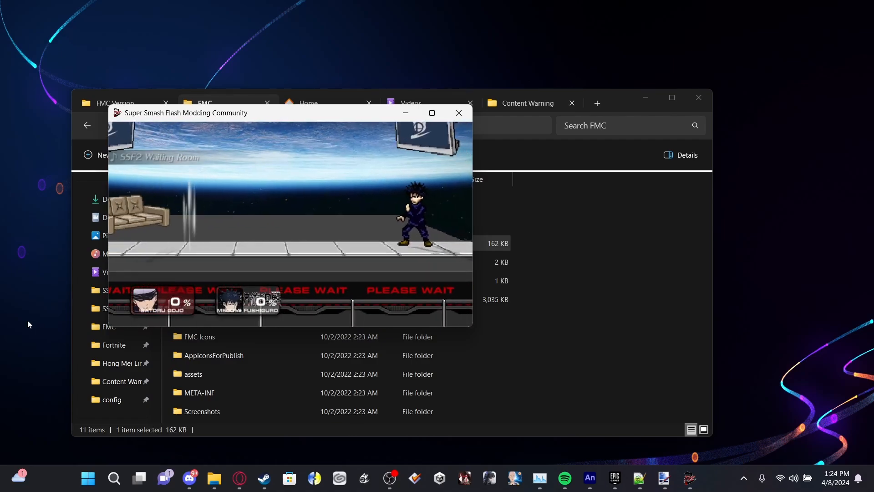
pyautogui.press('w')
pyautogui.press('d')
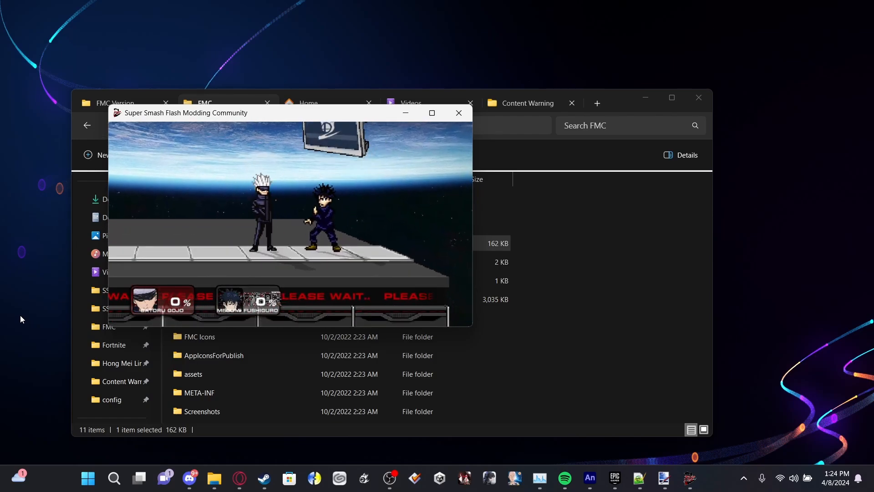
pyautogui.press('1')
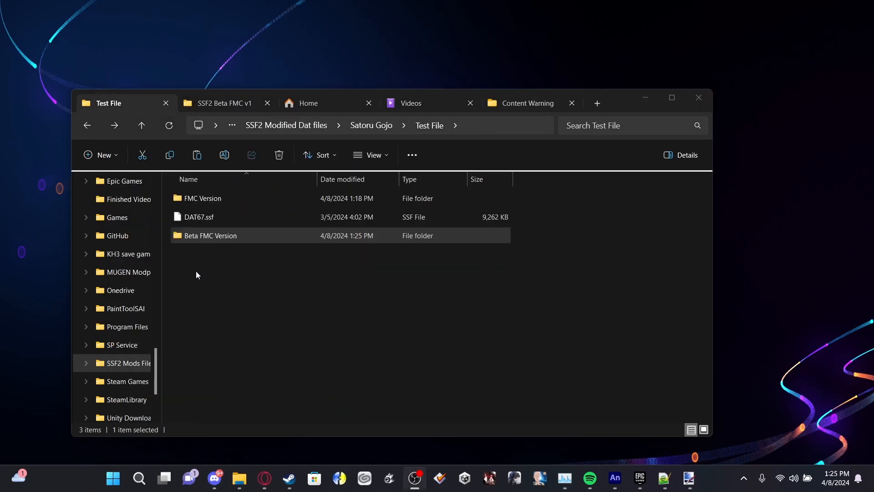
# Paste gojo.ssf into the Beta FMC Version folder and rename the copy as gojo.swf.
pyautogui.doubleClick(225, 236)
pyautogui.hotkey('ctrl', 'v')
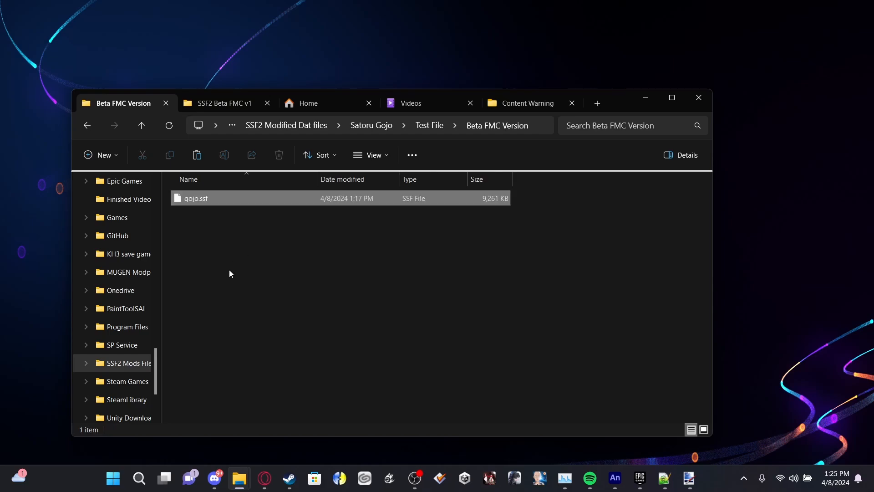
pyautogui.rightClick(207, 202)
pyautogui.click(265, 213)
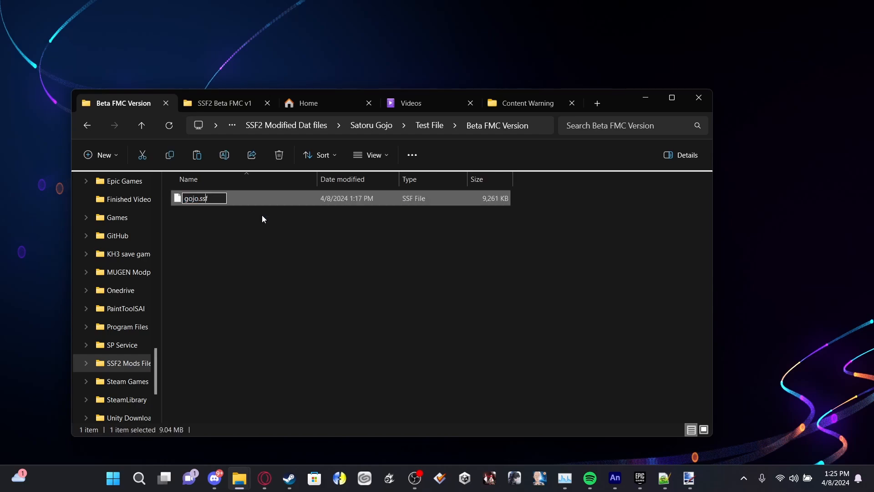
pyautogui.press('End')
pyautogui.press('BackSpace')
pyautogui.press('BackSpace')
pyautogui.write('wf')
pyautogui.press('Return')
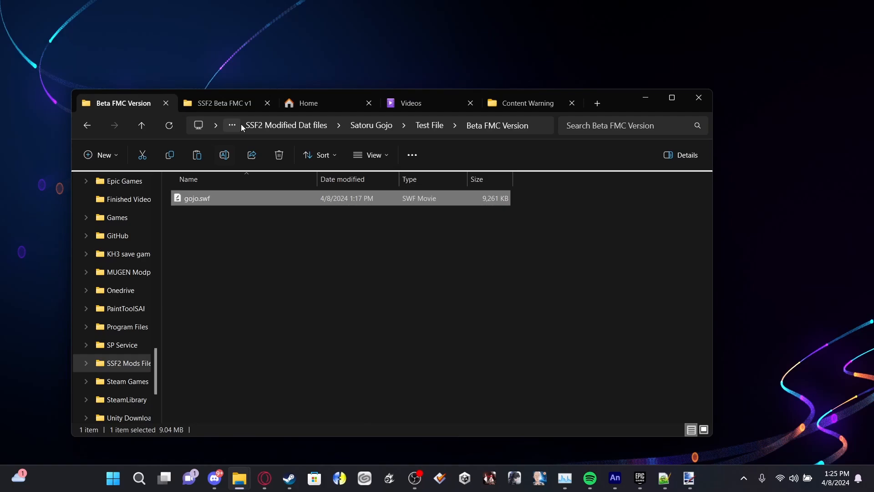
# Open SSF2API update for 9b.txt from the SSF2 Beta FMC v1 folder, copy all its code and minimize the text window.
pyautogui.click(231, 102)
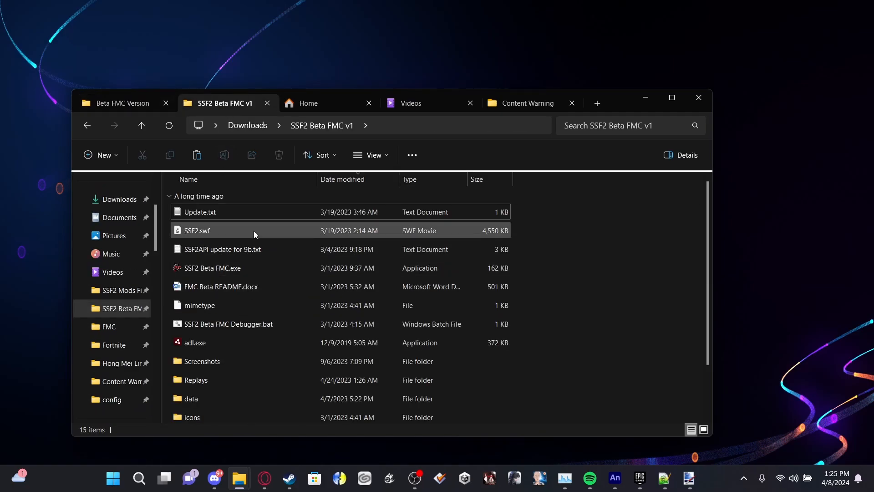
pyautogui.doubleClick(250, 253)
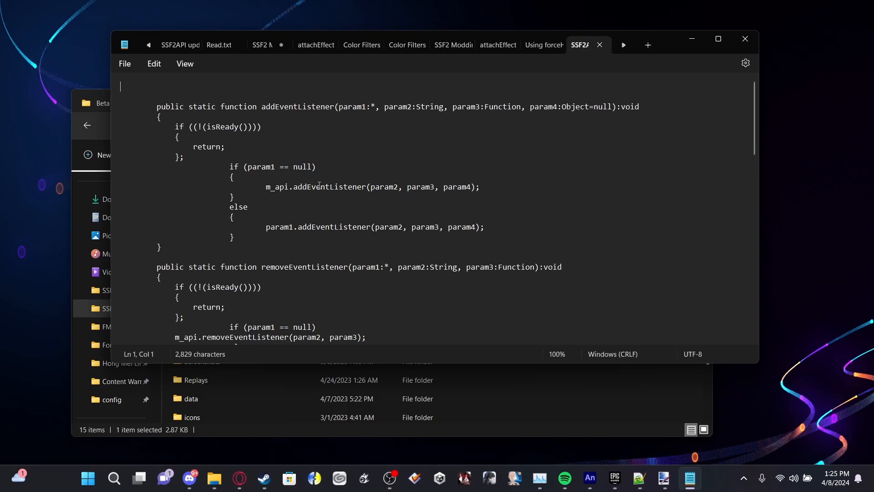
pyautogui.hotkey('ctrl', 'a')
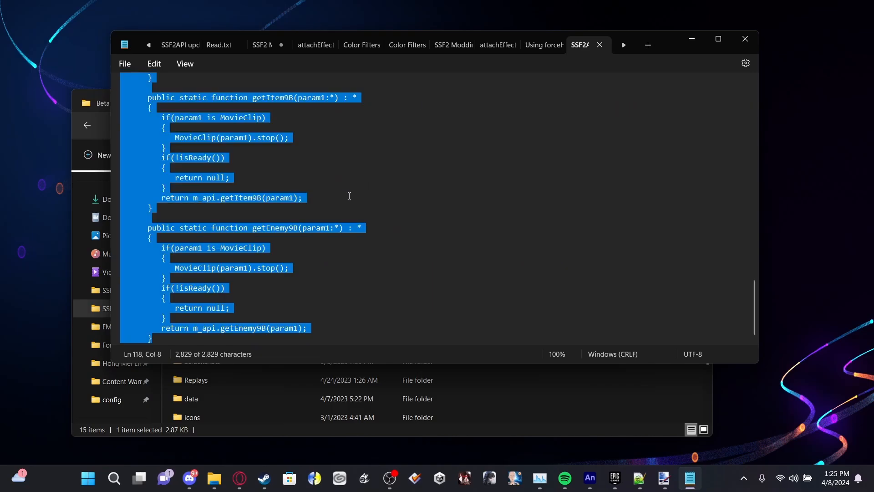
pyautogui.click(692, 39)
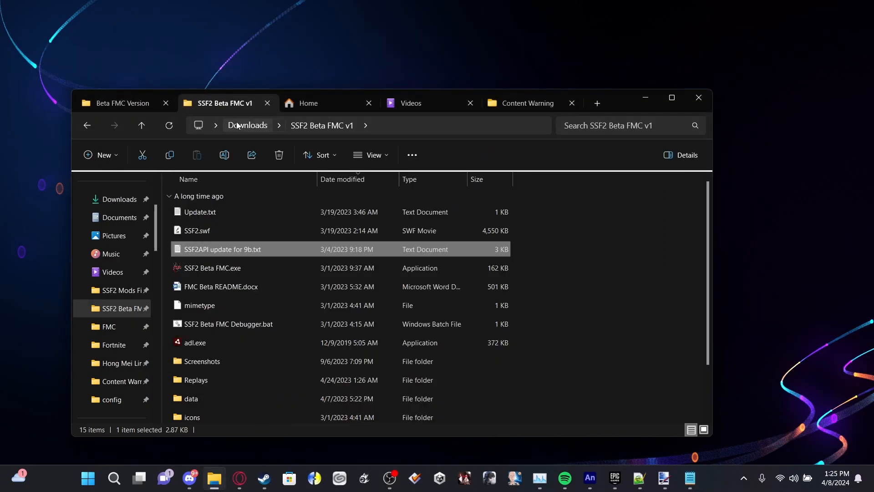
# Return to the Beta FMC Version folder and open gojo.swf in JPEXS Free Flash Decompiler.
pyautogui.click(123, 103)
pyautogui.rightClick(206, 210)
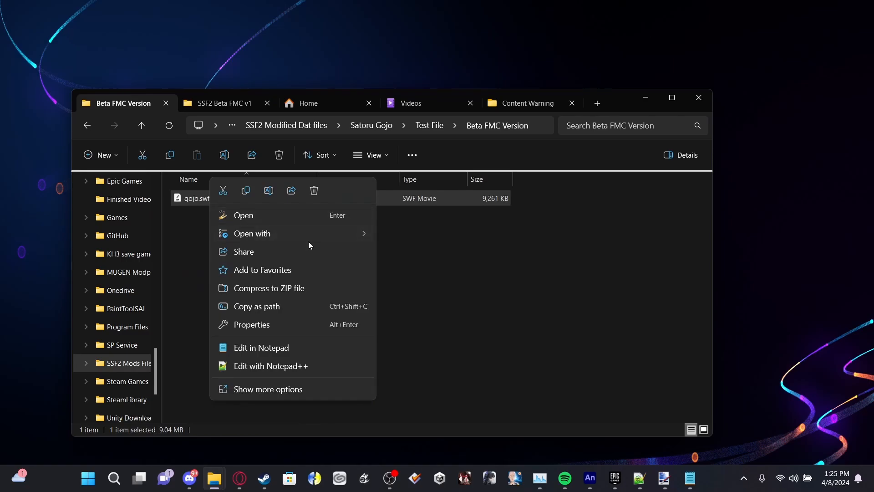
pyautogui.moveTo(307, 233)
pyautogui.click(427, 252)
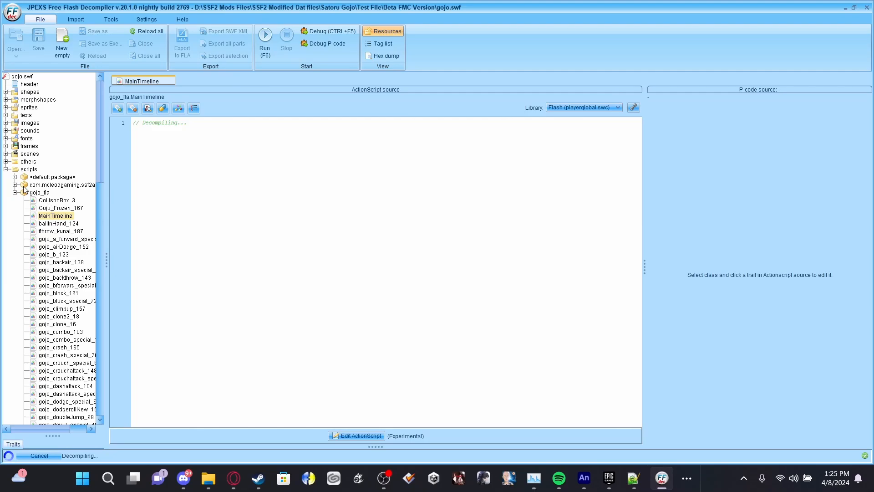
# Collapse the gojo_fla scripts and open the SSF2API script in the com.mcleodgaming.ssf2api.core package.
pyautogui.doubleClick(25, 191)
pyautogui.doubleClick(26, 185)
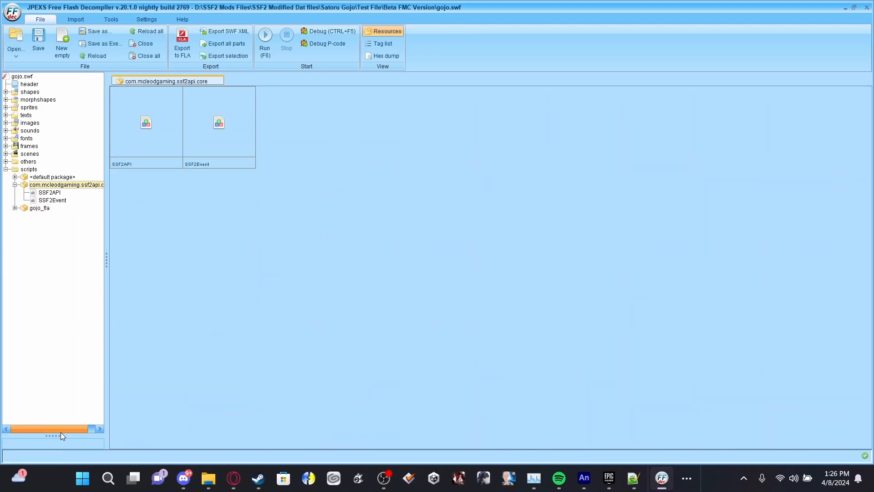
pyautogui.moveTo(61, 432); pyautogui.dragTo(76, 429)
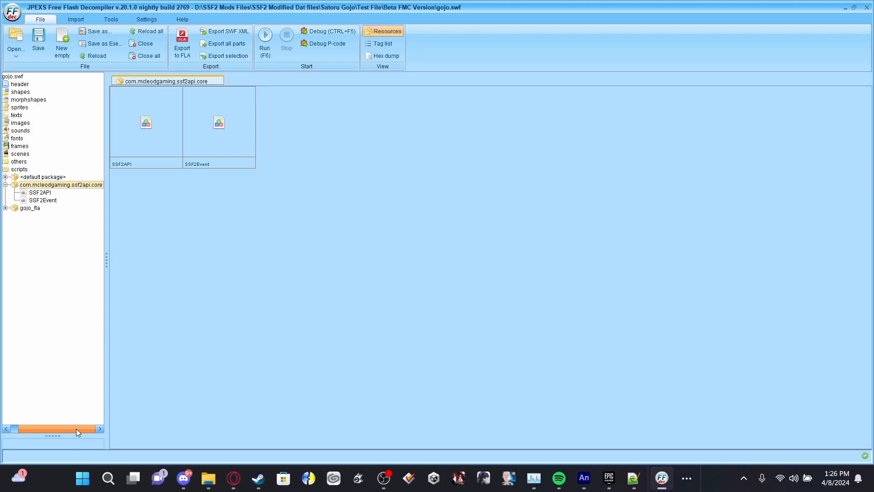
pyautogui.moveTo(75, 430); pyautogui.dragTo(25, 327)
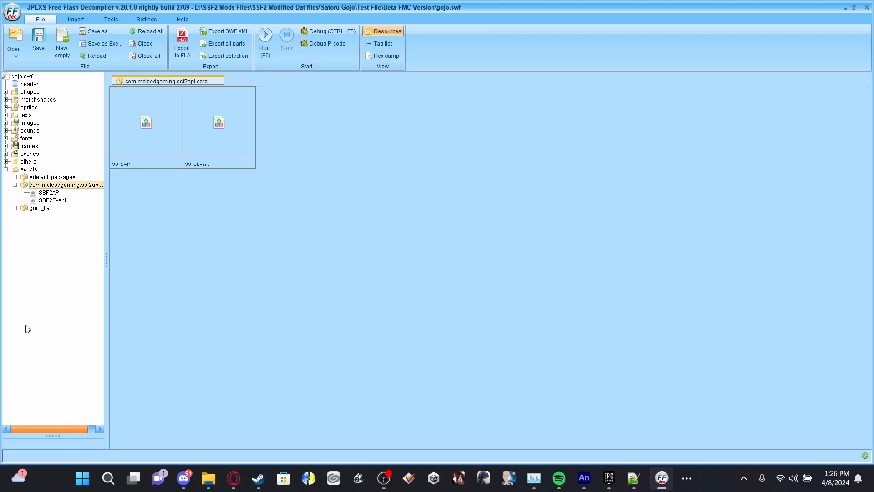
pyautogui.click(49, 192)
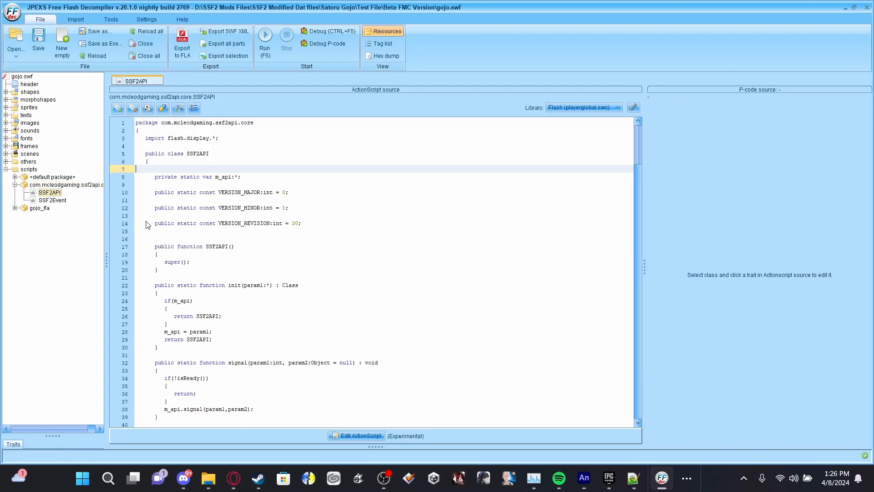
# Edit the SSF2API script, replacing the functions from addEventListener through destroyTimer with the copied 9b update code, and review the pasted code.
pyautogui.scroll(-20, 230, 228)
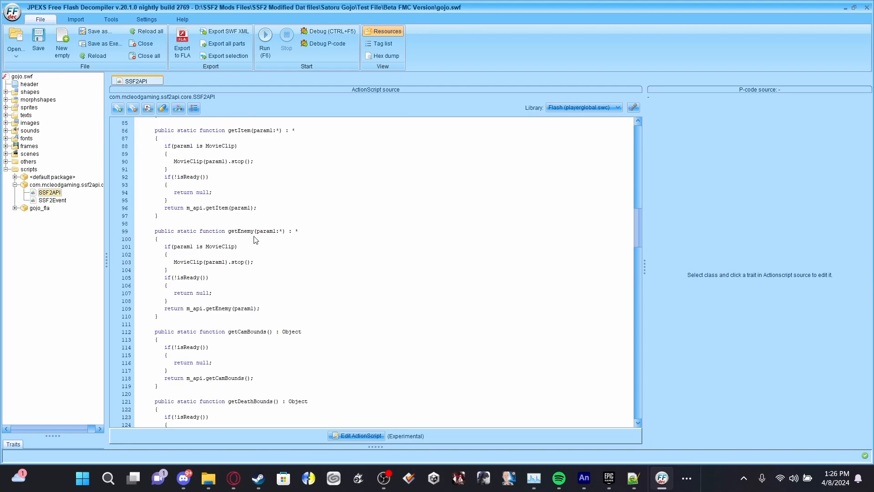
pyautogui.scroll(-20, 255, 240)
pyautogui.scroll(8, 257, 241)
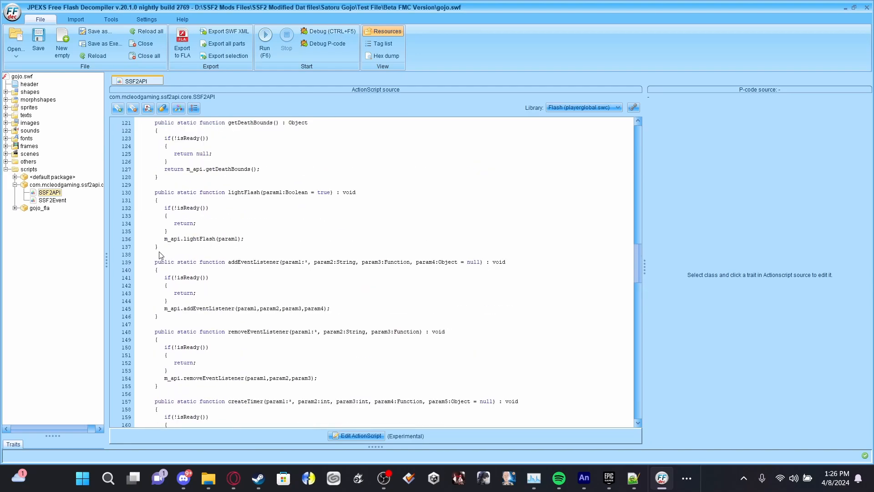
pyautogui.click(354, 436)
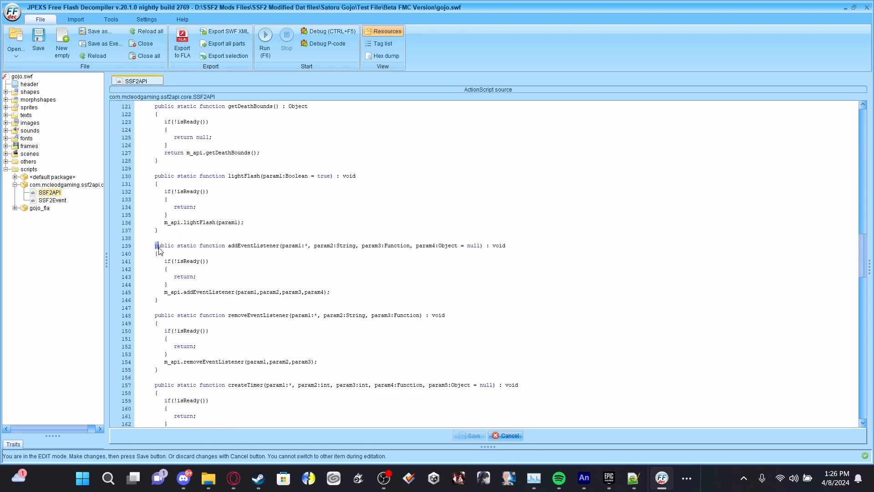
pyautogui.moveTo(156, 246); pyautogui.dragTo(194, 318)
pyautogui.scroll(-8, 191, 296)
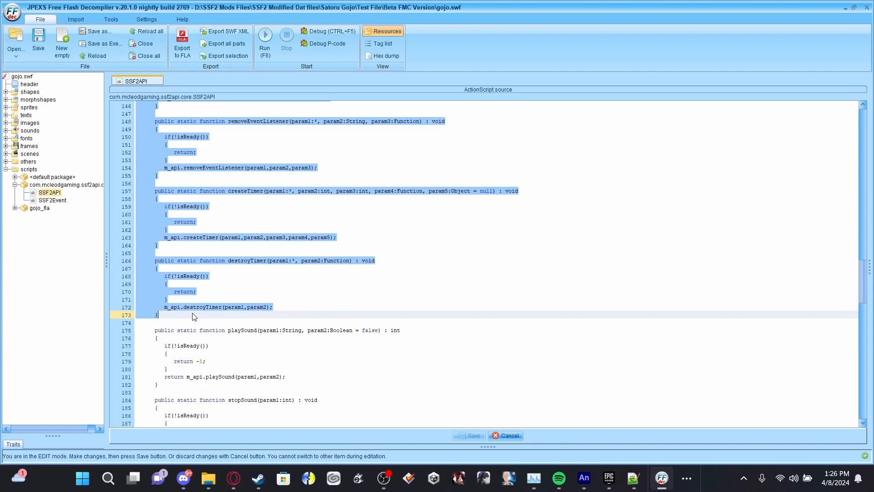
pyautogui.hotkey('ctrl', 'v')
pyautogui.scroll(12, 229, 312)
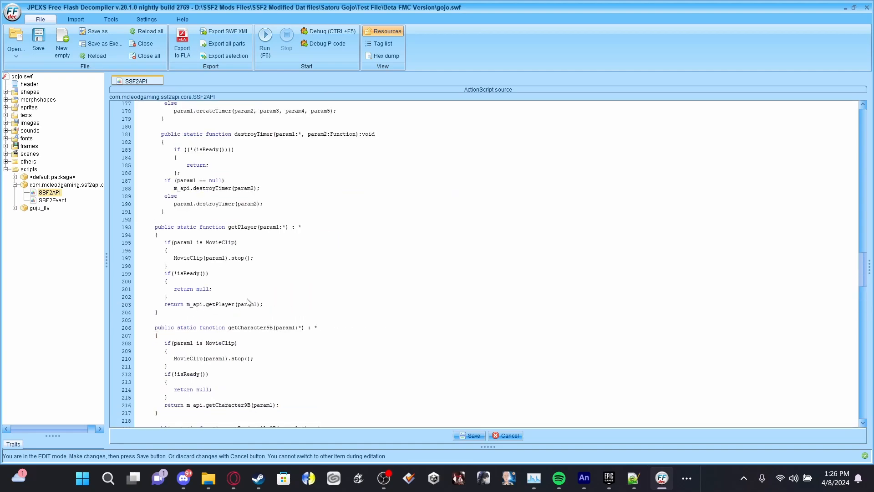
pyautogui.scroll(-15, 259, 308)
pyautogui.scroll(15, 306, 307)
pyautogui.scroll(3, 306, 307)
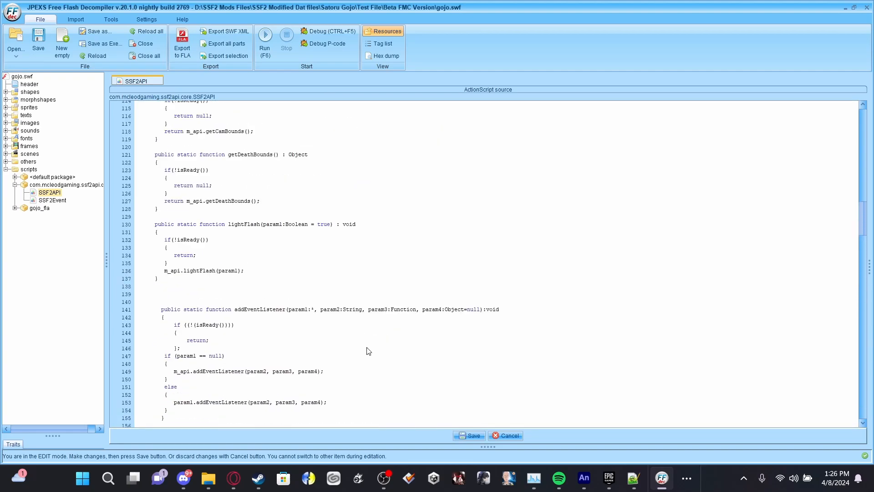
# Save the edited SSF2API script and gojo.swf, and close the decompiler.
pyautogui.click(463, 436)
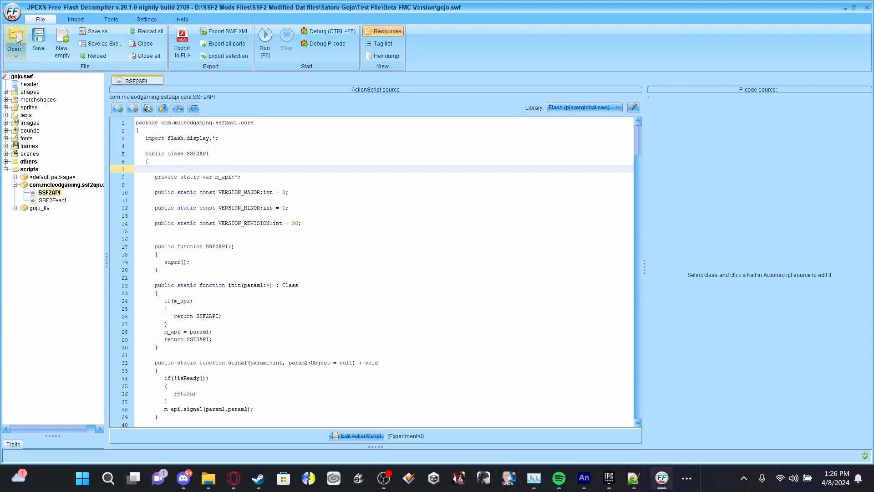
pyautogui.click(37, 41)
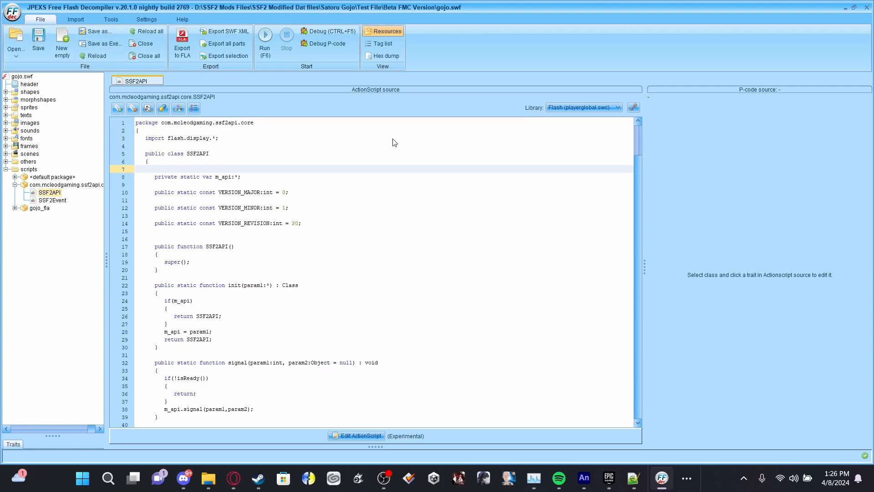
pyautogui.click(866, 7)
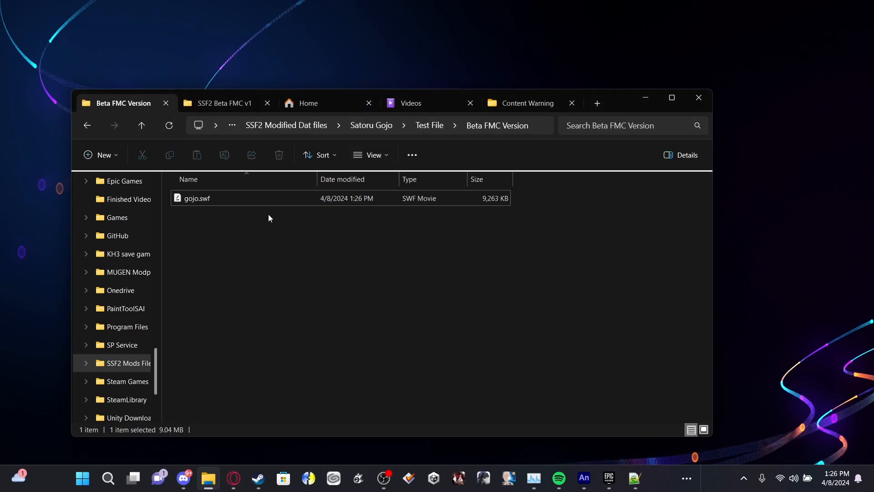
# Rename gojo.swf in the Beta FMC Version folder as gojo.ssf and accept the extension change.
pyautogui.rightClick(267, 199)
pyautogui.click(329, 187)
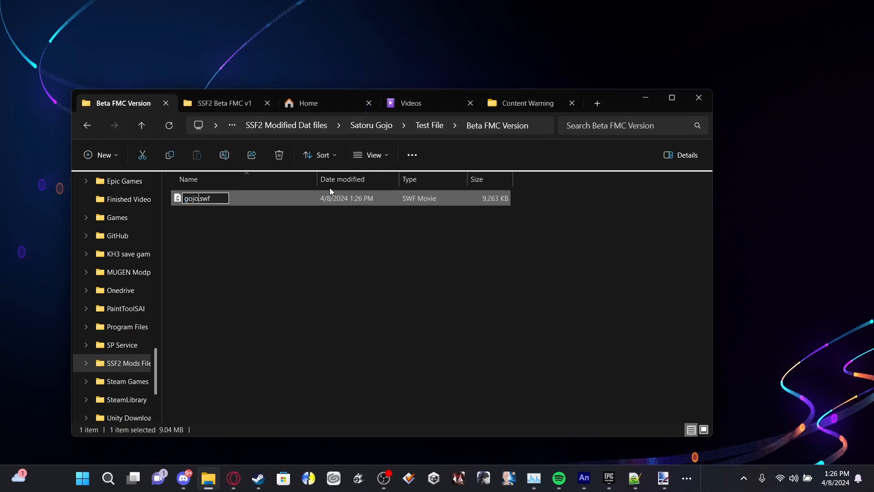
pyautogui.press('BackSpace')
pyautogui.press('BackSpace')
pyautogui.write('sf')
pyautogui.press('Return')
pyautogui.press('Return')
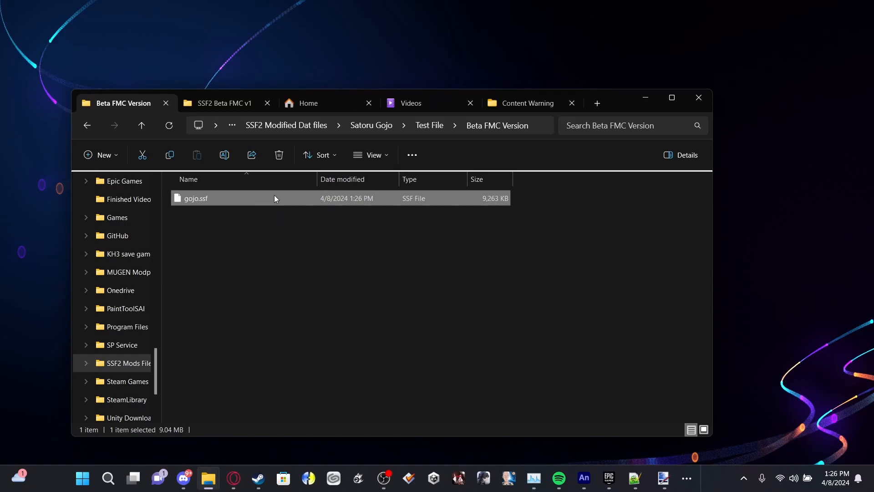
# Copy gojo.ssf into the data > character folder of SSF2 Beta FMC v1.
pyautogui.click(236, 107)
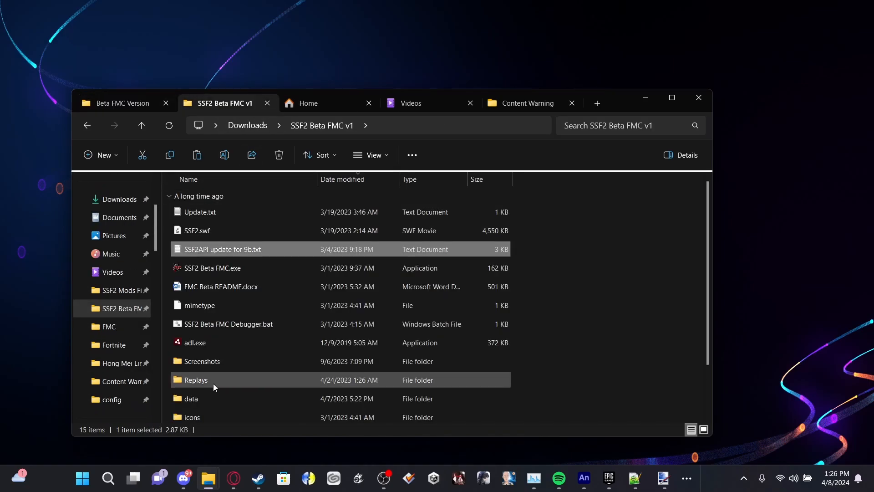
pyautogui.scroll(-1, 213, 391)
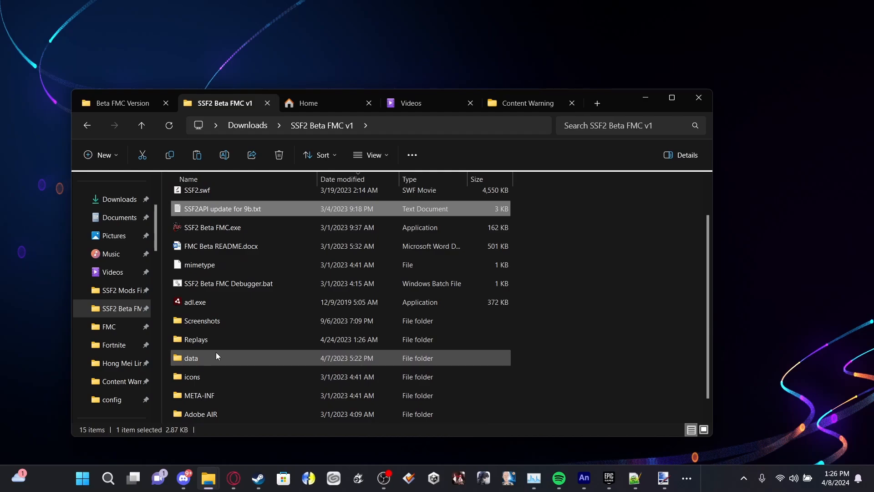
pyautogui.doubleClick(217, 356)
pyautogui.doubleClick(206, 213)
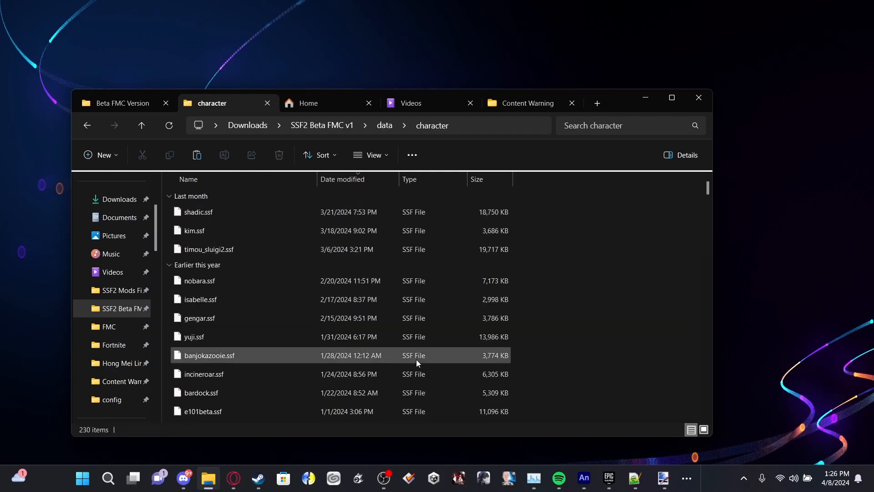
pyautogui.hotkey('ctrl', 'v')
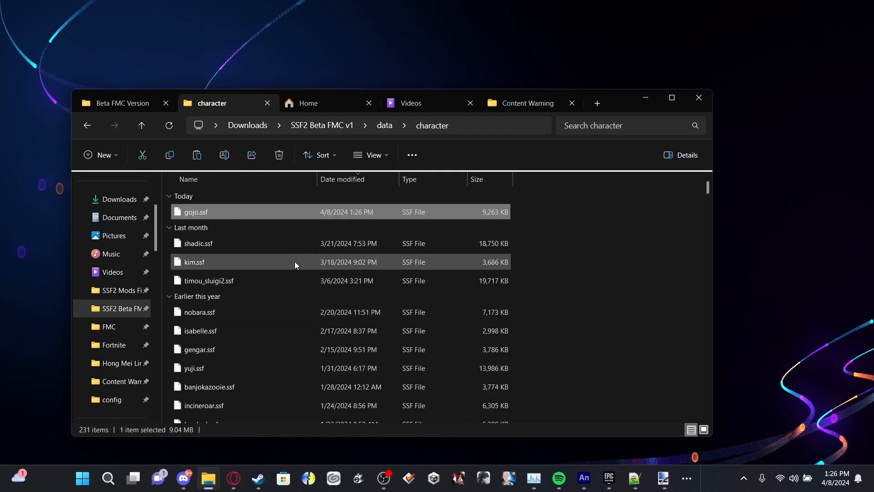
# Go back to the SSF2 Beta FMC v1 folder and open the config folder inside assets.
pyautogui.hotkey('alt', 'Left')
pyautogui.hotkey('alt', 'Left')
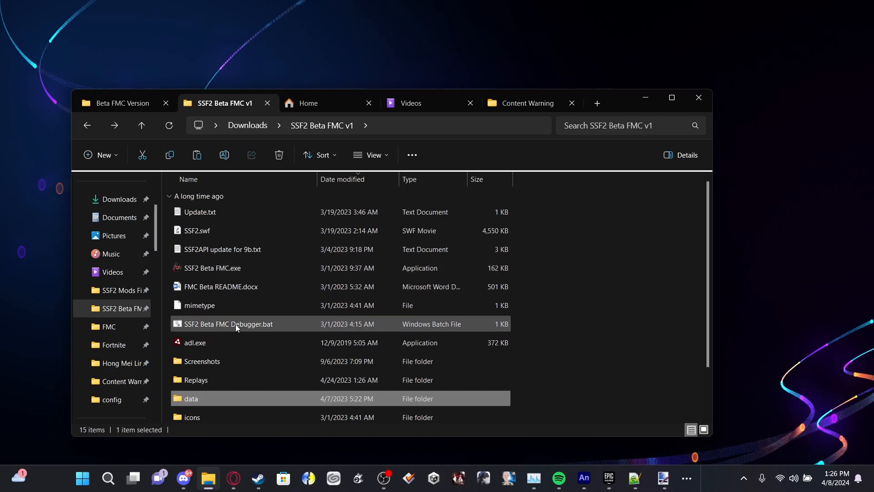
pyautogui.scroll(-1, 218, 373)
pyautogui.scroll(1, 215, 364)
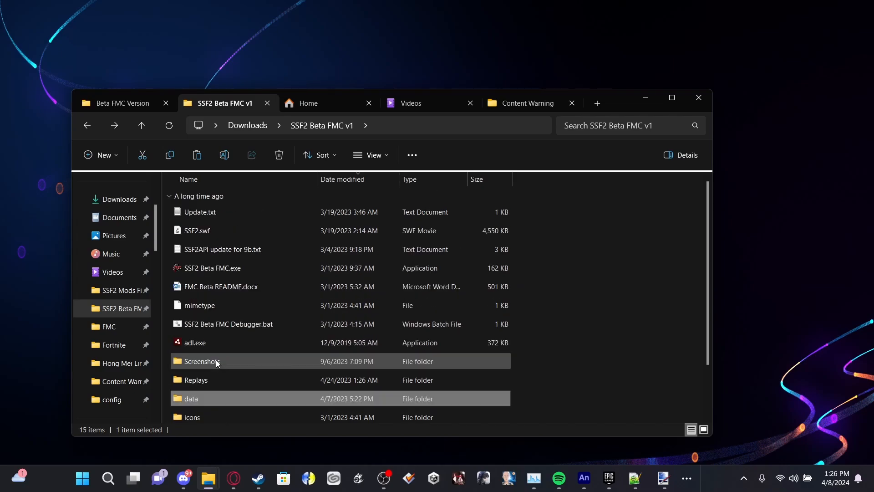
pyautogui.scroll(-2, 214, 309)
pyautogui.doubleClick(195, 412)
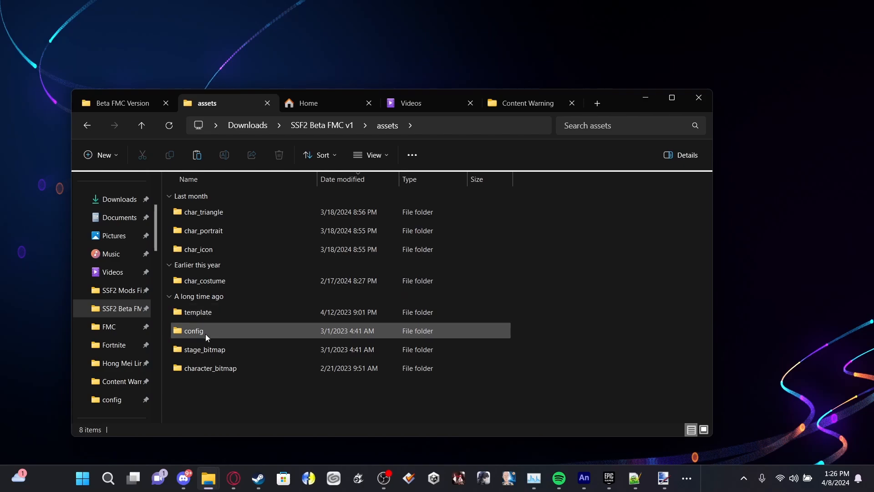
pyautogui.doubleClick(206, 333)
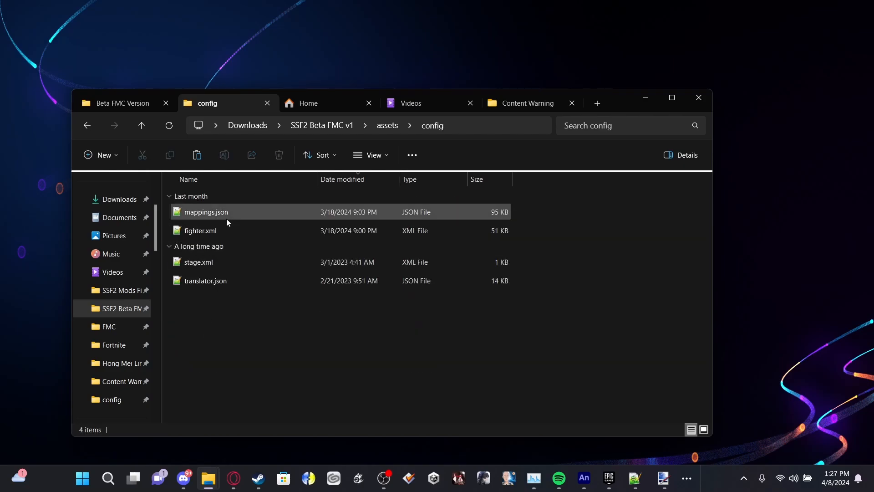
# Open the Beta version's fighter.xml and mappings.json in Notepad++ and look through the mappings entries.
pyautogui.doubleClick(220, 232)
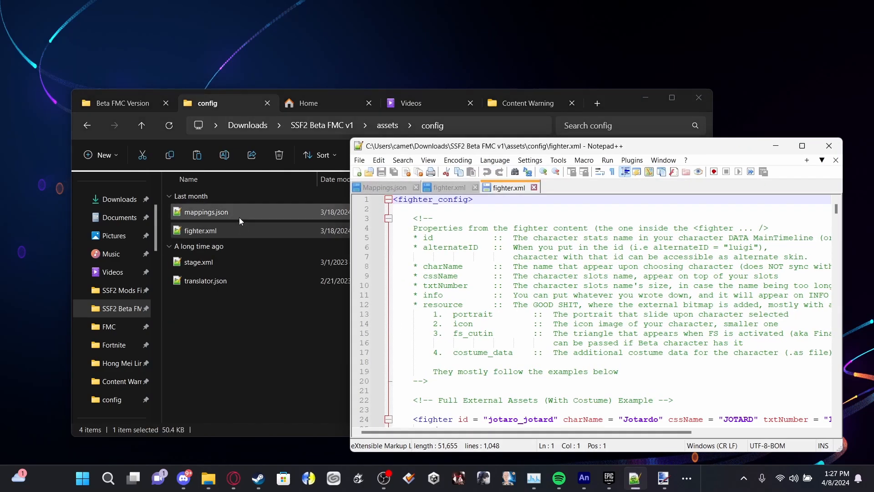
pyautogui.doubleClick(234, 217)
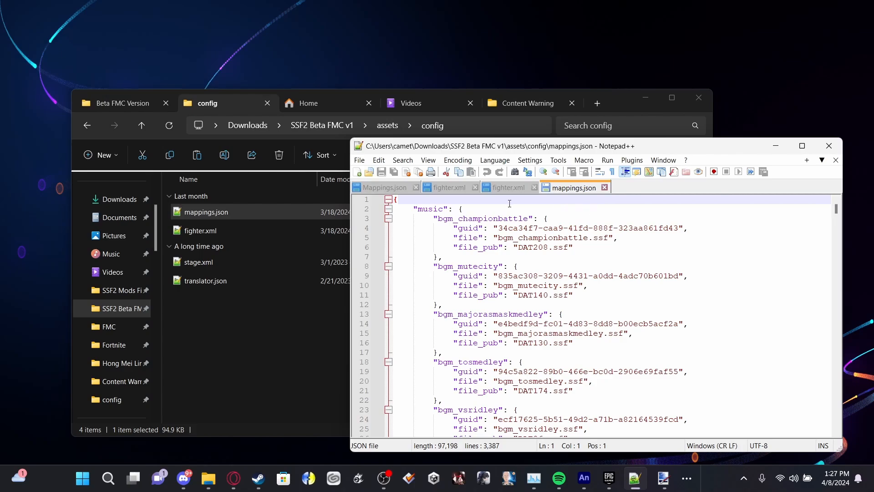
pyautogui.scroll(-20, 544, 252)
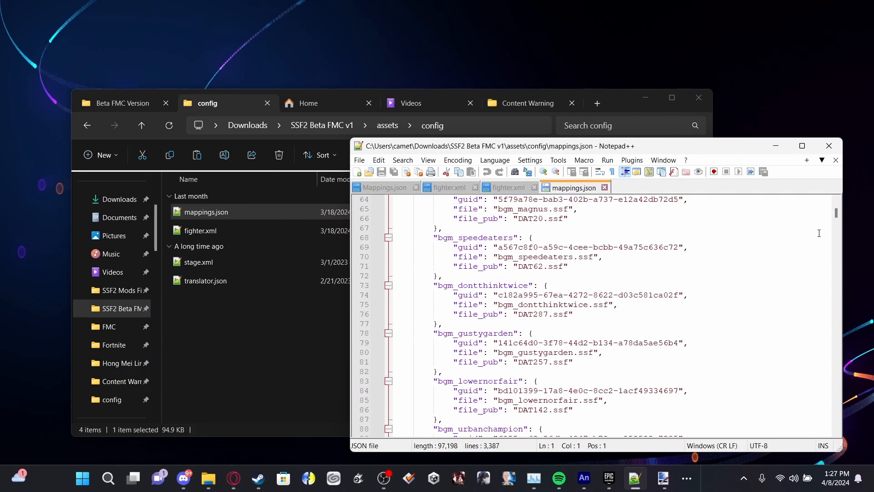
# Duplicate the "kim" character entry in mappings.json directly below the original, separating the two entries with a comma.
pyautogui.moveTo(840, 224); pyautogui.dragTo(804, 403)
pyautogui.scroll(-20, 605, 353)
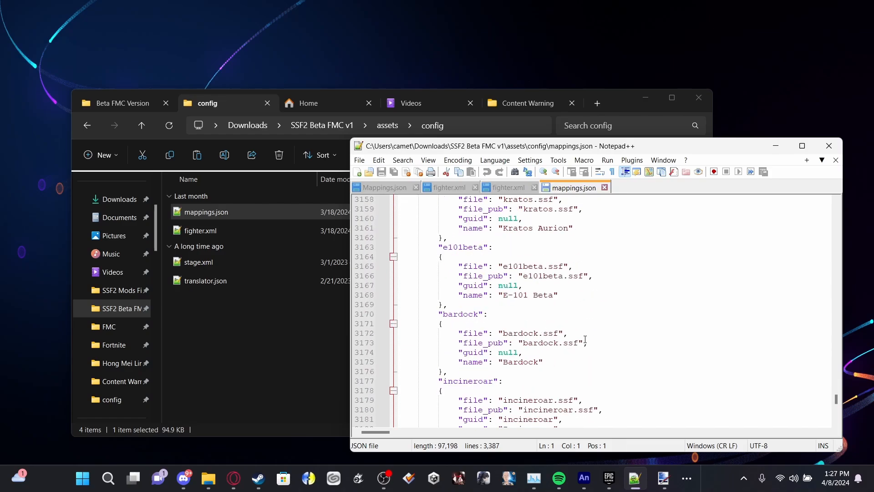
pyautogui.scroll(-7, 568, 336)
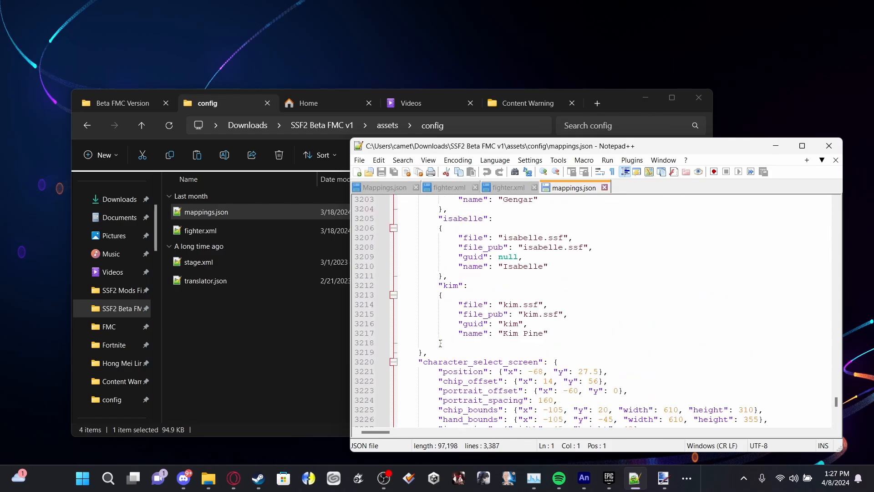
pyautogui.moveTo(440, 343); pyautogui.dragTo(438, 285)
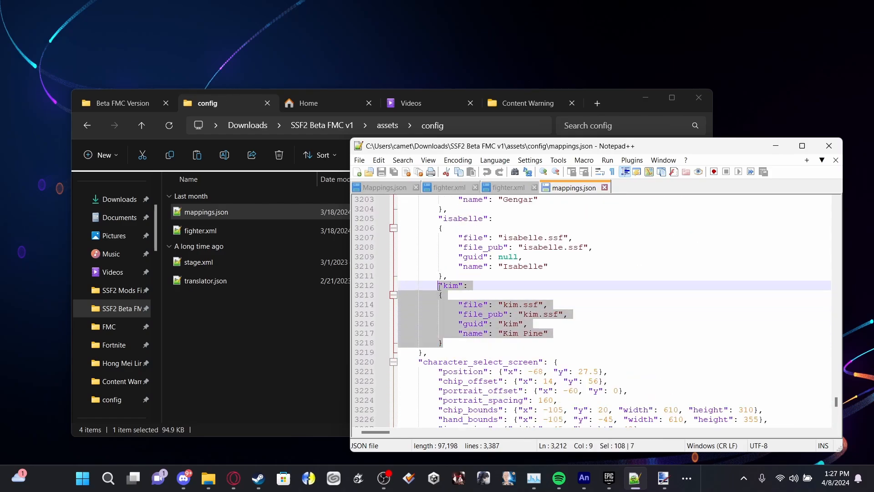
pyautogui.hotkey('ctrl', 'c')
pyautogui.click(459, 350)
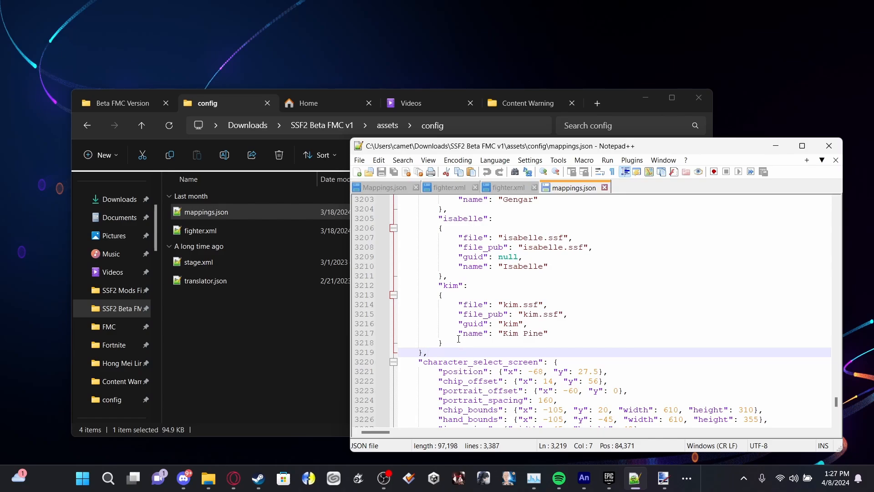
pyautogui.click(457, 339)
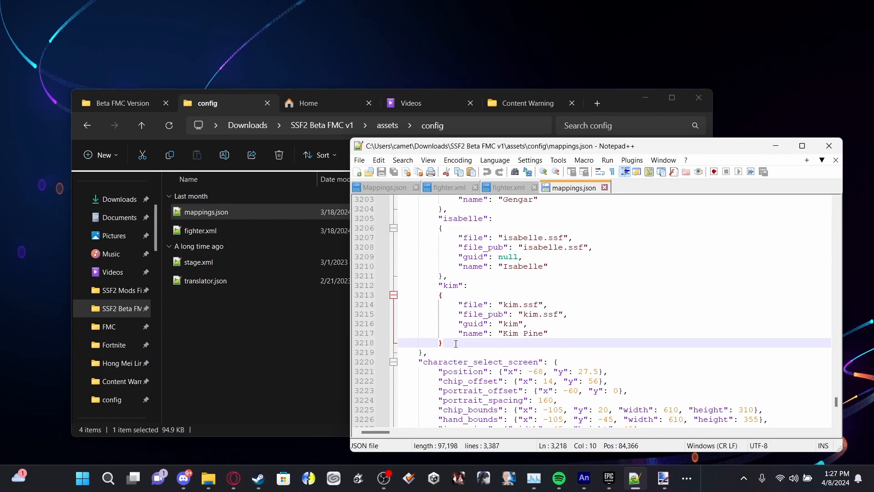
pyautogui.write(',')
pyautogui.hotkey('ctrl', 'v')
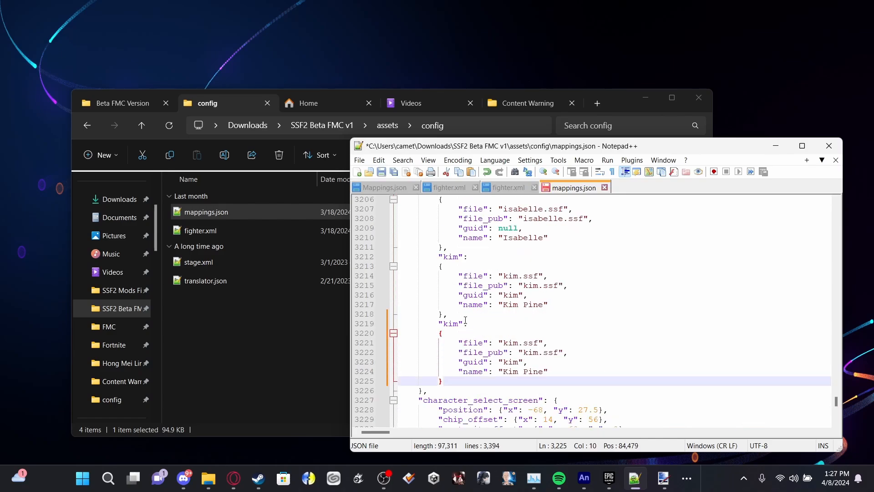
# Change the duplicated entry's key to "gojo" and set its guid to null.
pyautogui.moveTo(459, 322); pyautogui.dragTo(443, 323)
pyautogui.write('gojo')
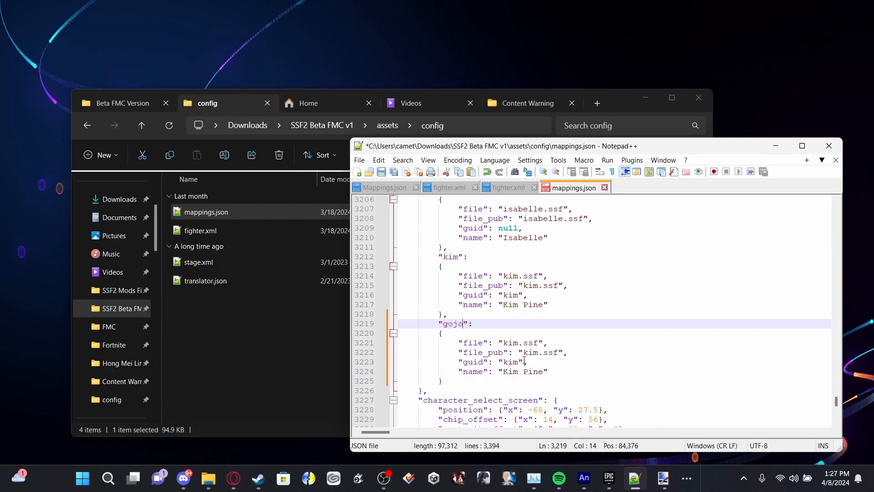
pyautogui.moveTo(524, 359); pyautogui.dragTo(503, 360)
pyautogui.press('BackSpace')
pyautogui.press('BackSpace')
pyautogui.write('null')
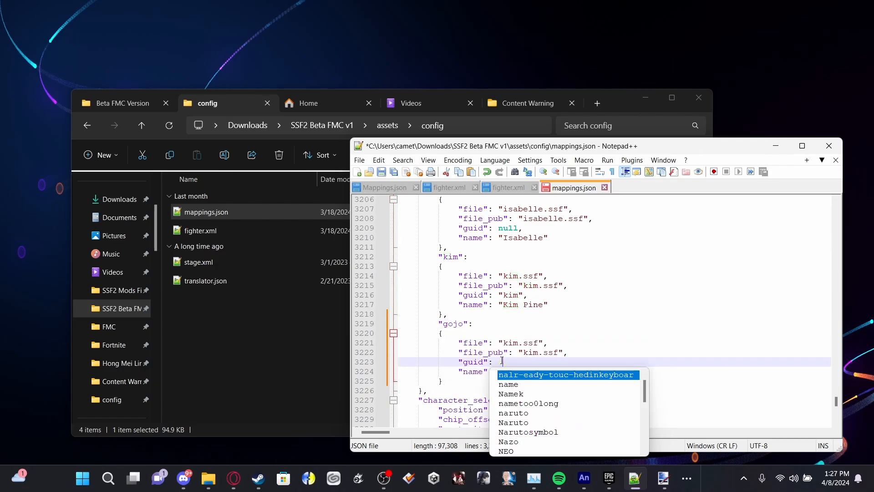
pyautogui.press('Escape')
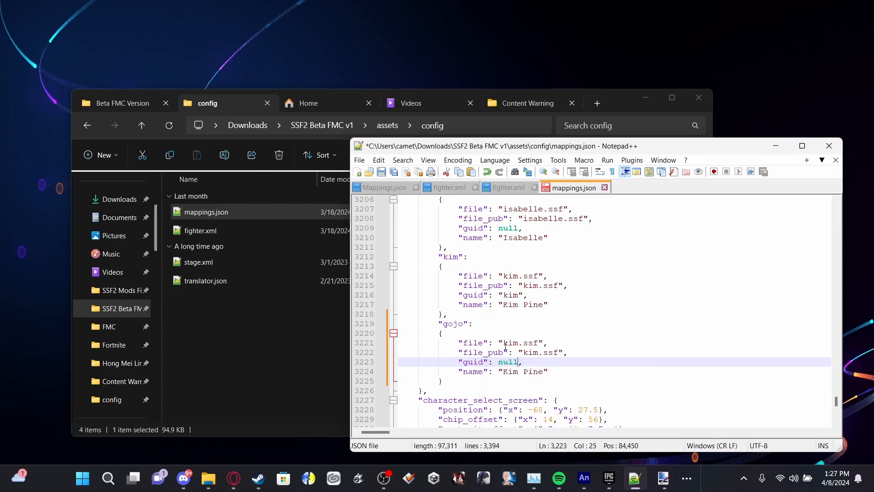
# Set both the file and file_pub values of the "gojo" entry to gojo.ssf.
pyautogui.moveTo(522, 342); pyautogui.dragTo(503, 342)
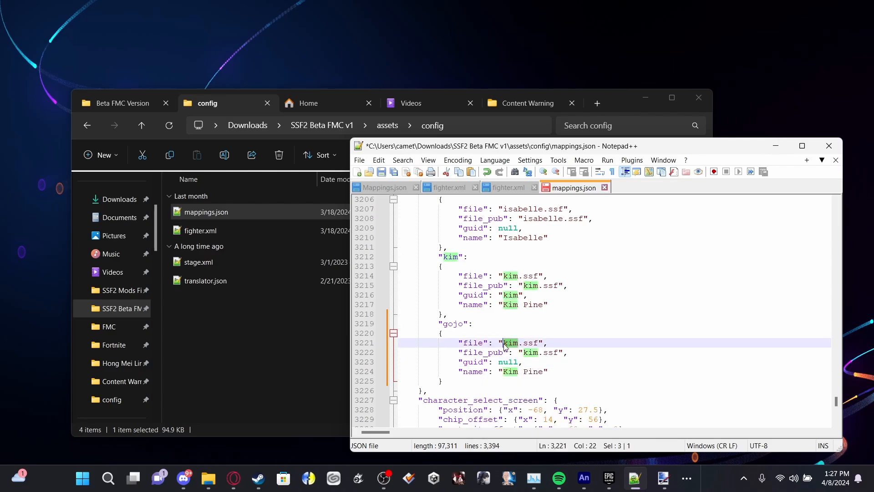
pyautogui.write('gojo')
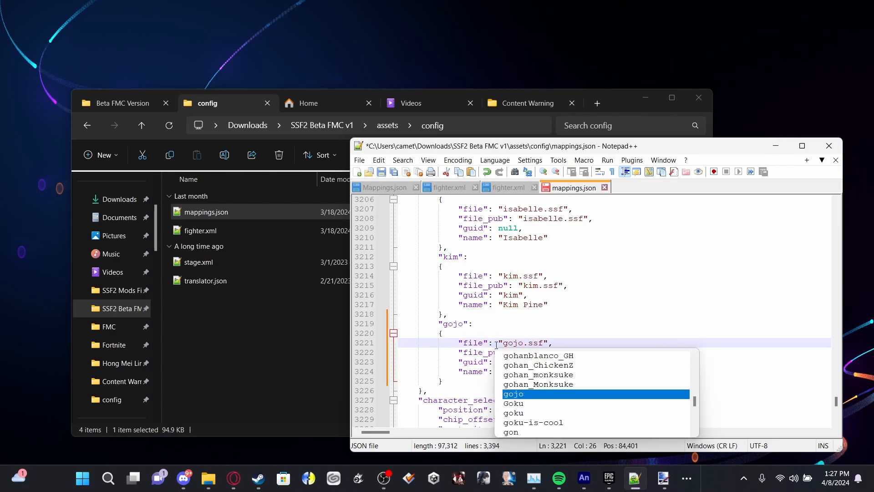
pyautogui.click(495, 343)
pyautogui.doubleClick(540, 353)
pyautogui.write('gjo')
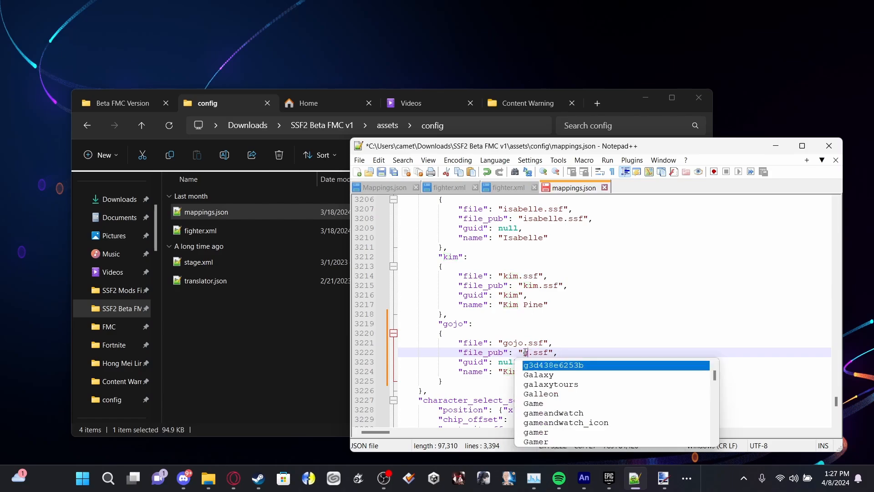
pyautogui.press('BackSpace')
pyautogui.press('BackSpace')
pyautogui.write('ojo')
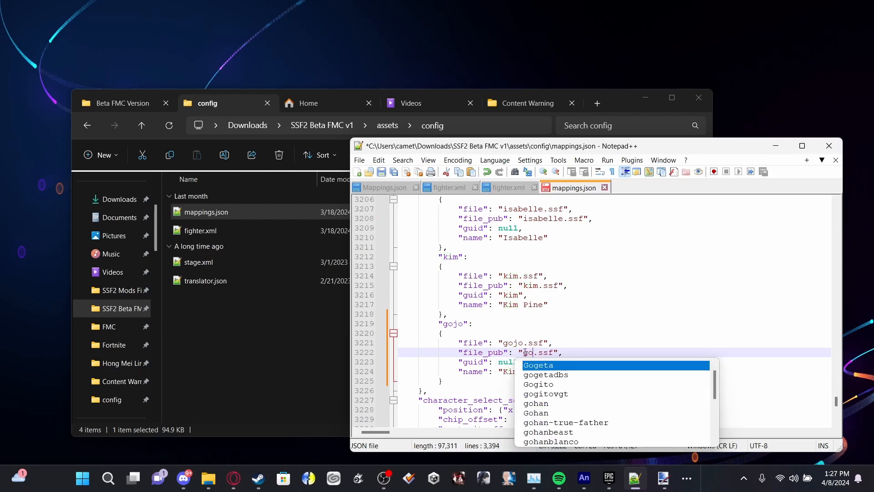
# Set the name of the "gojo" entry to "Satoru Gojo" and save mappings.json.
pyautogui.click(497, 371)
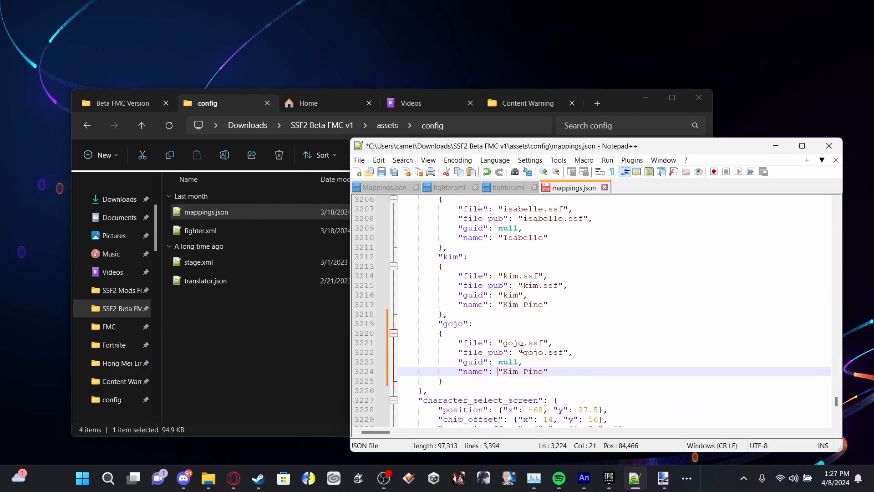
pyautogui.moveTo(543, 371); pyautogui.dragTo(509, 372)
pyautogui.write('Satoru Gojo')
pyautogui.press('Escape')
pyautogui.press('Down')
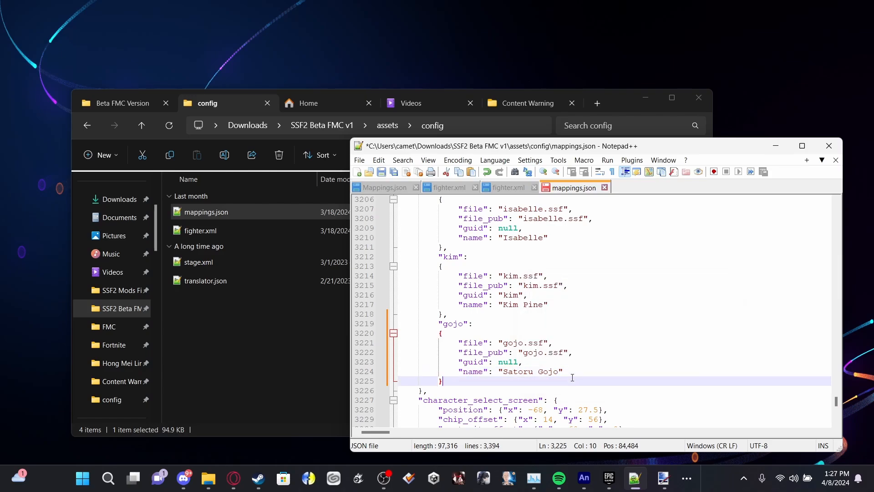
pyautogui.hotkey('ctrl', 's')
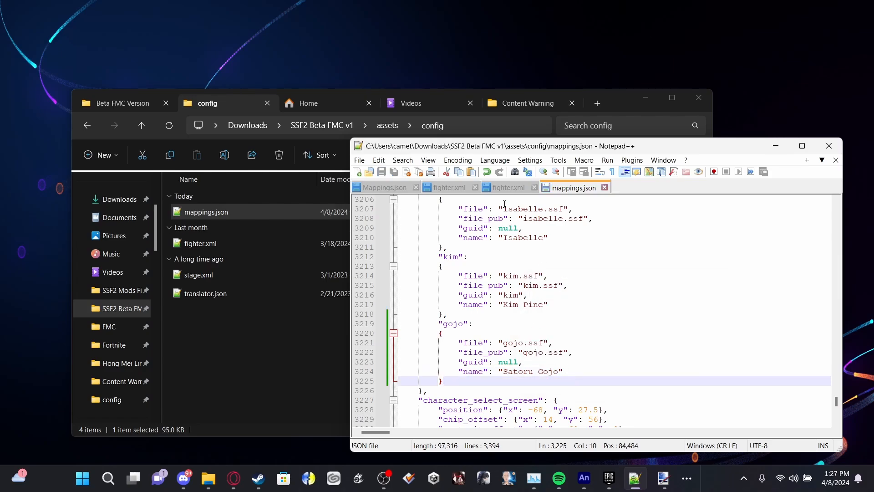
# Add "gojo" after "megumi" in the first line of rows_3 (9B MODS 2) in the character select screen section.
pyautogui.scroll(-5, 541, 335)
pyautogui.scroll(-10, 552, 325)
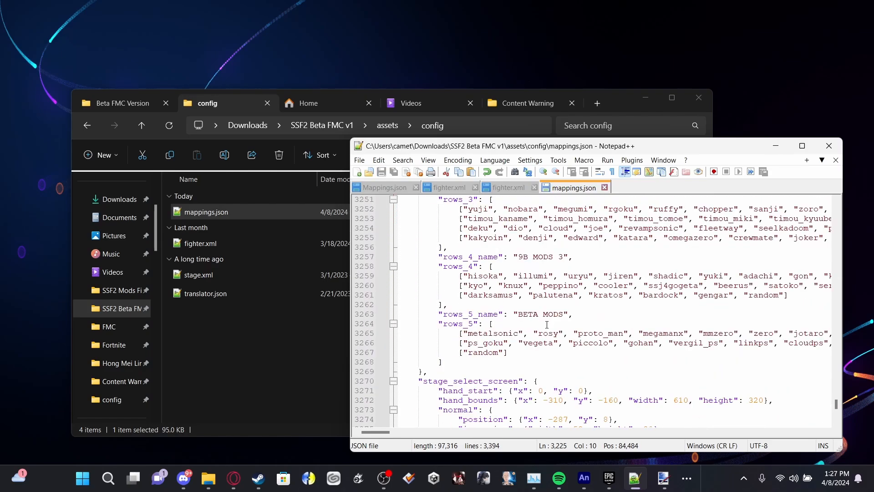
pyautogui.scroll(2, 539, 324)
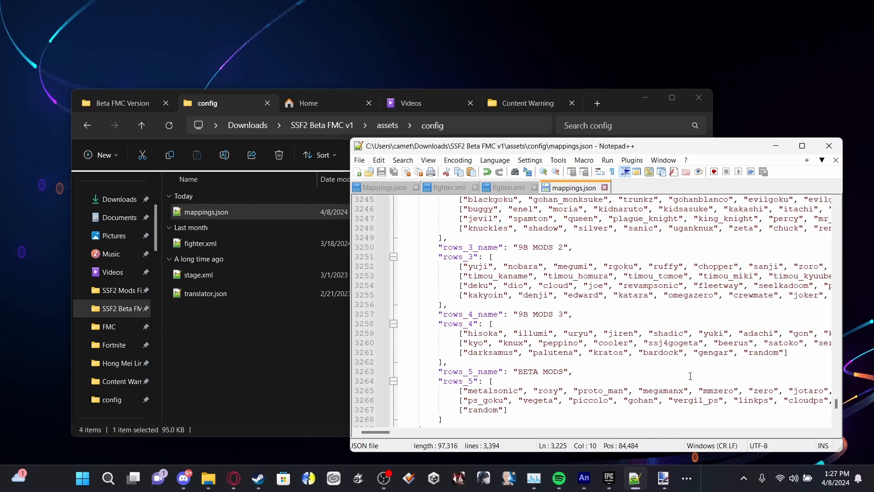
pyautogui.scroll(2, 460, 402)
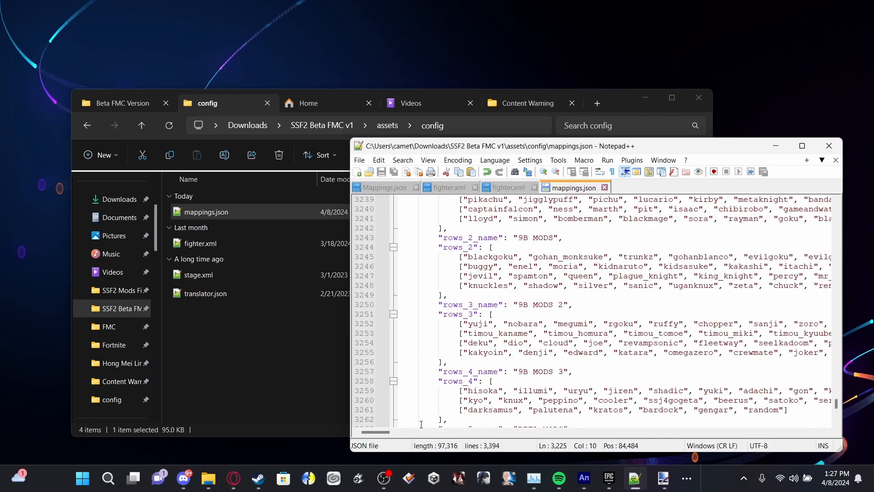
pyautogui.moveTo(374, 432)
pyautogui.mouseDown()
pyautogui.moveTo(386, 433)
pyautogui.moveTo(364, 433)
pyautogui.moveTo(398, 429)
pyautogui.moveTo(371, 430)
pyautogui.mouseUp()
pyautogui.click(559, 325)
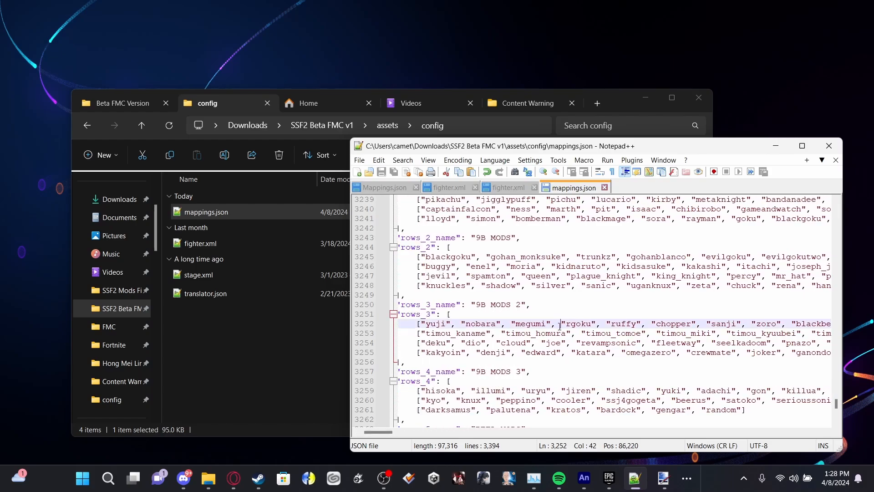
pyautogui.write('"gojo')
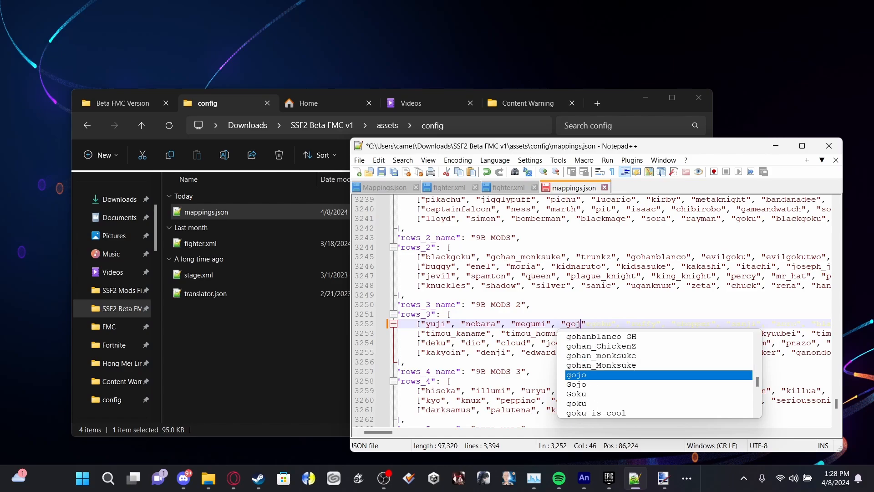
pyautogui.write('",')
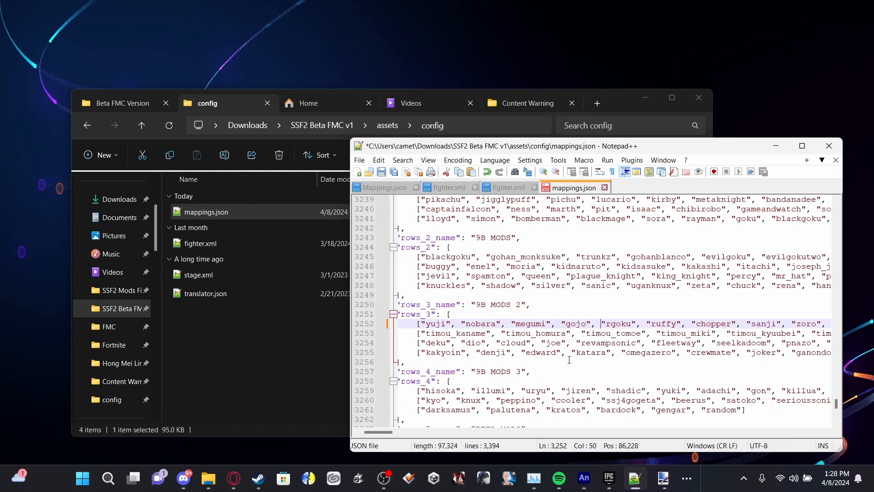
# Move "timou_kagerou" from the end of the first rows_3 line to the start of the second line.
pyautogui.moveTo(383, 432); pyautogui.dragTo(421, 432)
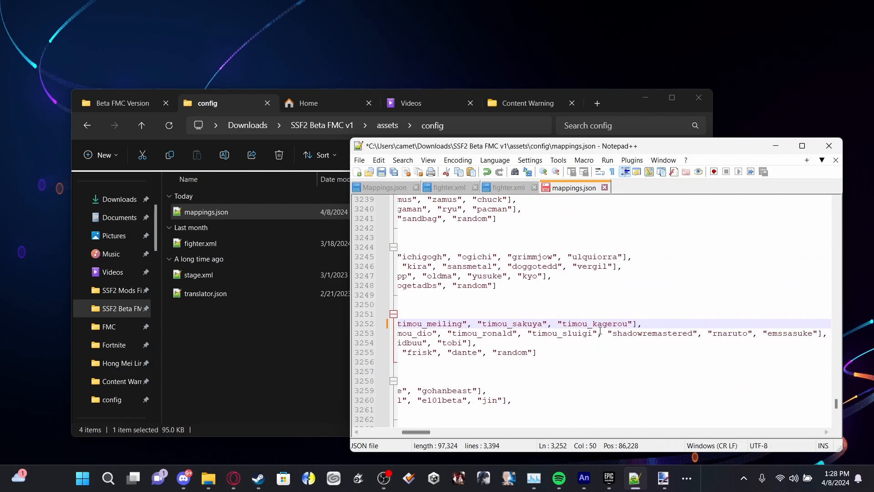
pyautogui.moveTo(557, 323); pyautogui.dragTo(633, 323)
pyautogui.hotkey('ctrl', 'c')
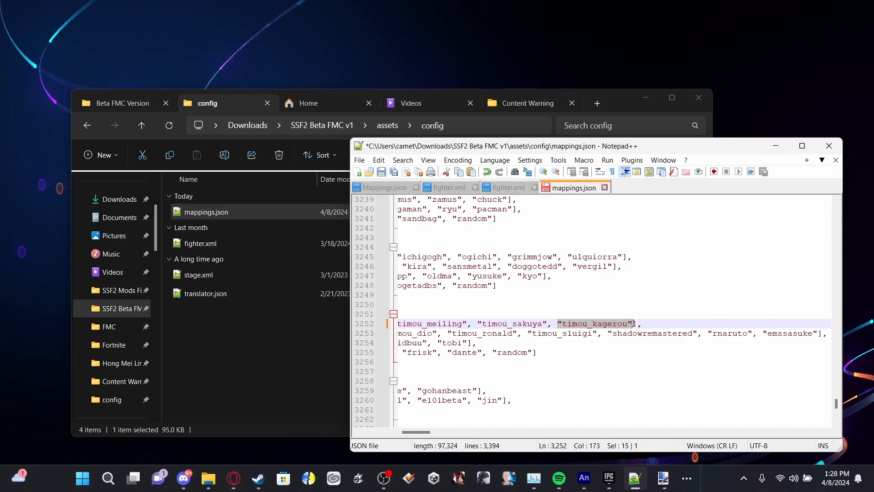
pyautogui.press('BackSpace')
pyautogui.press('BackSpace')
pyautogui.press('BackSpace')
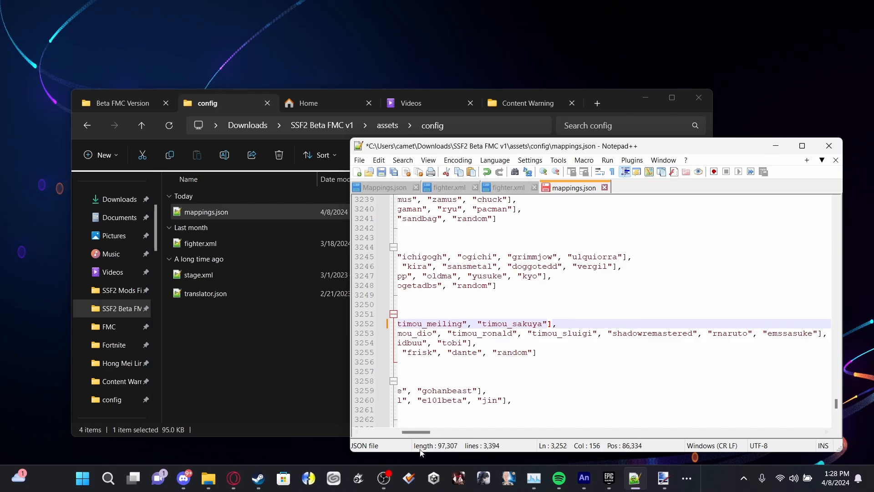
pyautogui.moveTo(415, 432); pyautogui.dragTo(372, 432)
pyautogui.click(465, 334)
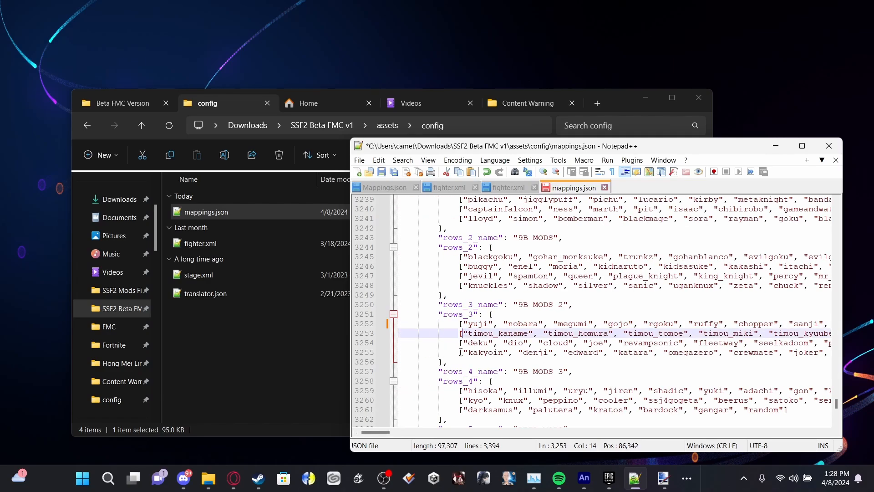
pyautogui.write('"timou_kagerou",')
# Remove "emssasuke" and its preceding comma from the end of the second rows_3 line.
pyautogui.moveTo(374, 436); pyautogui.dragTo(432, 422)
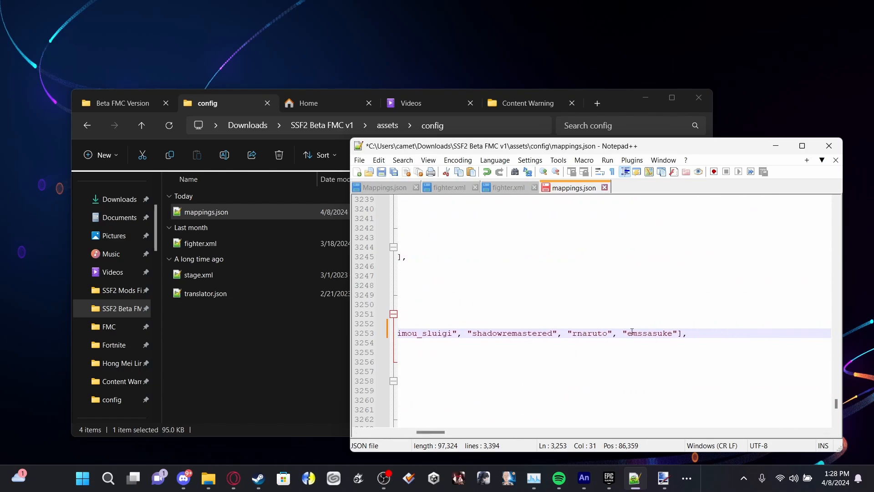
pyautogui.moveTo(622, 332); pyautogui.dragTo(677, 332)
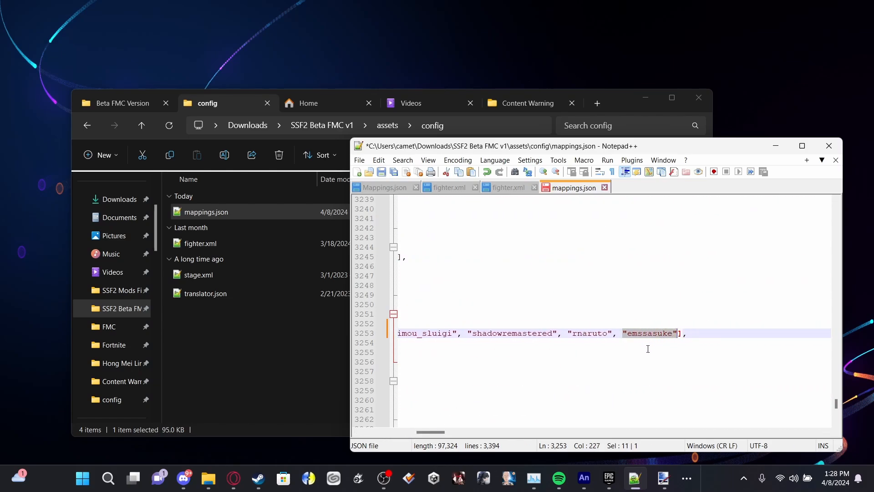
pyautogui.press('BackSpace')
pyautogui.press('BackSpace')
pyautogui.press('BackSpace')
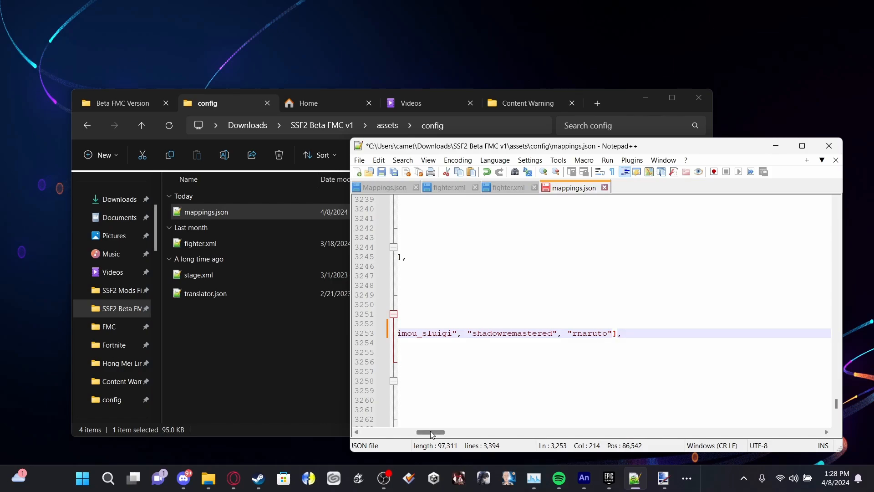
# Paste "timou_kagerou" followed by a comma at the start of the third rows_3 line, before "deku".
pyautogui.moveTo(430, 430); pyautogui.dragTo(373, 430)
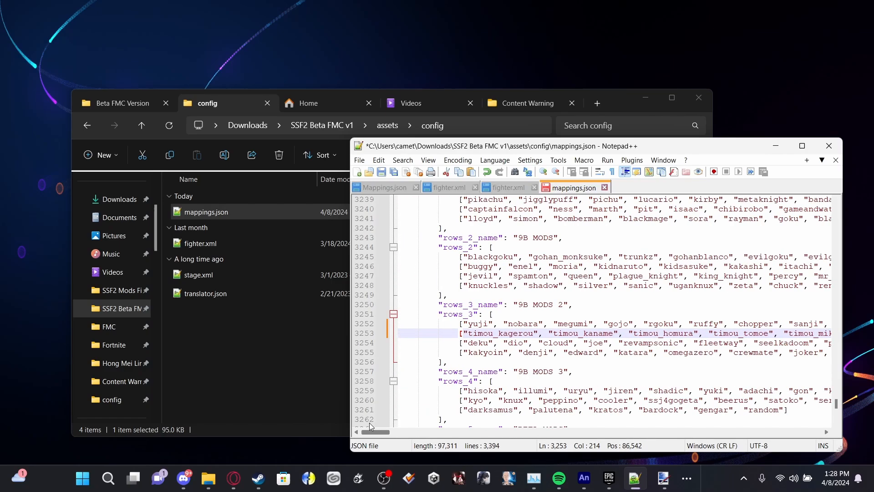
pyautogui.click(465, 342)
pyautogui.hotkey('ctrl', 'v')
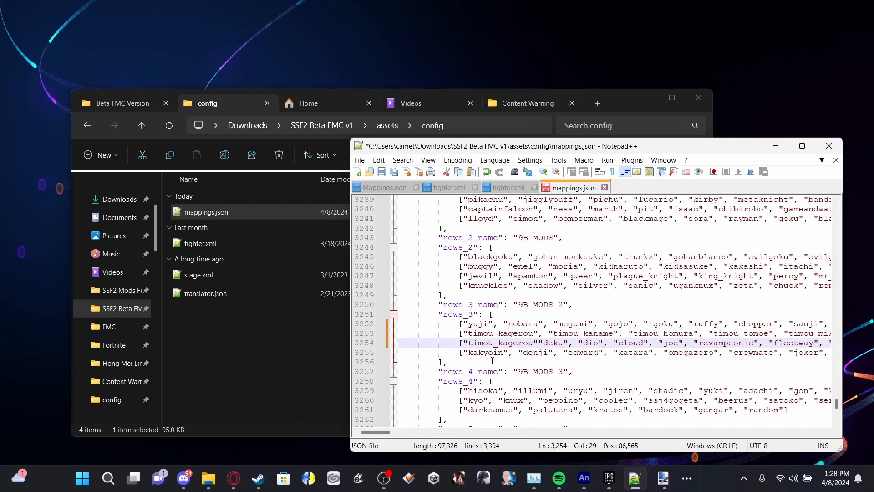
pyautogui.write(',')
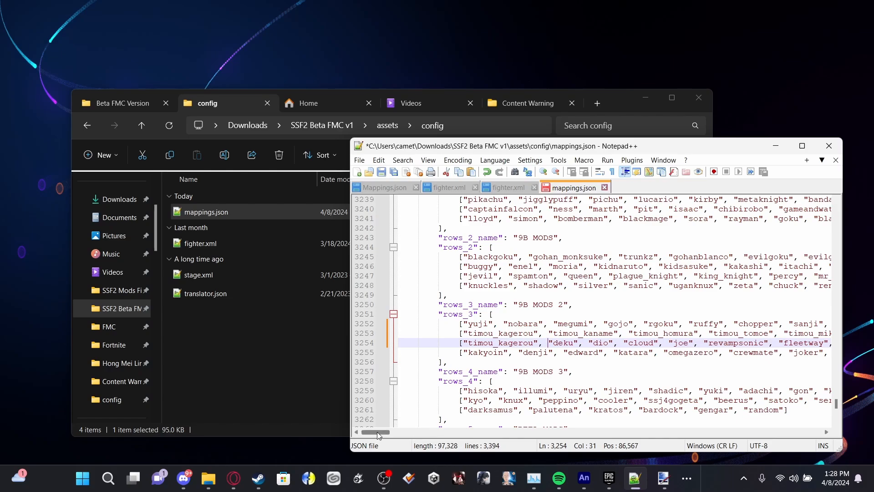
# Move "tobi" from the end of the third rows_3 line to the start of the fourth line, before "kakyoin".
pyautogui.moveTo(377, 432); pyautogui.dragTo(412, 432)
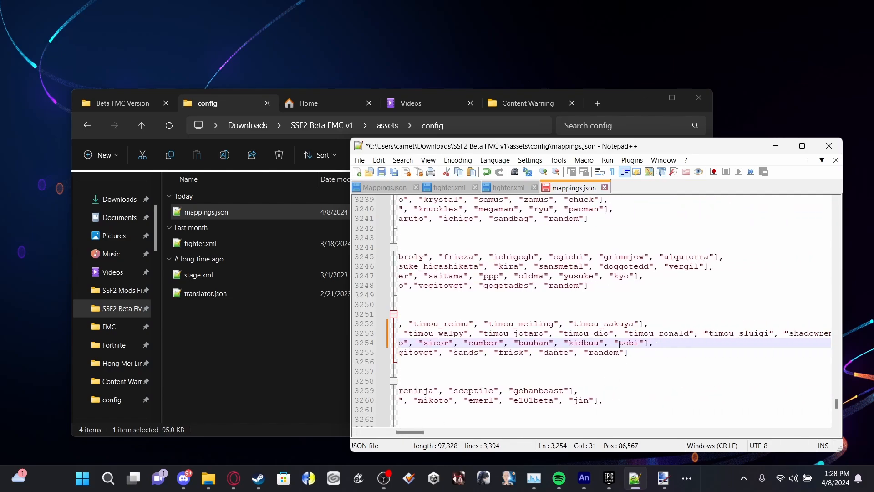
pyautogui.moveTo(613, 342); pyautogui.dragTo(645, 342)
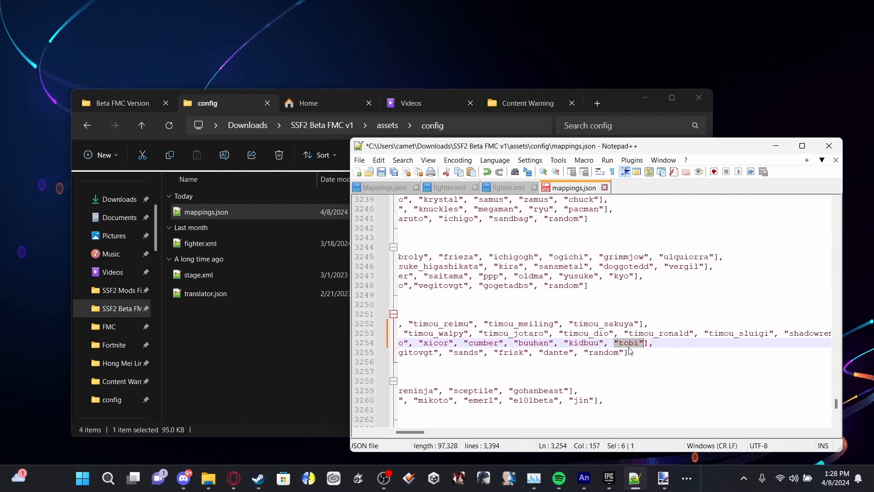
pyautogui.press('BackSpace')
pyautogui.press('BackSpace')
pyautogui.press('BackSpace')
pyautogui.press('BackSpace')
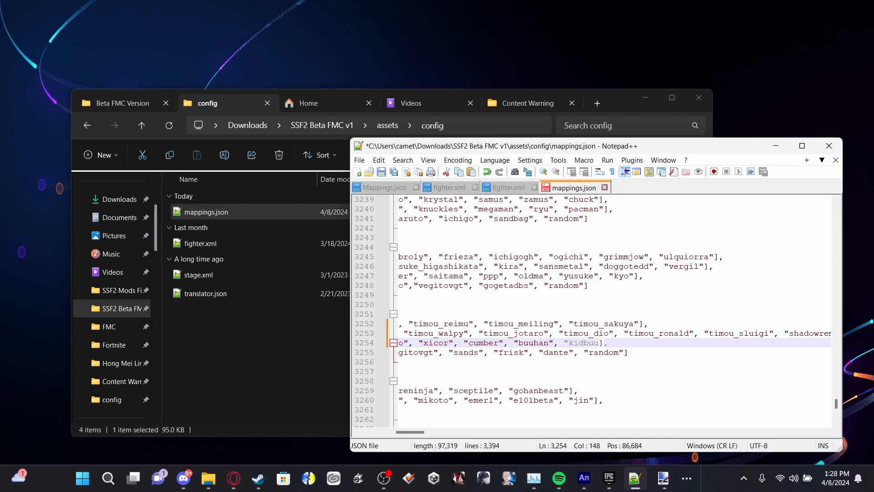
pyautogui.write('"')
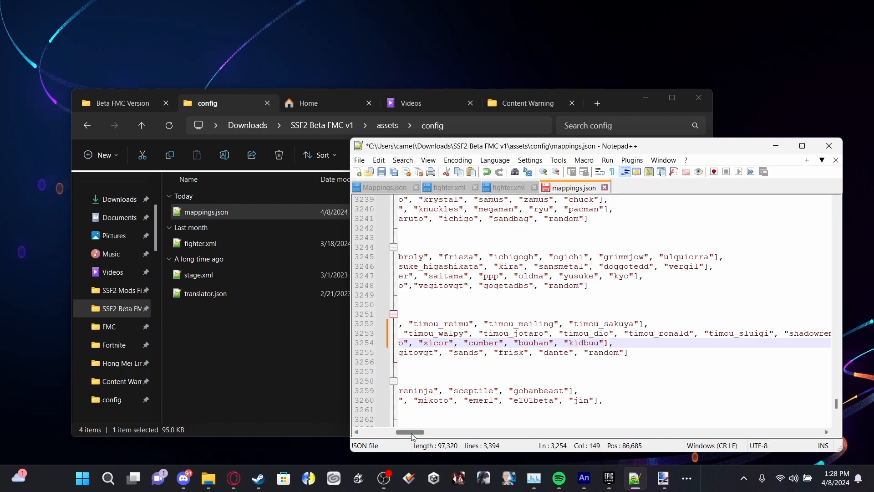
pyautogui.moveTo(409, 432); pyautogui.dragTo(375, 432)
pyautogui.click(460, 357)
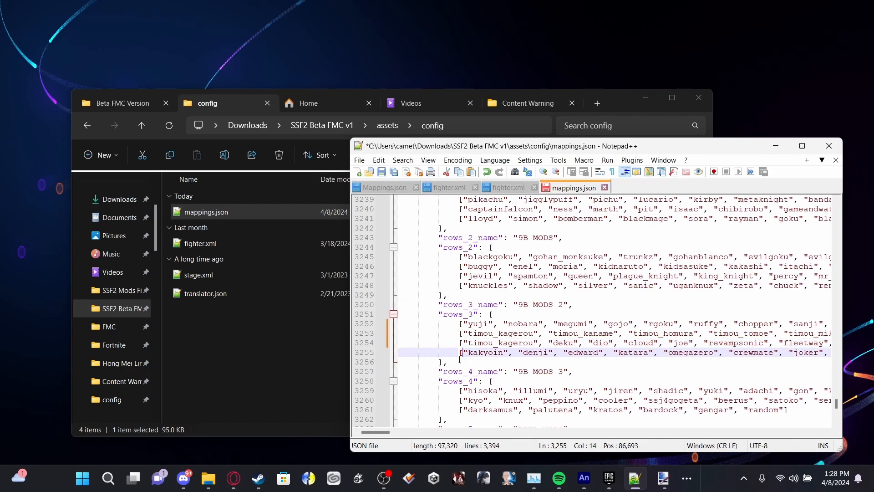
pyautogui.write('tobi",')
pyautogui.scroll(-1, 514, 390)
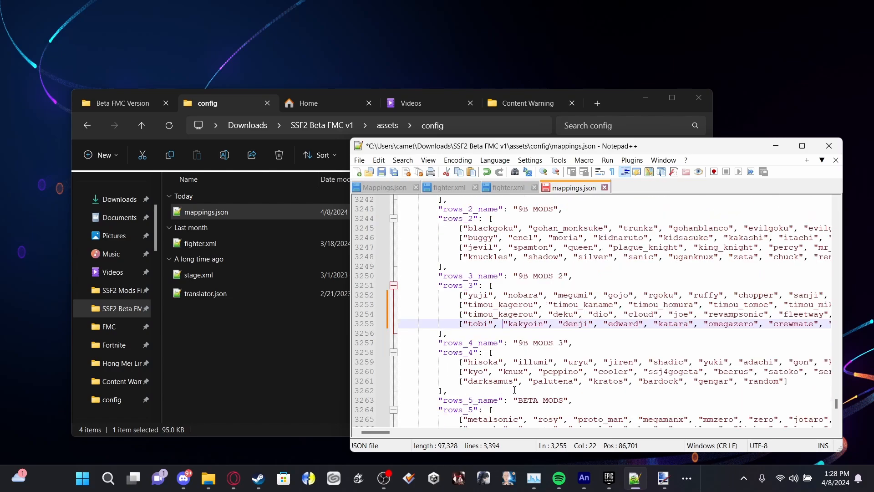
# Remove "dante" and its extra comma from the fourth rows_3 line, just before "random".
pyautogui.scroll(1, 510, 388)
pyautogui.moveTo(380, 431); pyautogui.dragTo(415, 431)
pyautogui.moveTo(616, 352); pyautogui.dragTo(583, 352)
pyautogui.press('BackSpace')
pyautogui.press('BackSpace')
pyautogui.press('BackSpace')
pyautogui.press('BackSpace')
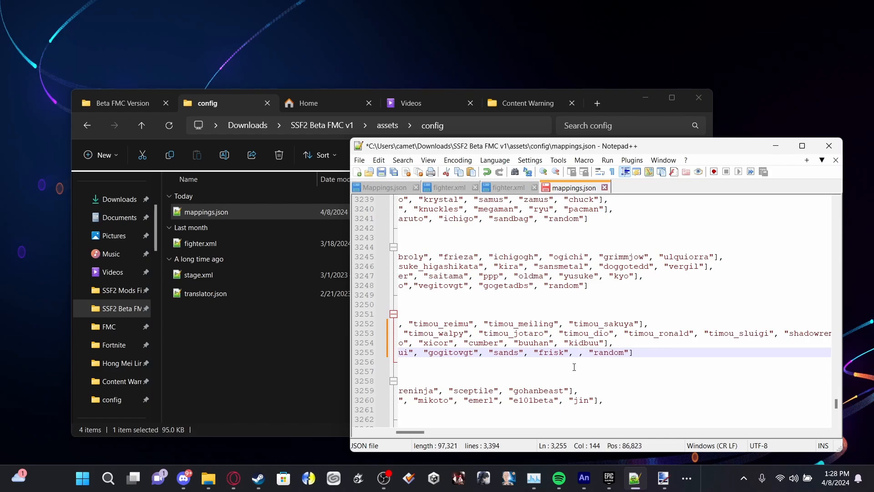
pyautogui.moveTo(409, 431); pyautogui.dragTo(375, 431)
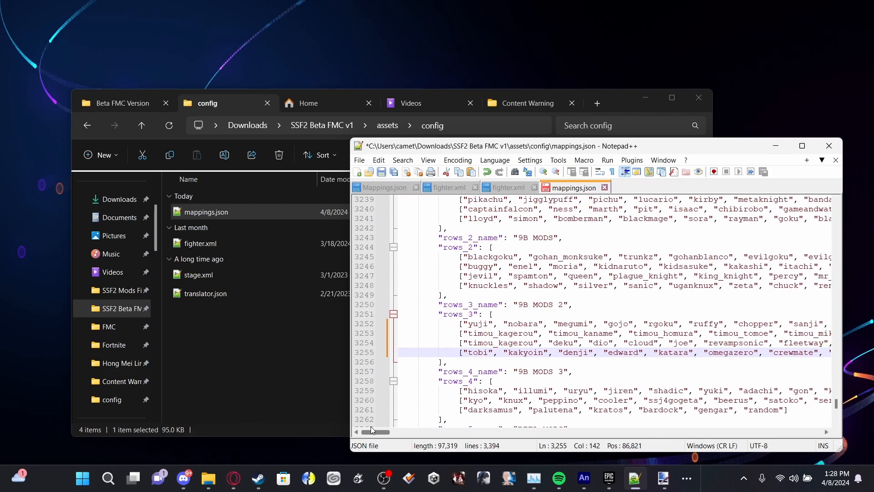
# Add "dante" before "random" in the last row of rows_4 (9B MODS 3) and save mappings.json.
pyautogui.scroll(-1, 470, 362)
pyautogui.click(464, 361)
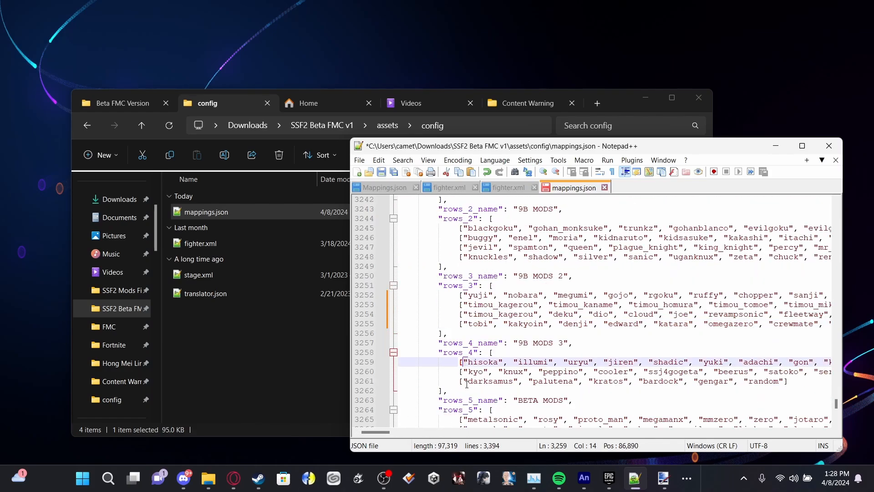
pyautogui.click(745, 381)
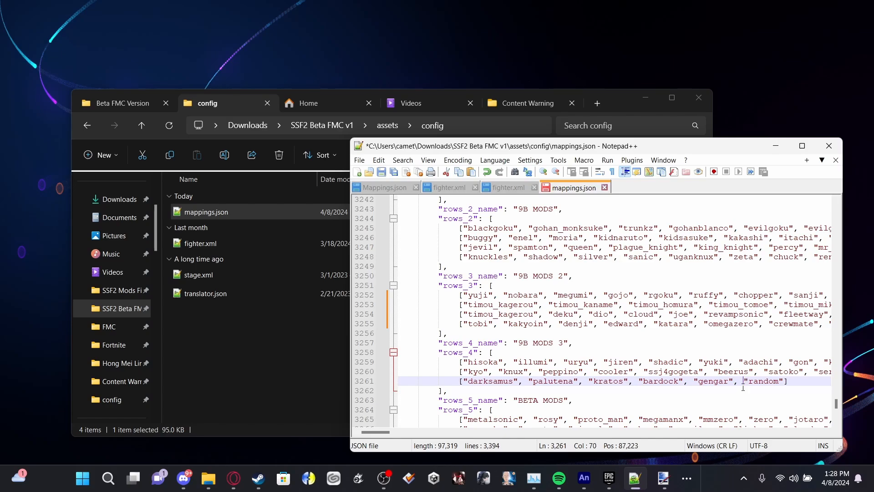
pyautogui.write('"dante", "')
pyautogui.hotkey('ctrl', 's')
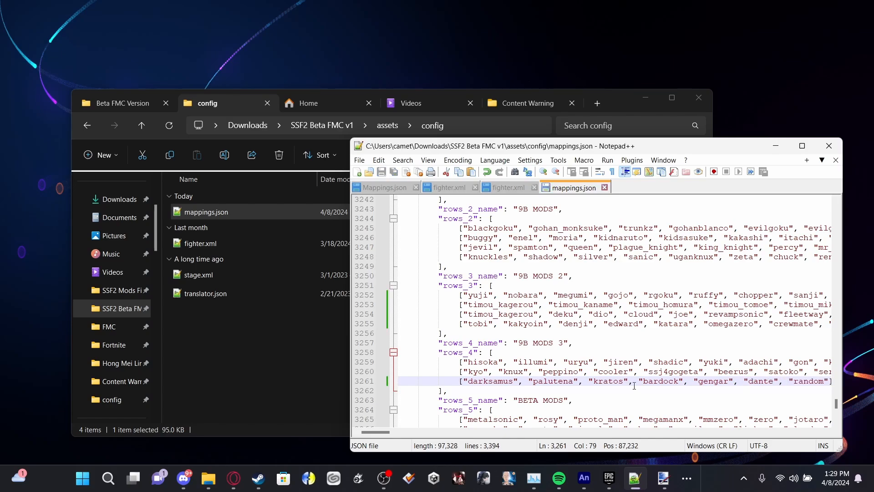
# Append "gojo" after "isabelle" at the end of the random_characters "characters" list and save mappings.json.
pyautogui.moveTo(387, 435)
pyautogui.mouseDown()
pyautogui.moveTo(407, 435)
pyautogui.moveTo(374, 428)
pyautogui.mouseUp()
pyautogui.scroll(-17, 559, 334)
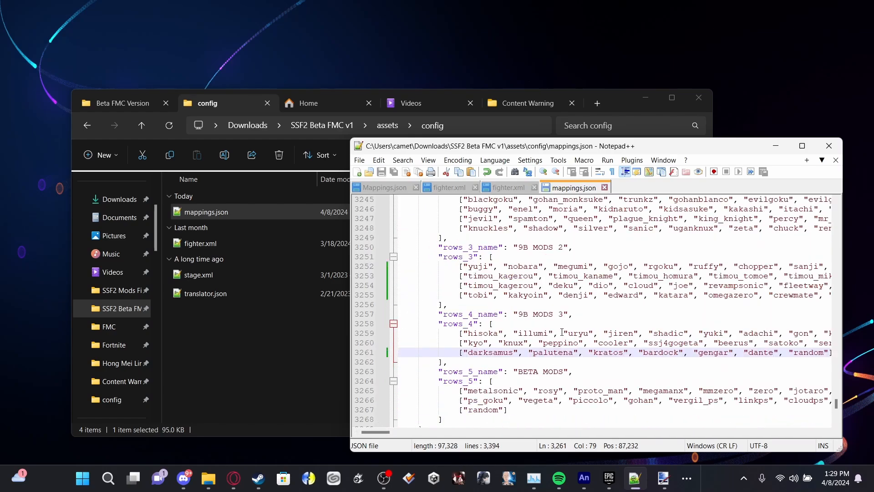
pyautogui.scroll(-20, 553, 339)
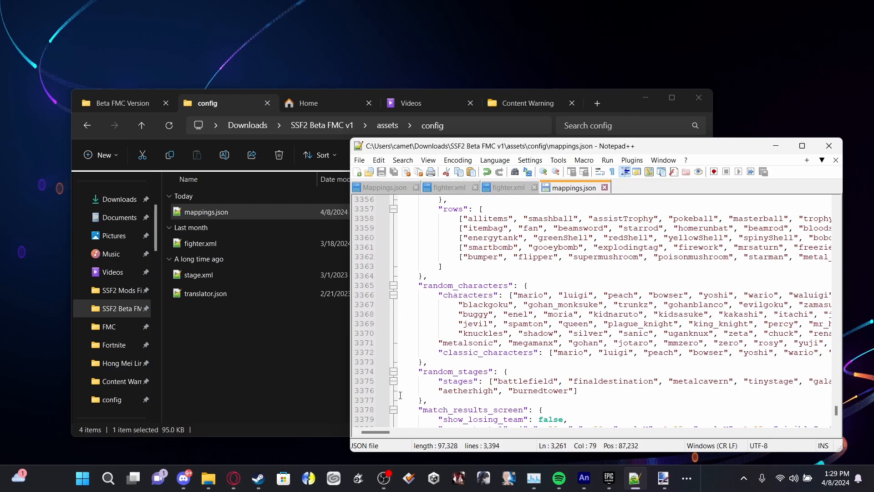
pyautogui.moveTo(375, 431); pyautogui.dragTo(828, 444)
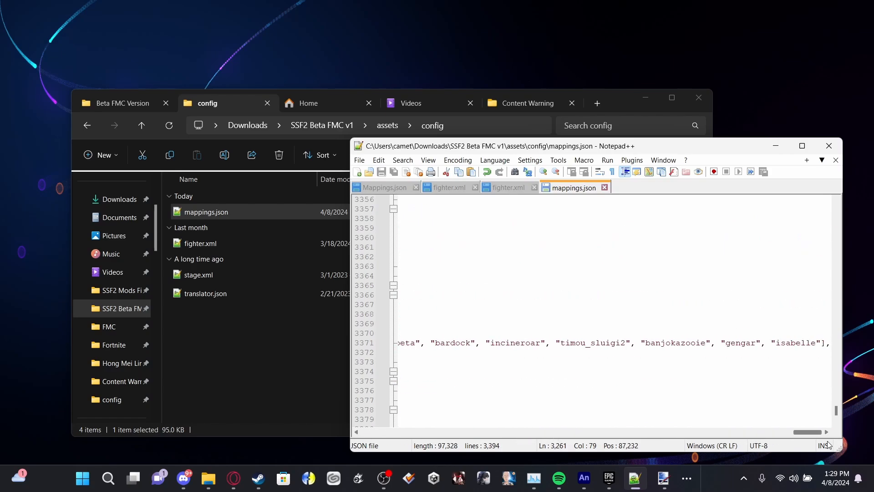
pyautogui.click(823, 343)
pyautogui.write(', "')
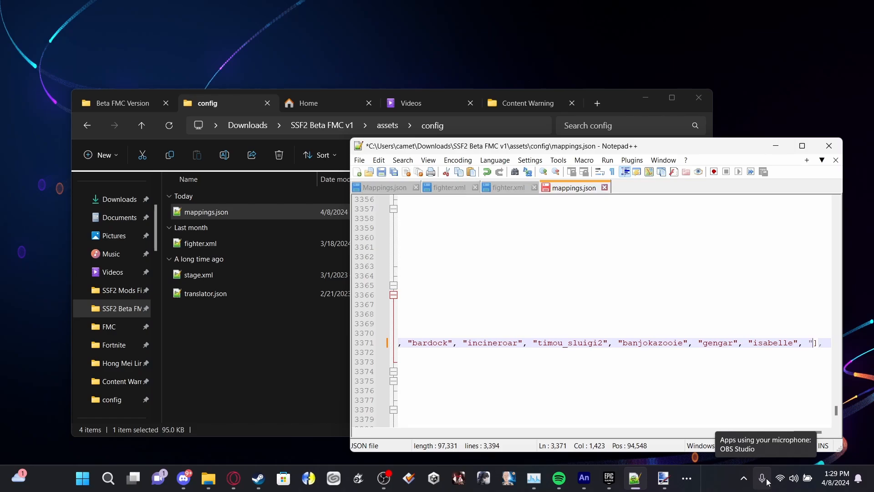
pyautogui.write('gojo')
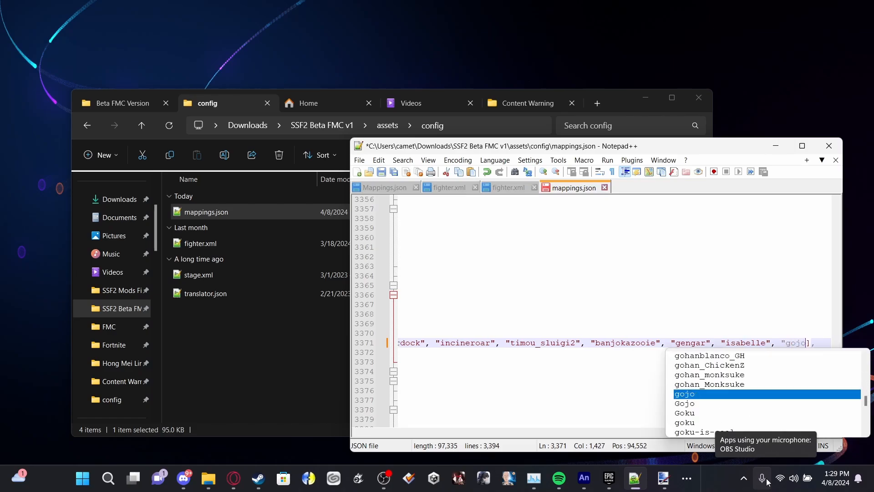
pyautogui.write('"')
pyautogui.hotkey('ctrl', 's')
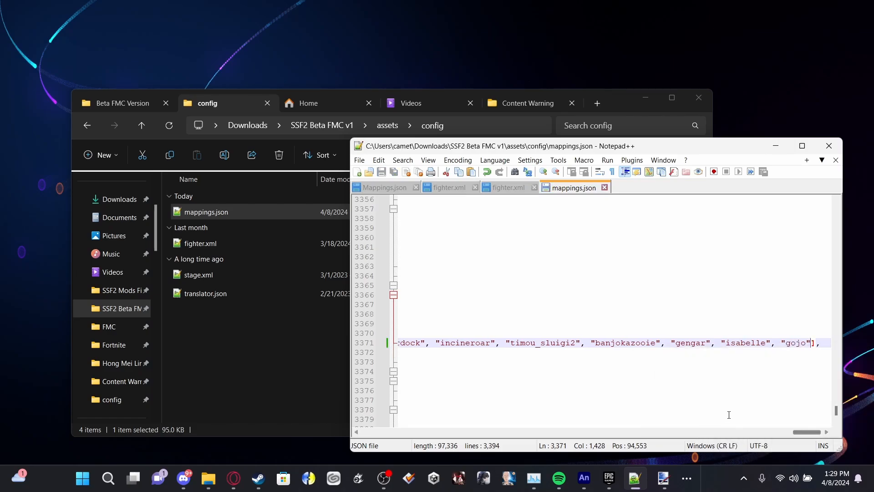
pyautogui.moveTo(808, 430); pyautogui.dragTo(359, 387)
pyautogui.scroll(2, 487, 355)
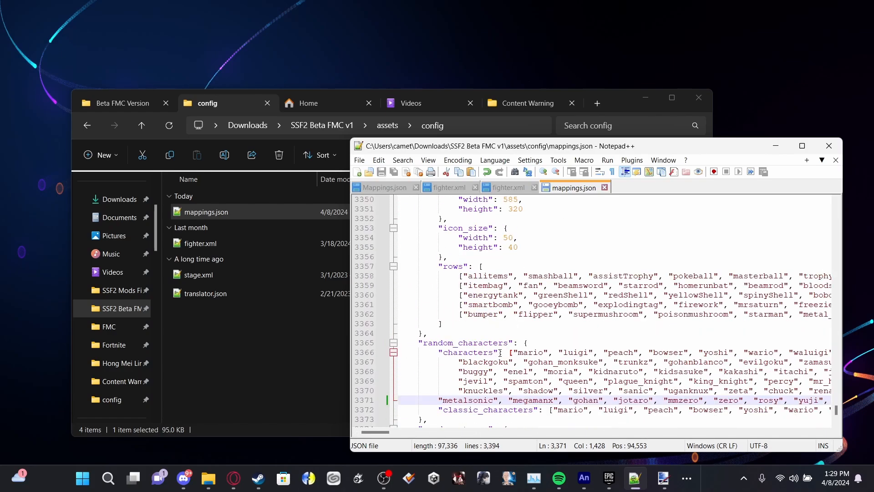
pyautogui.scroll(2, 500, 353)
pyautogui.scroll(-2, 524, 286)
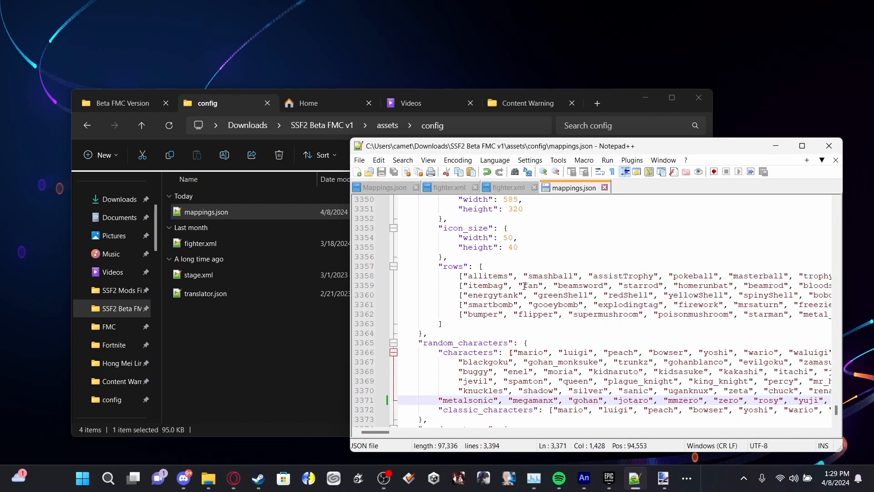
# Switch to the config folder's fighter.xml and examine the comment explaining the fighter properties and the full external assets example.
pyautogui.click(506, 193)
pyautogui.scroll(-5, 497, 339)
pyautogui.scroll(5, 497, 339)
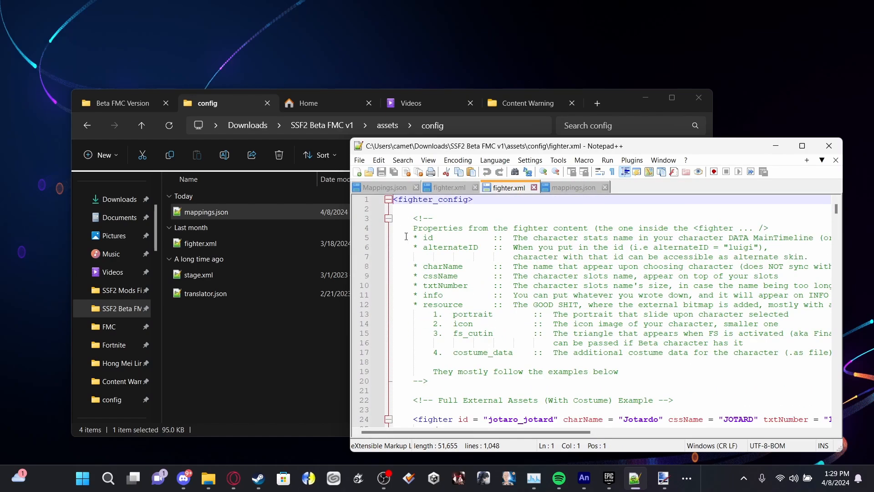
pyautogui.moveTo(413, 220); pyautogui.dragTo(517, 381)
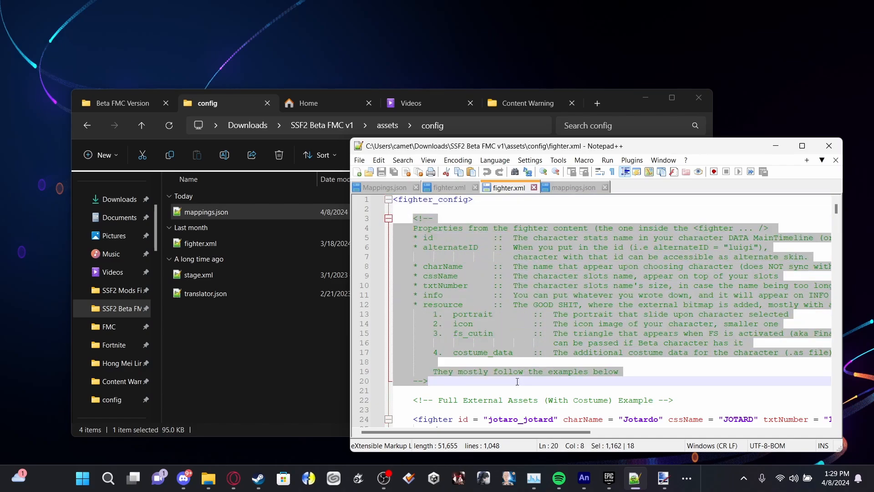
pyautogui.click(415, 219)
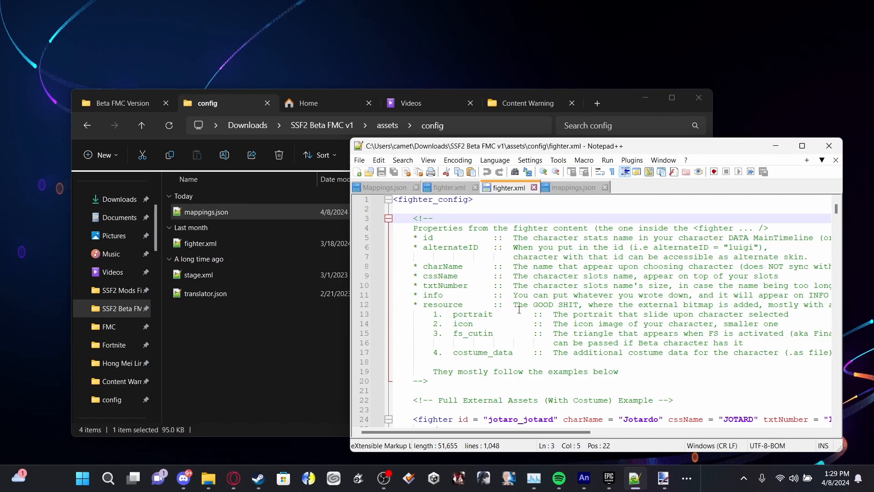
pyautogui.scroll(-4, 561, 331)
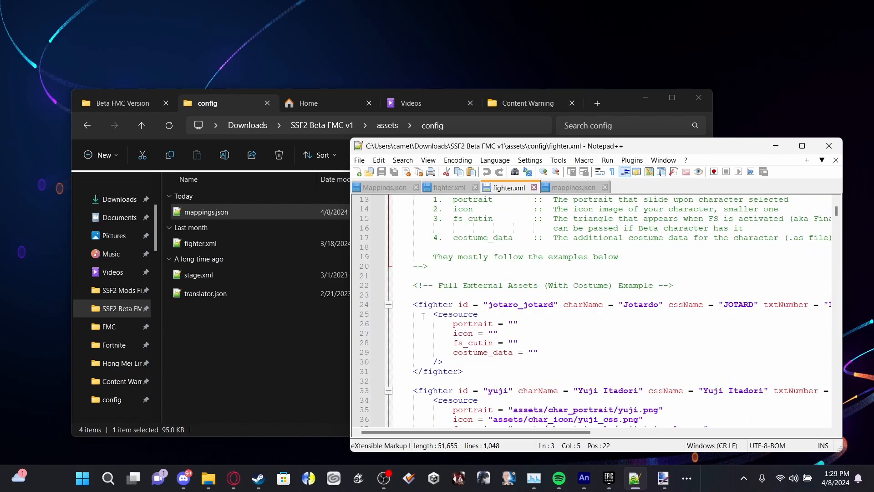
pyautogui.click(495, 372)
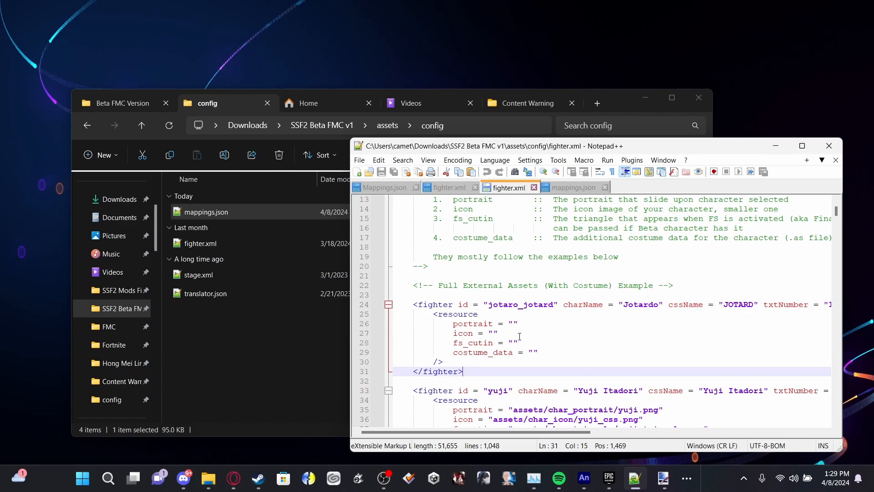
# Duplicate the whole "kim" fighter entry directly below itself in fighter.xml, separated by a blank line.
pyautogui.scroll(-20, 520, 337)
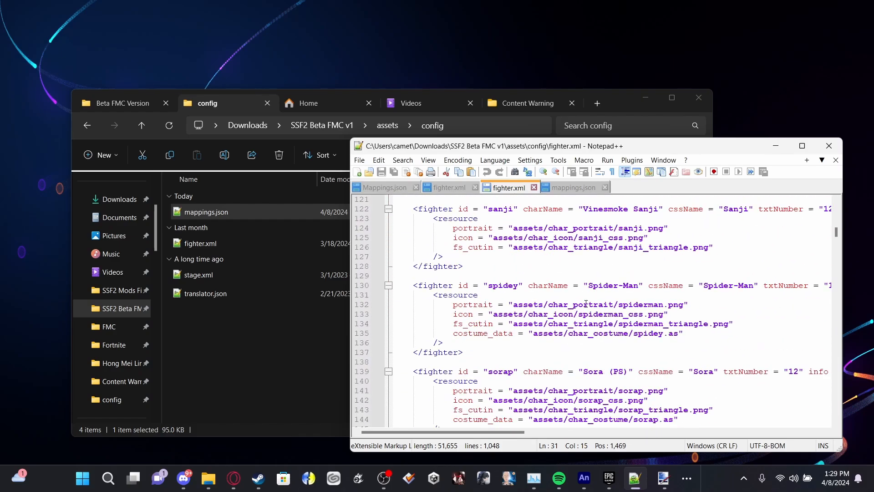
pyautogui.scroll(-20, 586, 303)
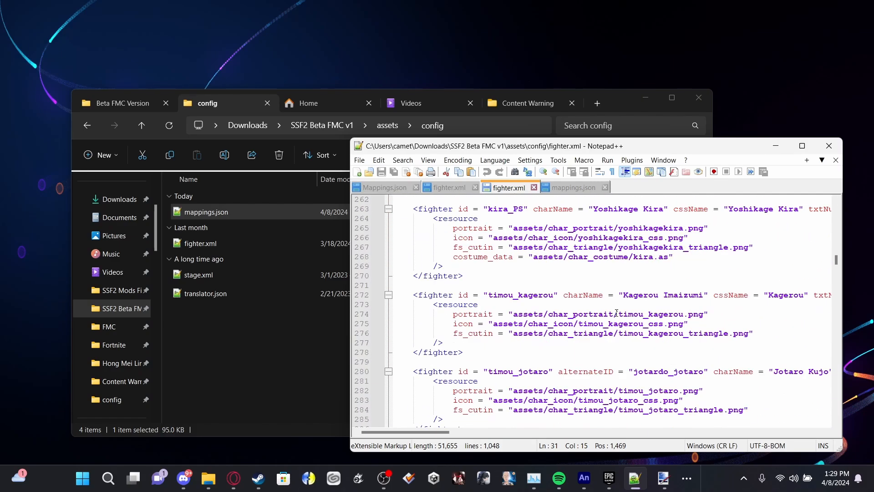
pyautogui.scroll(-20, 616, 312)
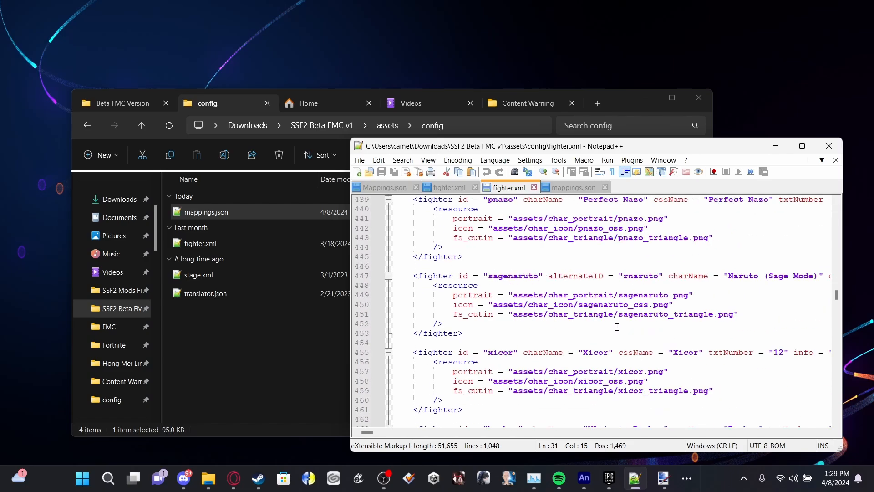
pyautogui.scroll(-20, 617, 327)
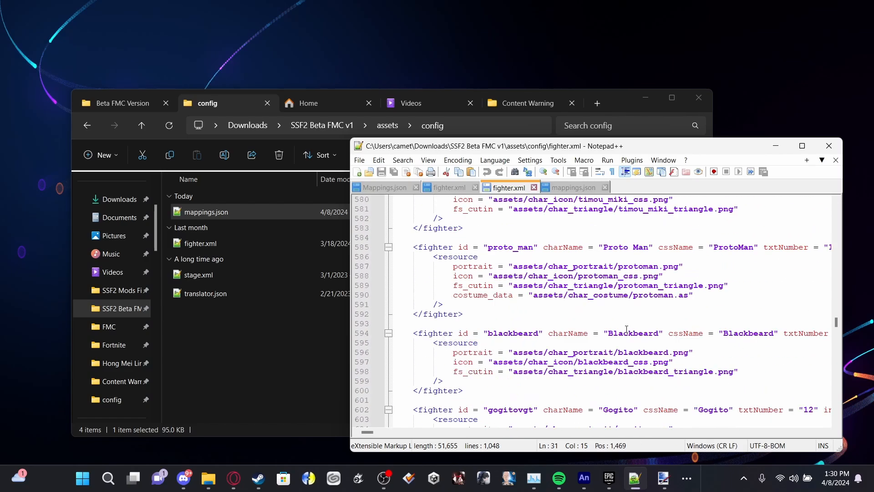
pyautogui.scroll(-20, 627, 329)
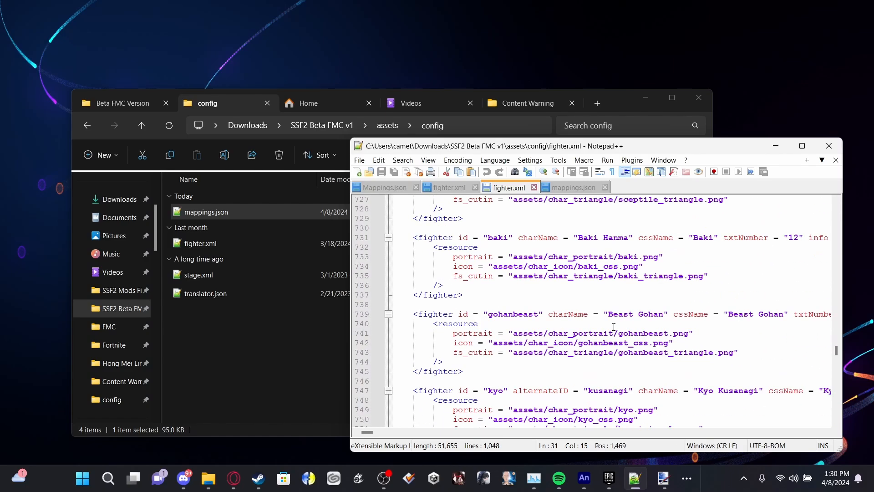
pyautogui.scroll(-20, 614, 327)
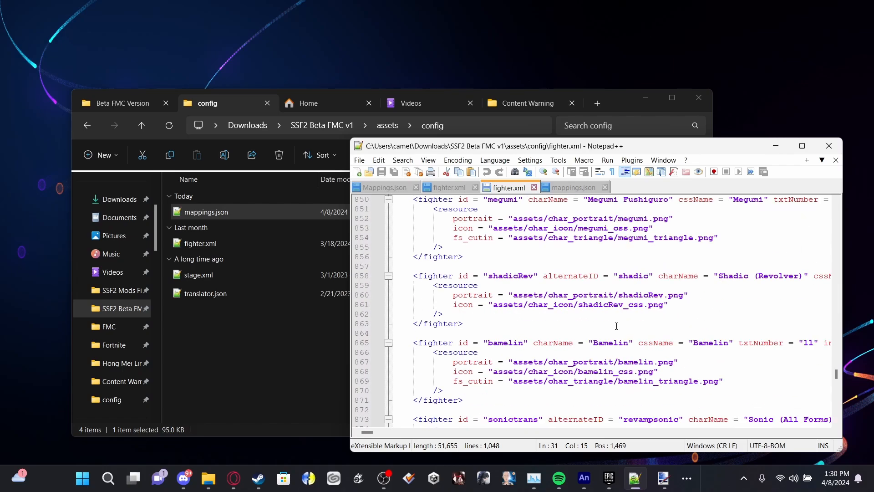
pyautogui.scroll(-20, 616, 326)
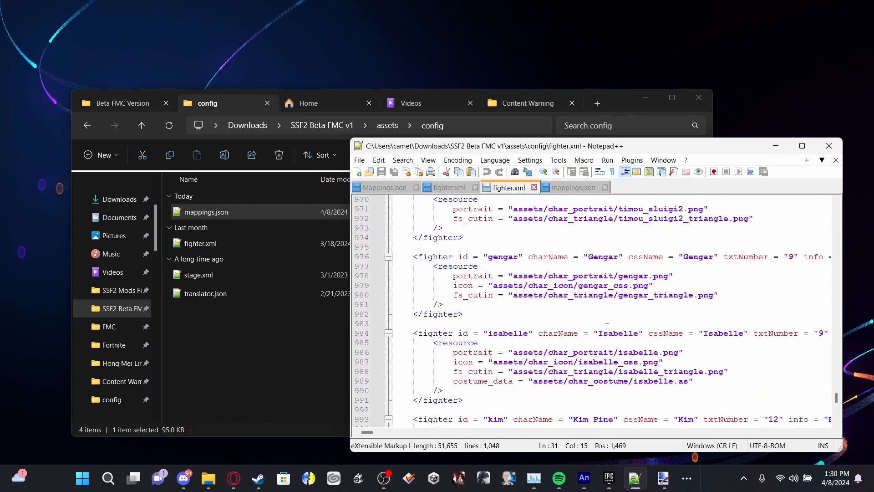
pyautogui.scroll(-5, 606, 326)
pyautogui.scroll(1, 516, 327)
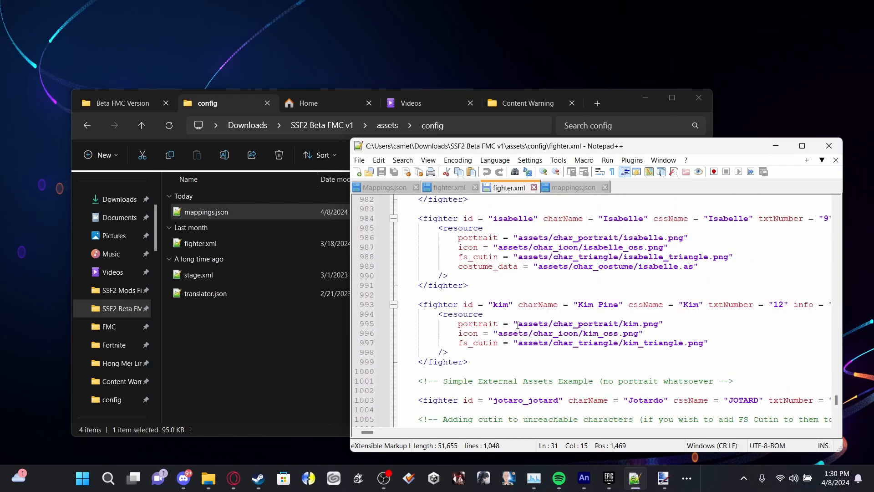
pyautogui.scroll(-1, 518, 325)
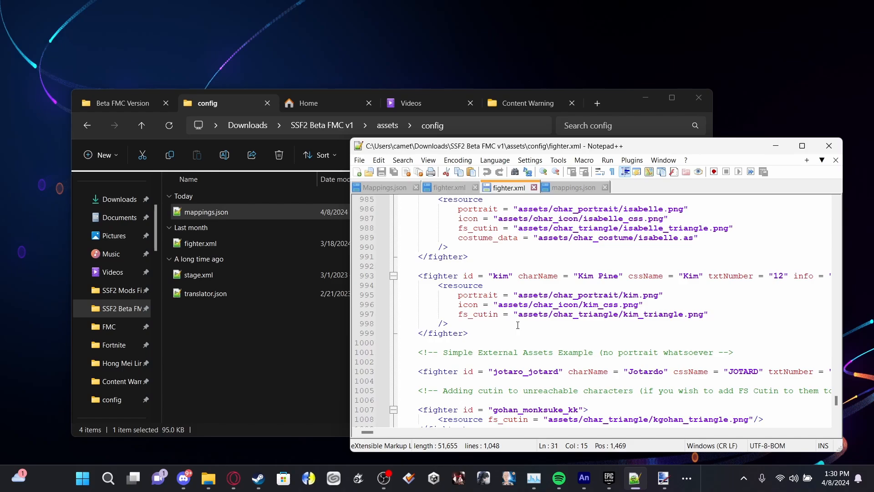
pyautogui.moveTo(483, 335); pyautogui.dragTo(414, 276)
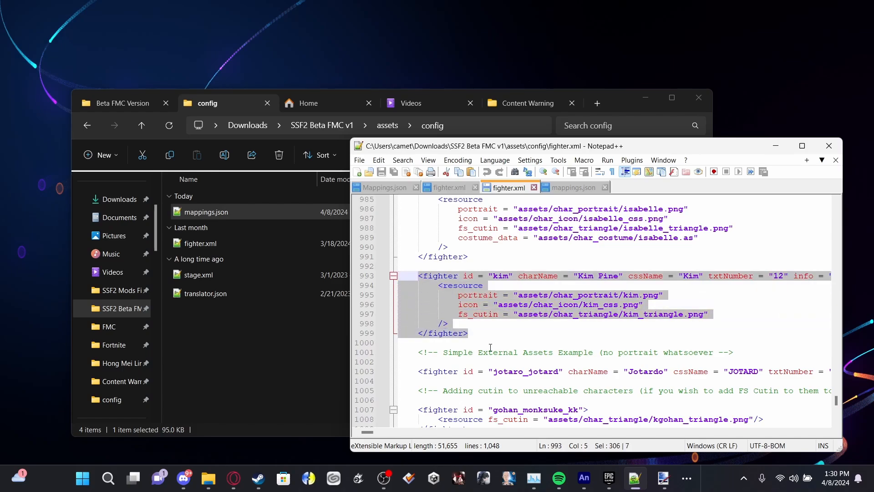
pyautogui.hotkey('ctrl', 'c')
pyautogui.click(487, 333)
pyautogui.press('Return')
pyautogui.press('Return')
pyautogui.hotkey('ctrl', 'v')
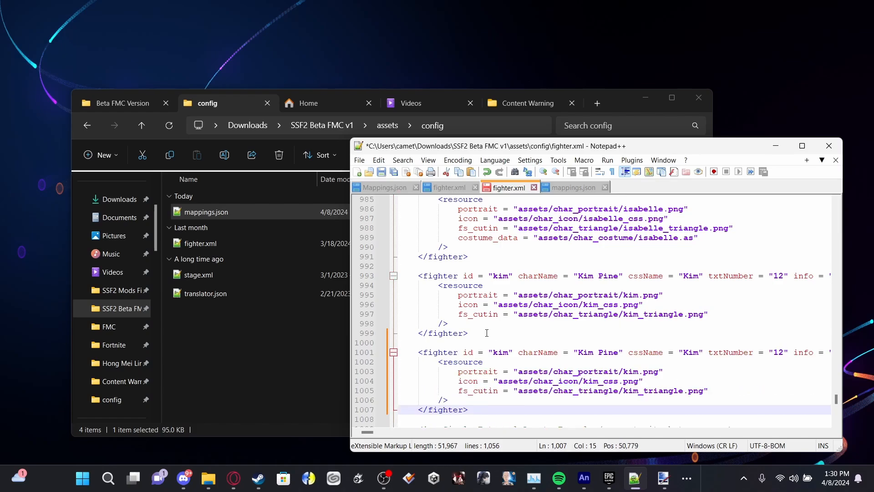
# Set the copied fighter entry's id to "gojo" and its charName to "Satoru Gojo", and save fighter.xml.
pyautogui.doubleClick(500, 352)
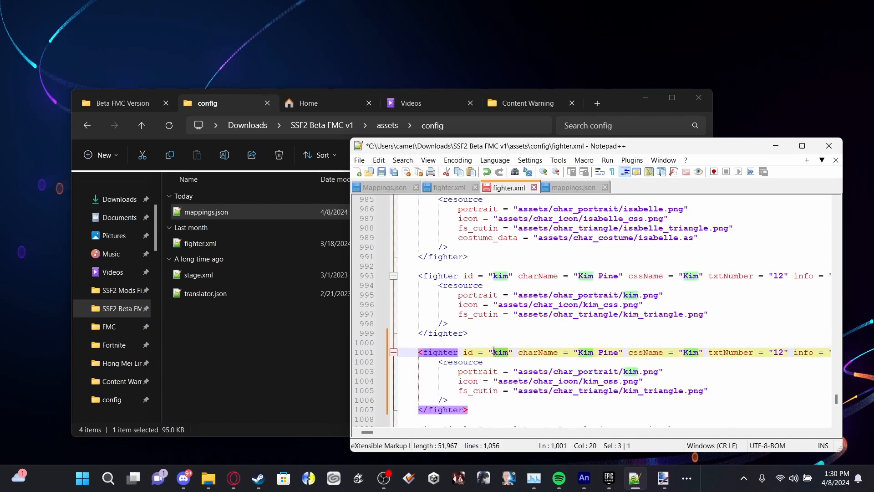
pyautogui.write('gojo')
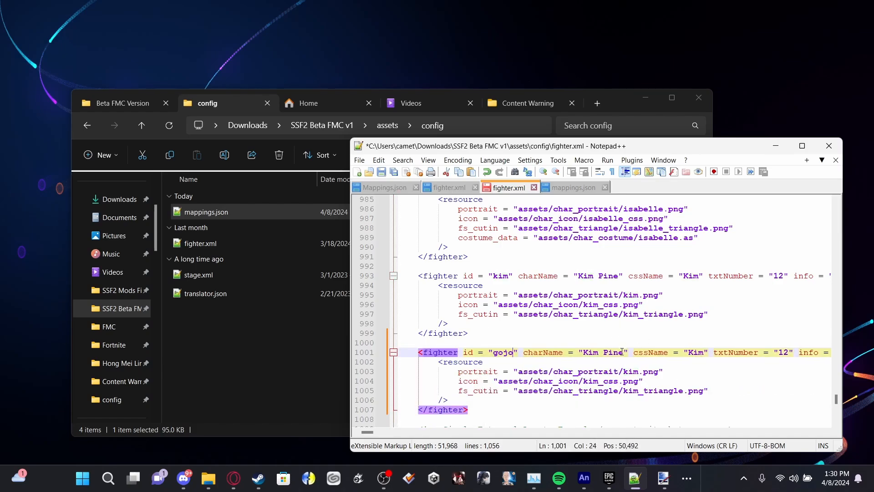
pyautogui.moveTo(622, 350); pyautogui.dragTo(574, 351)
pyautogui.write('Gojo')
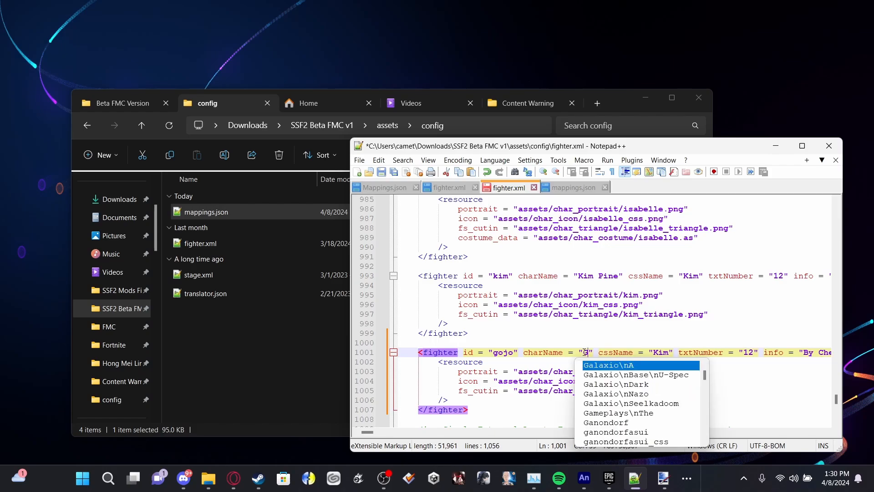
pyautogui.press('BackSpace')
pyautogui.press('BackSpace')
pyautogui.press('BackSpace')
pyautogui.press('BackSpace')
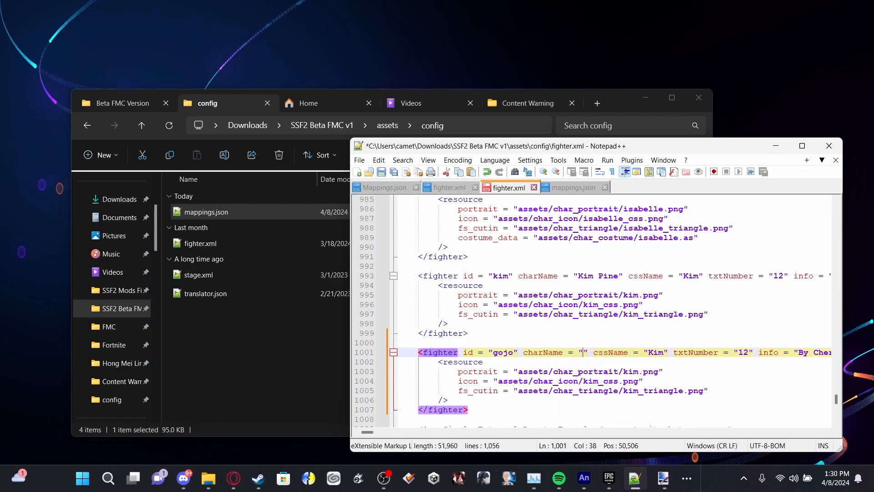
pyautogui.write('Sa')
pyautogui.write('tor')
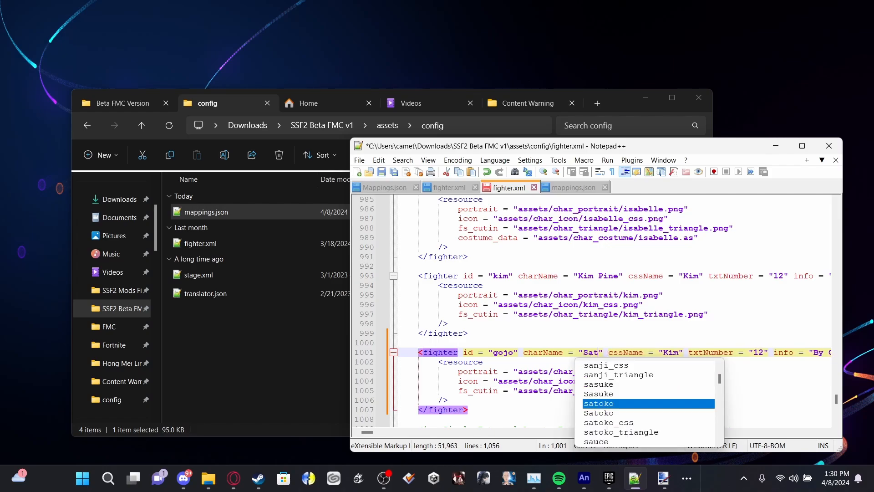
pyautogui.press('Escape')
pyautogui.write('u ')
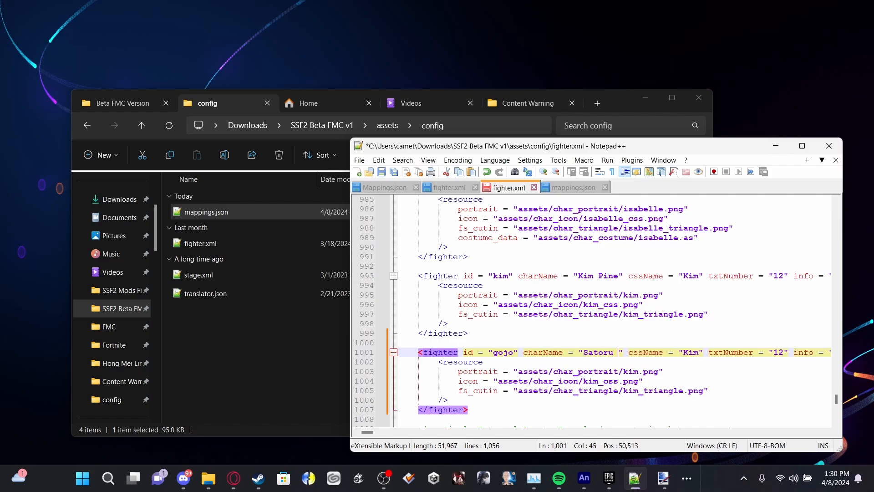
pyautogui.write('Gojo')
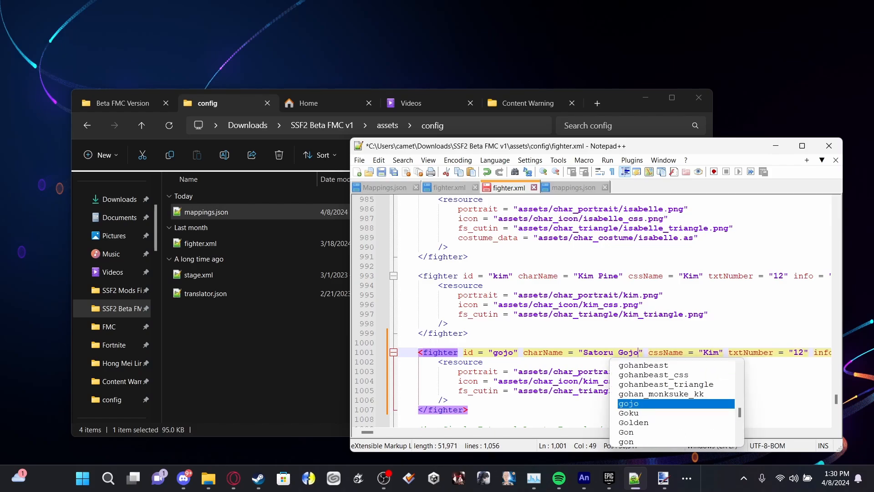
pyautogui.hotkey('ctrl', 's')
# Check the "gojo" character entry in mappings.json, including its file names and display name.
pyautogui.click(559, 188)
pyautogui.scroll(10, 727, 337)
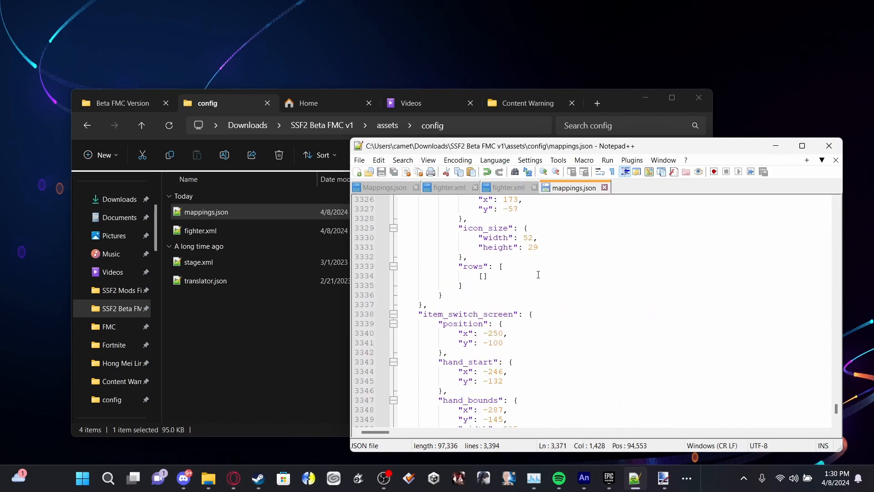
pyautogui.scroll(18, 727, 337)
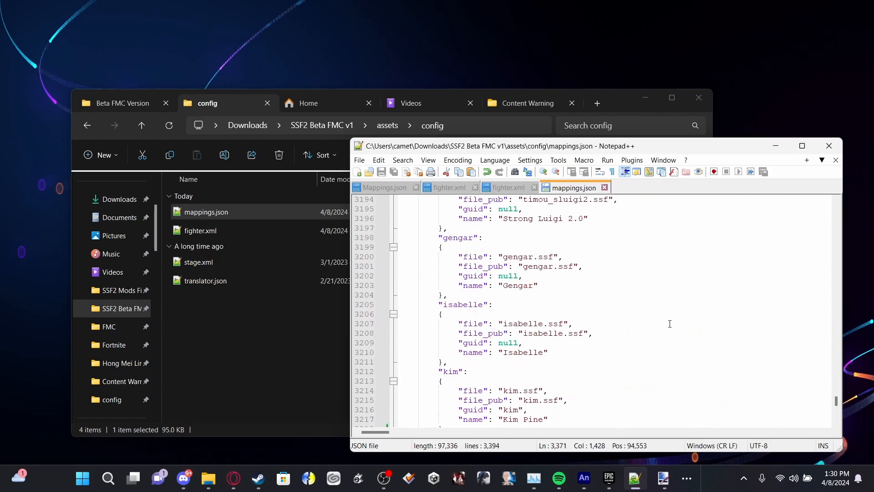
pyautogui.click(508, 188)
pyautogui.click(567, 188)
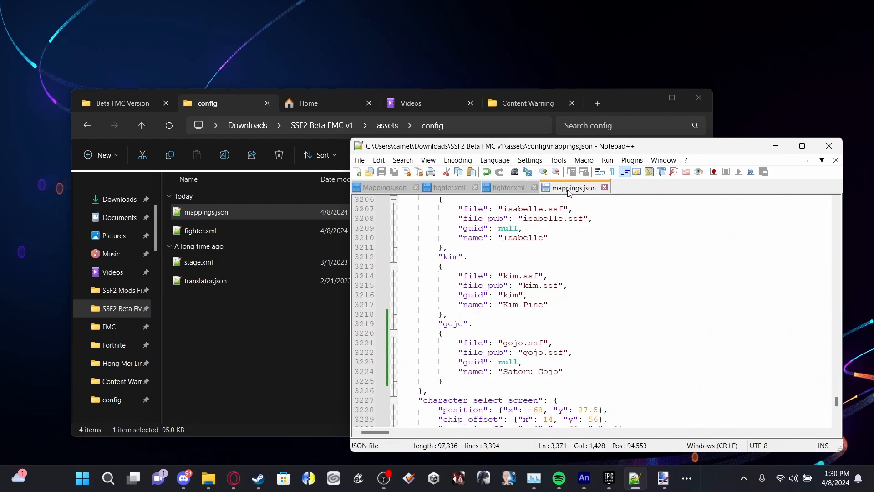
# Return to fighter.xml and set the gojo fighter entry's cssName to "Gojo".
pyautogui.click(509, 190)
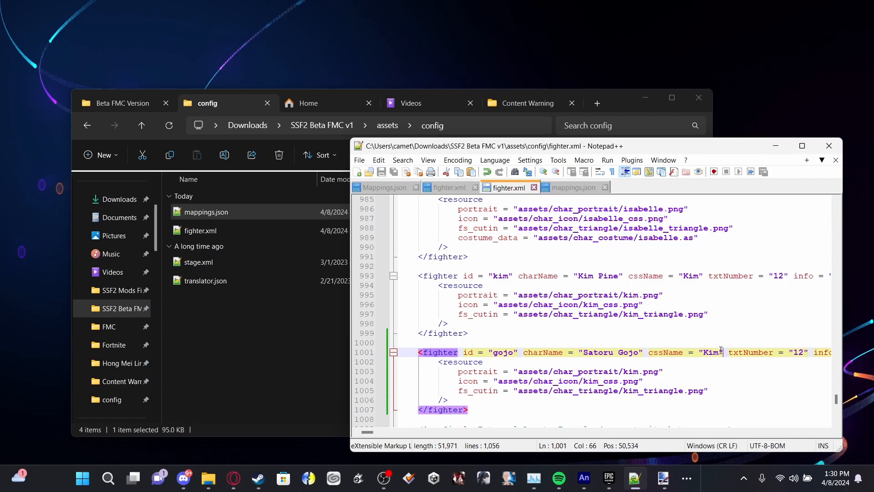
pyautogui.hotkey('shift', 'Left')
pyautogui.hotkey('shift', 'Left')
pyautogui.hotkey('shift', 'Left')
pyautogui.hotkey('shift', 'Left')
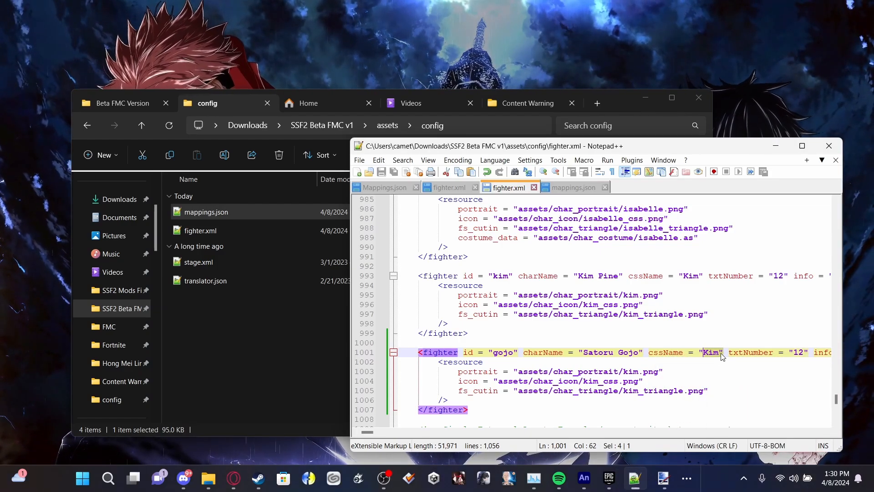
pyautogui.moveTo(720, 353); pyautogui.dragTo(705, 354)
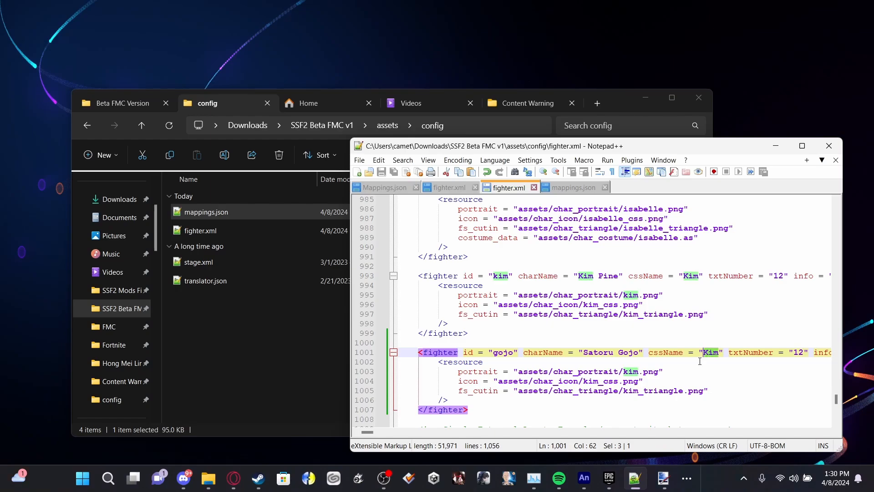
pyautogui.write('Gojo')
pyautogui.click(651, 390)
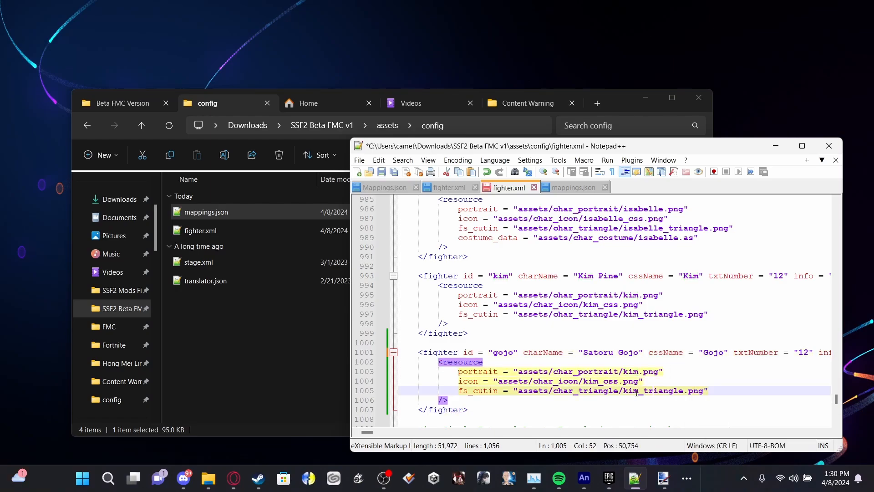
# Rewrite the gojo entry's info text to credit the mod's creator, with "Nah I'd win" as the description after the line break.
pyautogui.moveTo(369, 432); pyautogui.dragTo(376, 432)
pyautogui.click(614, 351)
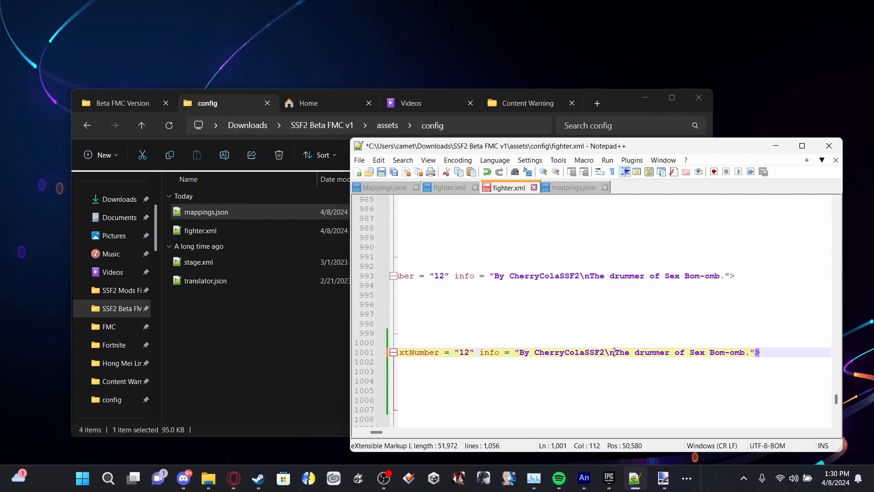
pyautogui.moveTo(605, 351); pyautogui.dragTo(535, 353)
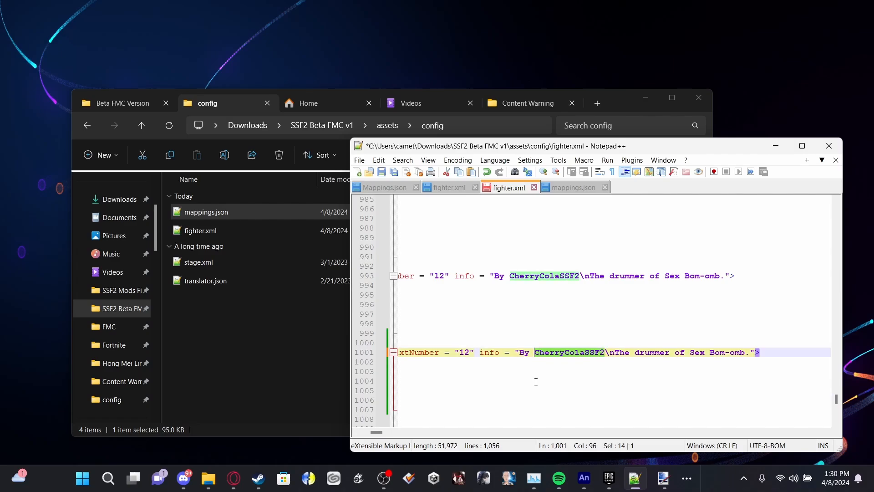
pyautogui.write('ComicalTNM')
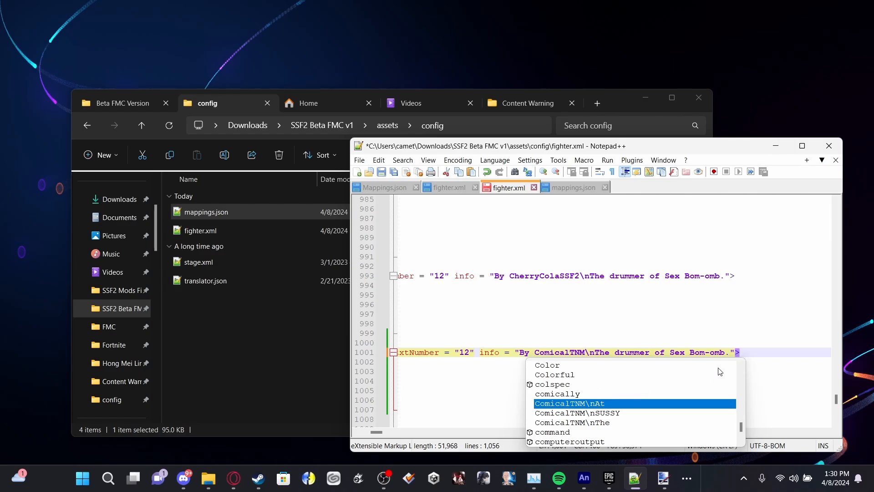
pyautogui.moveTo(725, 351); pyautogui.dragTo(598, 350)
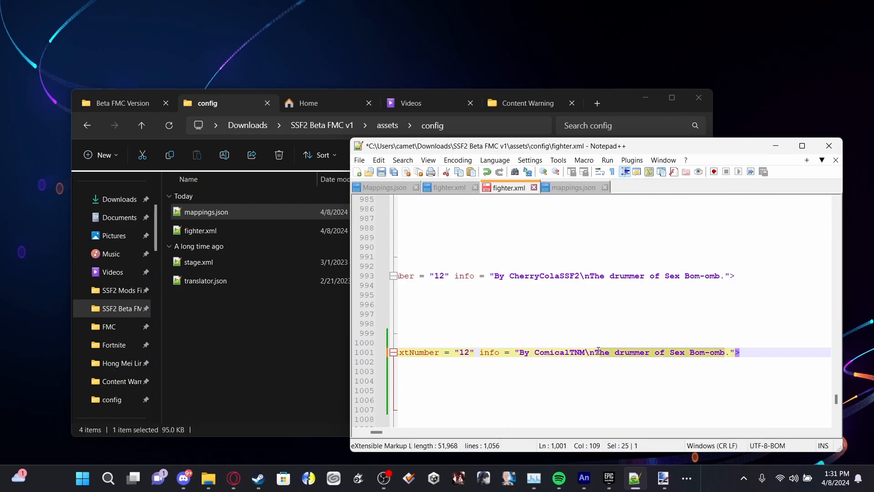
pyautogui.write("Nah I'")
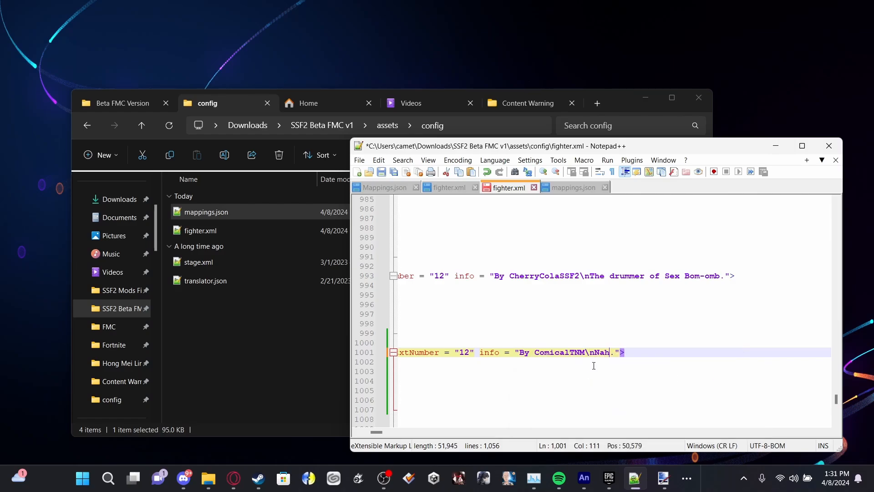
pyautogui.write('d win')
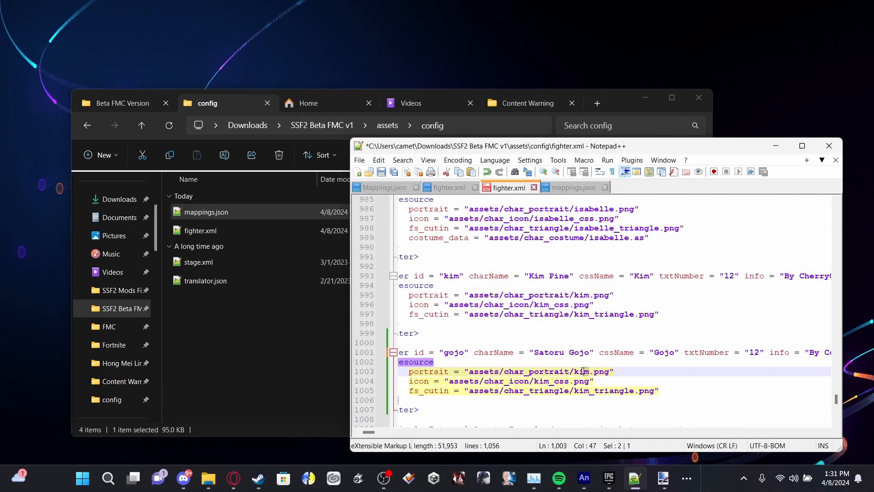
# Point the gojo entry's portrait, icon and fs_cutin paths to gojo.png, gojo_css.png and gojo_triangle.png, and save fighter.xml.
pyautogui.doubleClick(585, 371)
pyautogui.write('gojo')
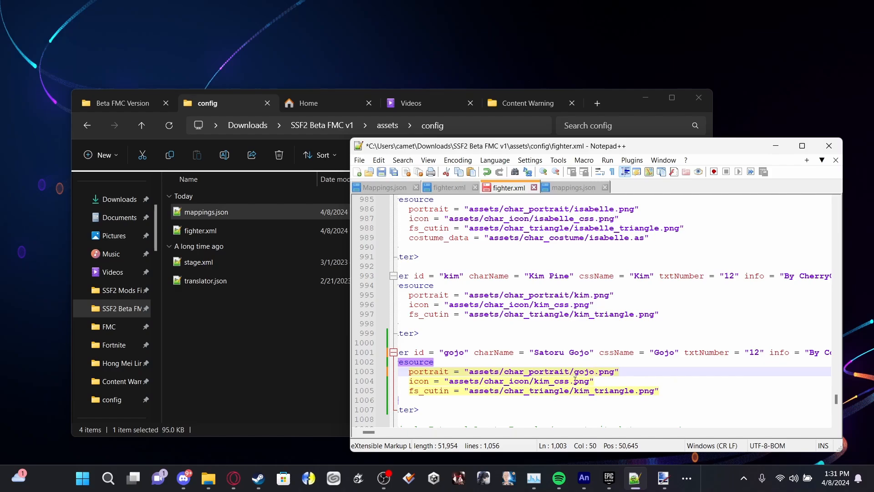
pyautogui.moveTo(552, 383); pyautogui.dragTo(544, 380)
pyautogui.write('gojo')
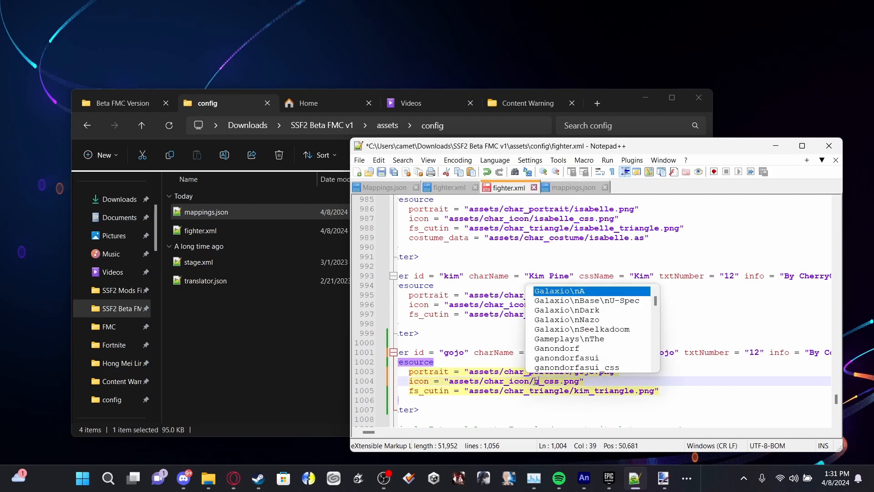
pyautogui.moveTo(590, 391); pyautogui.dragTo(580, 390)
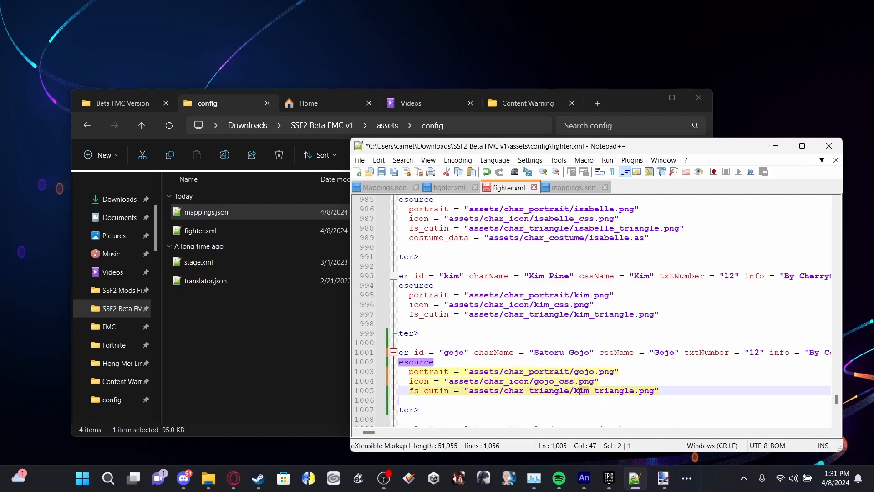
pyautogui.write('gojo')
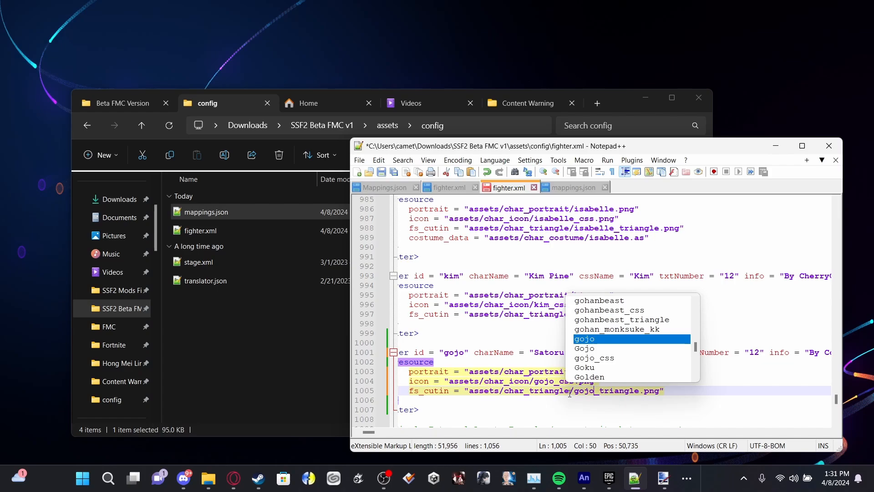
pyautogui.hotkey('ctrl', 's')
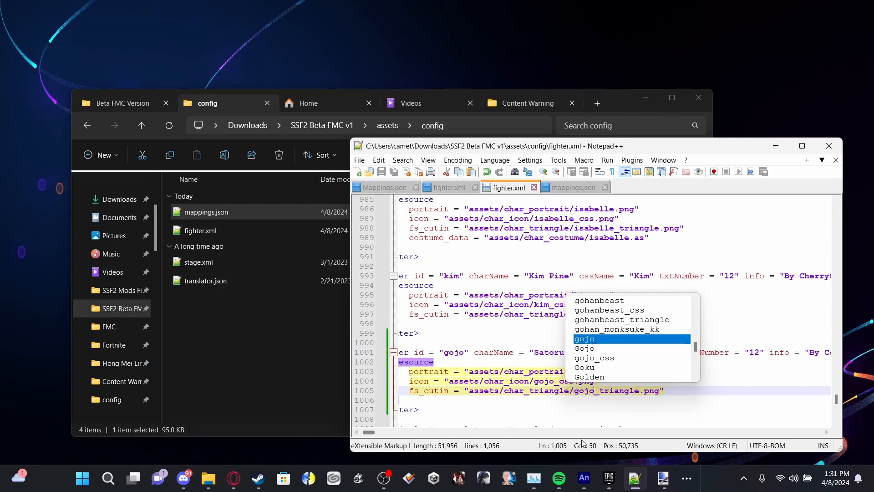
pyautogui.moveTo(372, 433); pyautogui.dragTo(369, 433)
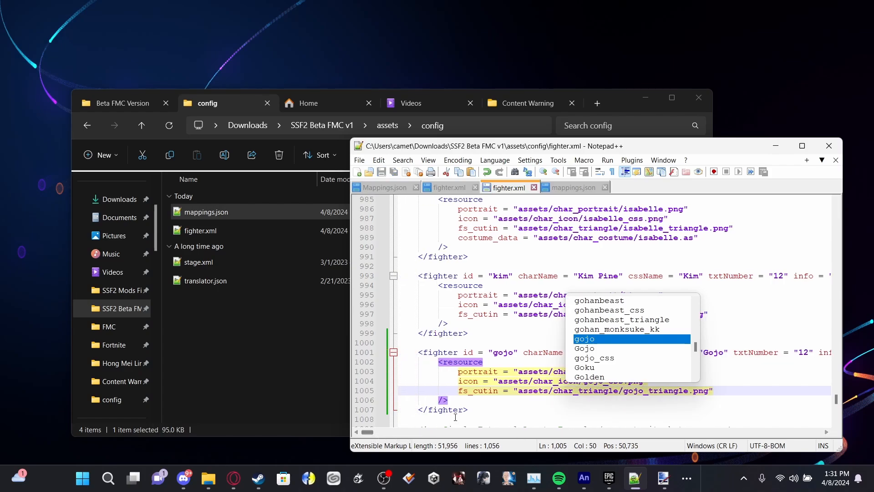
# Go to the assets folder's template subfolder and open its three template PNGs as separate images in paint.net.
pyautogui.click(244, 356)
pyautogui.hotkey('alt', 'Up')
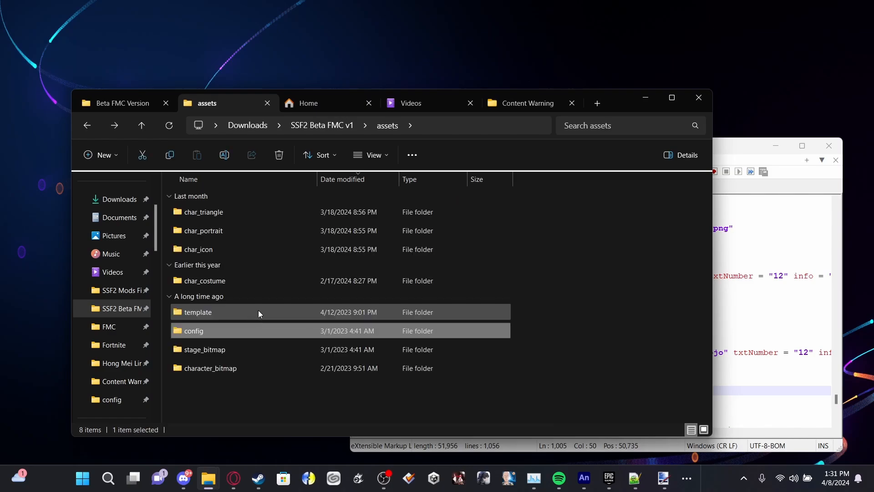
pyautogui.doubleClick(242, 308)
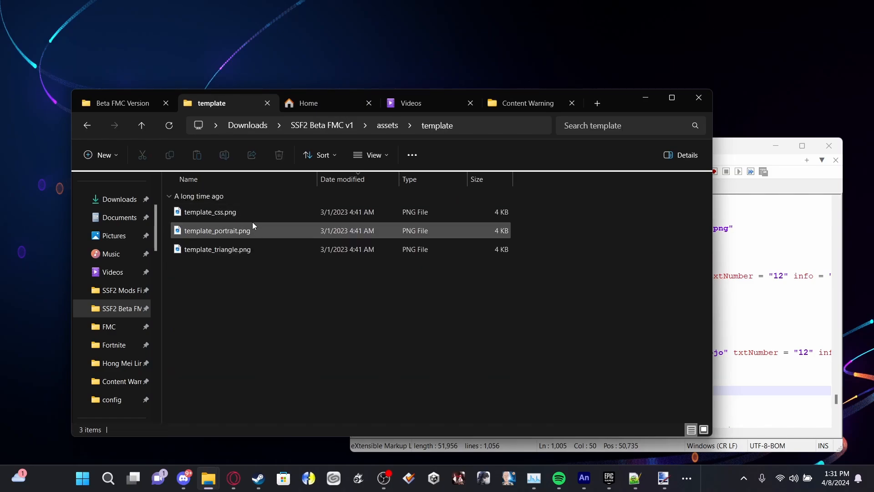
pyautogui.click(662, 478)
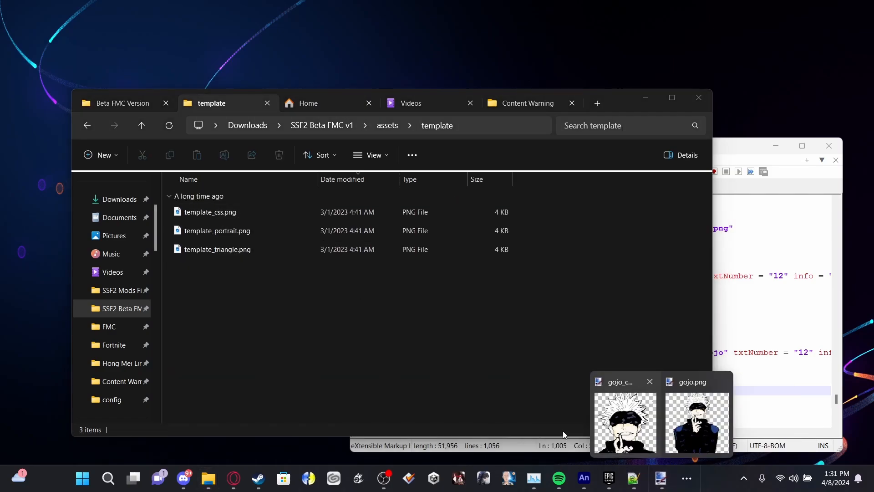
pyautogui.click(649, 437)
pyautogui.click(696, 230)
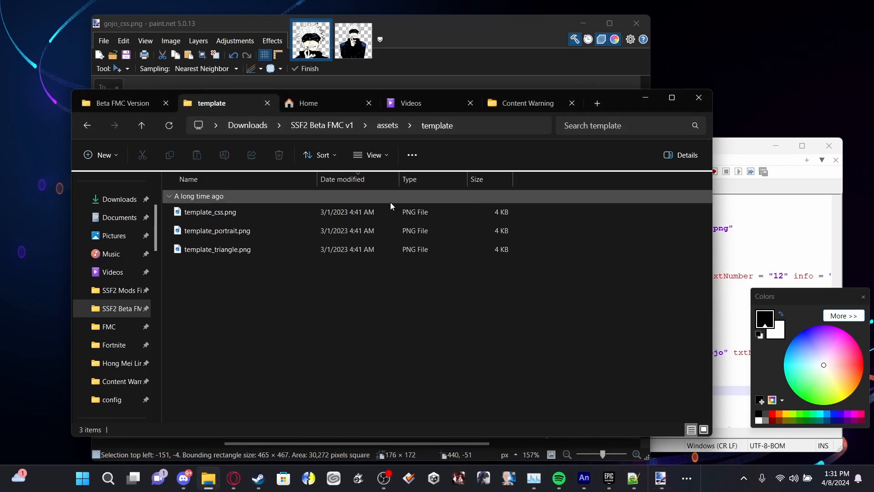
pyautogui.moveTo(323, 221)
pyautogui.mouseDown()
pyautogui.moveTo(296, 217)
pyautogui.moveTo(289, 247)
pyautogui.moveTo(463, 48)
pyautogui.moveTo(460, 54)
pyautogui.mouseUp()
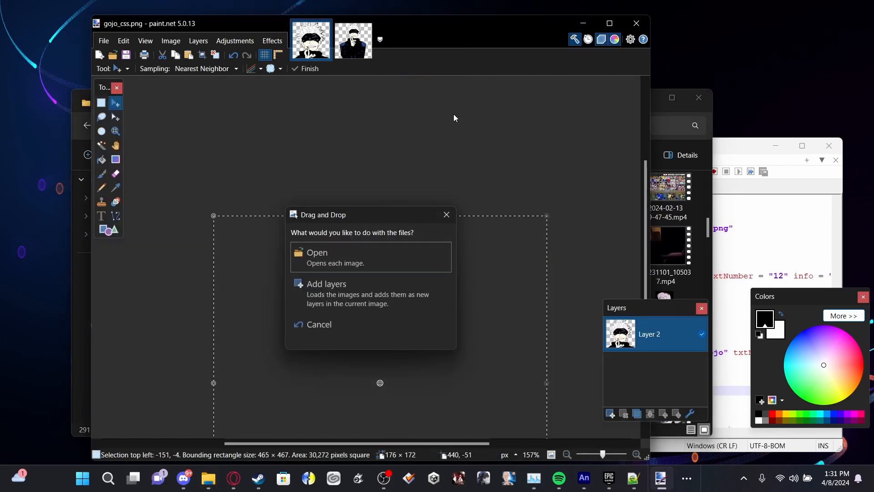
pyautogui.click(365, 258)
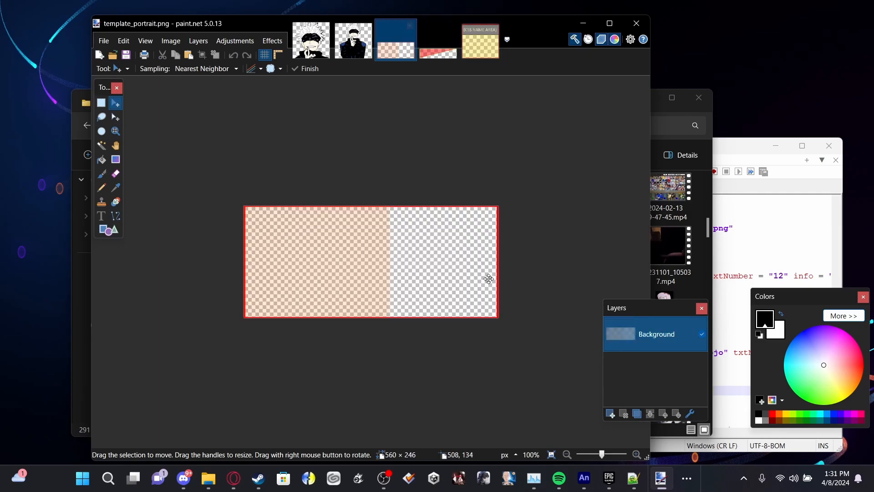
# Add a new layer above the background in template_portrait.png and try to paste the Gojo artwork into it.
pyautogui.click(611, 413)
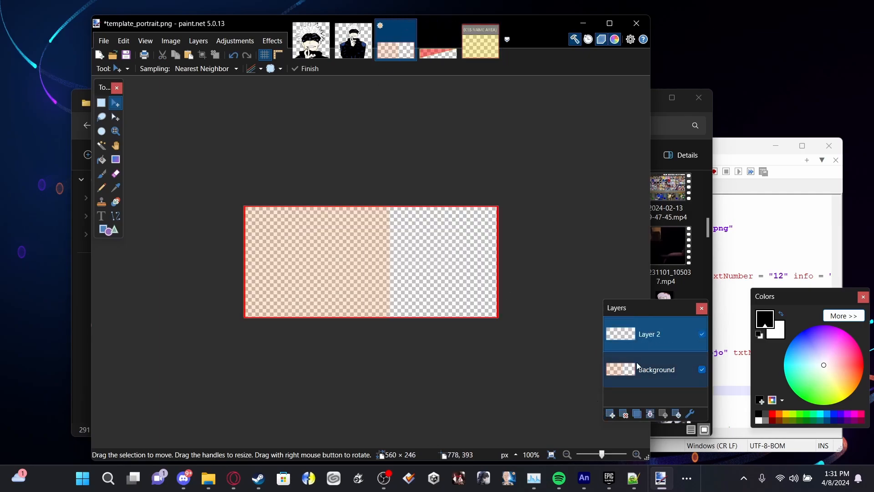
pyautogui.hotkey('ctrl', 'v')
pyautogui.click(441, 269)
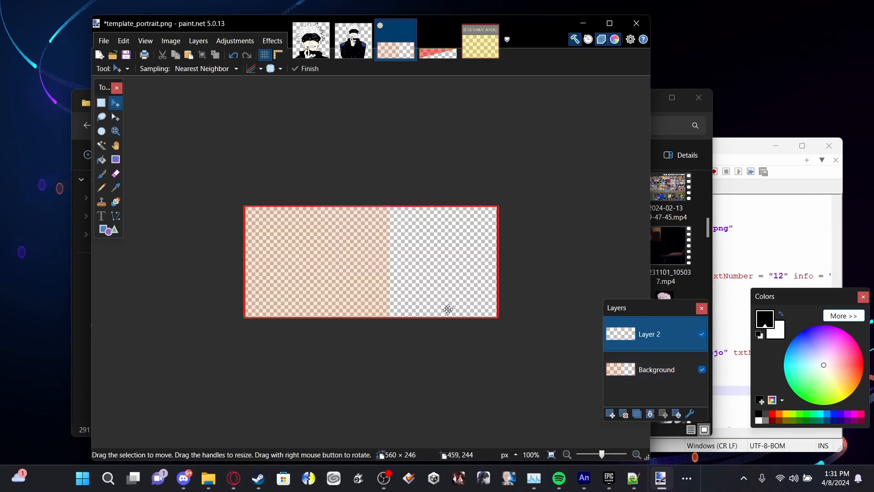
# Switch to the browser's "gojo satoru pixel art" image results and copy the previewed Reddit artwork.
pyautogui.press('super')
pyautogui.press('super')
pyautogui.click(234, 478)
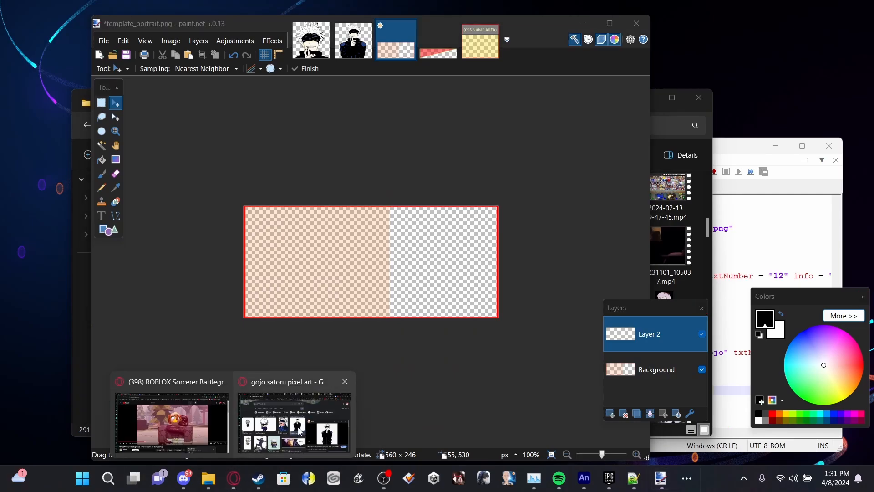
pyautogui.click(299, 432)
pyautogui.rightClick(665, 343)
pyautogui.click(702, 171)
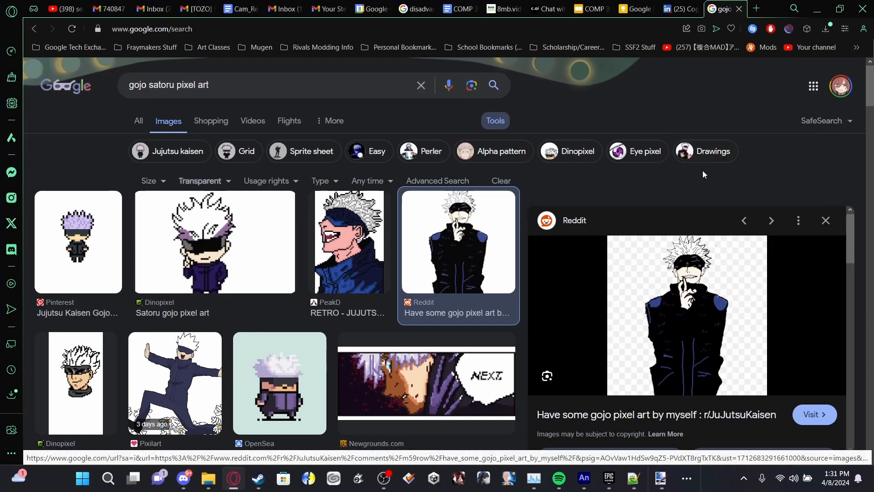
# Return to paint.net and paste the copied Gojo artwork onto Layer 2 of template_portrait.png, keeping the canvas size.
pyautogui.hotkey('alt', 'Tab')
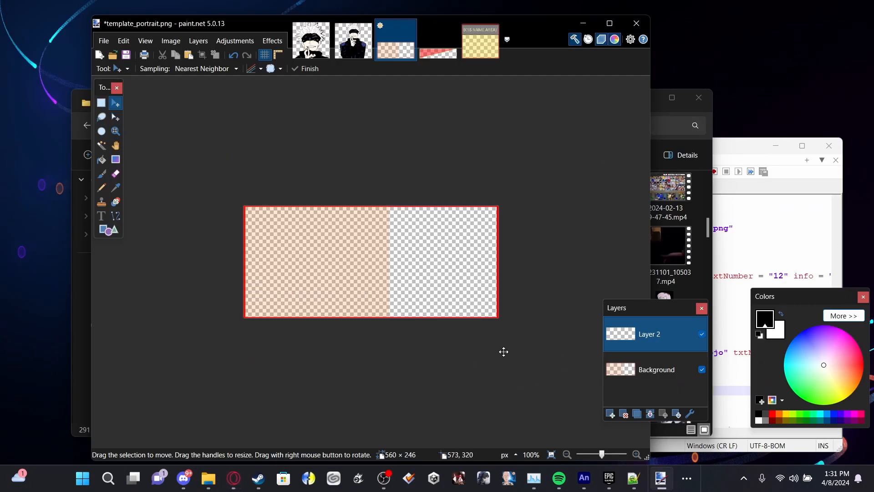
pyautogui.hotkey('ctrl', 'v')
pyautogui.click(373, 363)
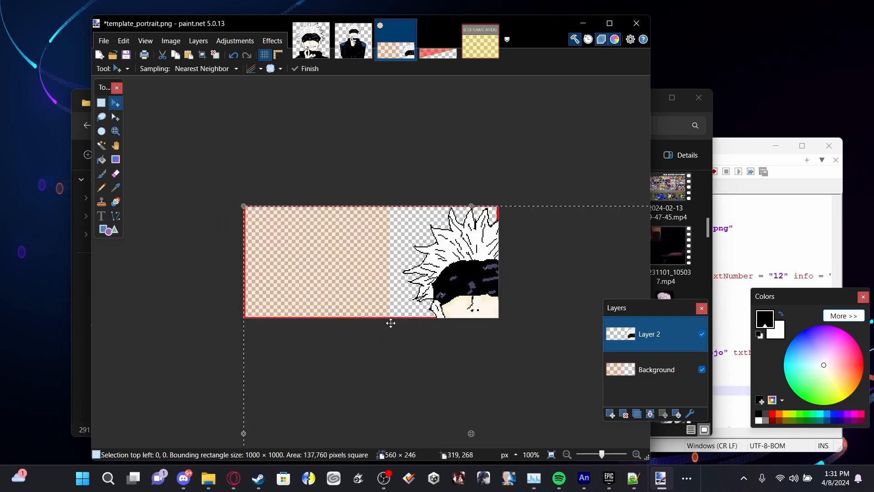
# Scale the pasted Gojo artwork to about 379 × 379 px and position his upper body within the template's orange-shaded area.
pyautogui.moveTo(369, 207); pyautogui.dragTo(209, 165)
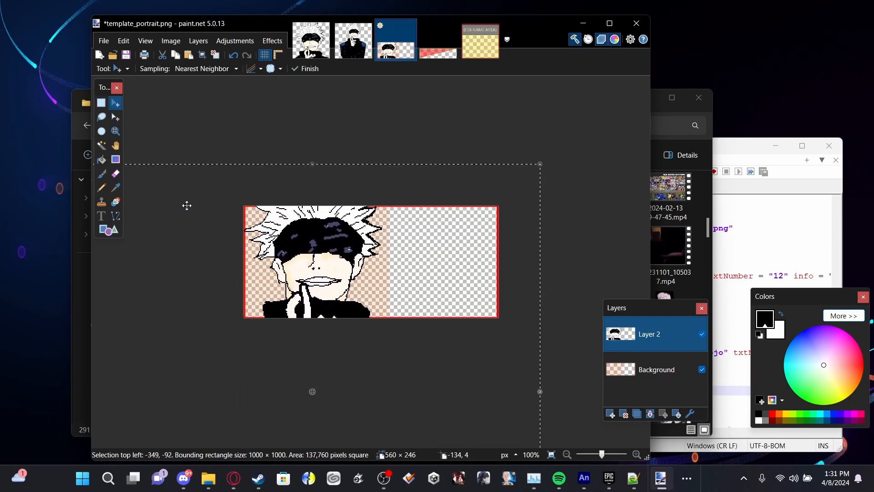
pyautogui.moveTo(187, 205); pyautogui.dragTo(280, 199)
pyautogui.moveTo(178, 162); pyautogui.dragTo(428, 378)
pyautogui.moveTo(458, 420); pyautogui.dragTo(277, 208)
pyautogui.moveTo(226, 201); pyautogui.dragTo(253, 236)
pyautogui.moveTo(312, 261); pyautogui.dragTo(288, 234)
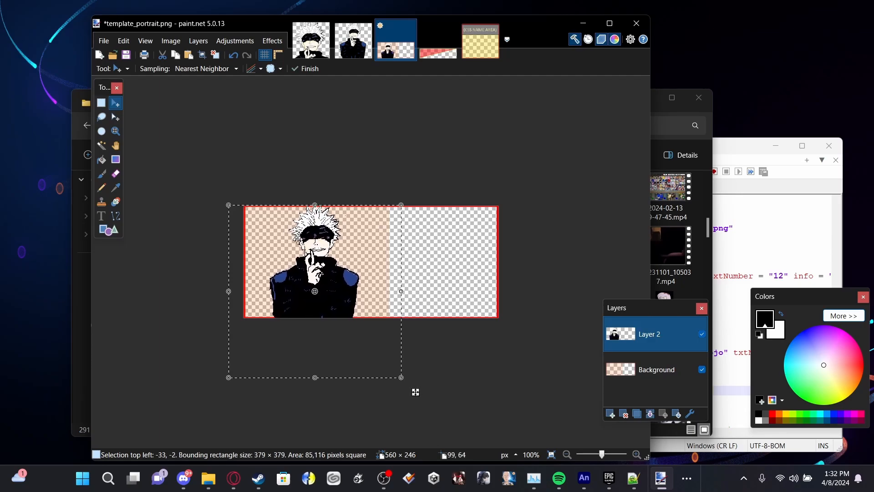
# Delete the template's Background layer and clear the selection around the Gojo artwork.
pyautogui.click(617, 379)
pyautogui.click(623, 414)
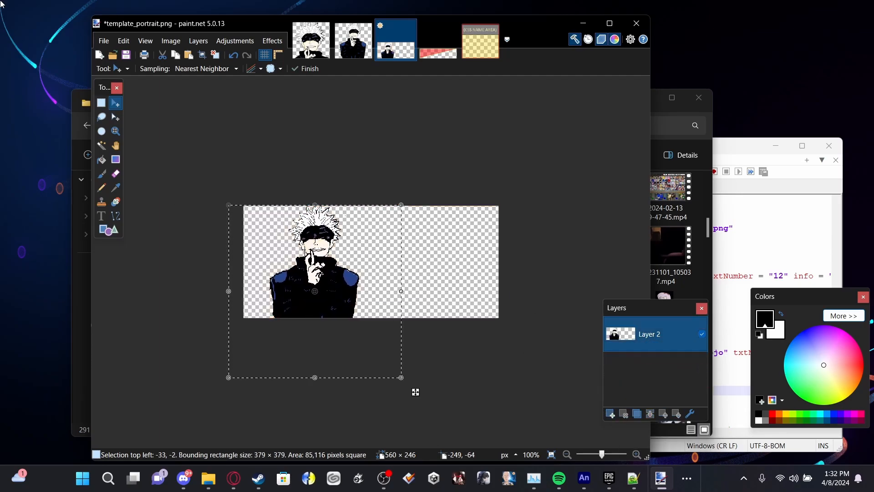
pyautogui.click(101, 102)
pyautogui.click(149, 129)
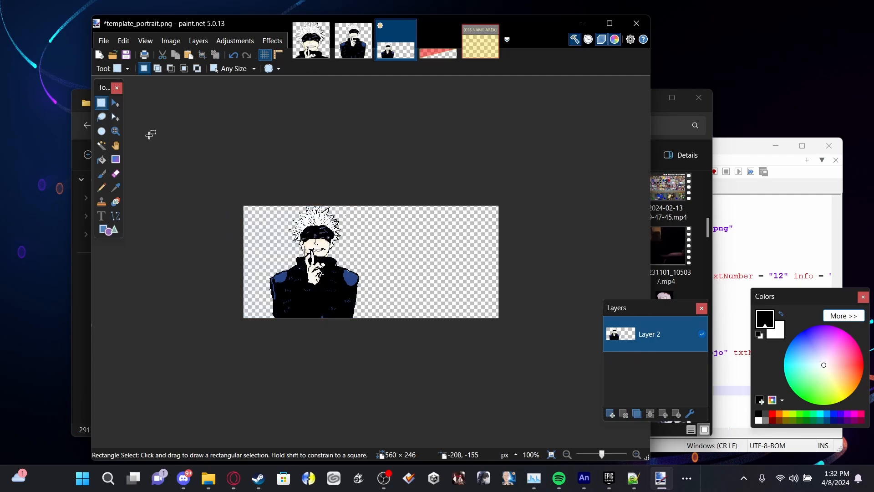
# Save the portrait image as gojo.png in the assets/char_portrait folder, keeping the default PNG settings.
pyautogui.hotkey('ctrl', 'shift', 's')
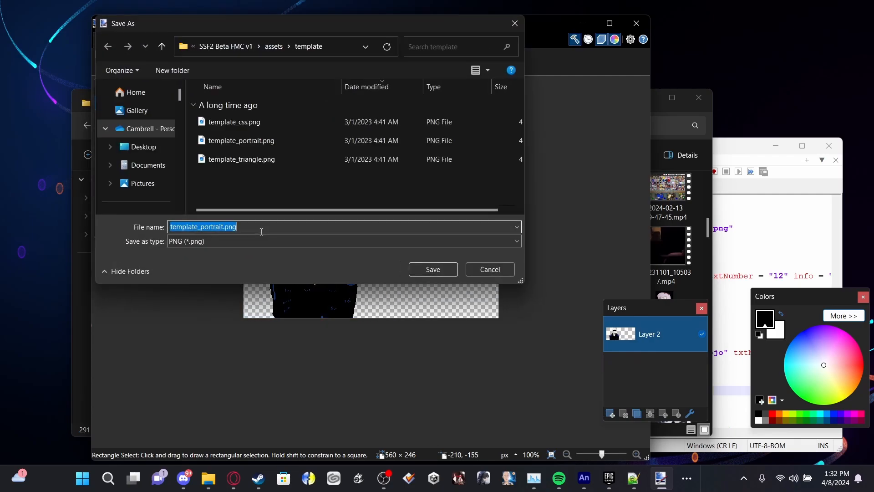
pyautogui.doubleClick(223, 226)
pyautogui.write('gojo')
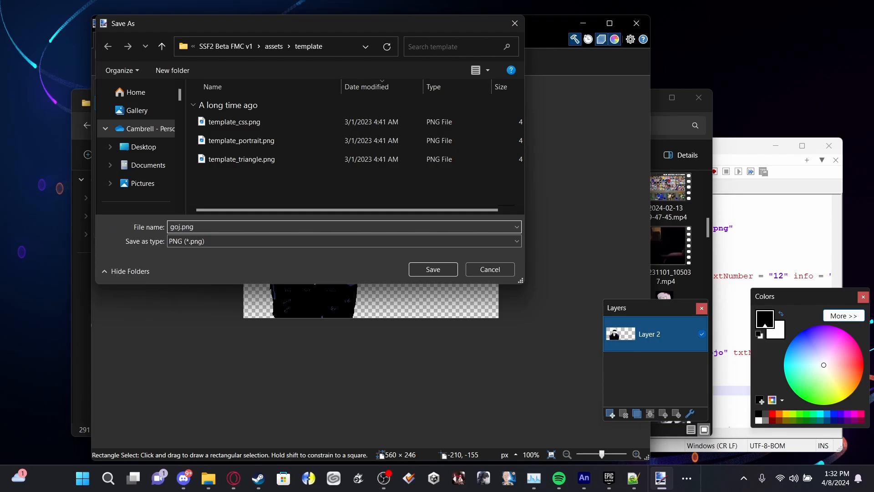
pyautogui.click(275, 52)
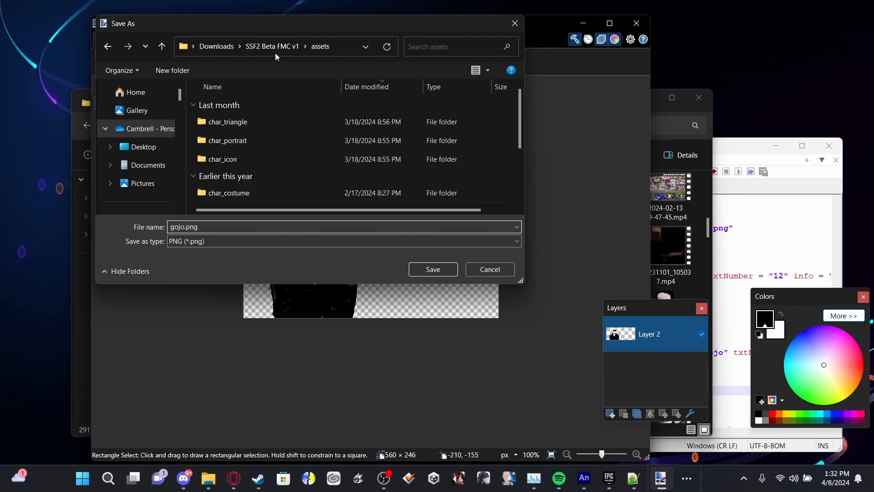
pyautogui.doubleClick(260, 143)
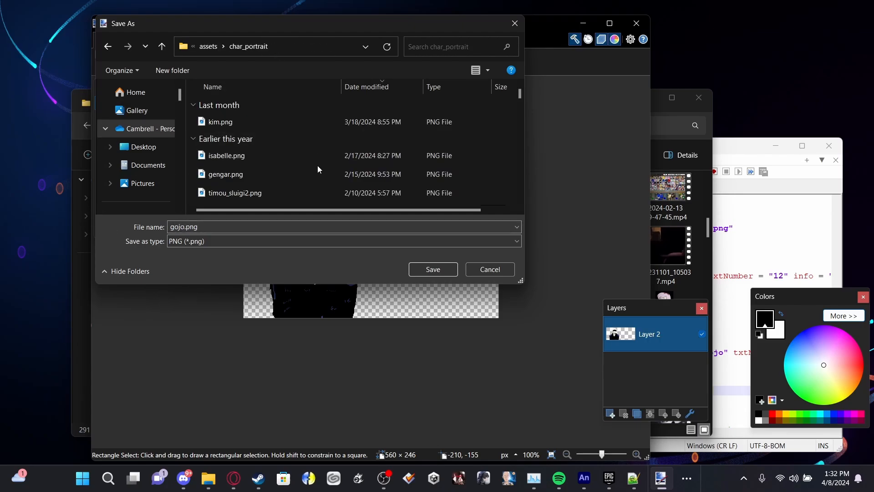
pyautogui.click(433, 269)
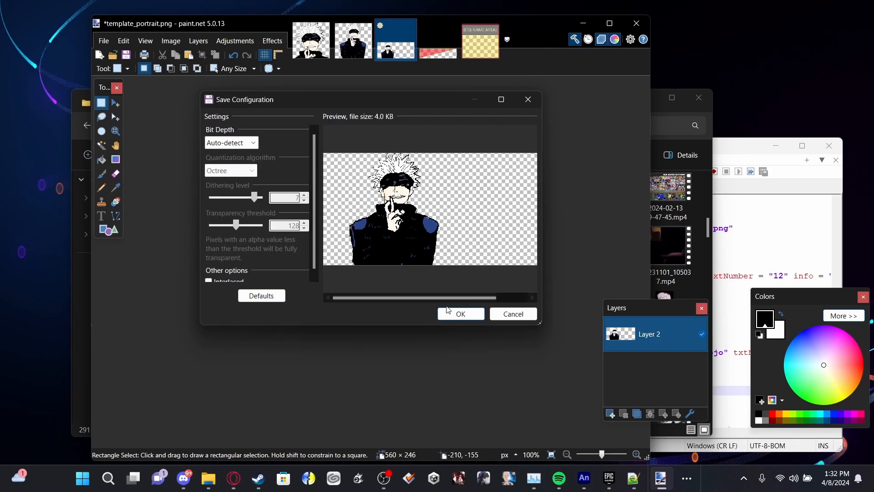
pyautogui.click(449, 311)
# Add a new layer to template_triangle.png and paste the copied Gojo artwork onto it, keeping the canvas size.
pyautogui.click(437, 56)
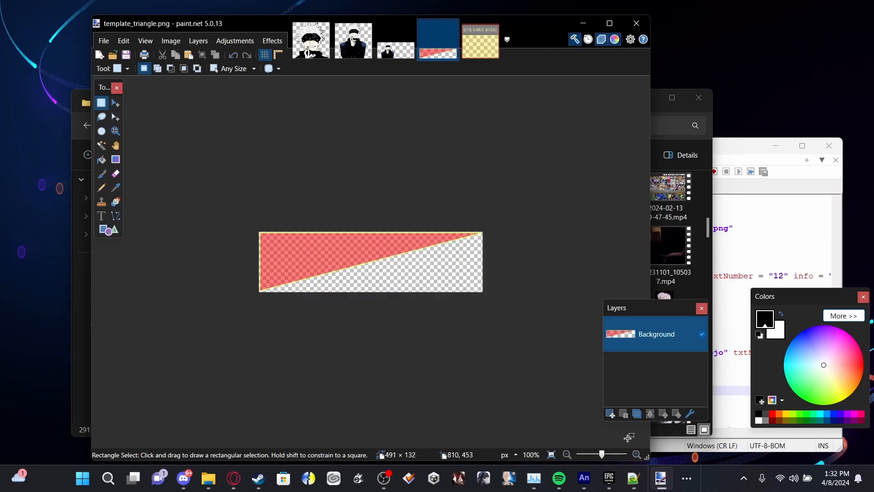
pyautogui.click(610, 414)
pyautogui.hotkey('ctrl', 'v')
pyautogui.click(319, 344)
# Scale the pasted Gojo artwork to about 398 × 399 px and position his head over the wide end of the red triangle.
pyautogui.moveTo(411, 325); pyautogui.dragTo(387, 253)
pyautogui.moveTo(185, 164)
pyautogui.mouseDown()
pyautogui.moveTo(258, 202)
pyautogui.moveTo(360, 288)
pyautogui.mouseUp()
pyautogui.moveTo(476, 409); pyautogui.dragTo(231, 250)
pyautogui.moveTo(307, 273); pyautogui.dragTo(278, 261)
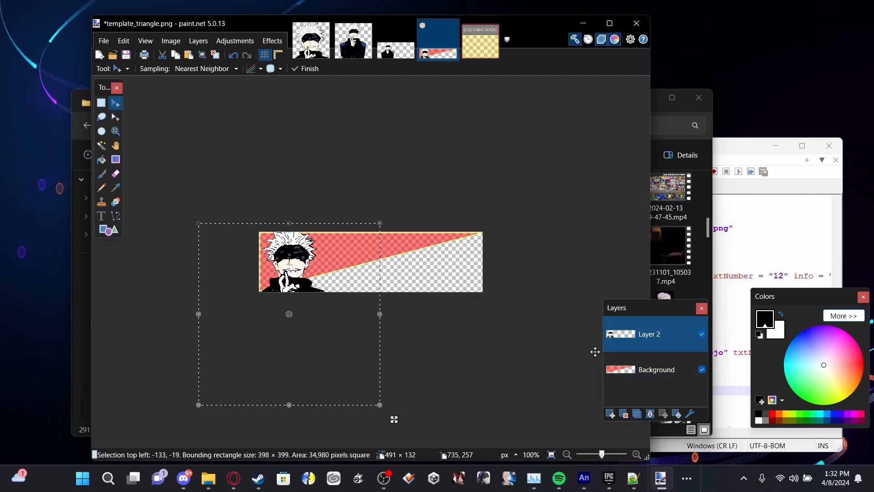
# Delete the triangle template's Background layer and save the image as gojo_triangle.png in assets/char_triangle with default PNG settings.
pyautogui.click(638, 384)
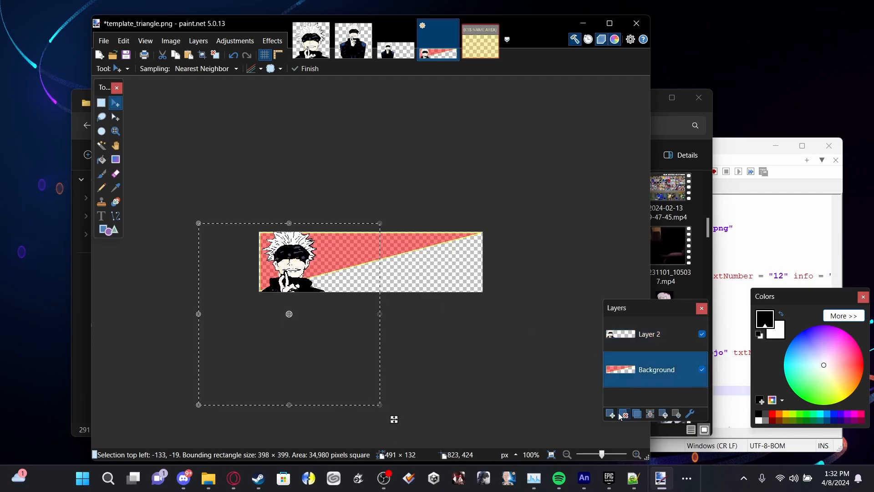
pyautogui.click(620, 415)
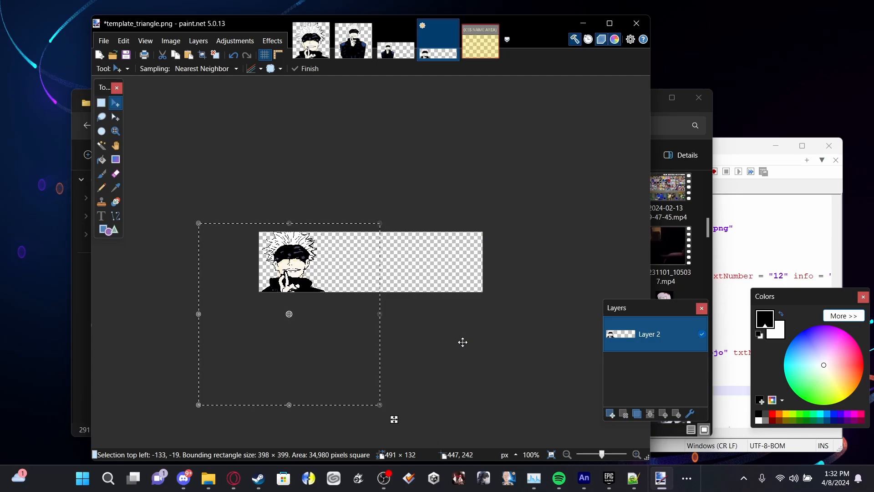
pyautogui.hotkey('ctrl', 'shift', 's')
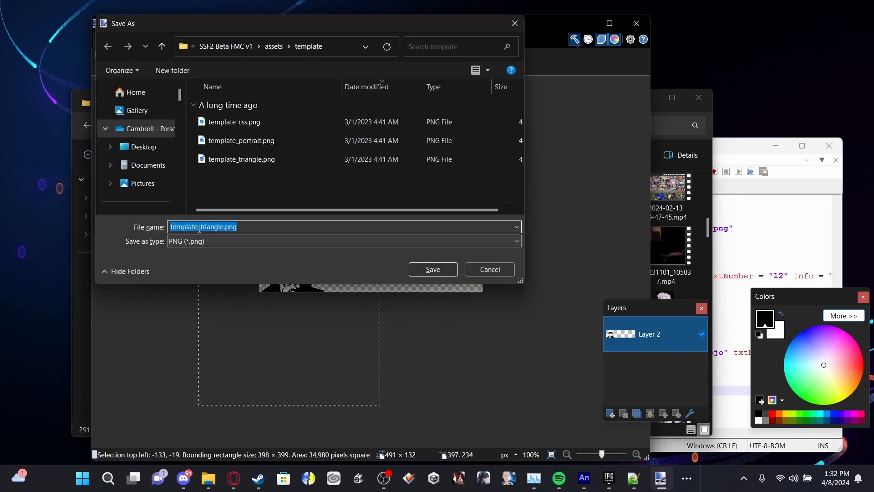
pyautogui.moveTo(199, 228); pyautogui.dragTo(146, 232)
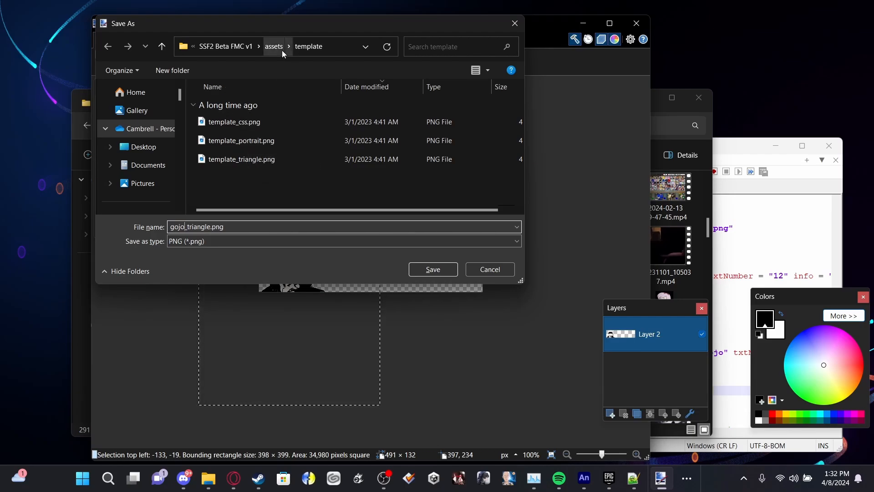
pyautogui.click(266, 50)
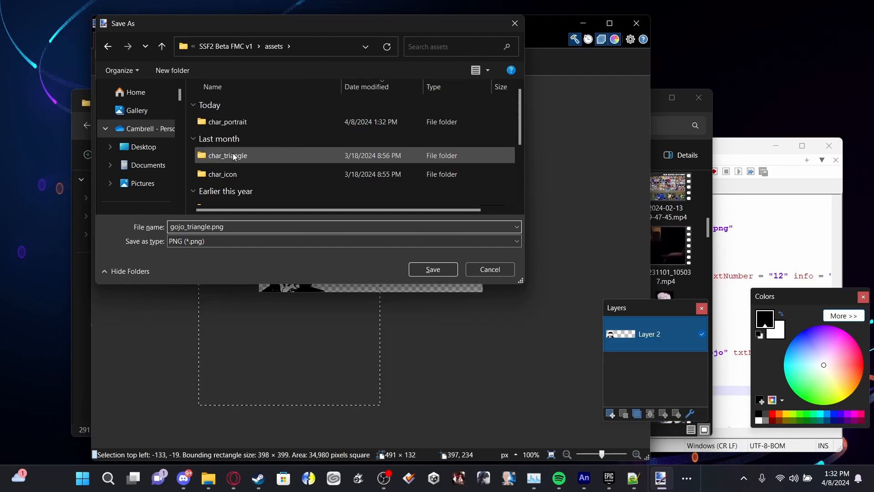
pyautogui.click(234, 157)
pyautogui.doubleClick(234, 156)
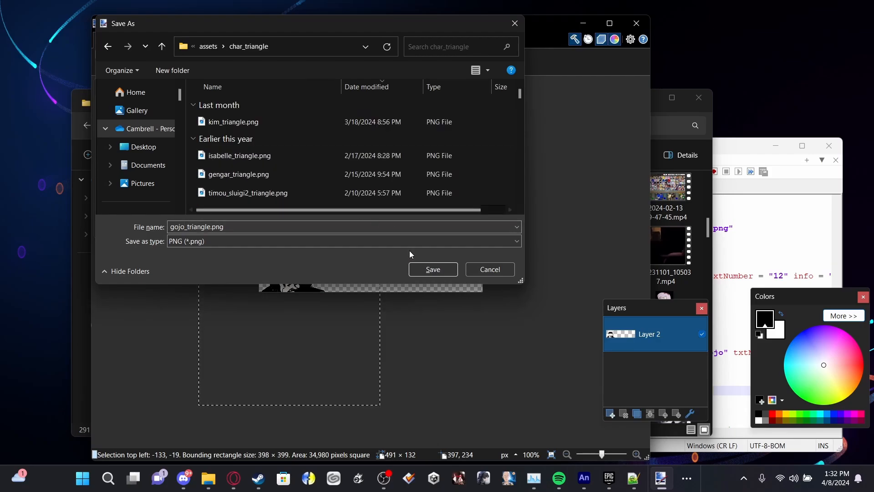
pyautogui.click(423, 270)
pyautogui.click(459, 312)
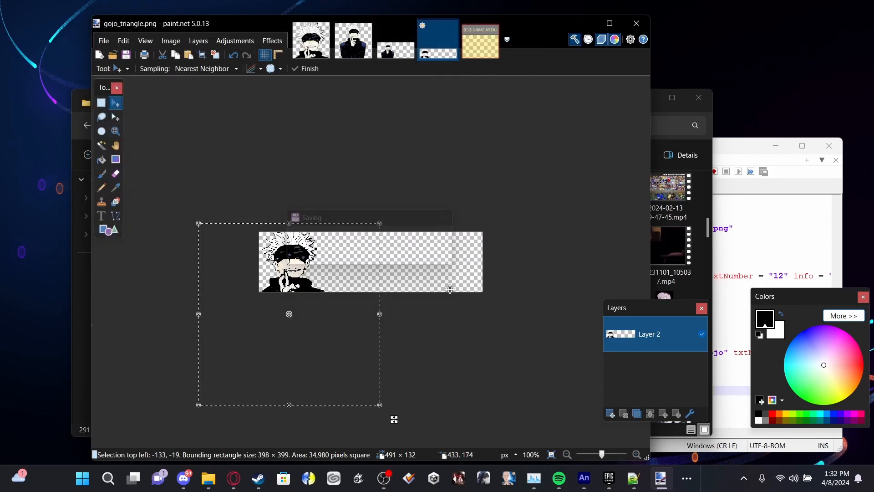
# Add a new layer to template_css.png and paste the Gojo artwork onto it, keeping the canvas size.
pyautogui.click(481, 45)
pyautogui.click(610, 413)
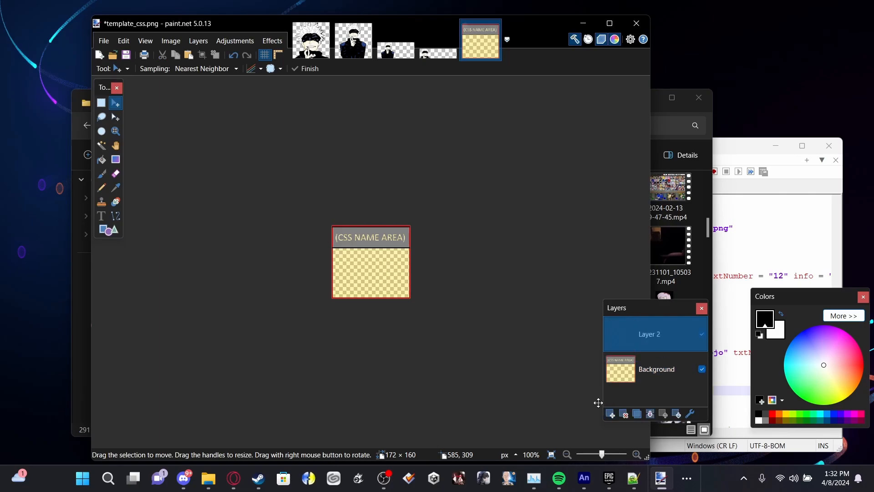
pyautogui.hotkey('ctrl', 'v')
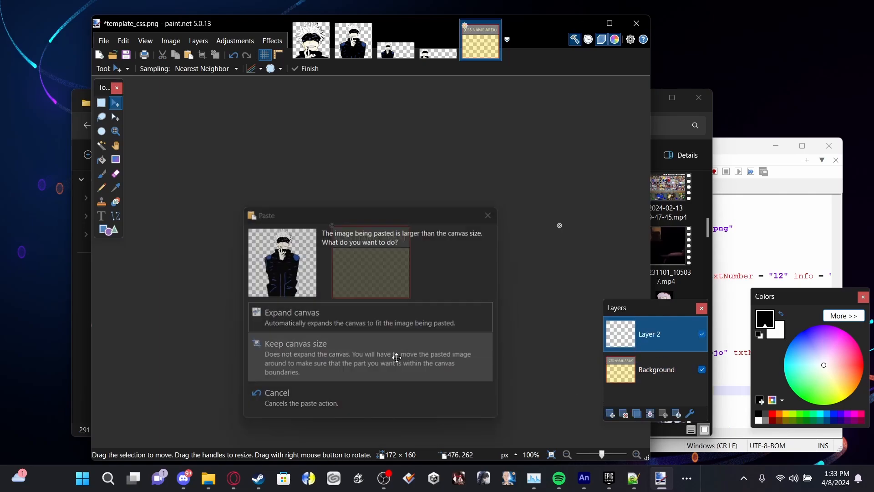
pyautogui.click(394, 357)
# Scale the pasted Gojo artwork to about 354 × 354 px and position his head in the yellow area below the CSS name area.
pyautogui.moveTo(503, 332); pyautogui.dragTo(306, 300)
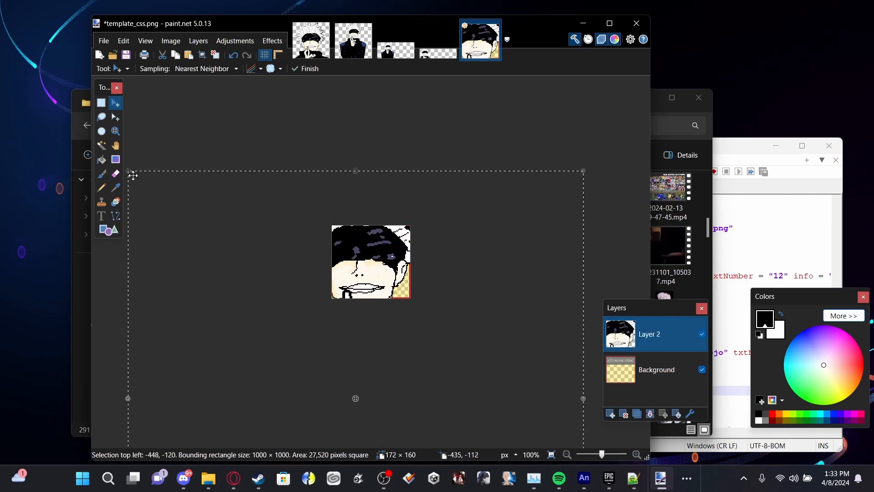
pyautogui.moveTo(133, 175); pyautogui.dragTo(422, 322)
pyautogui.moveTo(501, 349); pyautogui.dragTo(367, 277)
pyautogui.moveTo(284, 245); pyautogui.dragTo(295, 256)
pyautogui.moveTo(339, 278); pyautogui.dragTo(337, 270)
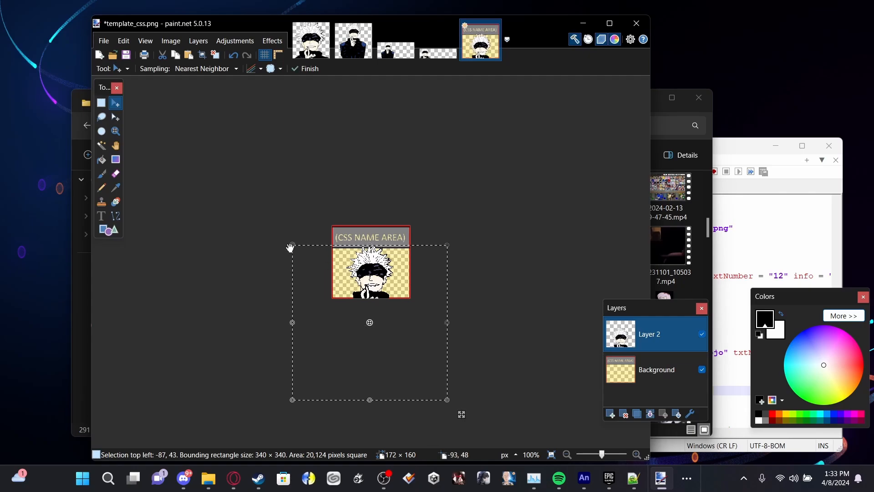
pyautogui.moveTo(289, 247); pyautogui.dragTo(284, 240)
pyautogui.moveTo(337, 268); pyautogui.dragTo(340, 273)
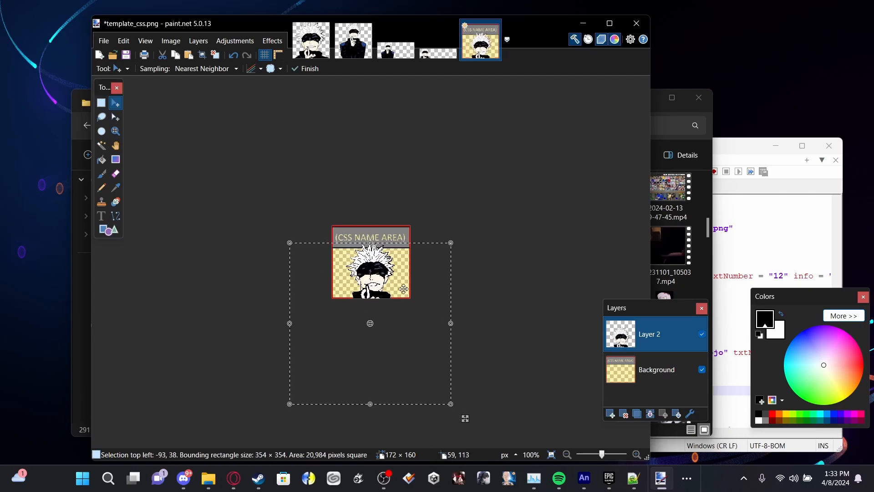
# Delete the icon template's Background layer and save the image as gojo_css.png in assets/char_icon with default PNG settings.
pyautogui.click(655, 370)
pyautogui.click(623, 414)
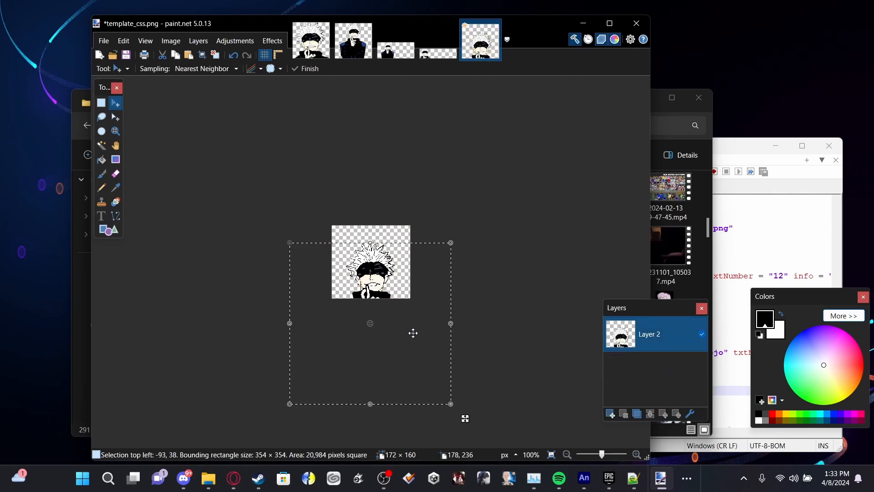
pyautogui.hotkey('ctrl', 'shift', 's')
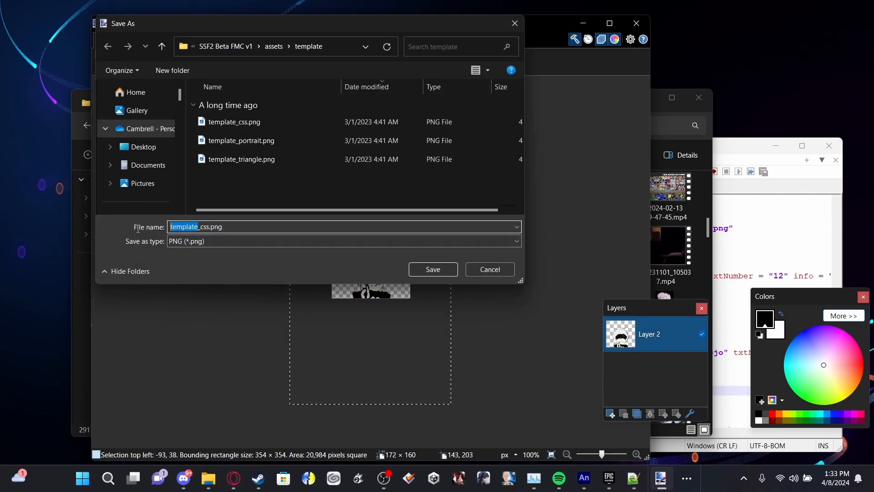
pyautogui.write('gojo')
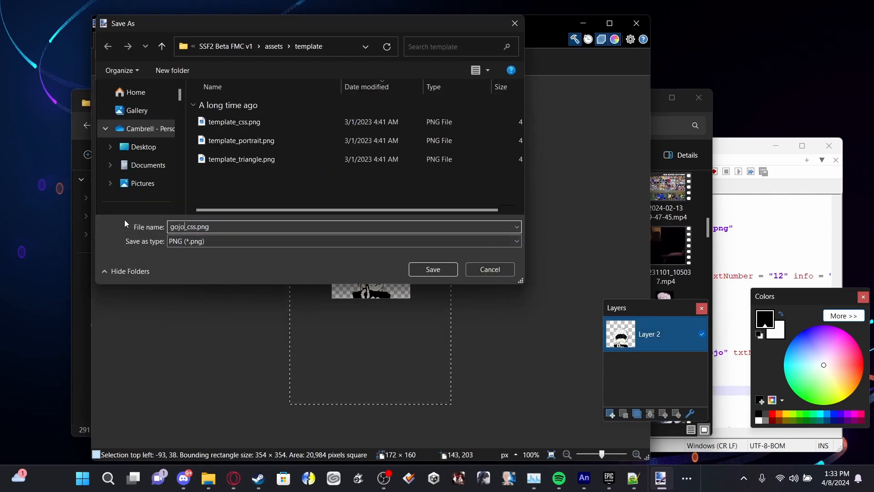
pyautogui.click(273, 46)
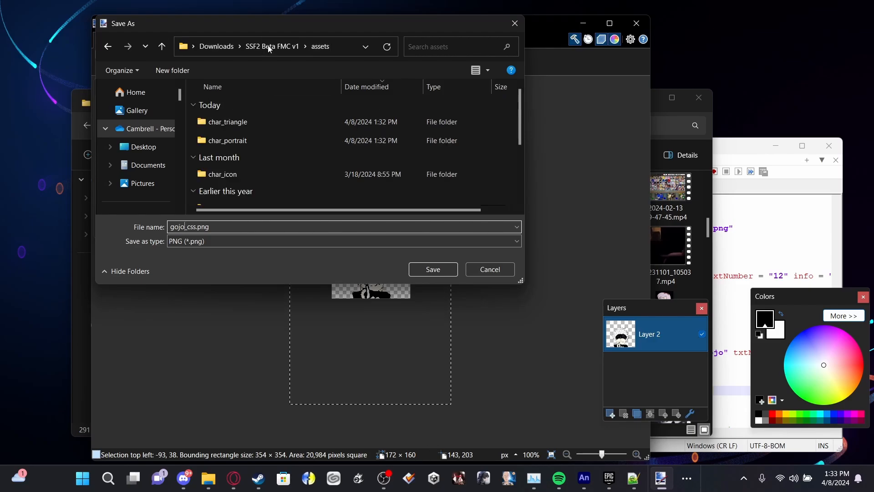
pyautogui.doubleClick(239, 175)
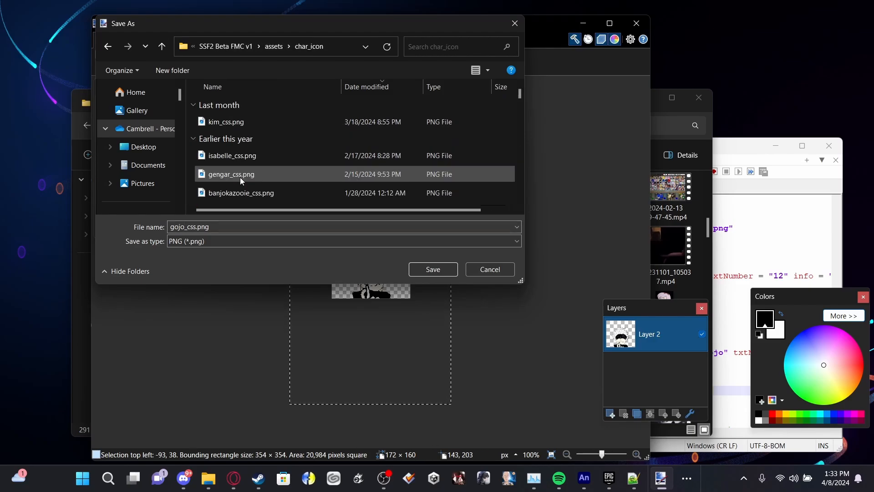
pyautogui.click(441, 271)
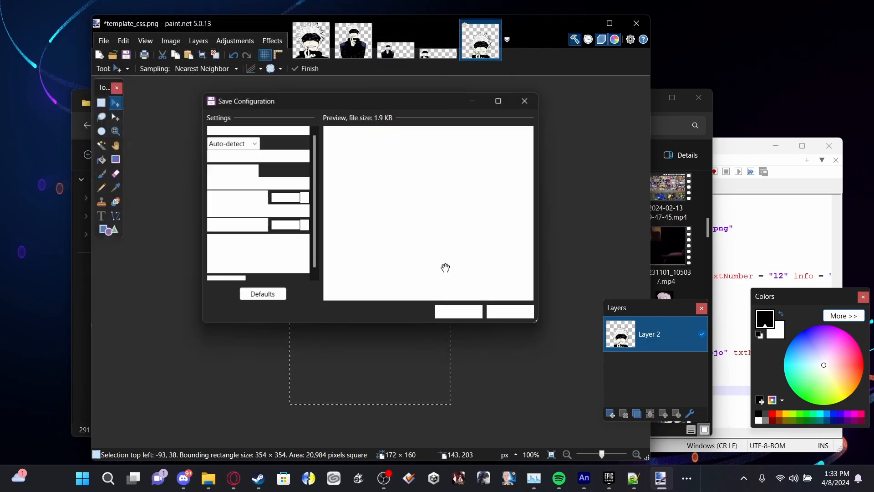
pyautogui.click(459, 313)
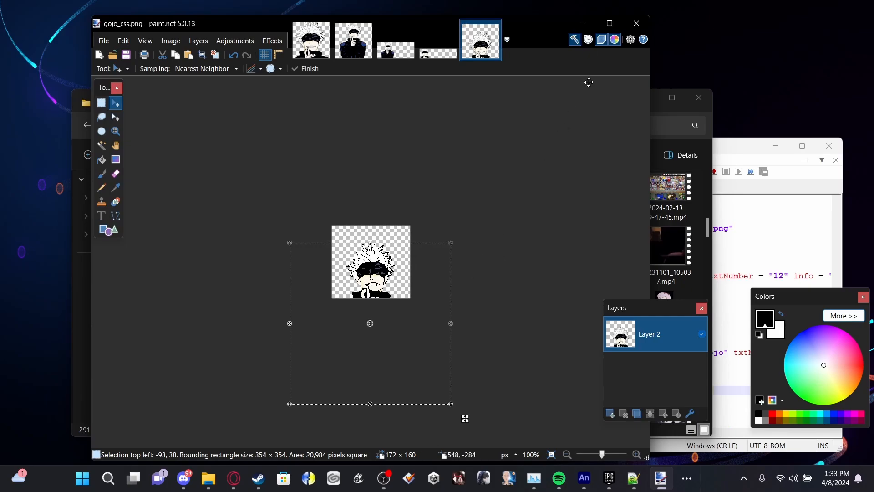
# Minimize paint.net and review the gojo entries in fighter.xml and mappings.json in Notepad++.
pyautogui.click(580, 23)
pyautogui.click(745, 162)
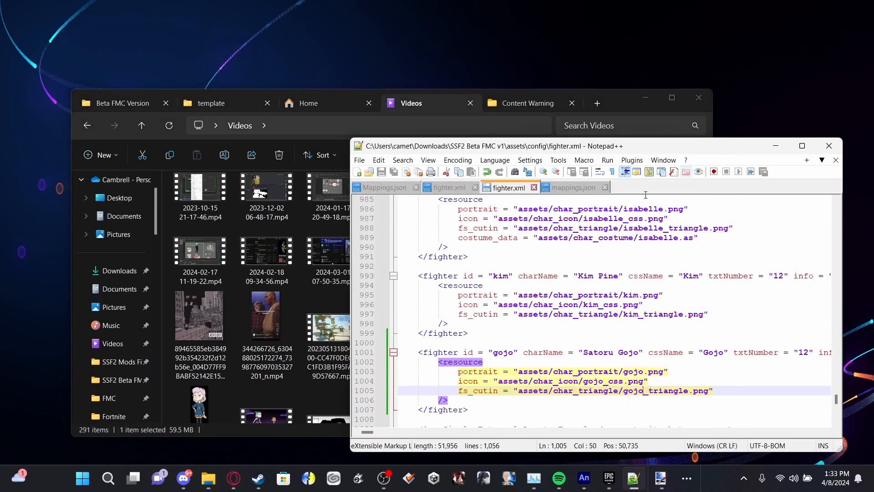
pyautogui.click(564, 188)
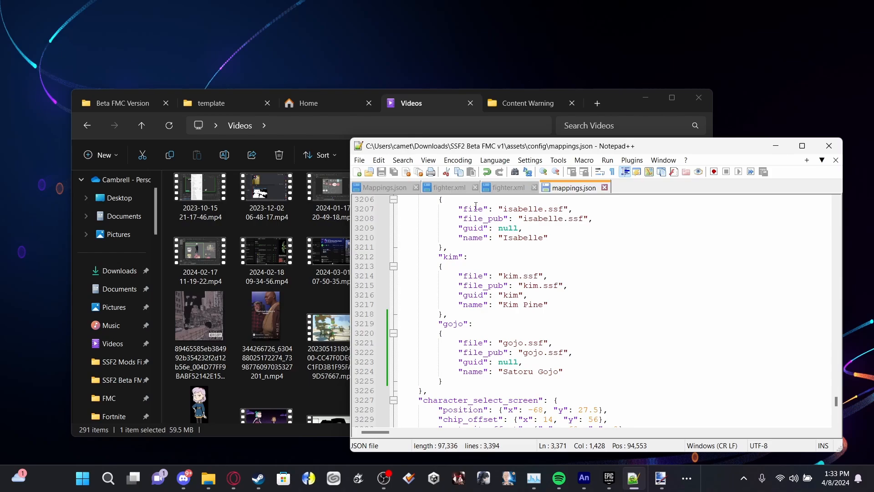
pyautogui.click(774, 148)
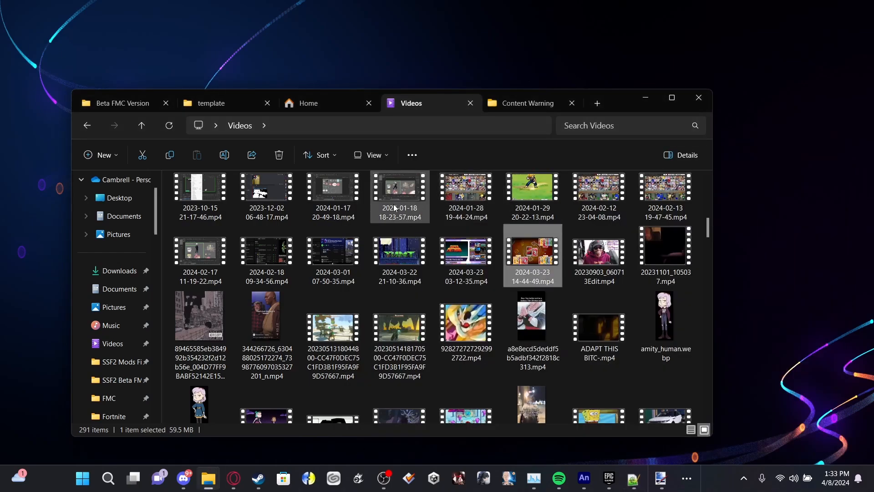
# Launch SSF2 Beta FMC from the SSF2 Beta FMC v1 folder in File Explorer and continue to the game's main menu.
pyautogui.click(212, 108)
pyautogui.hotkey('alt', 'Left')
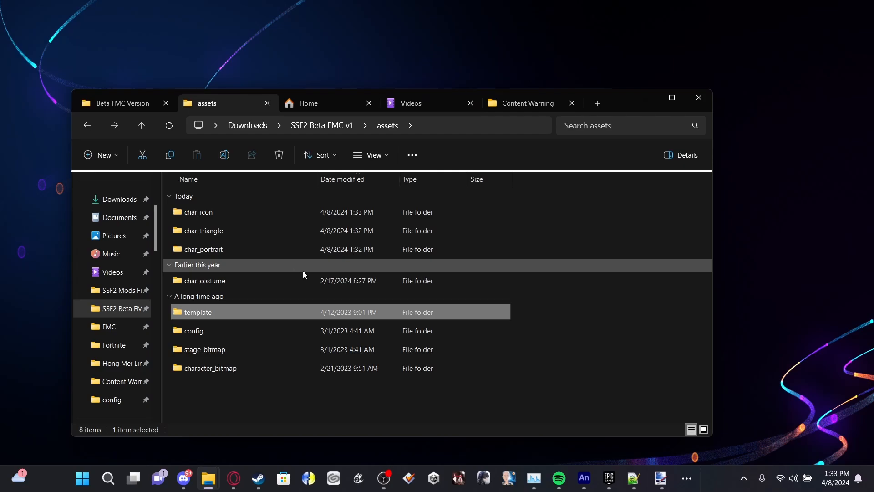
pyautogui.hotkey('alt', 'Left')
pyautogui.doubleClick(235, 269)
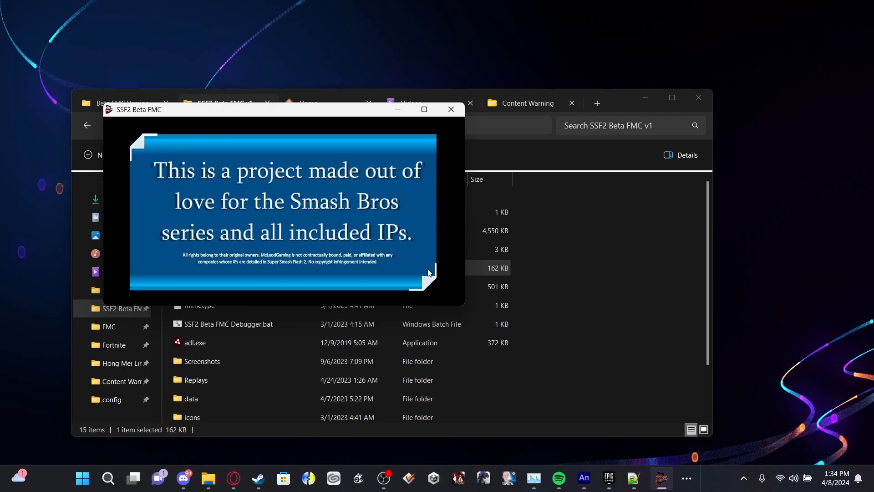
pyautogui.click(285, 264)
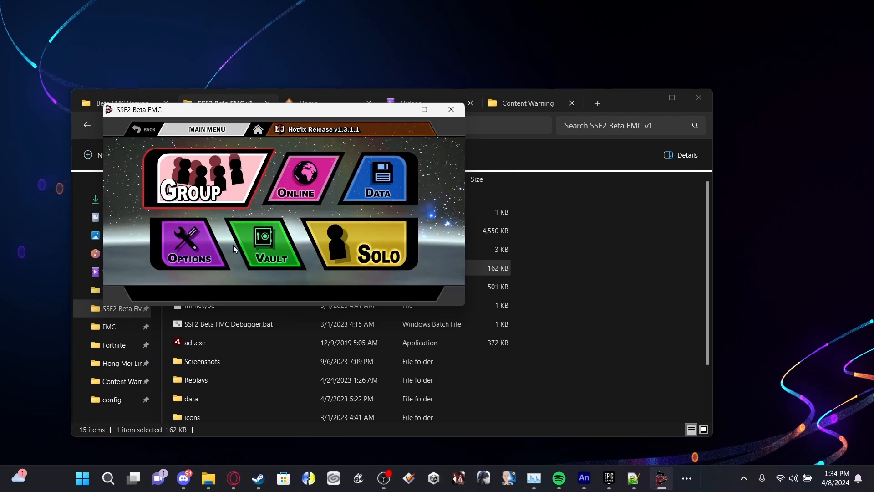
# Check the input device assigned to player 1 in the game's controls options and return to the Options screen.
pyautogui.click(193, 251)
pyautogui.click(368, 226)
pyautogui.click(215, 266)
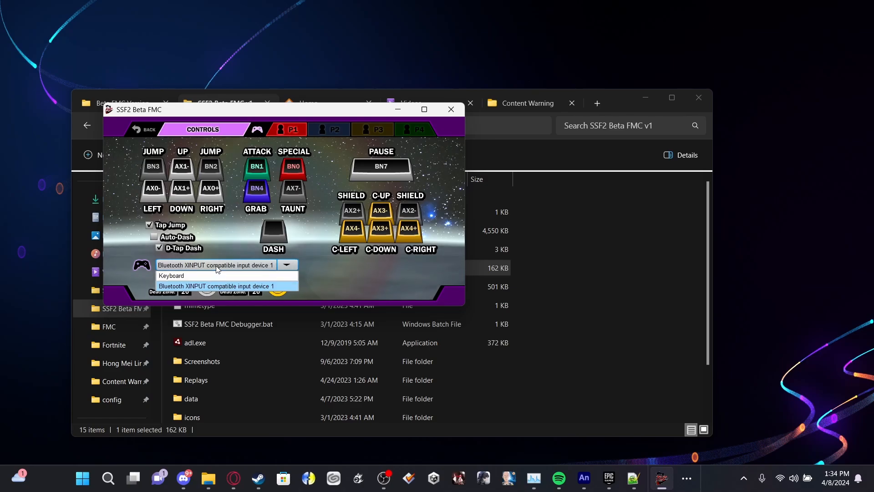
pyautogui.click(215, 266)
pyautogui.click(215, 266)
pyautogui.click(217, 265)
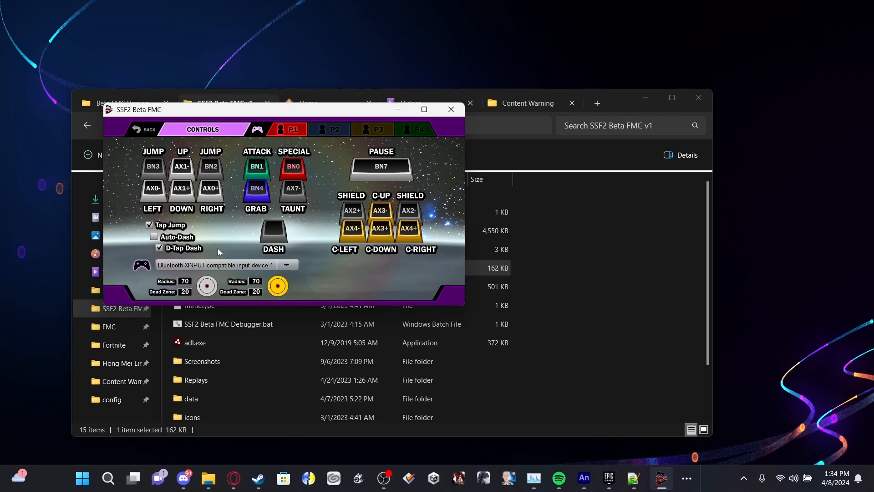
pyautogui.click(145, 130)
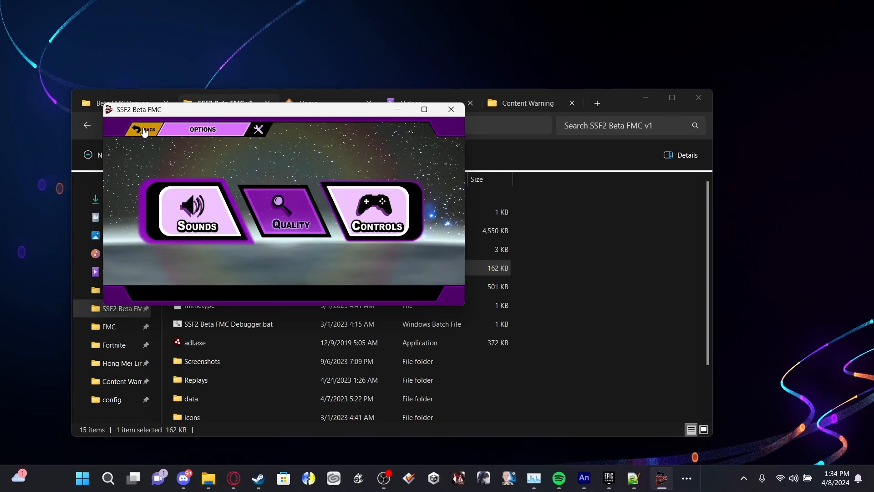
# Open Solo Training mode and browse the character select pages up to 9B MODS 3, returning to 9B MODS 2.
pyautogui.click(144, 130)
pyautogui.click(347, 244)
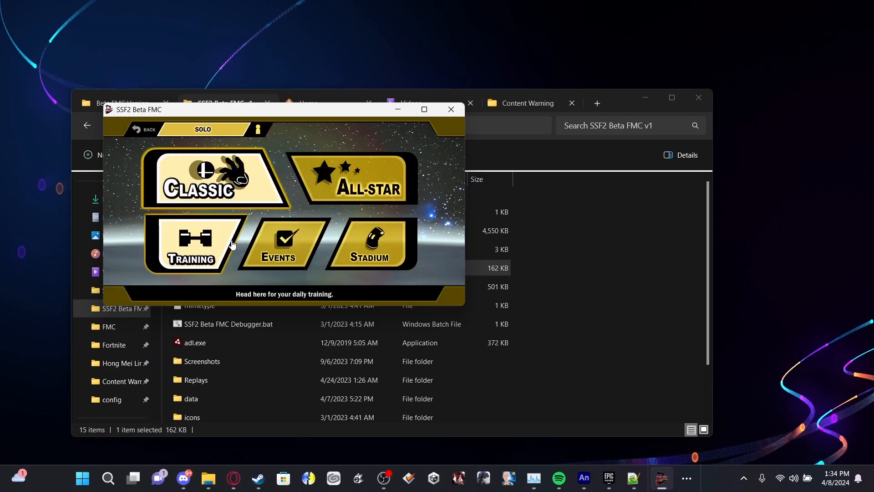
pyautogui.click(230, 247)
pyautogui.click(446, 186)
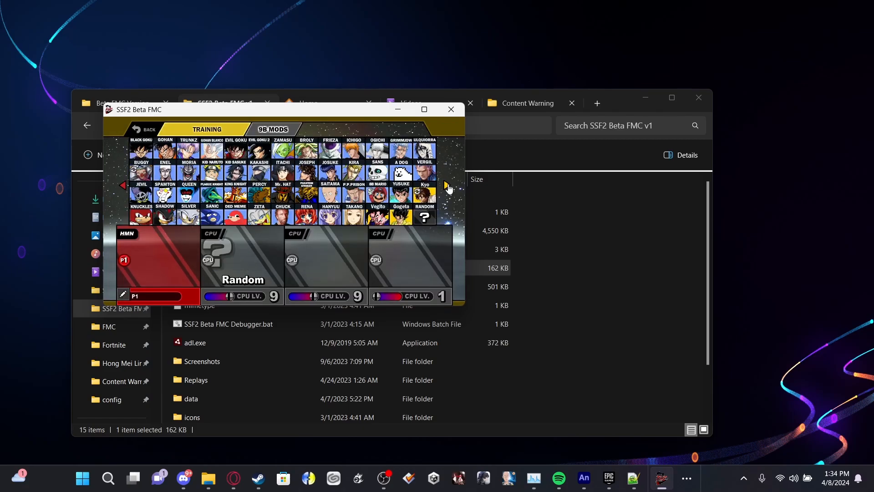
pyautogui.click(446, 186)
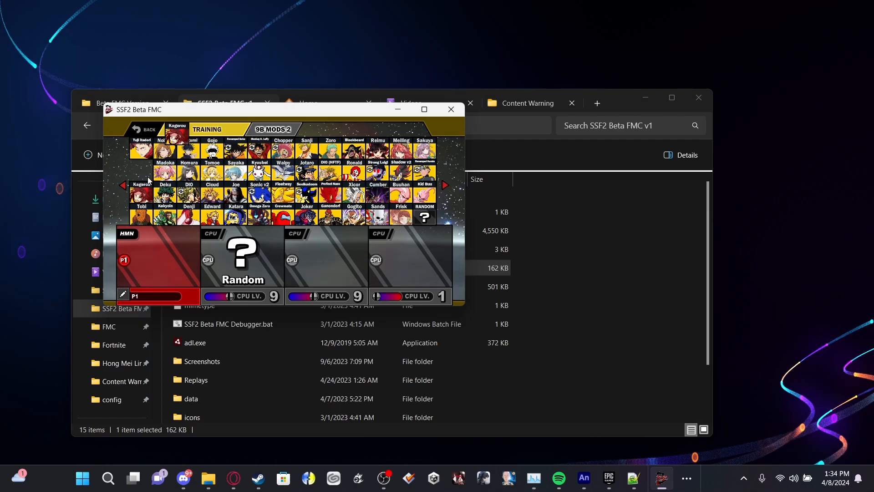
pyautogui.click(444, 185)
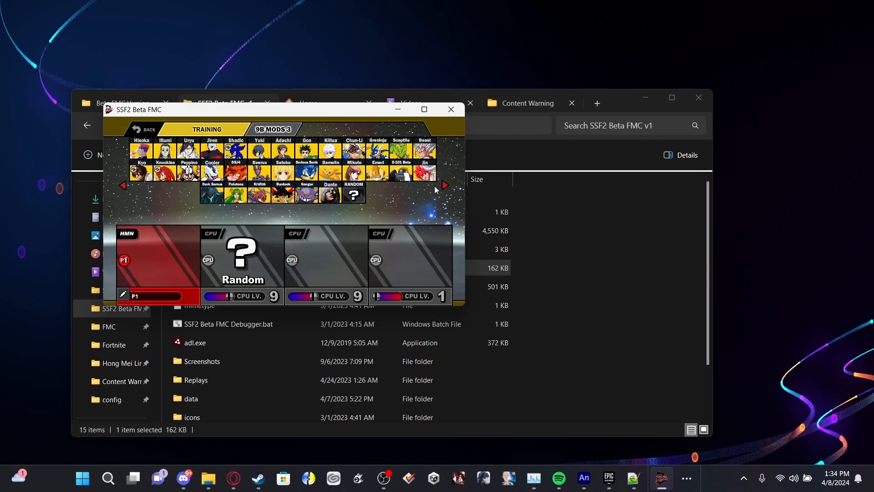
pyautogui.click(123, 185)
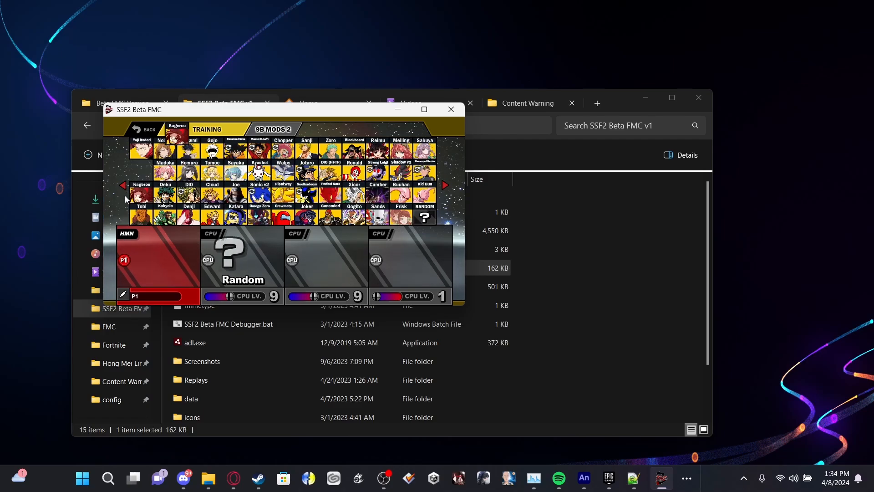
# Select Satoru Gojo for player 1 and start the training match on a stage from page 1.
pyautogui.click(125, 264)
pyautogui.click(209, 151)
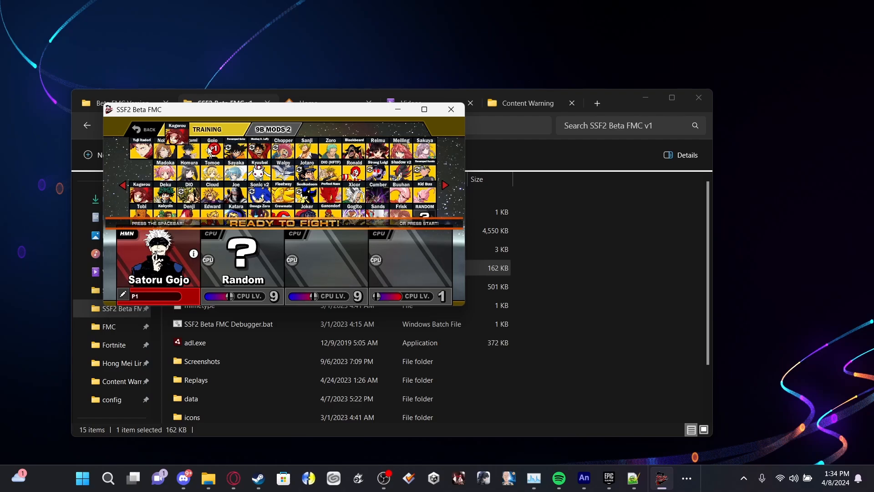
pyautogui.click(210, 151)
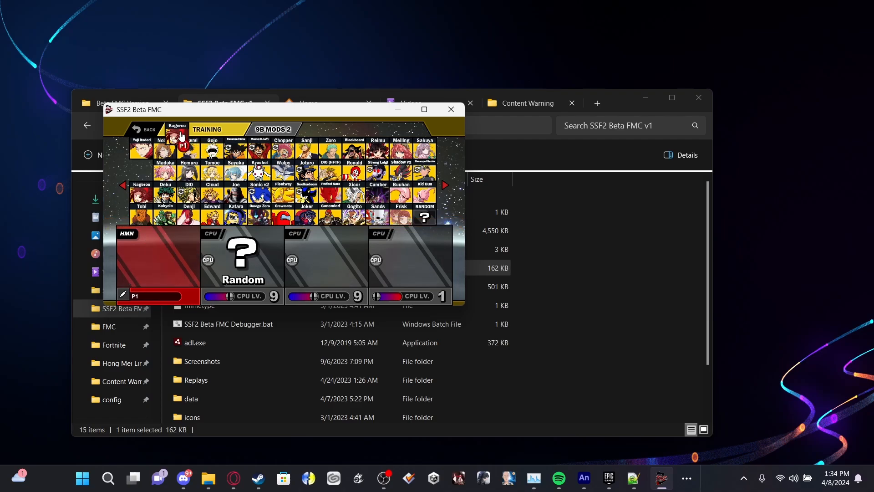
pyautogui.click(216, 156)
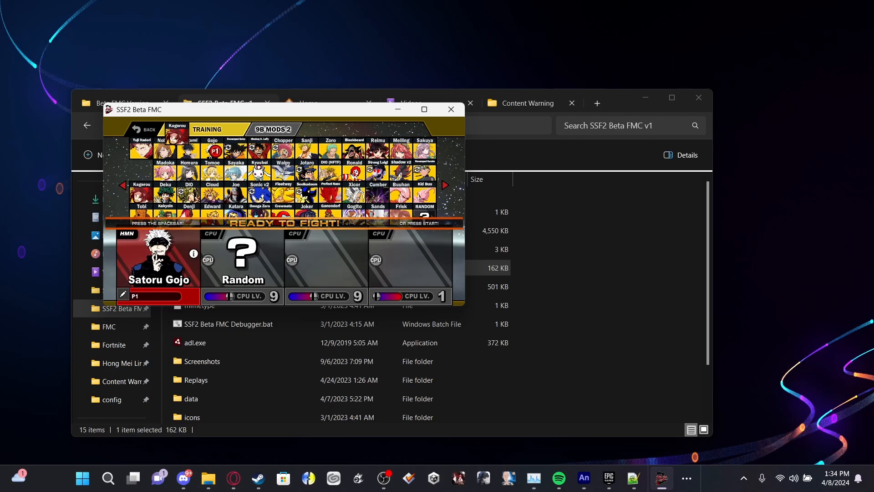
pyautogui.press('space')
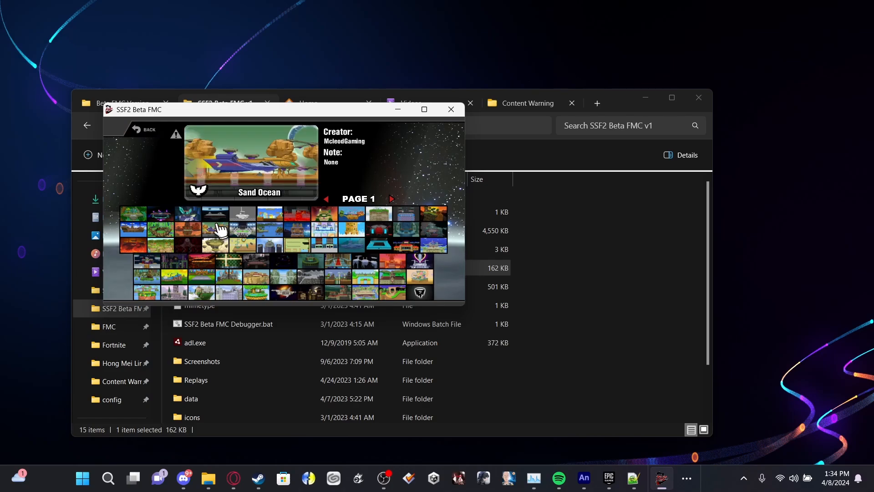
pyautogui.press('Escape')
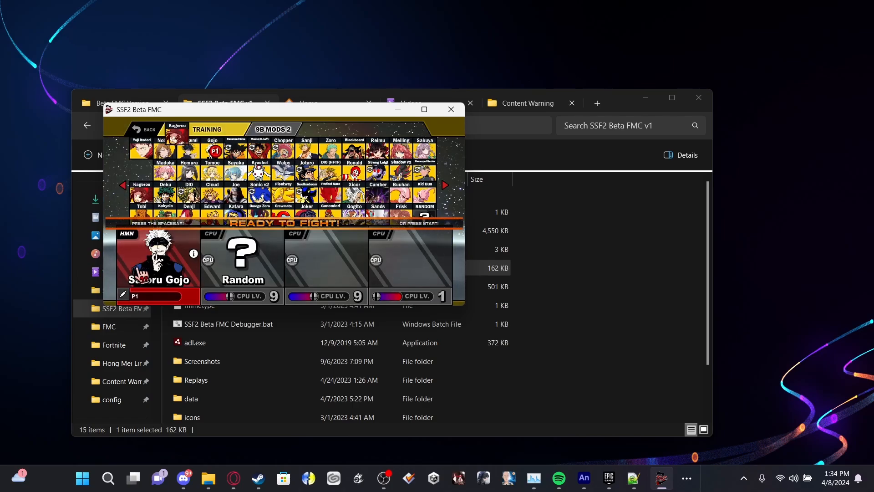
pyautogui.press('space')
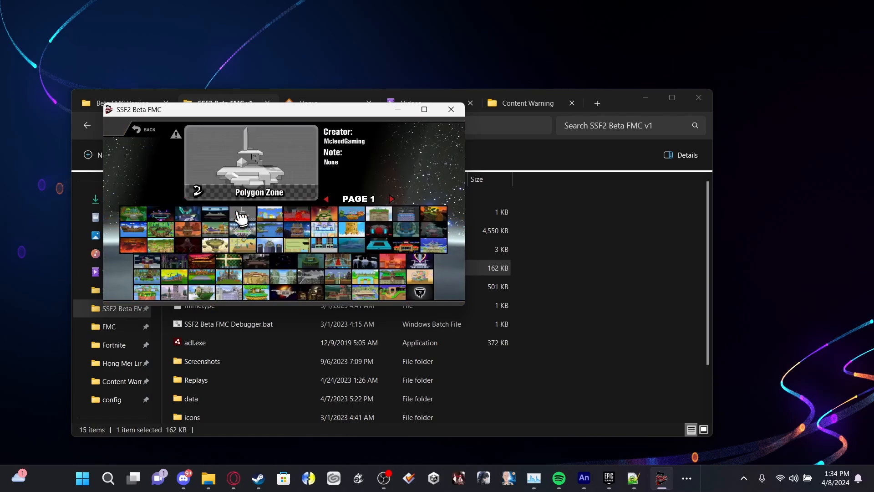
pyautogui.click(217, 218)
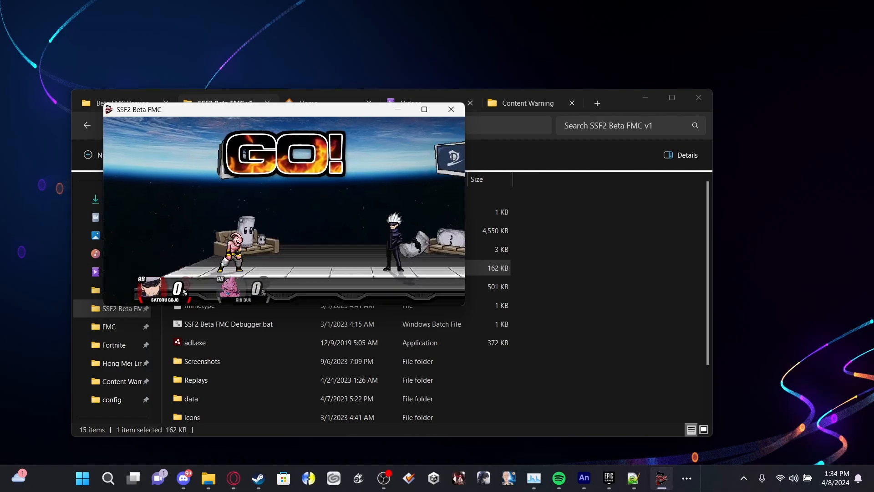
# Test Gojo in the match by moving, jumping and attacking, spawning Smash Balls and using his Final Smash.
pyautogui.press('a')
pyautogui.press('w')
pyautogui.press('w')
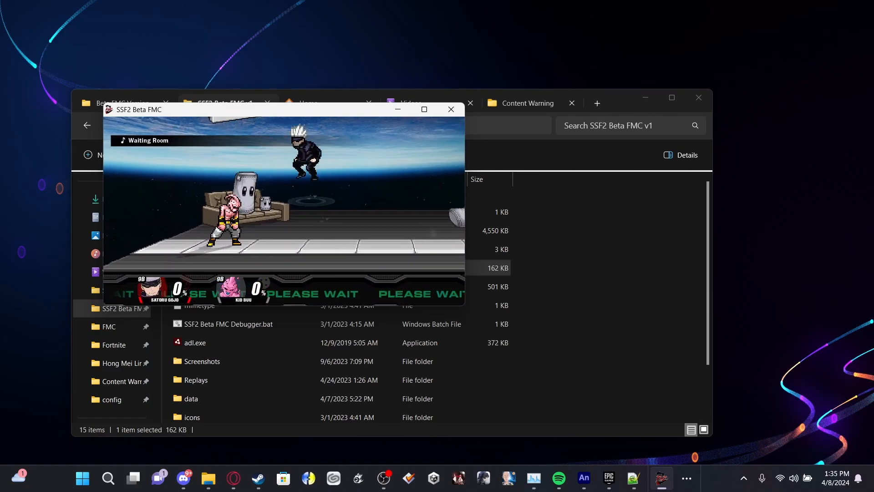
pyautogui.press('Return')
pyautogui.press('s')
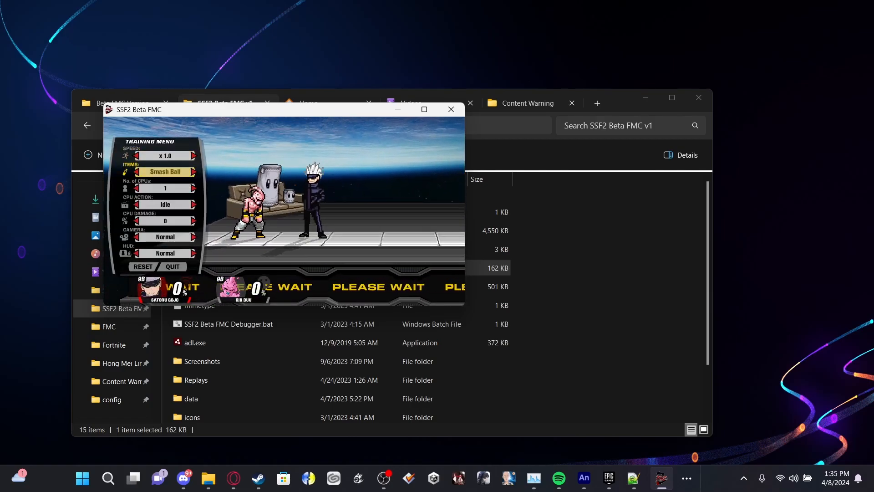
pyautogui.press('Return')
pyautogui.press('Return')
pyautogui.press('Return')
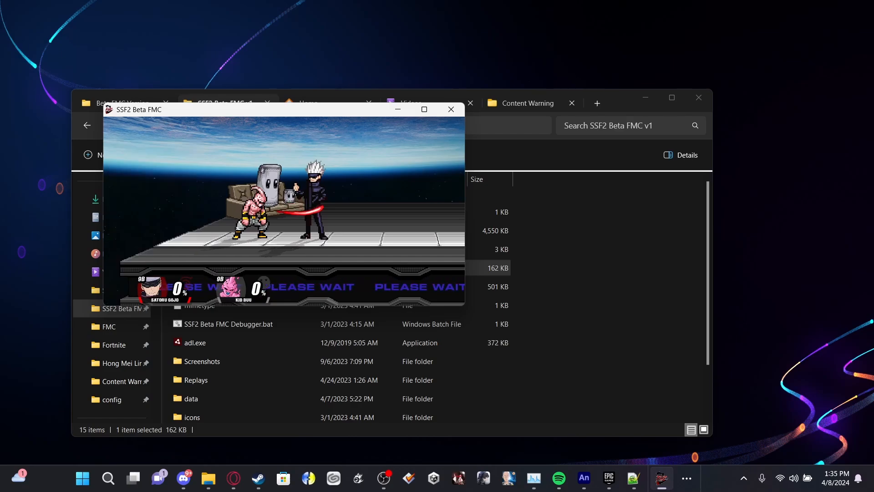
pyautogui.press('Return')
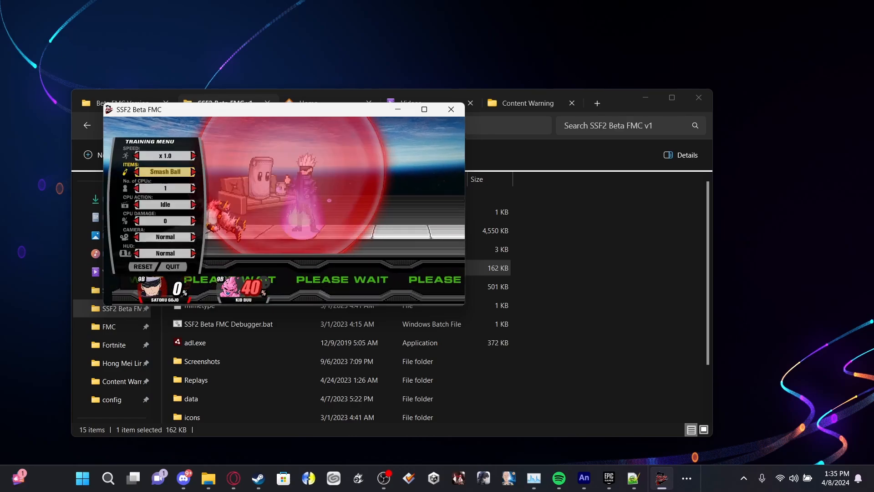
pyautogui.press('Return')
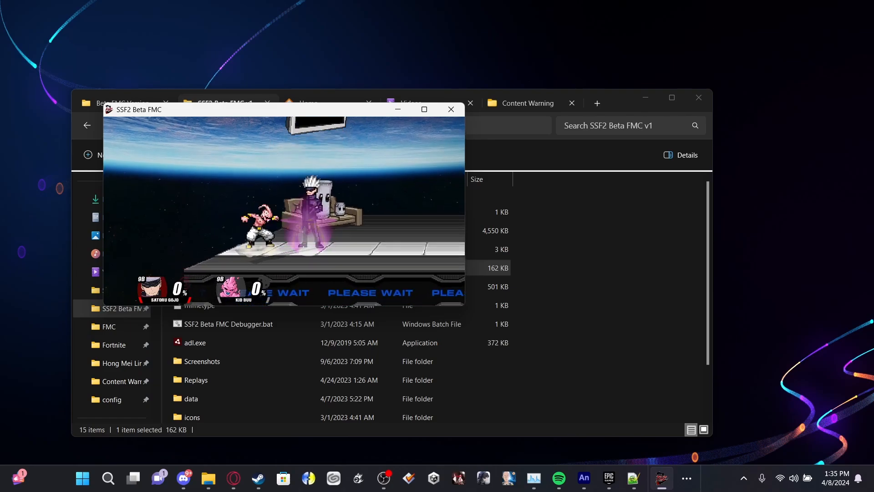
pyautogui.press('o')
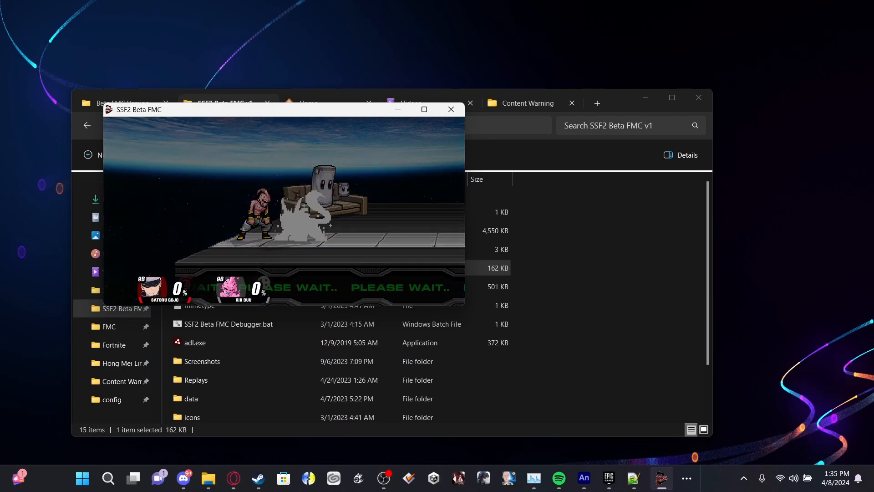
# Set the training speed to x 1.5 and switch the HUD to Advanced and back to Normal.
pyautogui.press('Return')
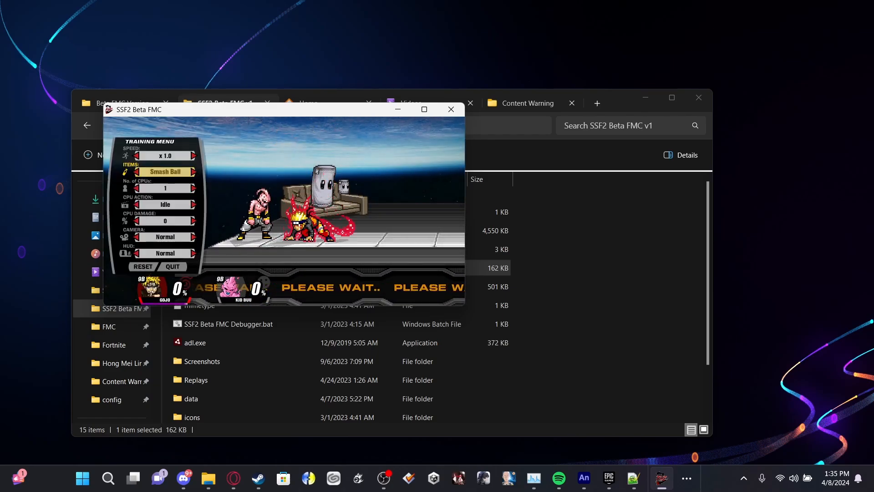
pyautogui.press('Up')
pyautogui.press('Right')
pyautogui.press('Up')
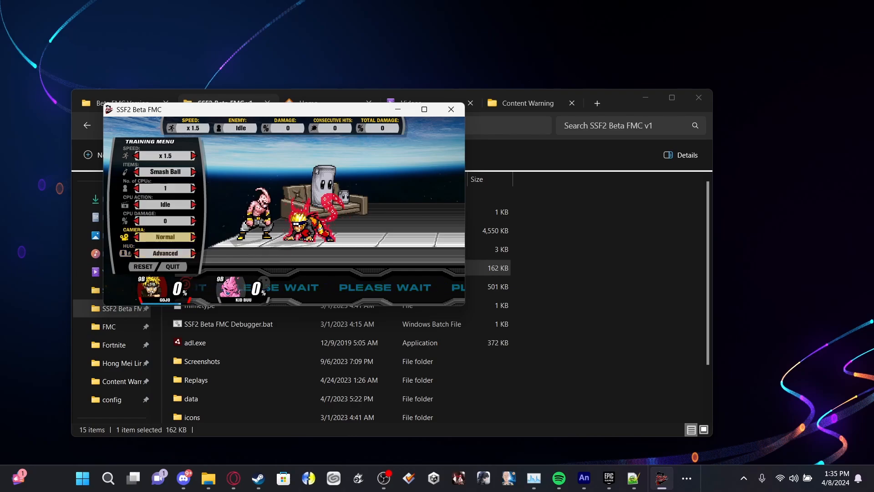
pyautogui.press('Down')
pyautogui.press('Left')
pyautogui.press('Return')
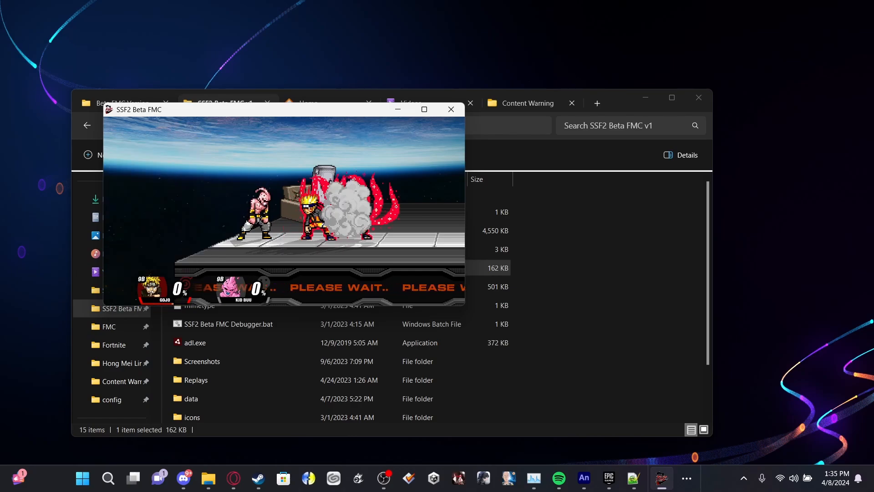
# Quit the training match and close the game.
pyautogui.press('Return')
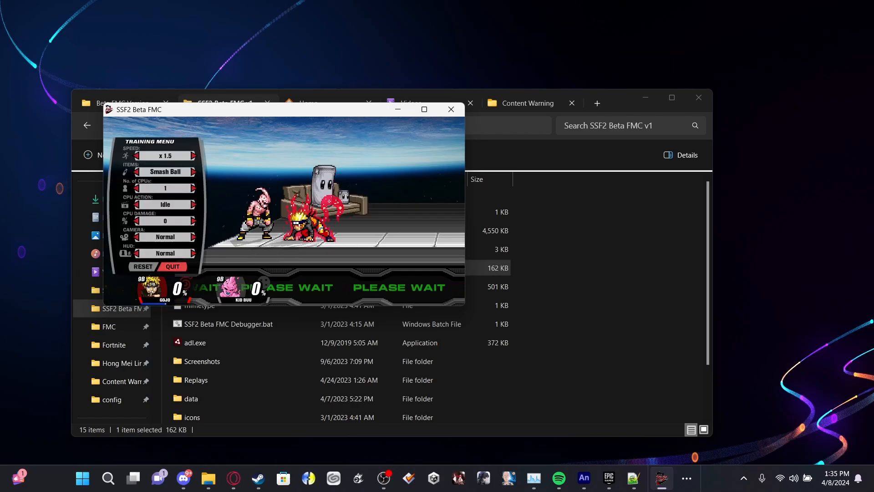
pyautogui.press('Return')
pyautogui.press('Return')
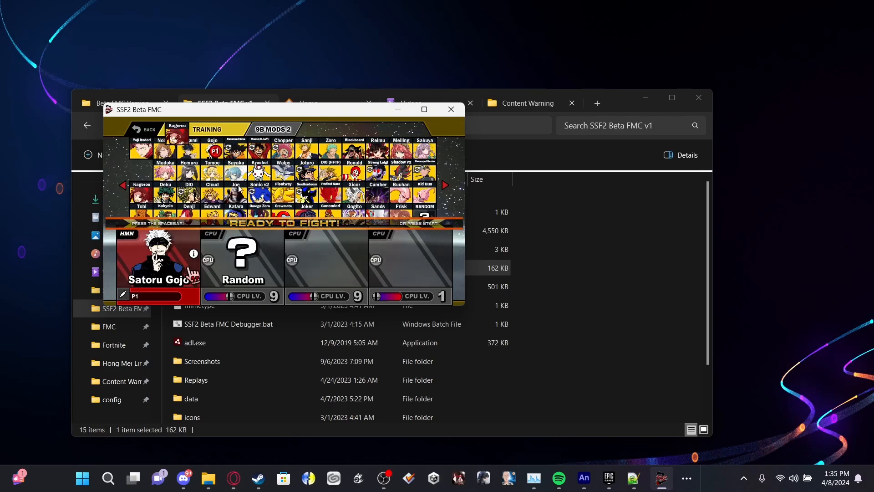
pyautogui.click(451, 109)
# Switch to Notepad++, remove "timou_kagerou" from the second line of rows_3 (9B MODS 2) in mappings.json, and save the file.
pyautogui.moveTo(634, 477)
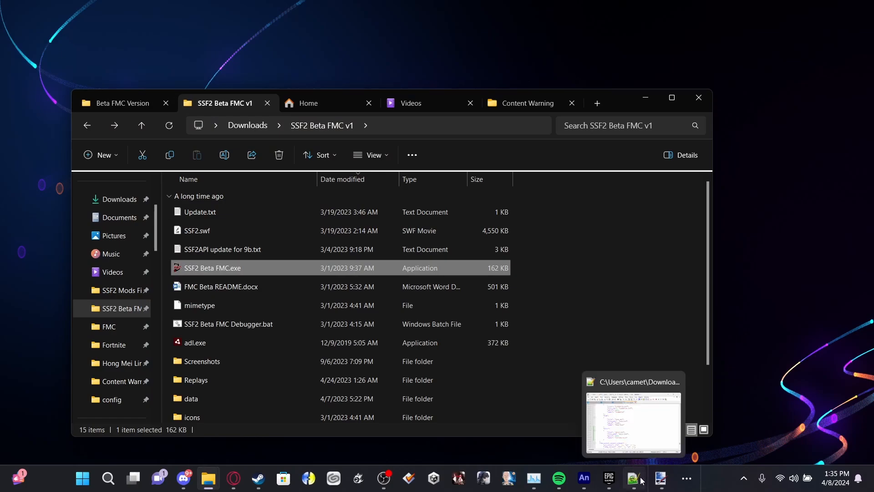
pyautogui.click(651, 453)
pyautogui.click(493, 191)
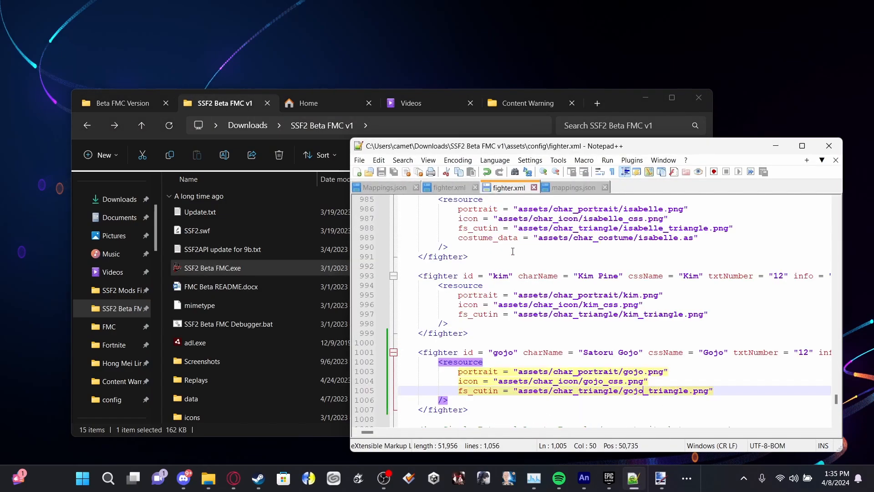
pyautogui.scroll(10, 540, 197)
pyautogui.click(564, 188)
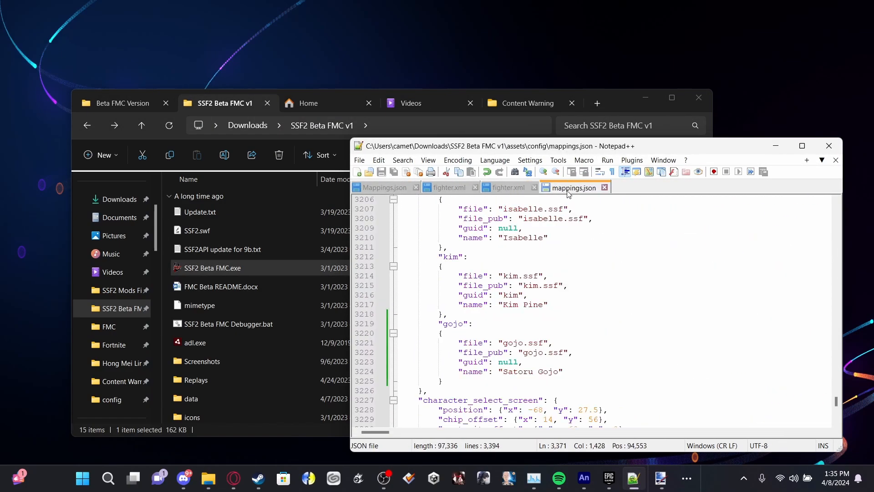
pyautogui.scroll(3, 518, 296)
pyautogui.scroll(-13, 518, 296)
pyautogui.scroll(-2, 518, 296)
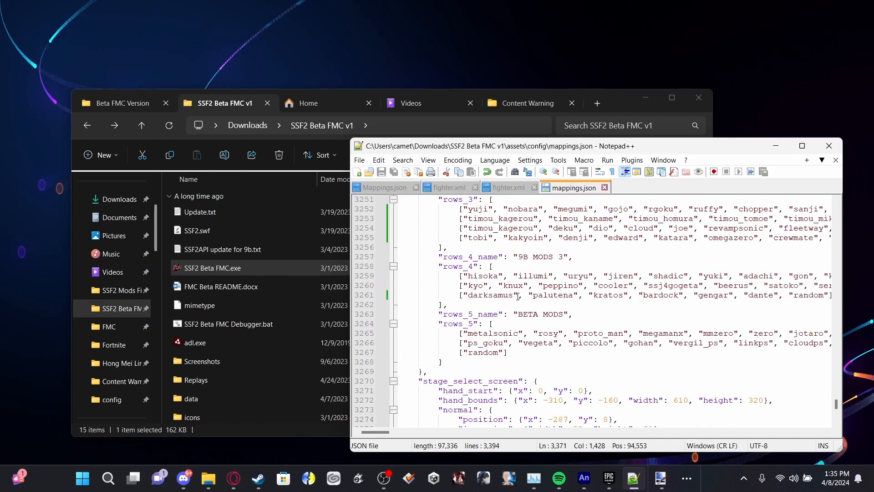
pyautogui.scroll(3, 517, 297)
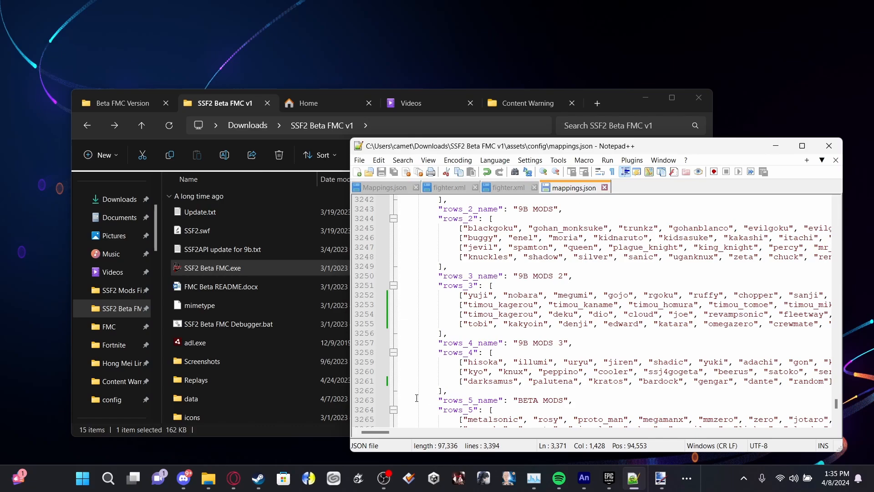
pyautogui.moveTo(387, 432)
pyautogui.mouseDown()
pyautogui.moveTo(448, 432)
pyautogui.moveTo(386, 419)
pyautogui.mouseUp()
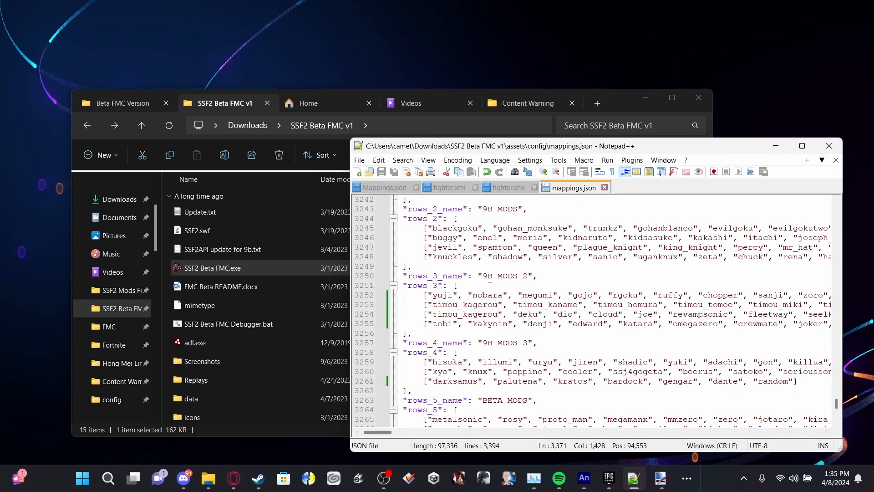
pyautogui.moveTo(507, 305); pyautogui.dragTo(434, 308)
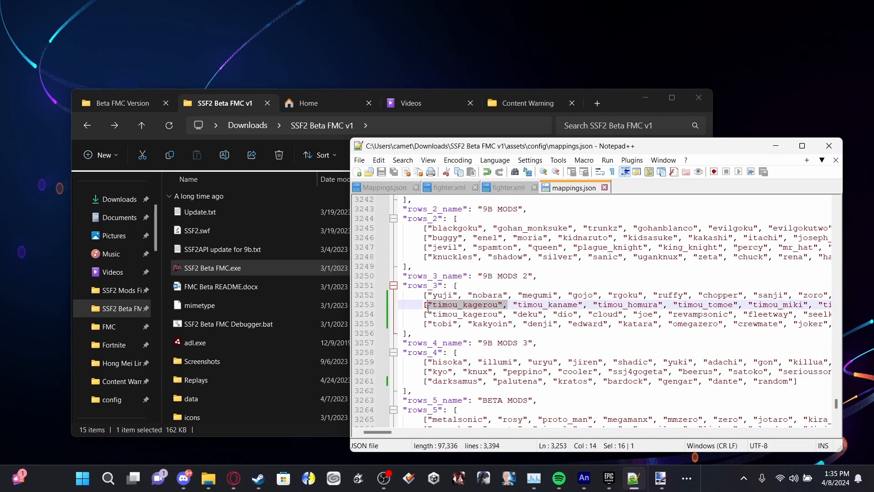
pyautogui.press('Delete')
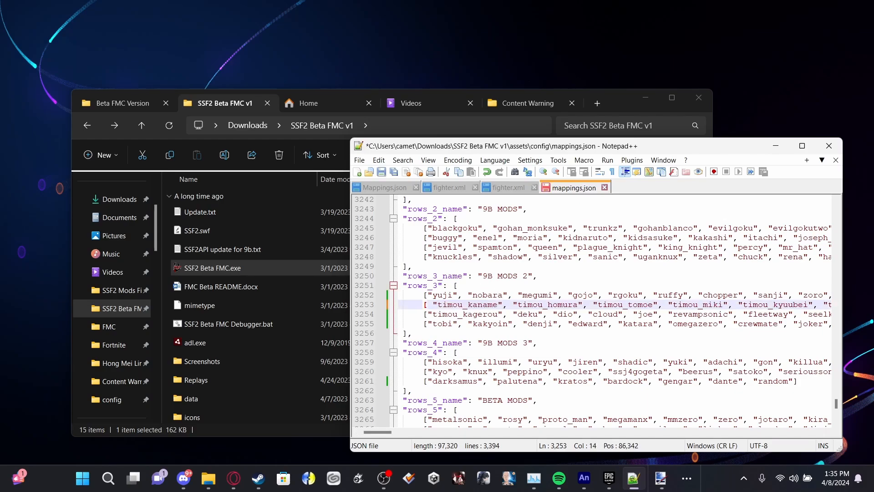
pyautogui.press('BackSpace')
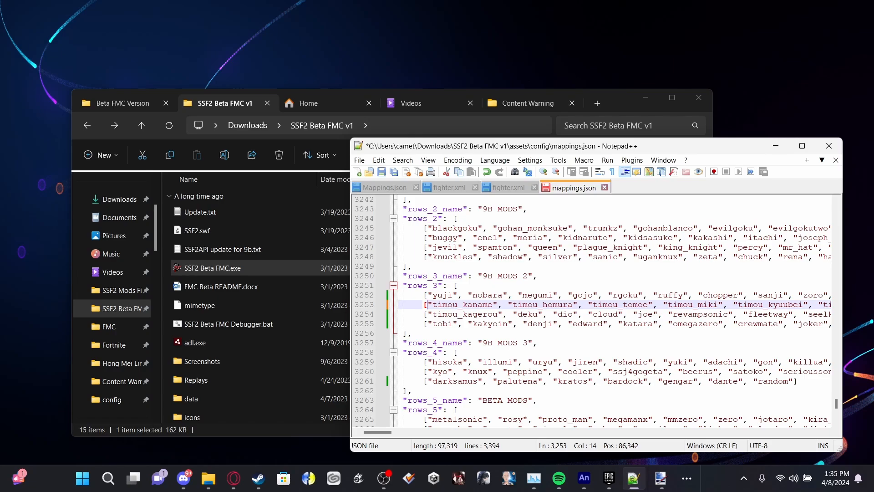
pyautogui.hotkey('ctrl', 's')
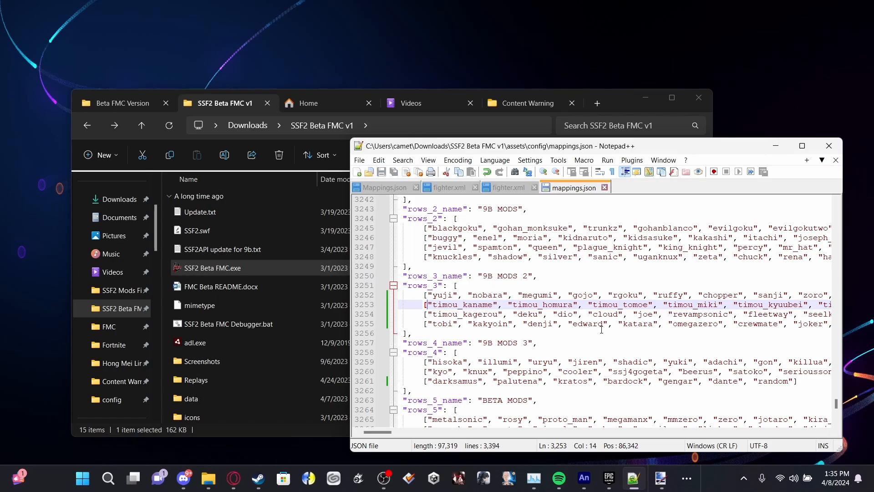
# Launch SSF2 Beta FMC.exe from the game folder and minimize the File Explorer window.
pyautogui.moveTo(394, 436)
pyautogui.mouseDown()
pyautogui.moveTo(439, 432)
pyautogui.moveTo(402, 431)
pyautogui.mouseUp()
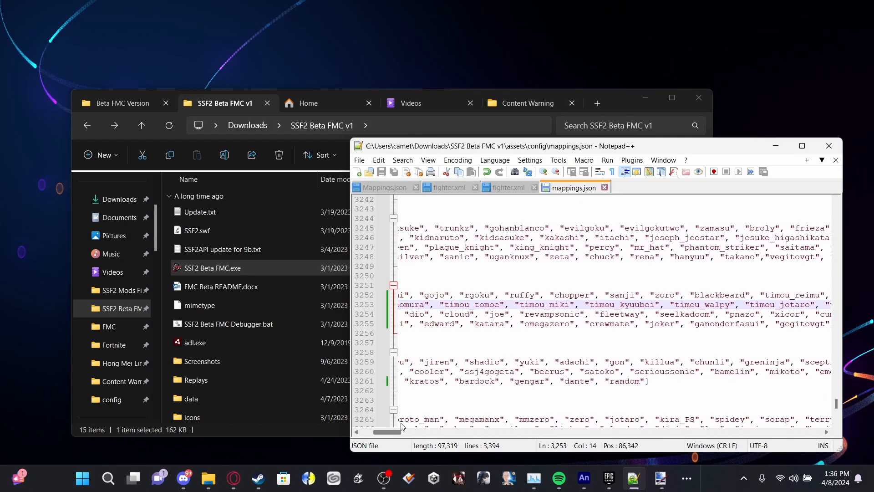
pyautogui.doubleClick(243, 270)
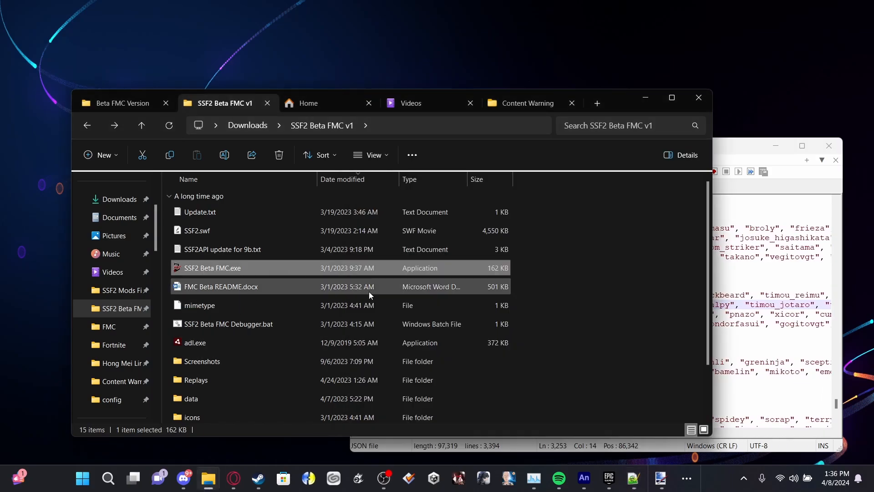
pyautogui.click(647, 99)
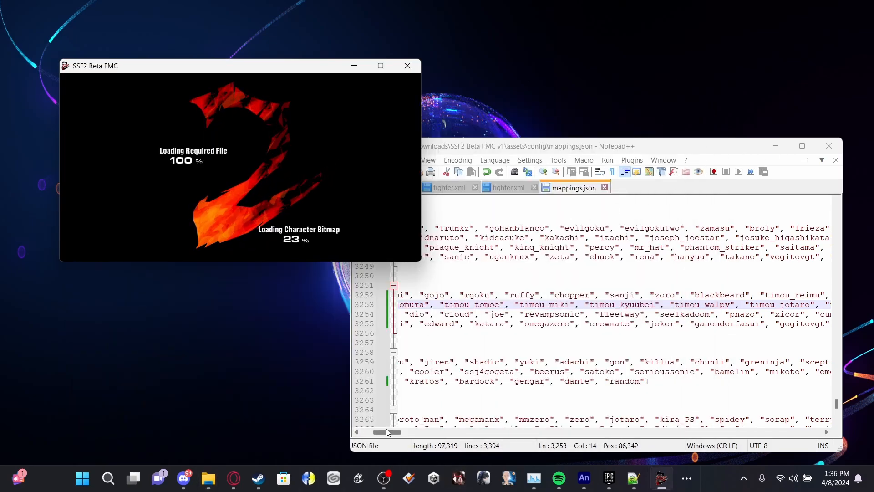
pyautogui.moveTo(386, 431); pyautogui.dragTo(375, 431)
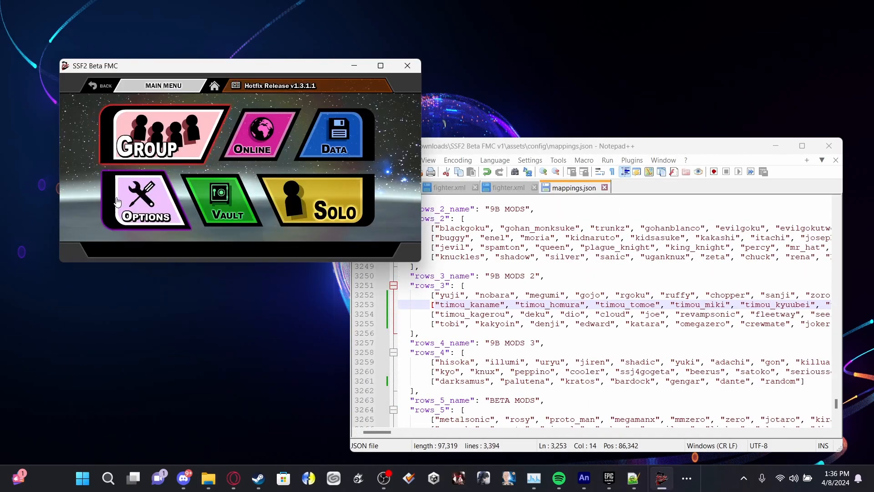
# Open the Training character select in SSF2 Beta FMC and browse to the 9B MODS 2 page.
pyautogui.click(161, 205)
pyautogui.click(333, 173)
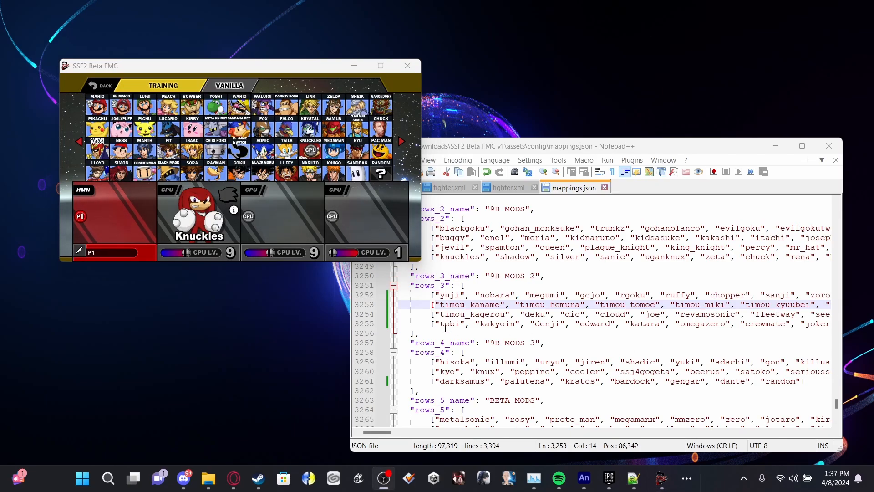
pyautogui.click(269, 232)
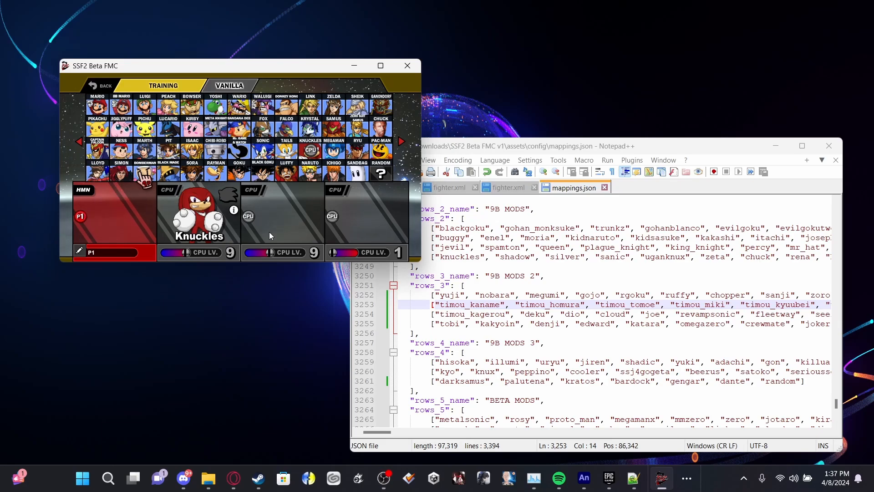
pyautogui.click(402, 144)
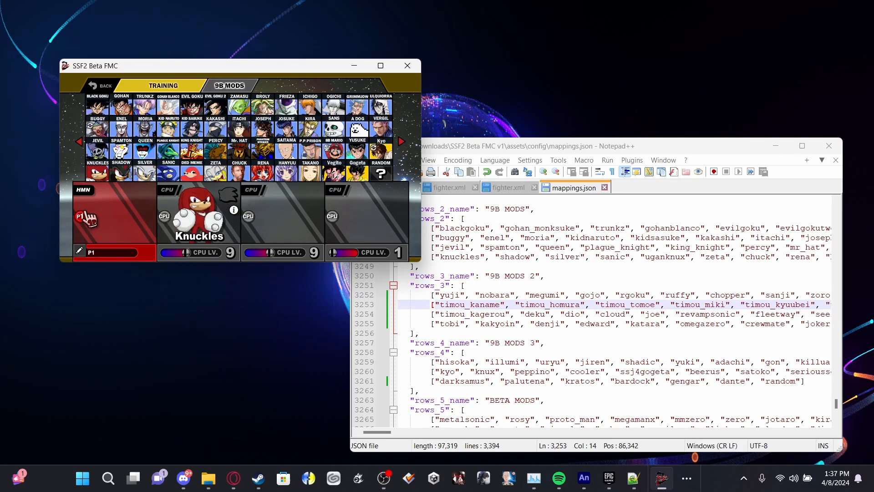
pyautogui.click(402, 145)
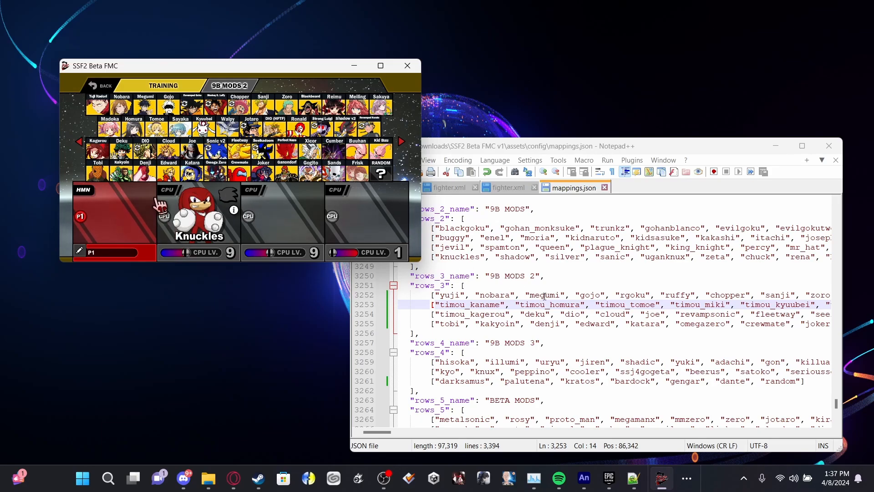
# Switch to Notepad++ and search mappings.json for "timou_kagerou" back to its character definition.
pyautogui.hotkey('alt', 'Tab')
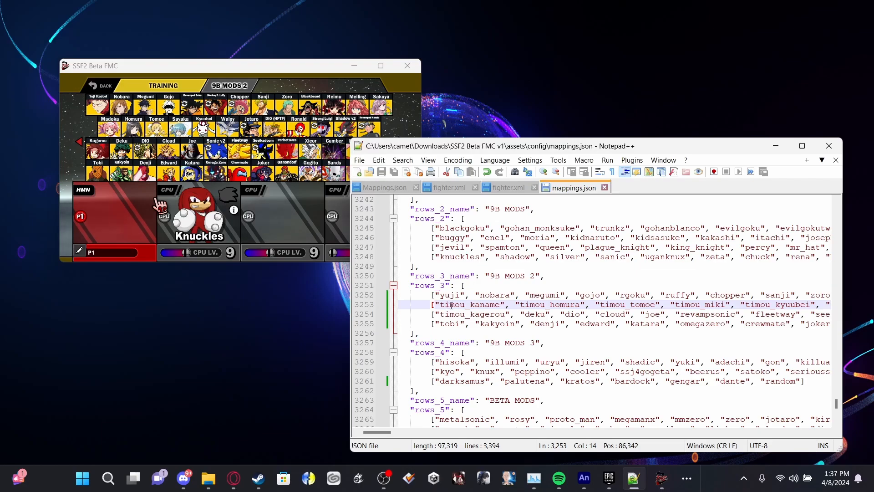
pyautogui.scroll(13, 452, 305)
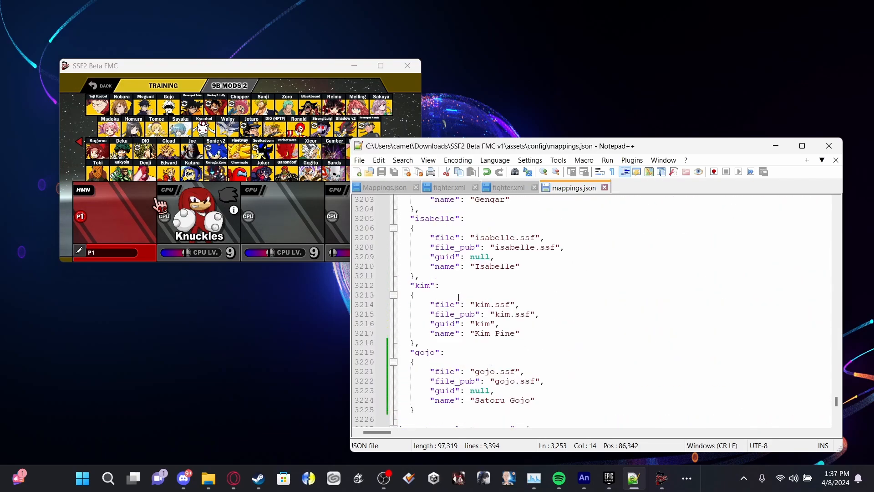
pyautogui.scroll(11, 459, 297)
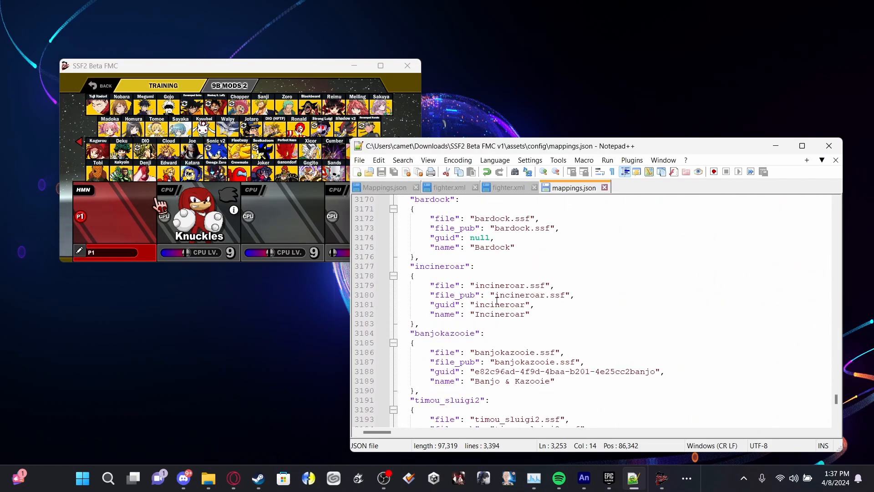
pyautogui.hotkey('ctrl', 'f')
pyautogui.write('timou_')
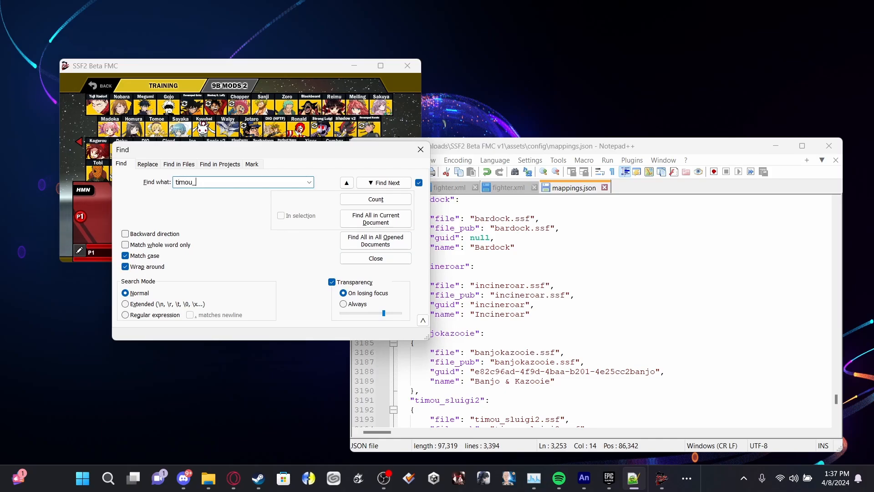
pyautogui.write('kagerou')
pyautogui.press('Return')
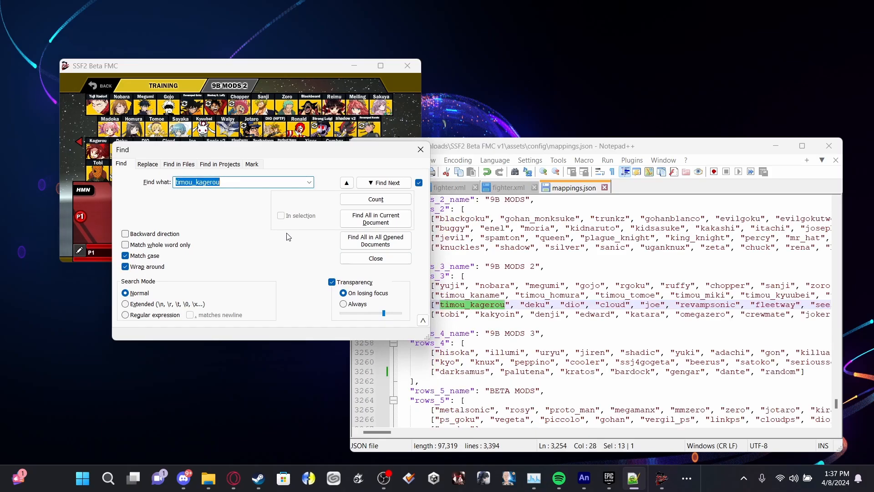
pyautogui.click(347, 182)
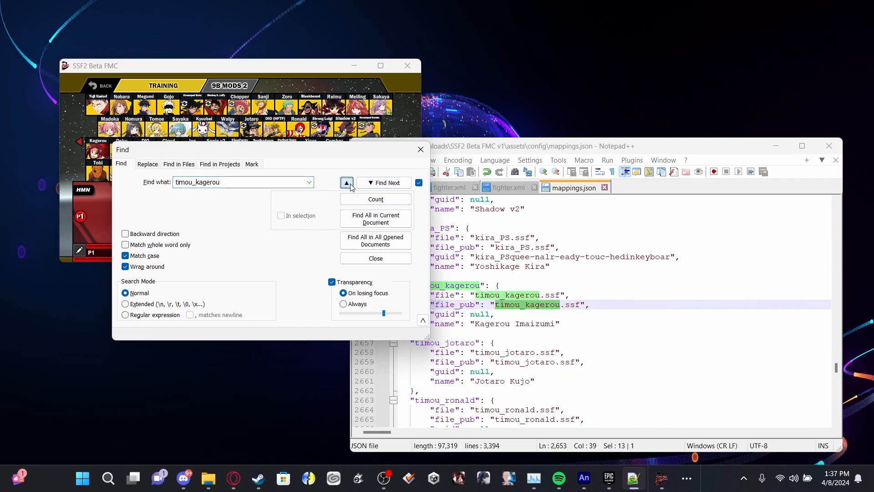
# Copy the quoted key "timou_kagerou" from its character definition and close the search.
pyautogui.click(479, 285)
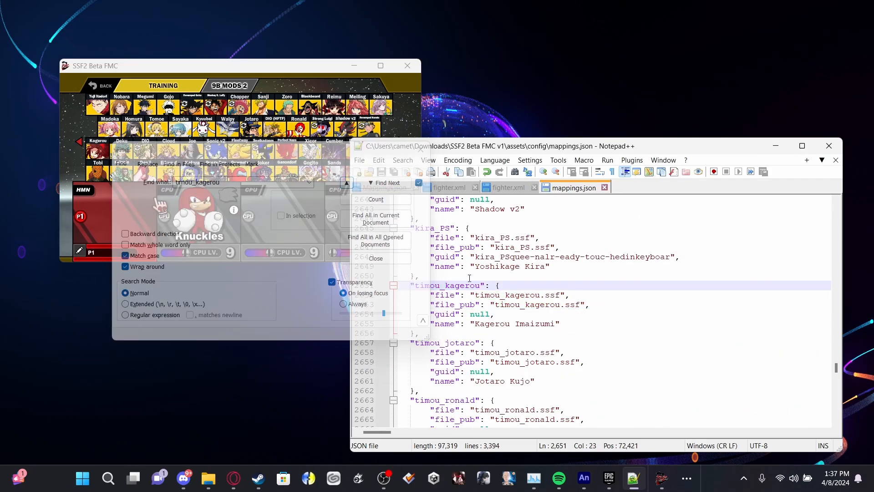
pyautogui.moveTo(292, 152); pyautogui.dragTo(700, 222)
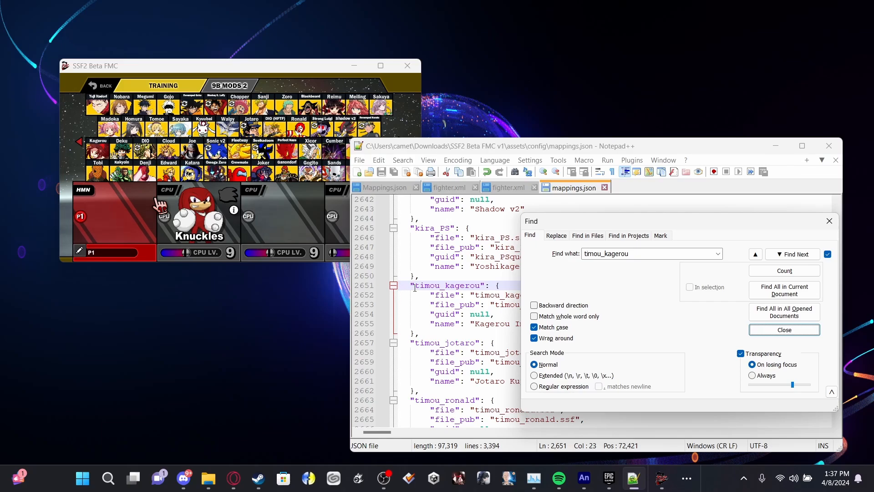
pyautogui.moveTo(411, 285); pyautogui.dragTo(486, 282)
pyautogui.hotkey('ctrl', 'c')
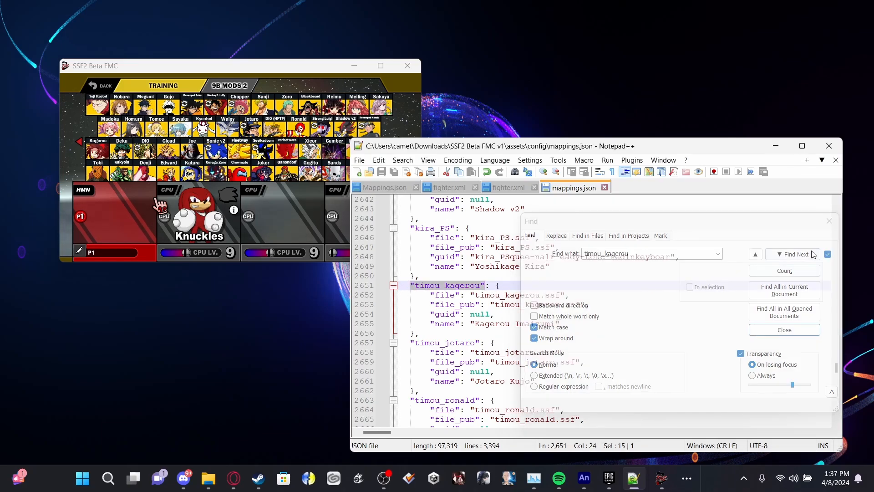
pyautogui.click(828, 221)
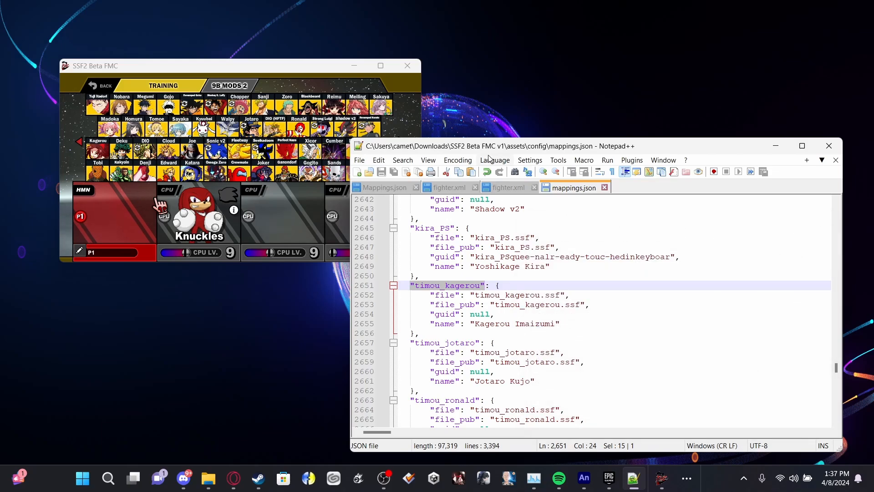
# Insert "timou_kagerou" followed by a comma before "timou_kaname" in the second line of rows_3 (9B MODS 2).
pyautogui.moveTo(492, 148); pyautogui.dragTo(496, 194)
pyautogui.scroll(-13, 466, 314)
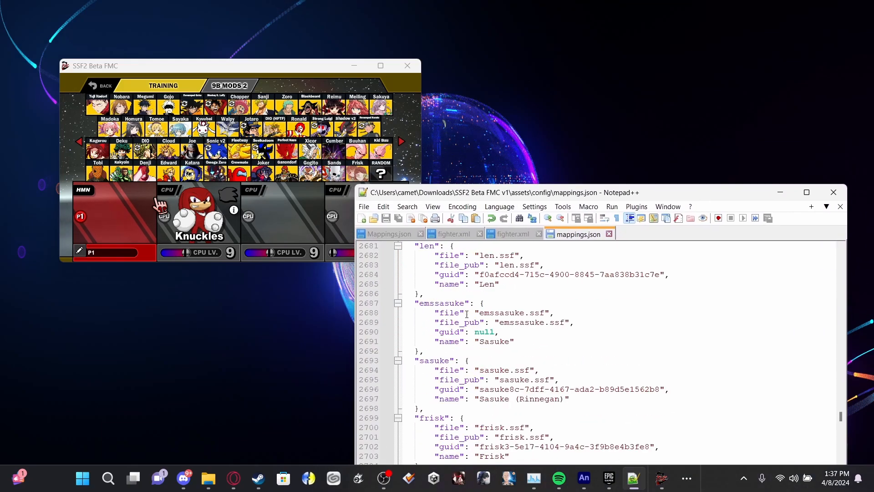
pyautogui.scroll(-20, 467, 314)
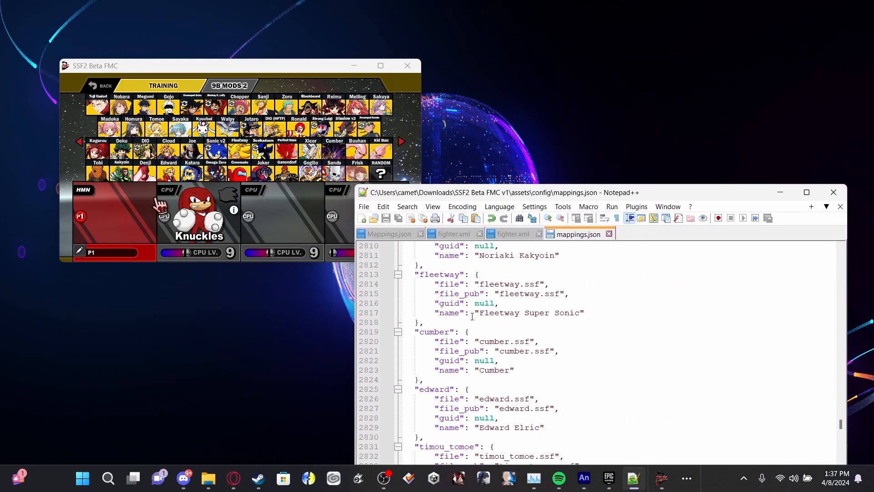
pyautogui.scroll(-20, 472, 315)
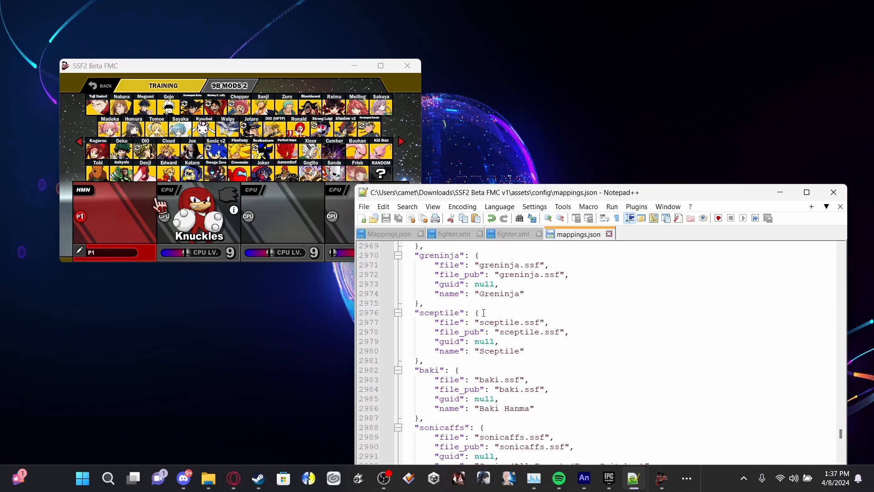
pyautogui.scroll(-15, 483, 312)
pyautogui.moveTo(603, 192); pyautogui.dragTo(613, 106)
pyautogui.scroll(-6, 529, 298)
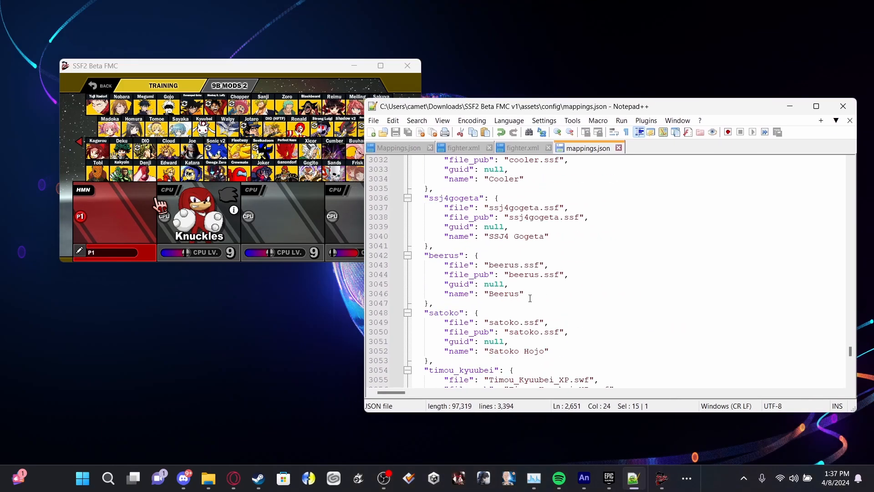
pyautogui.scroll(-20, 529, 298)
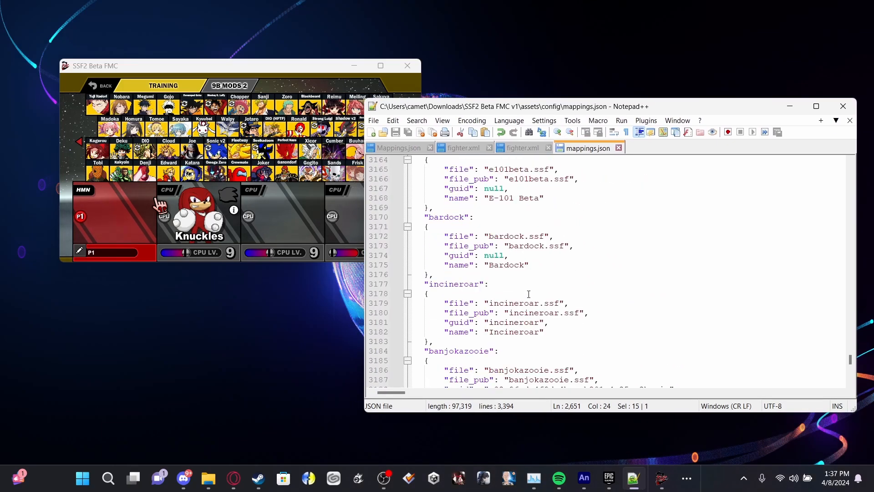
pyautogui.scroll(-20, 529, 294)
pyautogui.scroll(2, 533, 292)
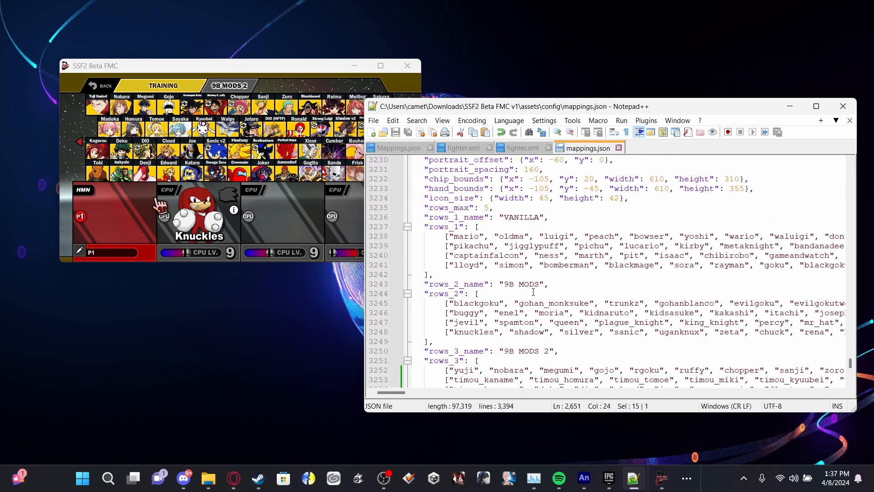
pyautogui.scroll(-4, 532, 292)
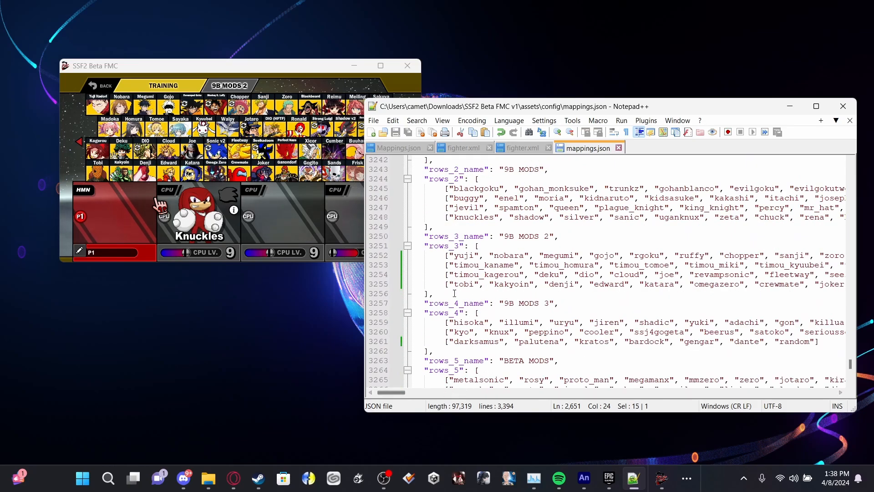
pyautogui.click(449, 266)
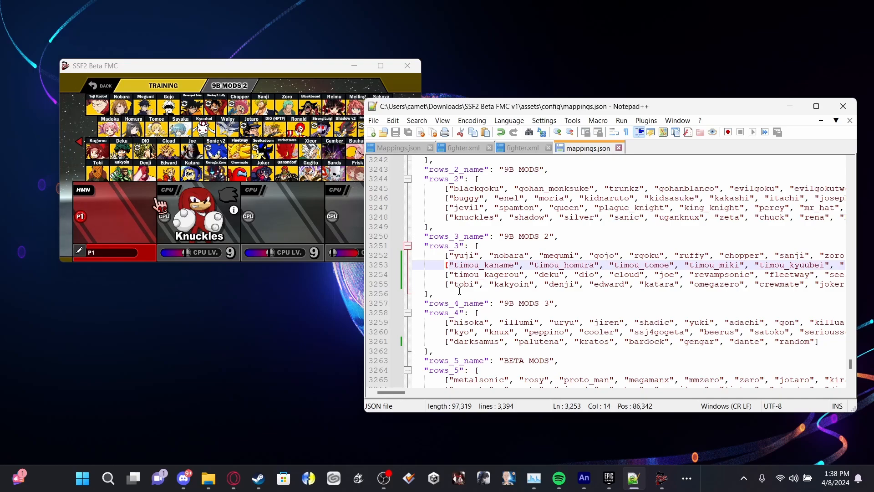
pyautogui.hotkey('ctrl', 'v')
pyautogui.write(',')
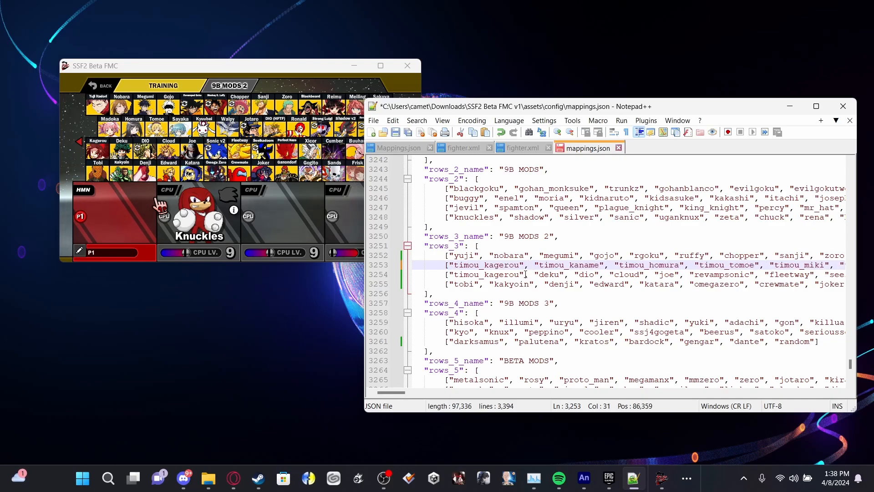
# Remove "timou_kagerou" from the start of the third line of rows_3 and save mappings.json.
pyautogui.click(526, 274)
pyautogui.moveTo(533, 274); pyautogui.dragTo(453, 277)
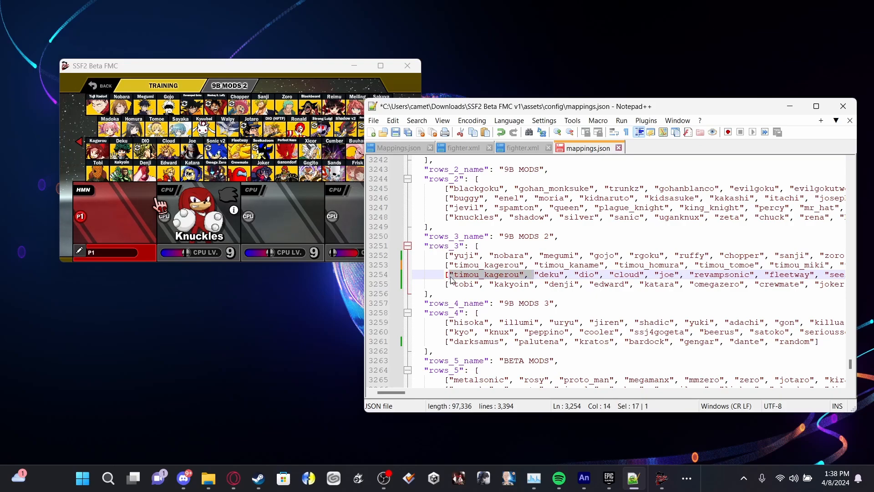
pyautogui.press('BackSpace')
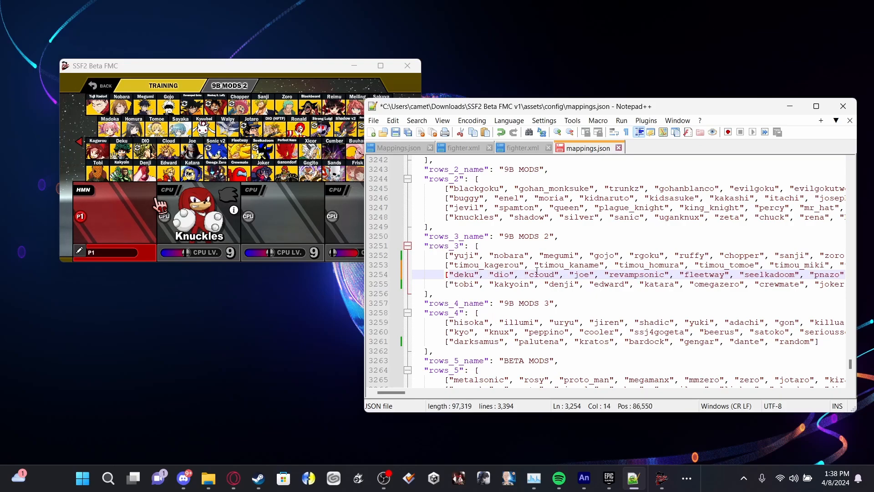
pyautogui.moveTo(396, 392)
pyautogui.mouseDown()
pyautogui.moveTo(436, 390)
pyautogui.moveTo(396, 387)
pyautogui.mouseUp()
pyautogui.moveTo(483, 108); pyautogui.dragTo(497, 159)
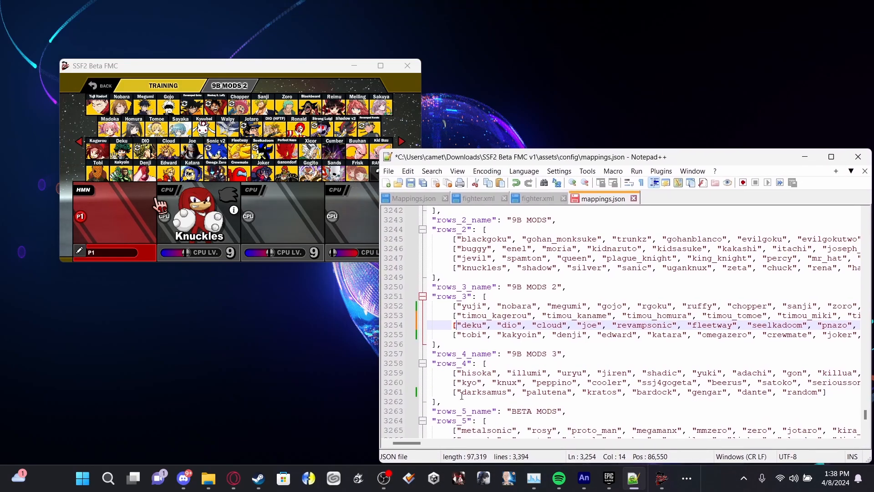
pyautogui.moveTo(406, 443)
pyautogui.mouseDown()
pyautogui.moveTo(437, 442)
pyautogui.moveTo(403, 442)
pyautogui.mouseUp()
pyautogui.hotkey('ctrl', 's')
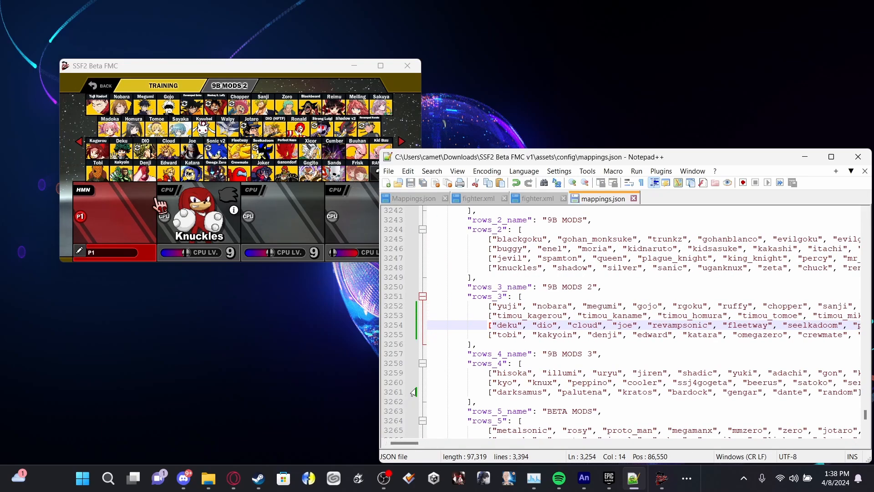
# Switch to SSF2 Beta FMC, reload its configuration and reopen the Training character select to check the 9B MODS 2 rows.
pyautogui.click(96, 214)
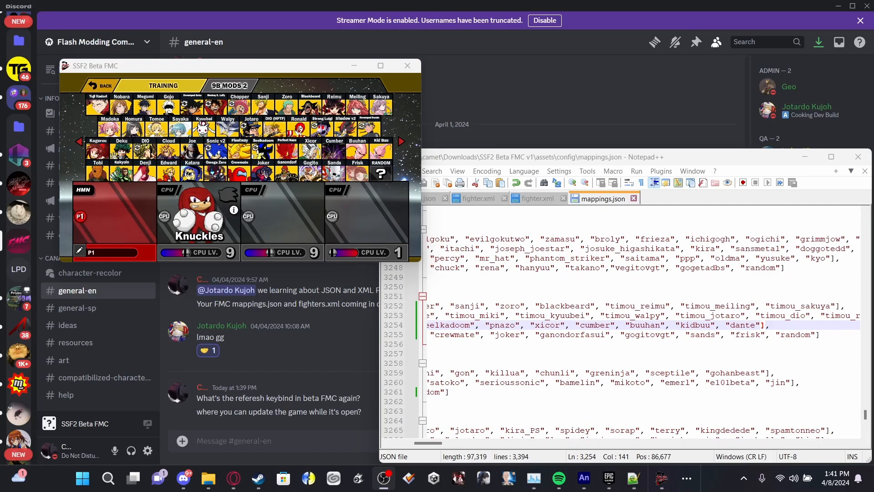
pyautogui.click(102, 84)
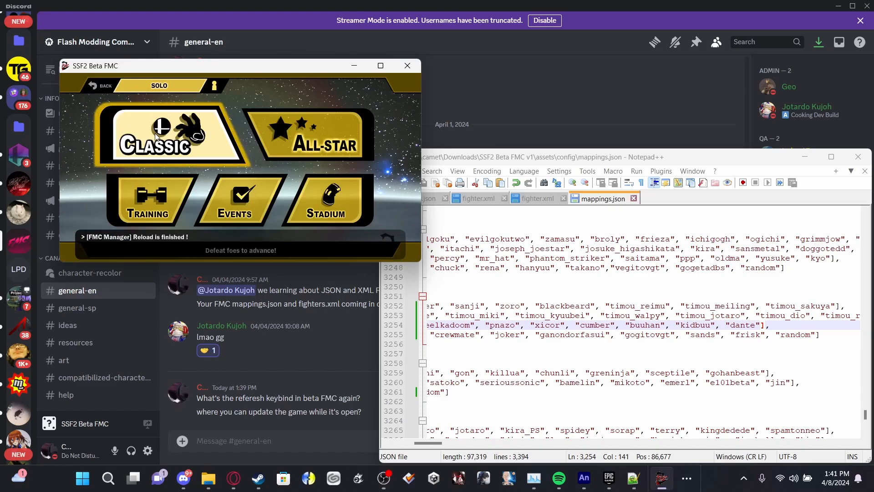
pyautogui.click(161, 206)
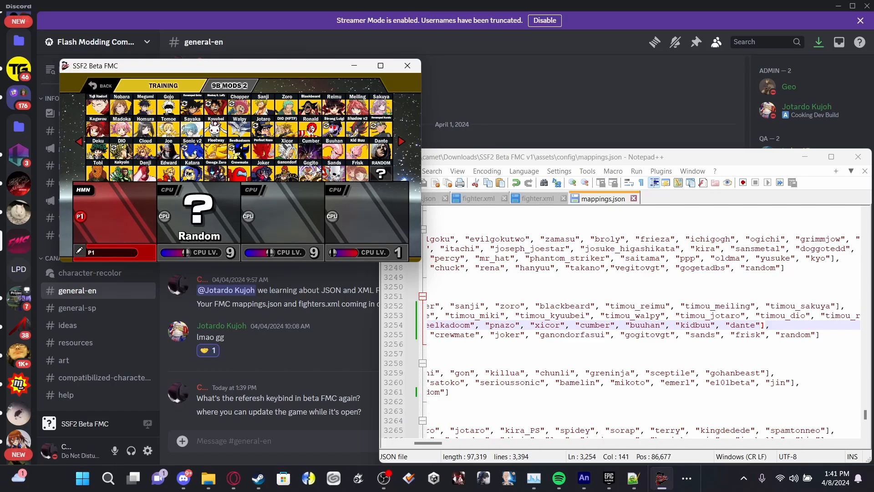
pyautogui.press('F5')
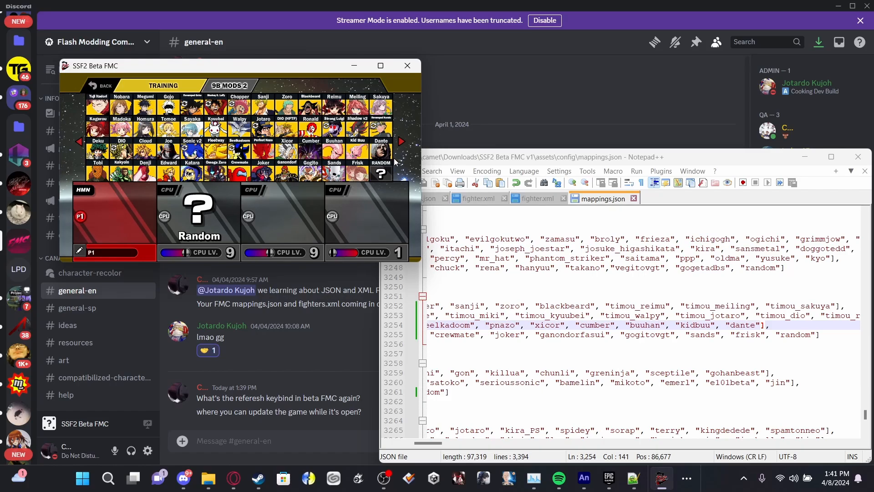
# Reload the game configuration and page forward through the Training character select to check the 9B MODS 3 rows.
pyautogui.press('F5')
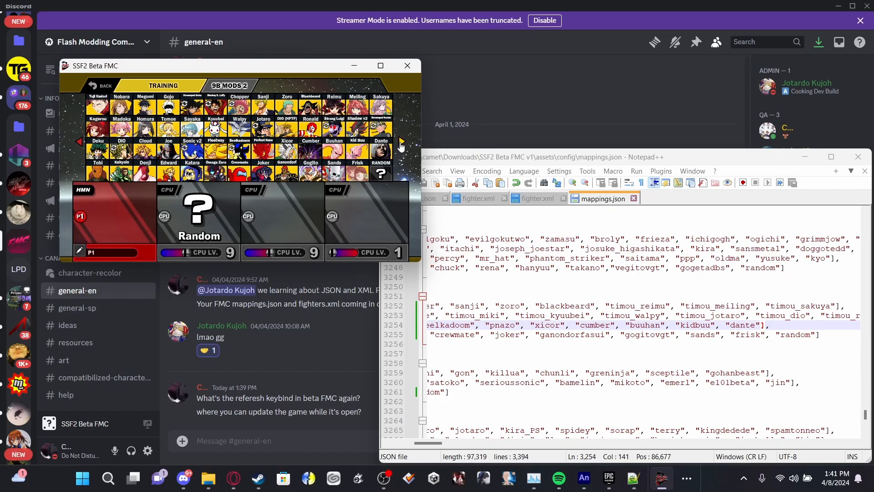
pyautogui.click(401, 141)
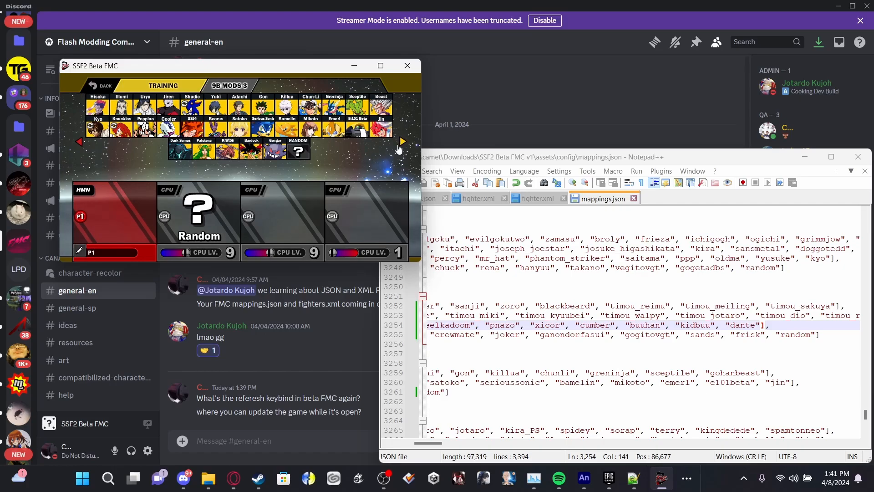
pyautogui.click(401, 142)
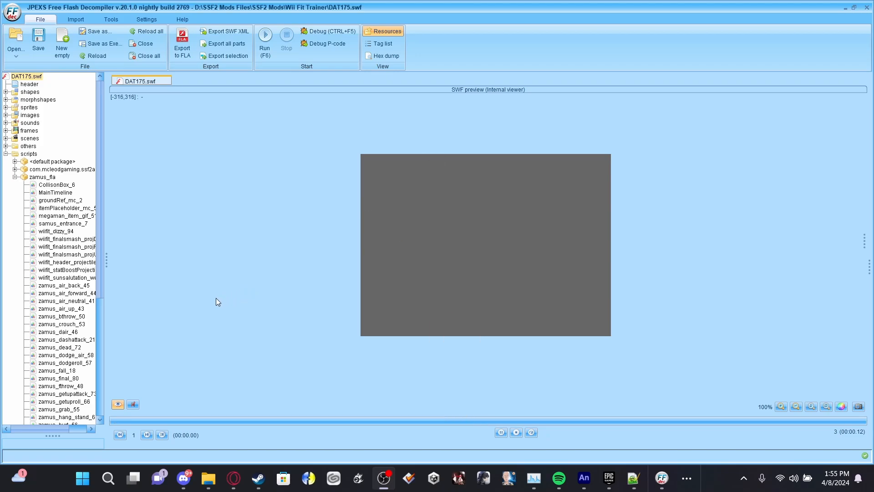
# Read through the SSF2API script in the com.mcleodgaming package of DAT175.swf and list the zamus_fla scripts.
pyautogui.click(14, 169)
pyautogui.click(48, 177)
pyautogui.scroll(-20, 163, 246)
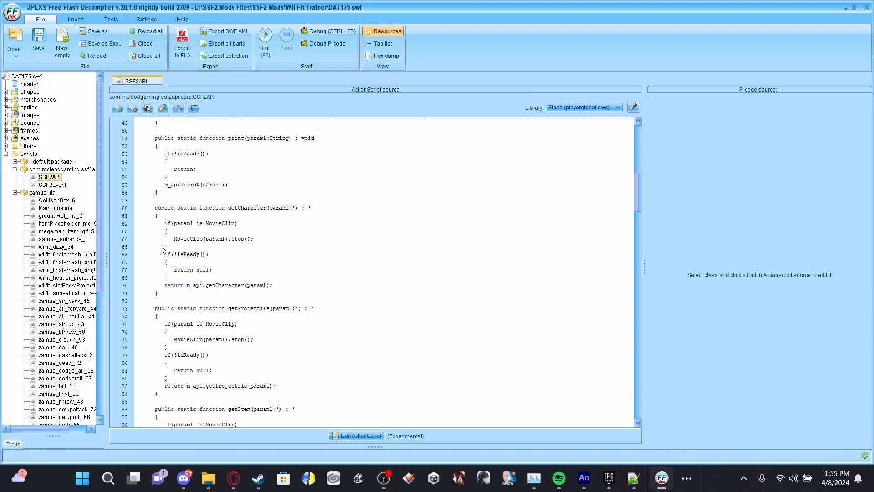
pyautogui.scroll(-20, 163, 247)
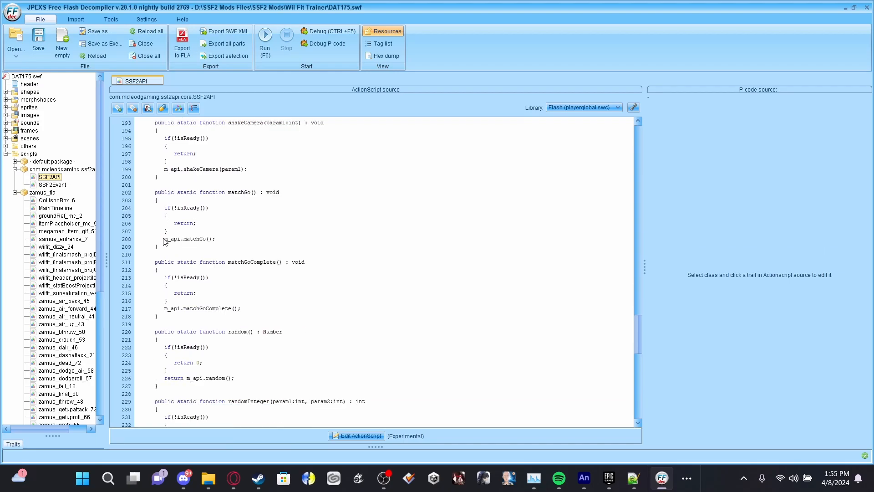
pyautogui.click(41, 192)
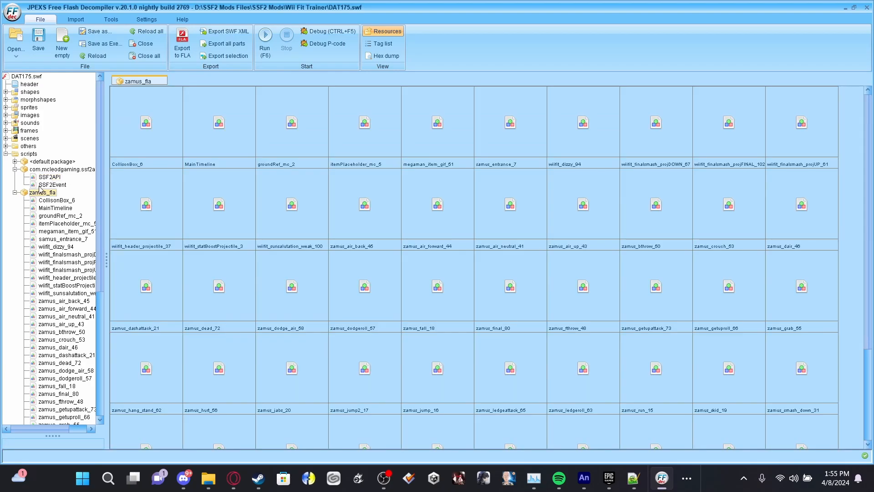
# In the zamus_fla MainTimeline script, make getGUID() return null instead of the identifier string and save the script edit.
pyautogui.click(62, 209)
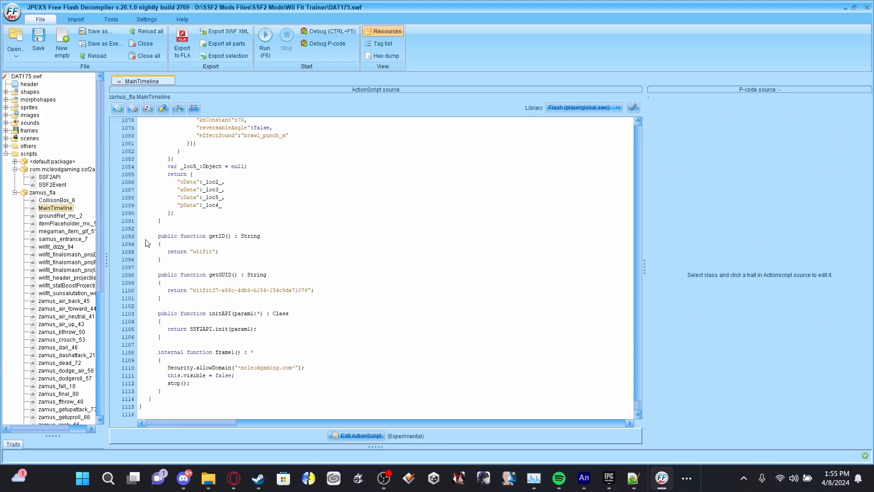
pyautogui.scroll(20, 225, 238)
pyautogui.scroll(-20, 225, 238)
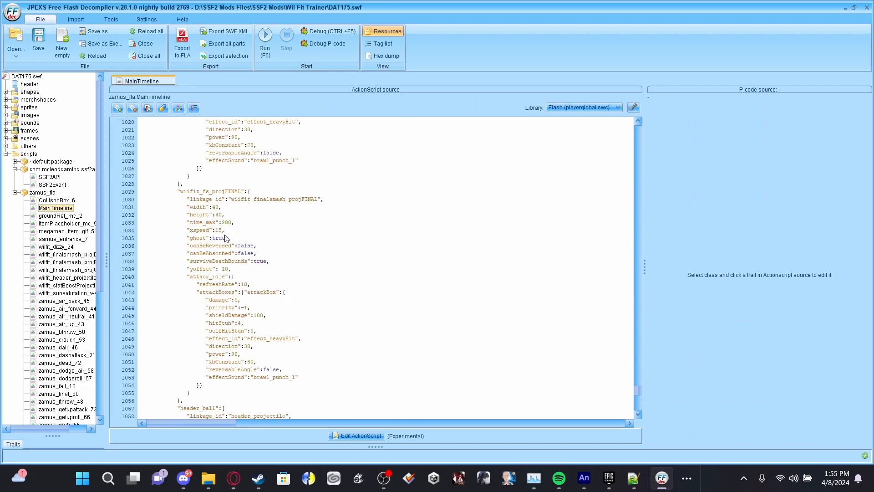
pyautogui.click(353, 432)
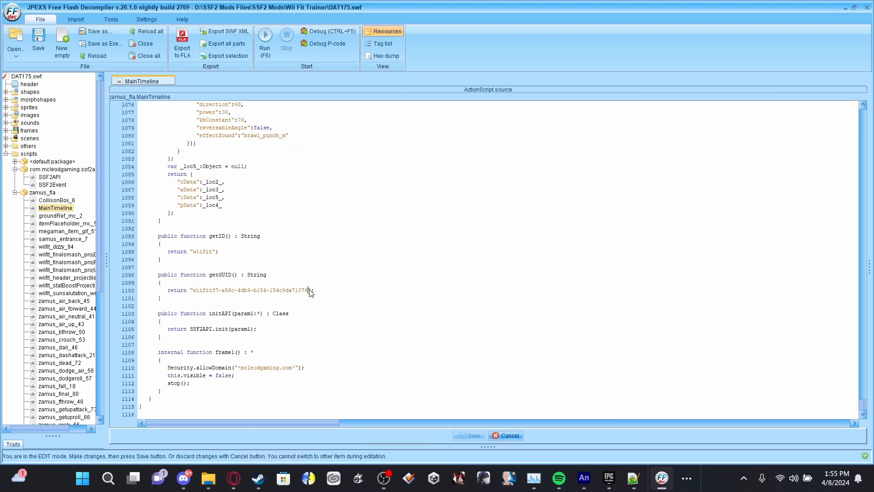
pyautogui.moveTo(310, 292); pyautogui.dragTo(190, 294)
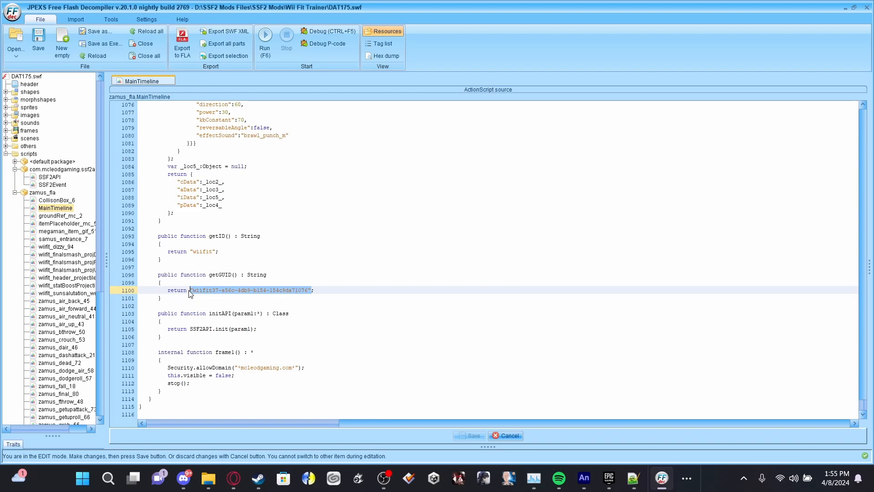
pyautogui.write('null;')
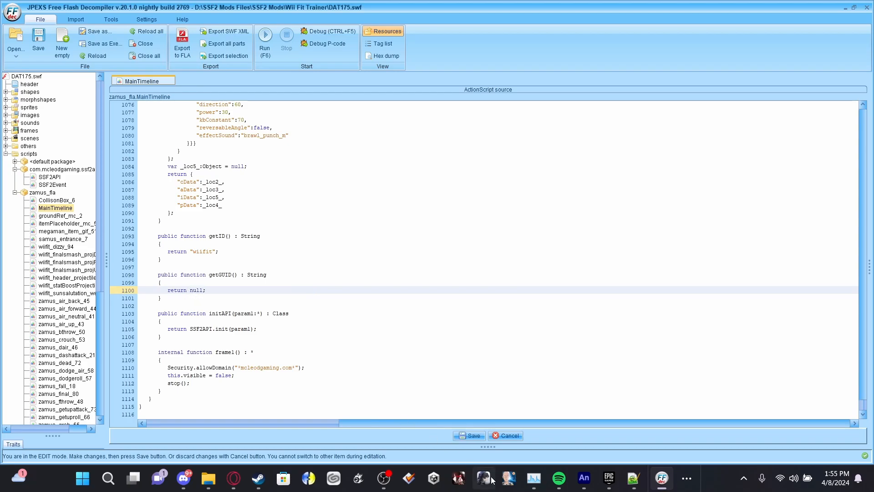
pyautogui.click(469, 436)
# Save the edited DAT175.swf and minimize the decompiler window.
pyautogui.scroll(-15, 222, 262)
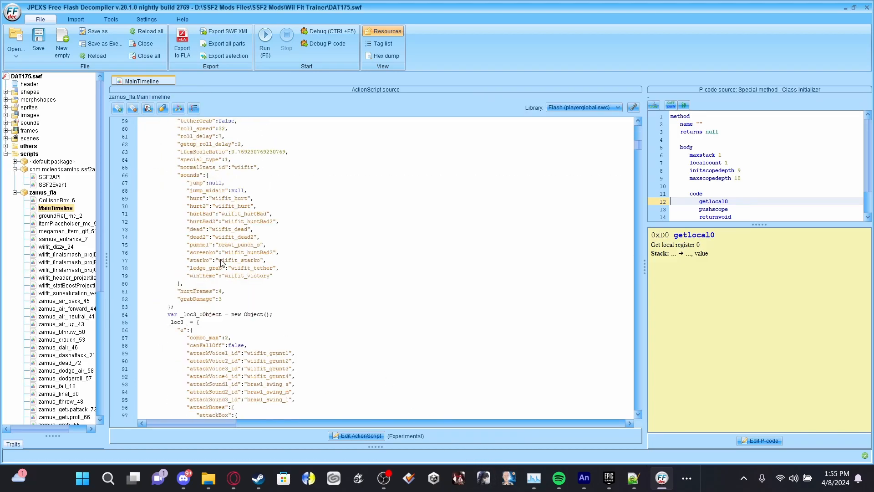
pyautogui.scroll(-20, 222, 262)
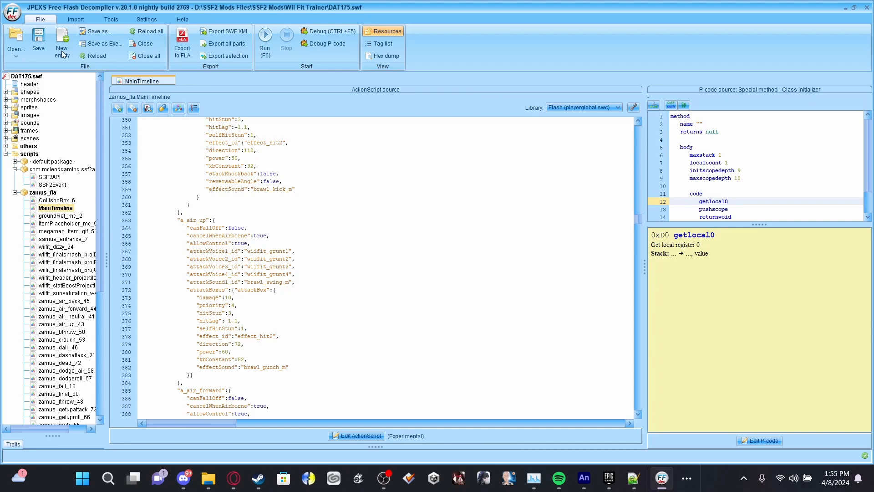
pyautogui.click(38, 42)
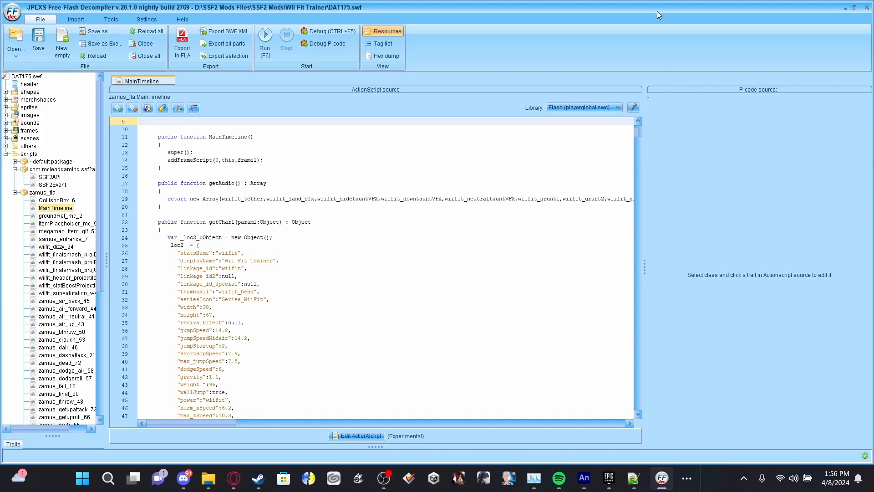
pyautogui.click(845, 9)
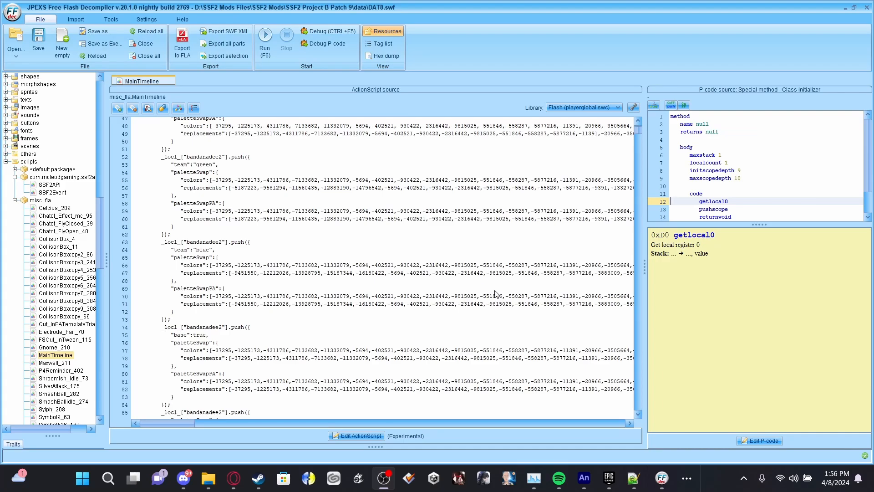
# Search the misc_fla MainTimeline script of DAT8.swf for "wii" to locate the wiifit costume array.
pyautogui.click(352, 246)
pyautogui.hotkey('ctrl', 'f')
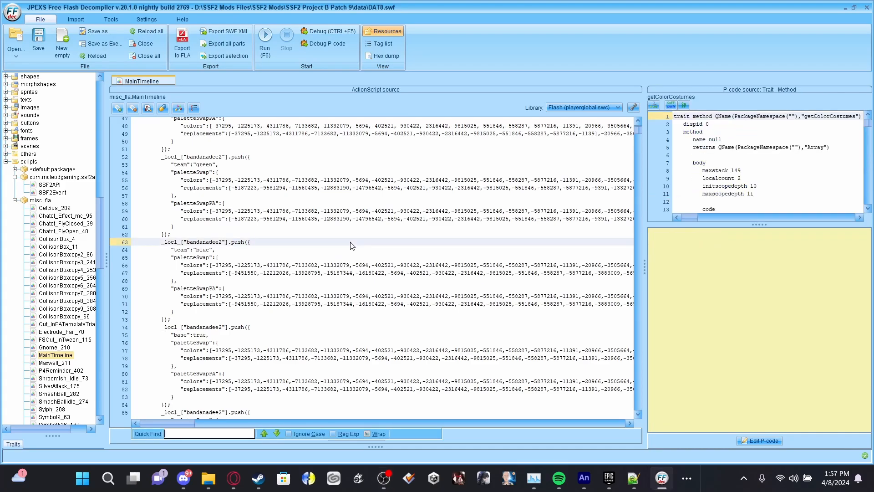
pyautogui.write('wii')
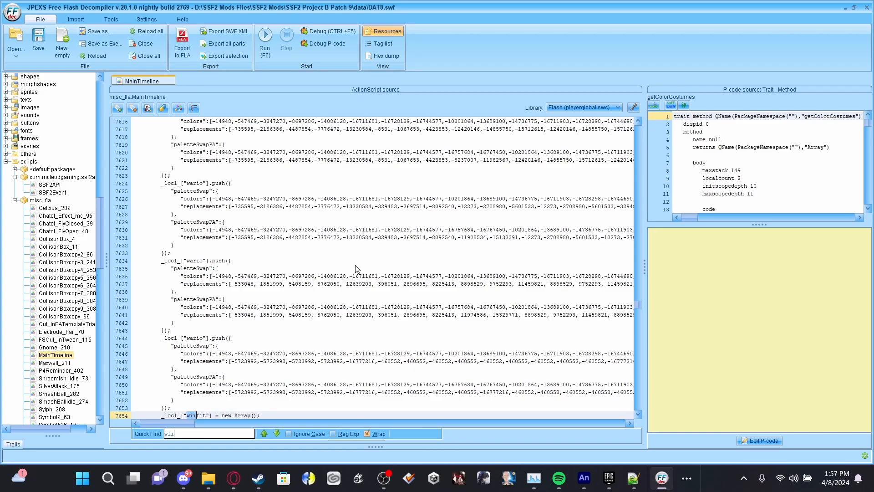
pyautogui.scroll(-4, 321, 253)
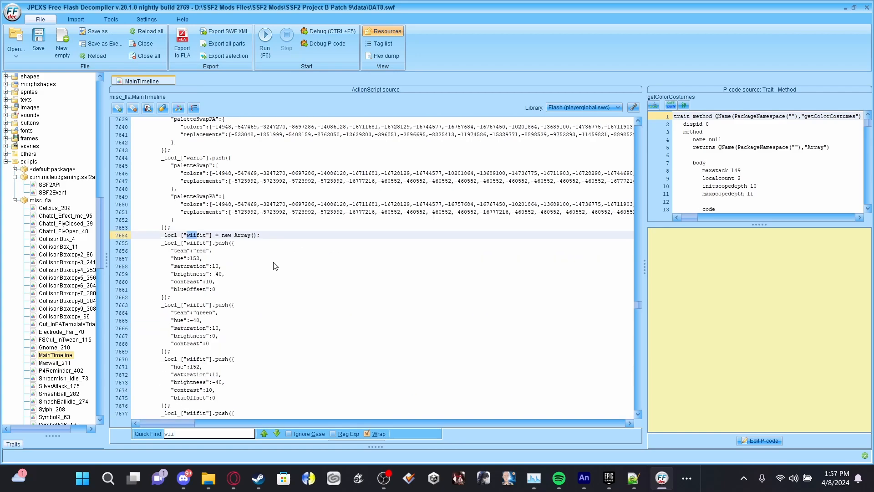
# Highlight the wiifit costume push blocks below the new Array() line to examine their extent, and clear the selection.
pyautogui.click(162, 243)
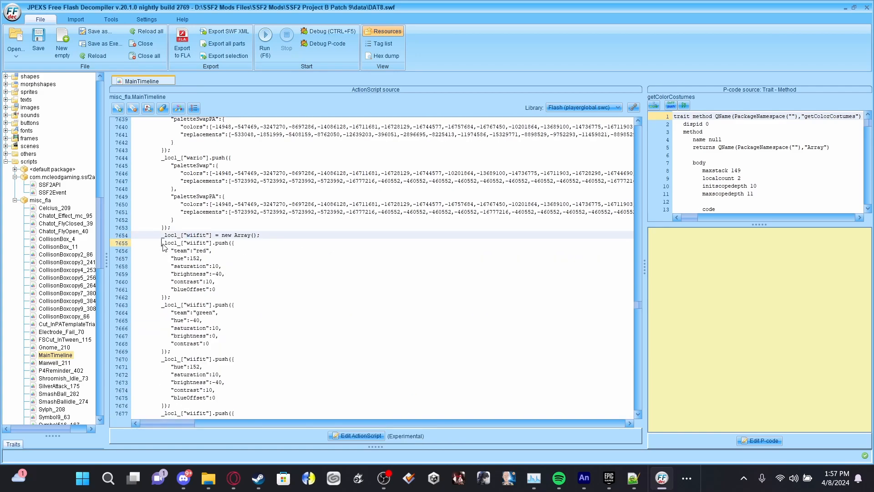
pyautogui.moveTo(161, 243); pyautogui.dragTo(223, 287)
pyautogui.scroll(20, 222, 287)
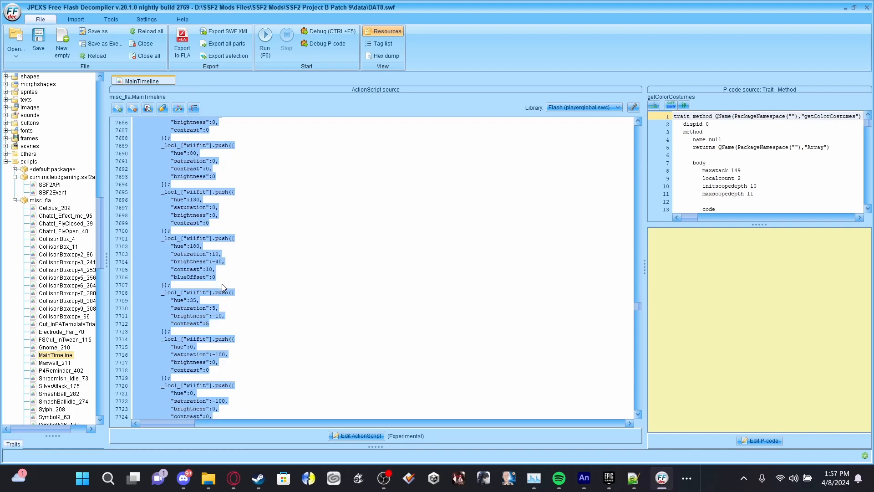
pyautogui.scroll(15, 222, 288)
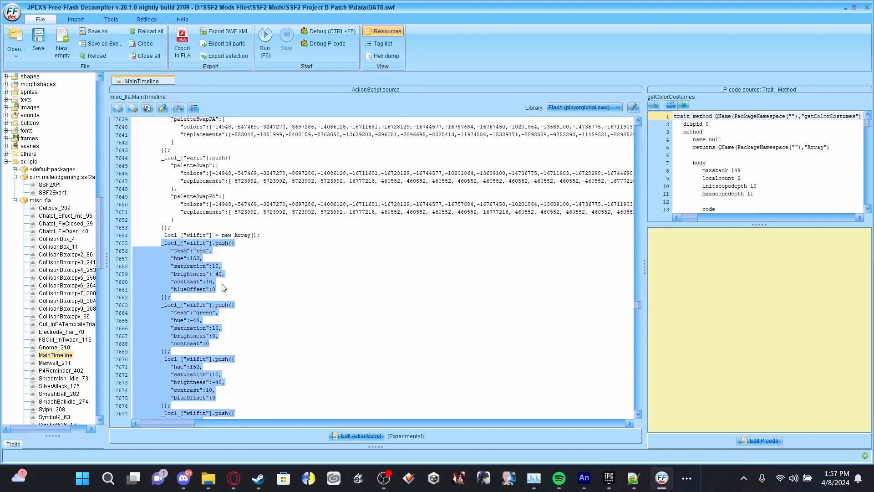
pyautogui.click(156, 242)
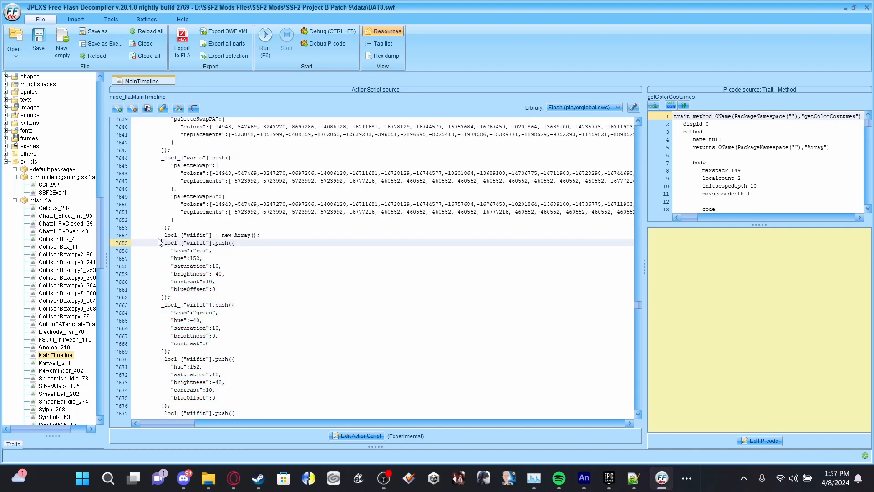
# Look over the other characters' costume arrays above wiifit in MainTimeline and close the decompiler.
pyautogui.scroll(4, 155, 242)
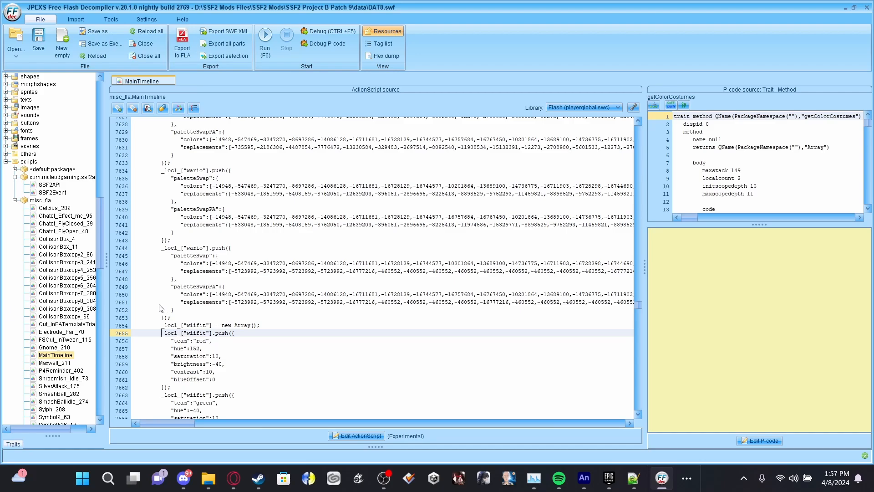
pyautogui.scroll(4, 159, 311)
pyautogui.scroll(-8, 159, 311)
pyautogui.scroll(8, 163, 302)
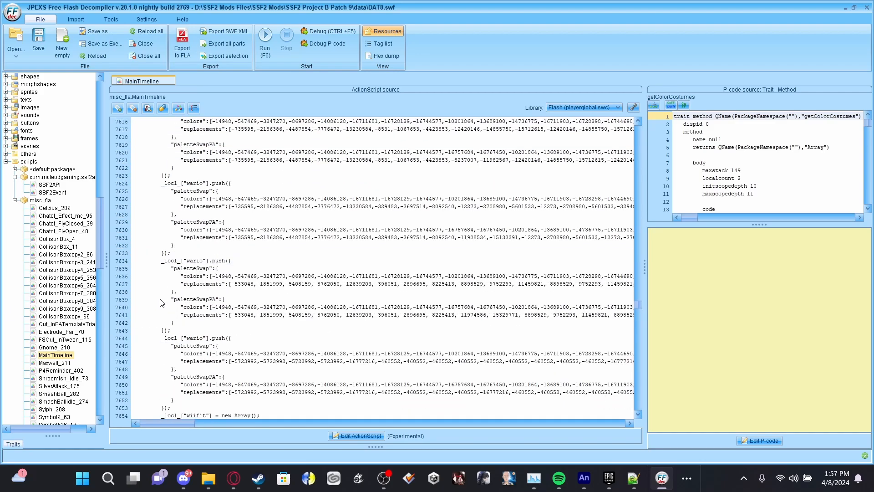
pyautogui.scroll(20, 162, 303)
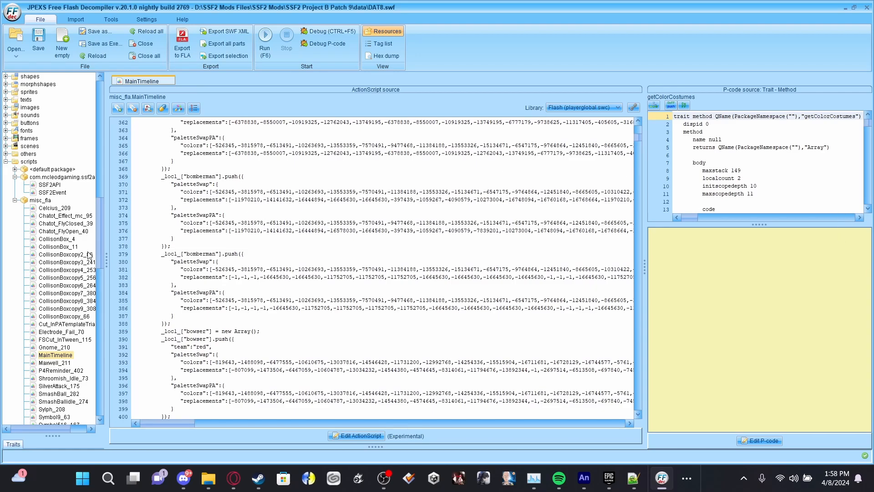
pyautogui.click(48, 201)
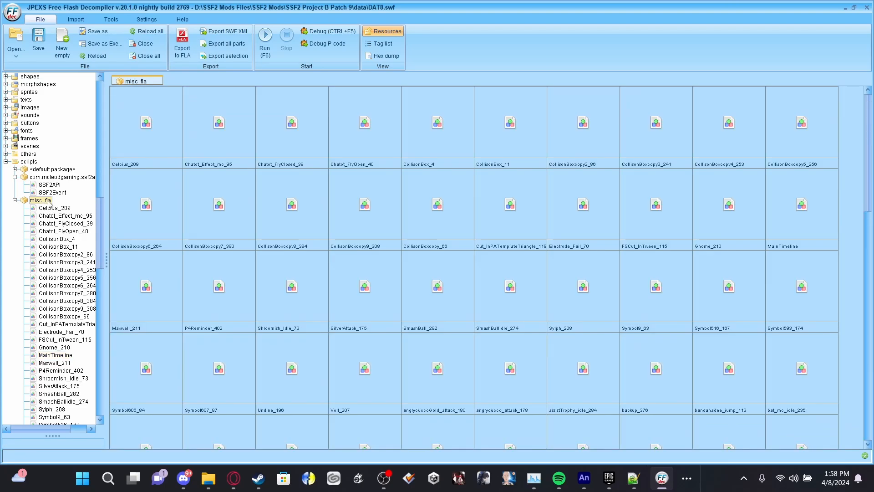
pyautogui.click(867, 7)
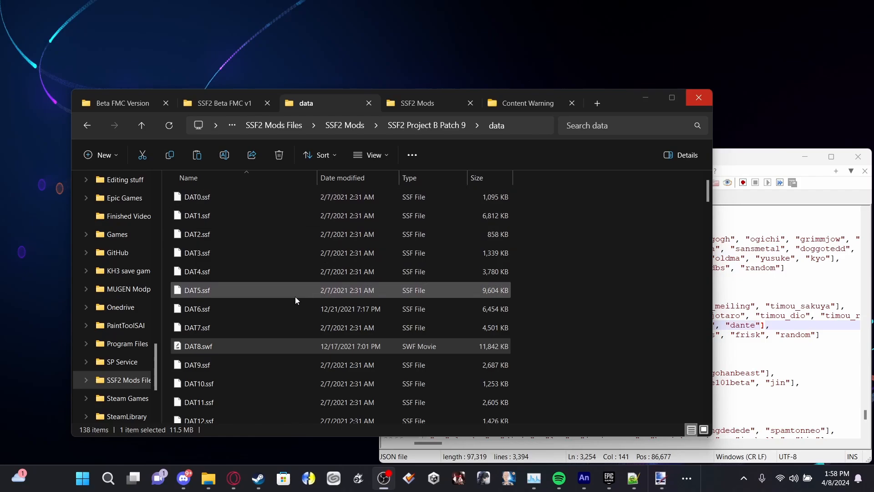
# Rename DAT8.swf in the SSF2 Project B Patch 9 data folder as DAT8.ssf and accept the extension change.
pyautogui.rightClick(207, 348)
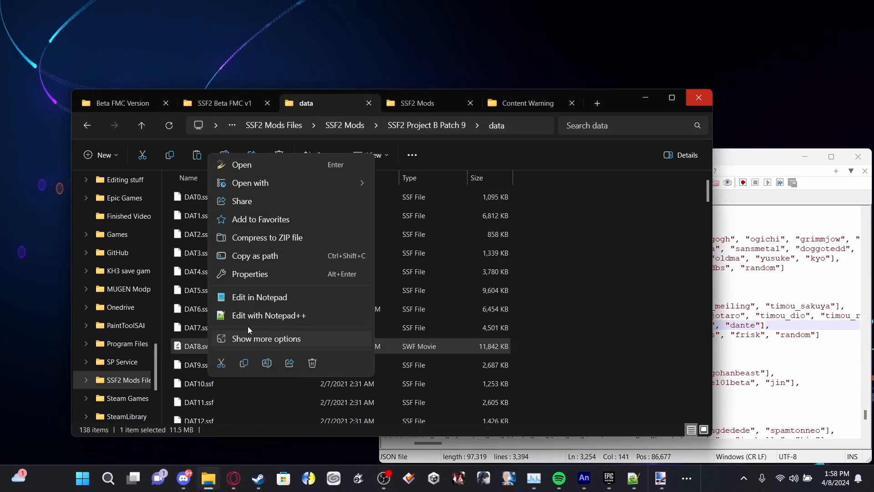
pyautogui.click(267, 364)
pyautogui.press('Right')
pyautogui.press('End')
pyautogui.press('BackSpace')
pyautogui.press('BackSpace')
pyautogui.press('BackSpace')
pyautogui.write('ssf')
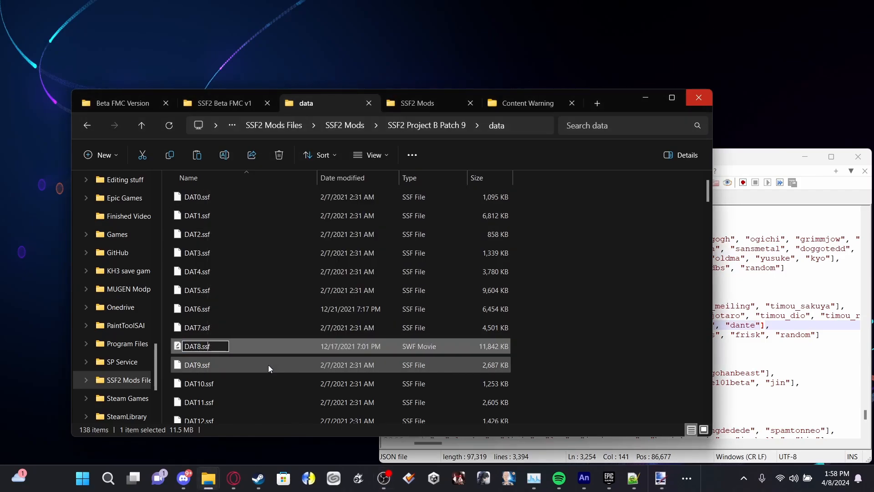
pyautogui.press('Return')
pyautogui.press('Return')
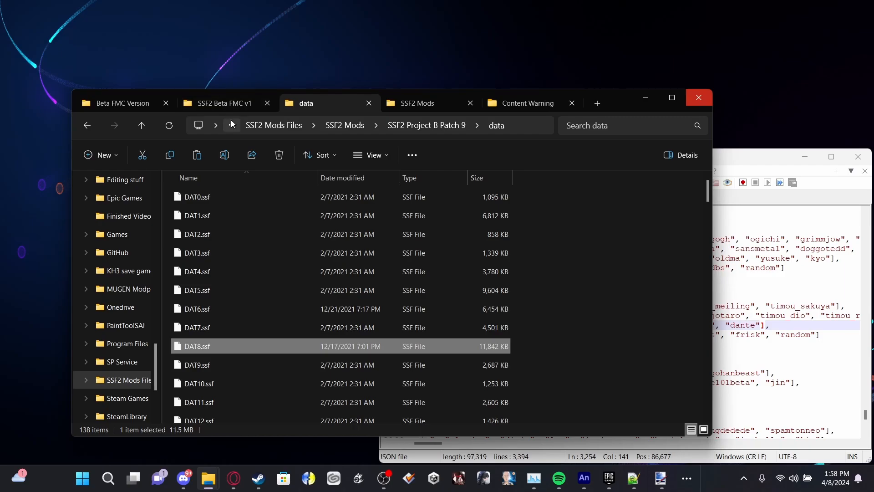
# Open isabelle.as from the assets\char_costume folder of SSF2 Beta FMC v1.
pyautogui.click(220, 102)
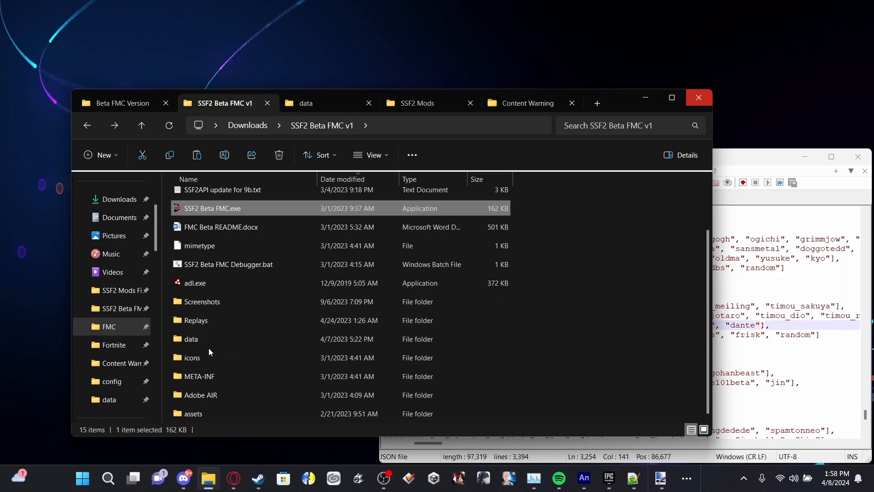
pyautogui.click(184, 412)
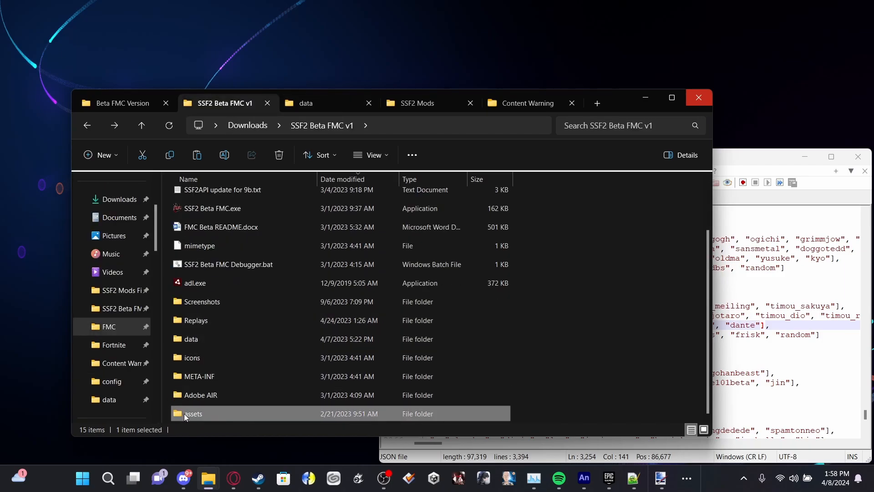
pyautogui.doubleClick(230, 413)
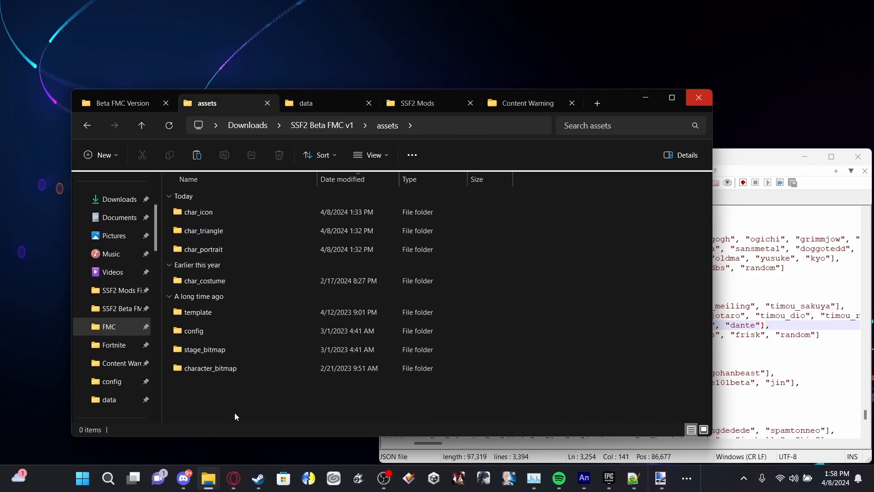
pyautogui.doubleClick(226, 282)
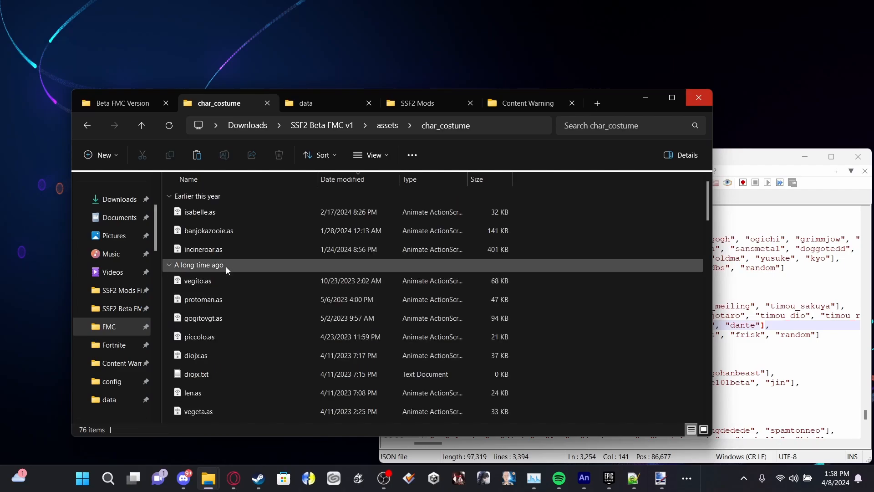
pyautogui.doubleClick(235, 221)
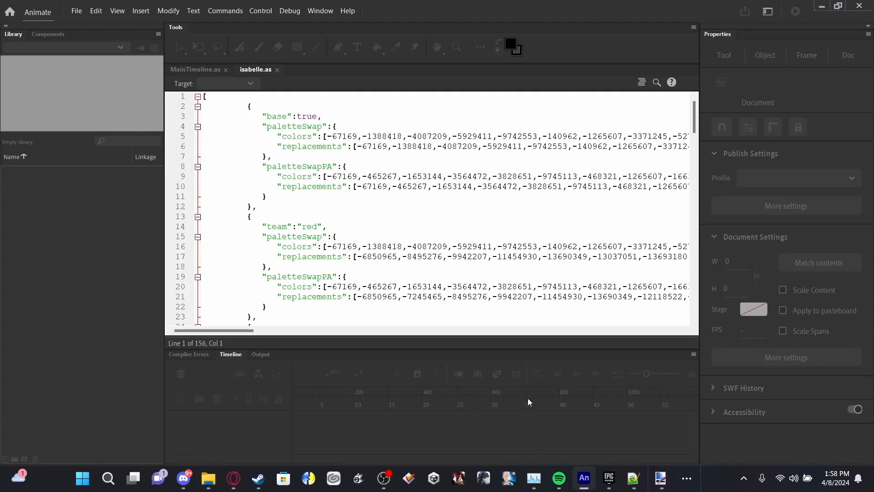
# Look through isabelle.as from its opening bracket to its closing bracket to examine how the costume list is structured.
pyautogui.scroll(-2, 424, 250)
pyautogui.scroll(2, 423, 241)
pyautogui.scroll(-1, 304, 159)
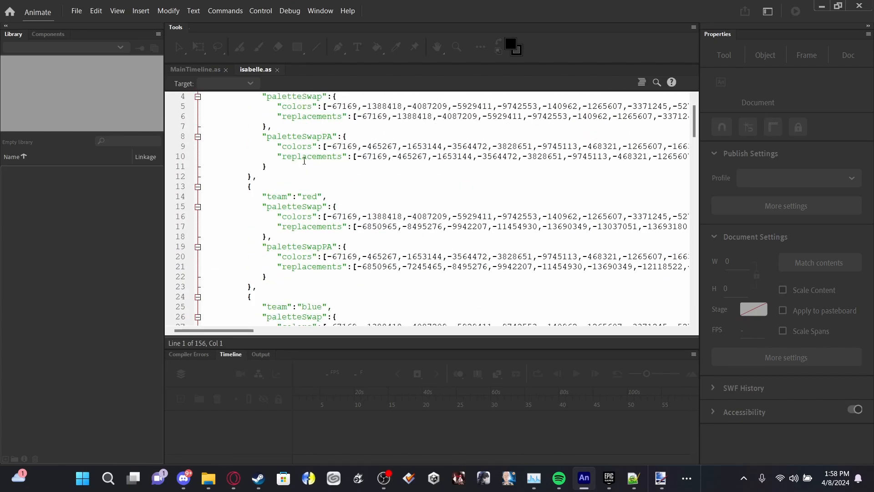
pyautogui.scroll(1, 308, 160)
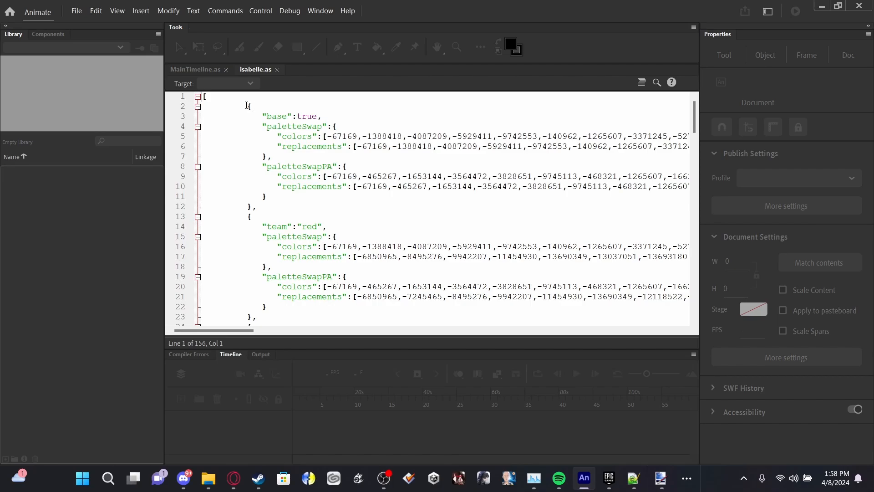
pyautogui.click(248, 106)
pyautogui.click(218, 95)
pyautogui.scroll(-20, 227, 160)
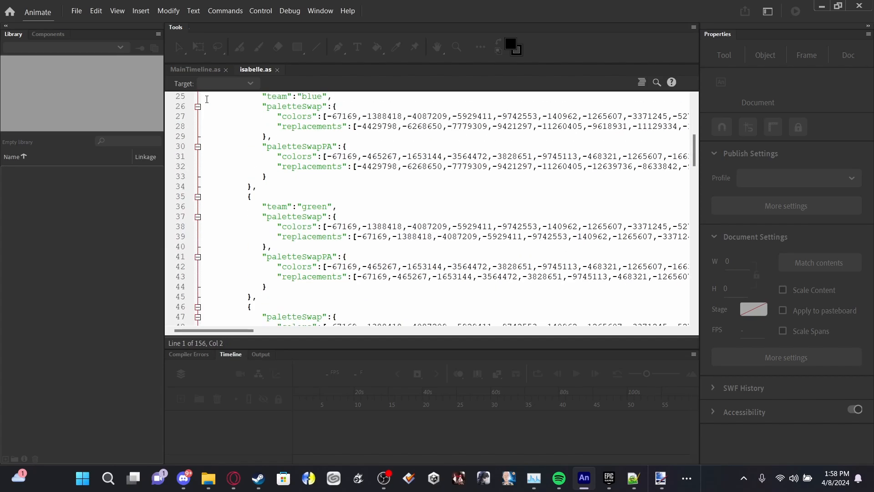
pyautogui.scroll(-12, 227, 160)
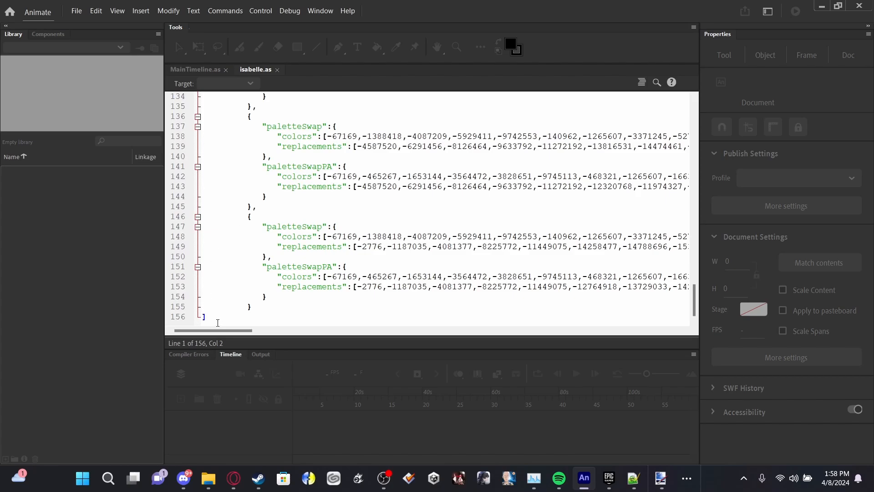
pyautogui.click(217, 322)
pyautogui.scroll(20, 262, 239)
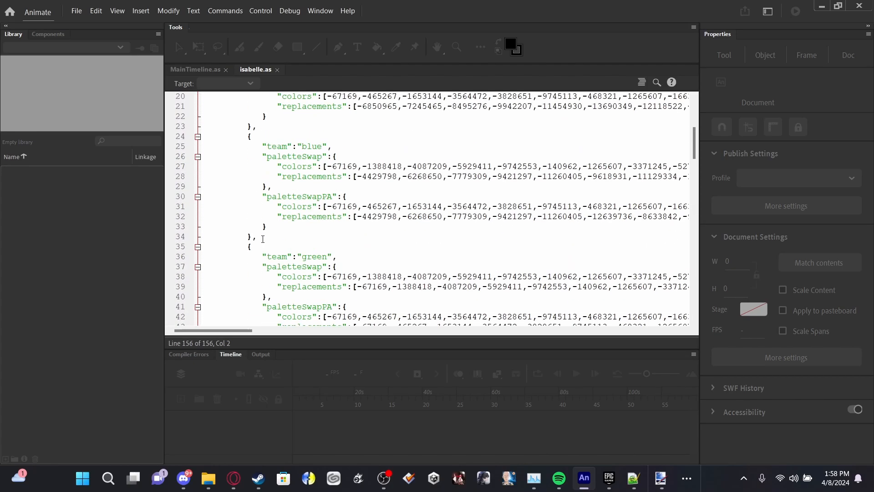
pyautogui.scroll(7, 263, 239)
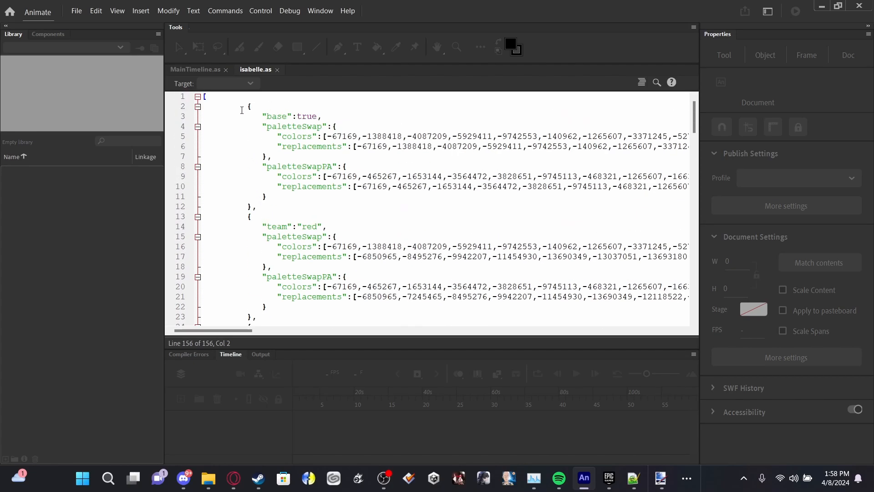
# Highlight the opening brace and contents of the base costume entry in isabelle.as to examine them, and clear the selection.
pyautogui.moveTo(248, 107); pyautogui.dragTo(203, 107)
pyautogui.click(257, 104)
pyautogui.moveTo(256, 104); pyautogui.dragTo(246, 107)
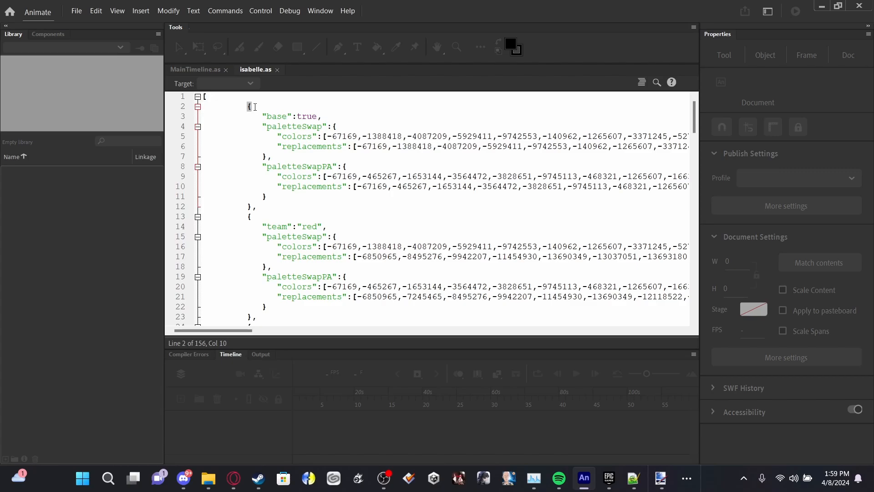
pyautogui.click(254, 207)
pyautogui.moveTo(261, 117); pyautogui.dragTo(292, 194)
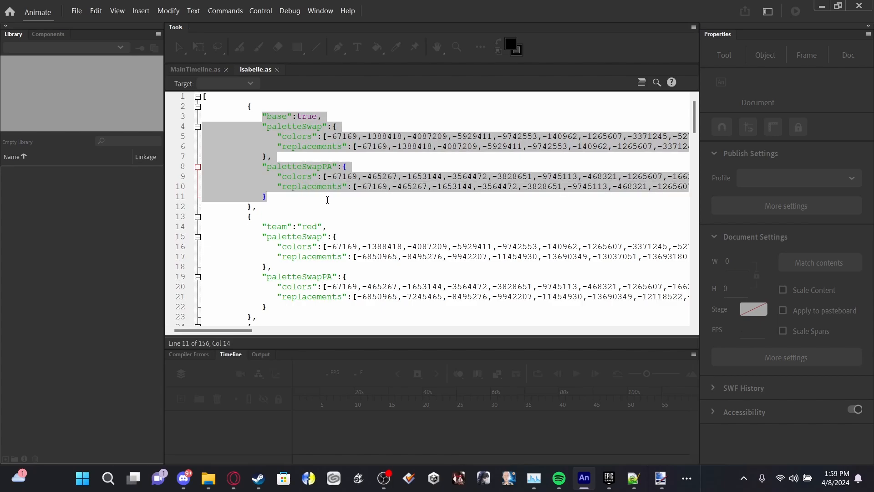
pyautogui.click(327, 203)
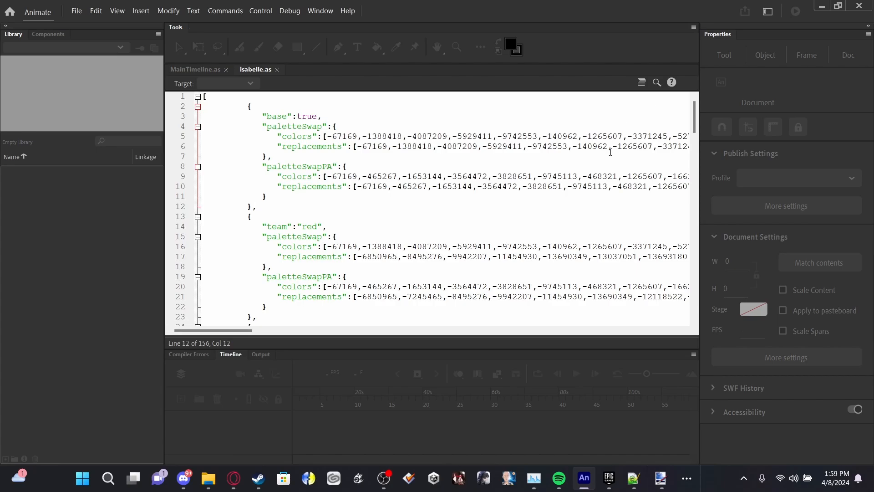
# Compare the base entry with the team entries below it, highlight the base entry's paletteSwapPA block, and clear the selection.
pyautogui.scroll(-2, 387, 222)
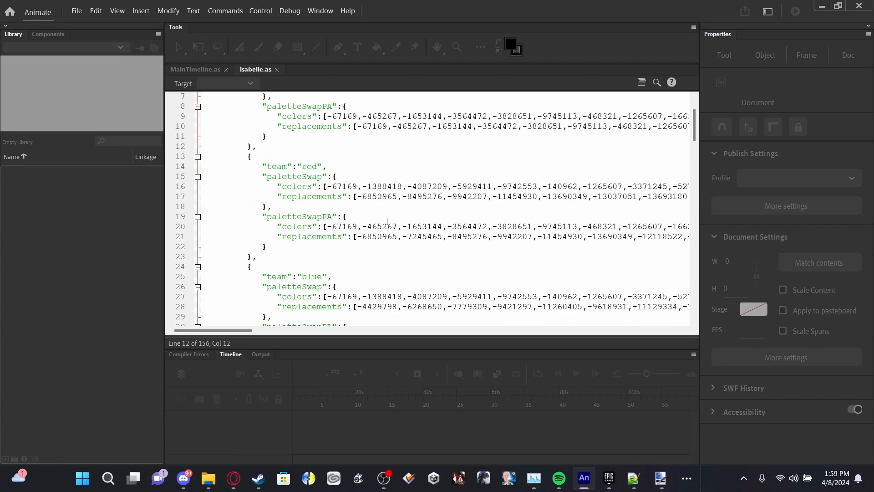
pyautogui.scroll(2, 387, 222)
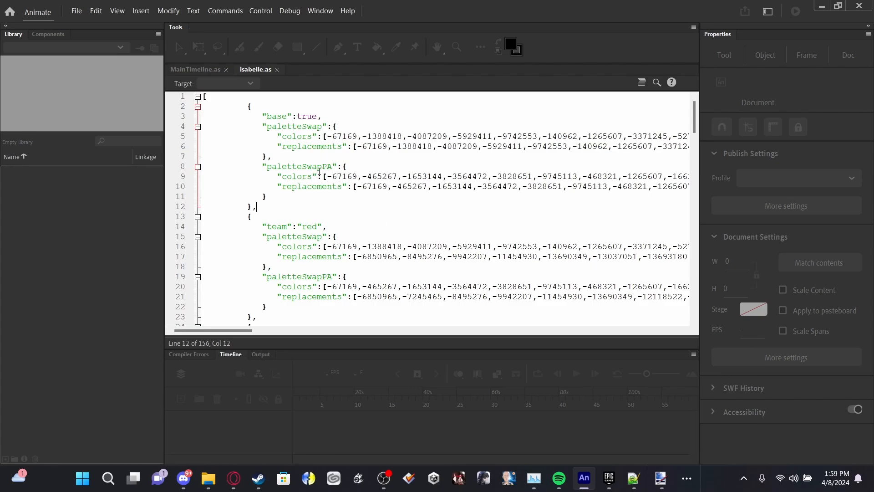
pyautogui.moveTo(263, 166); pyautogui.dragTo(266, 197)
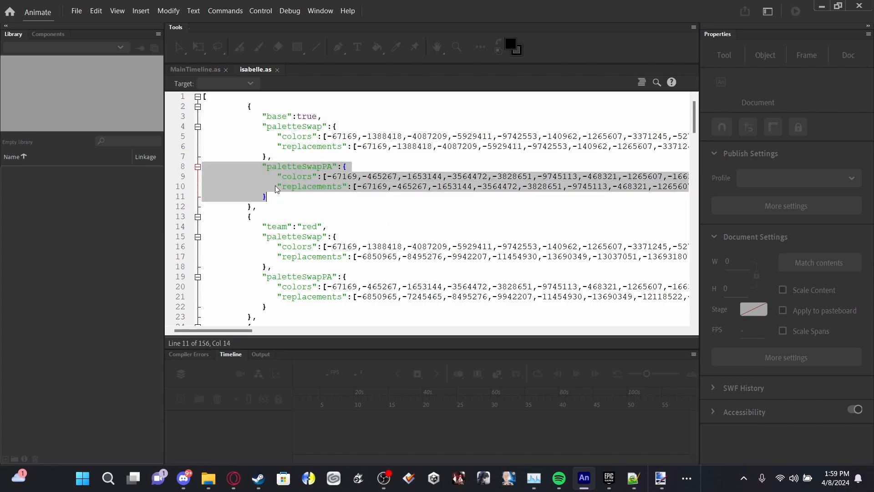
pyautogui.click(251, 196)
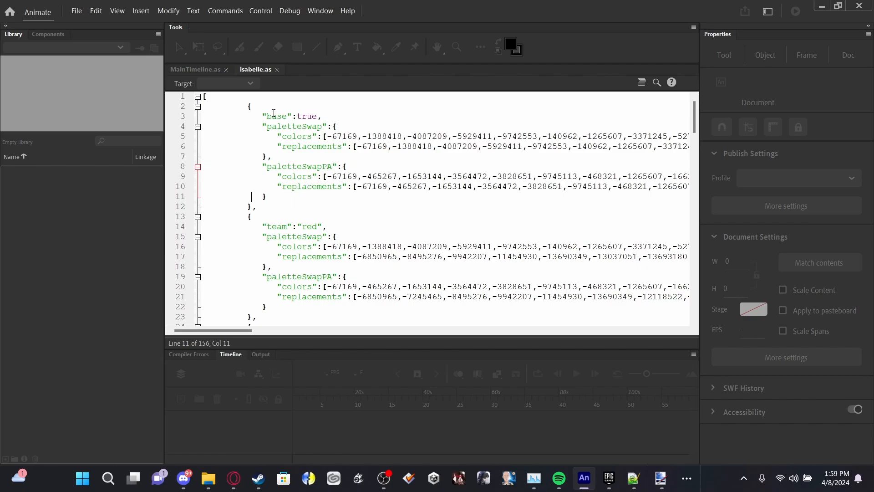
# Try changing the extension of diojx.txt in the char_costume folder to .as, and restore the name diojx.txt.
pyautogui.moveTo(208, 478)
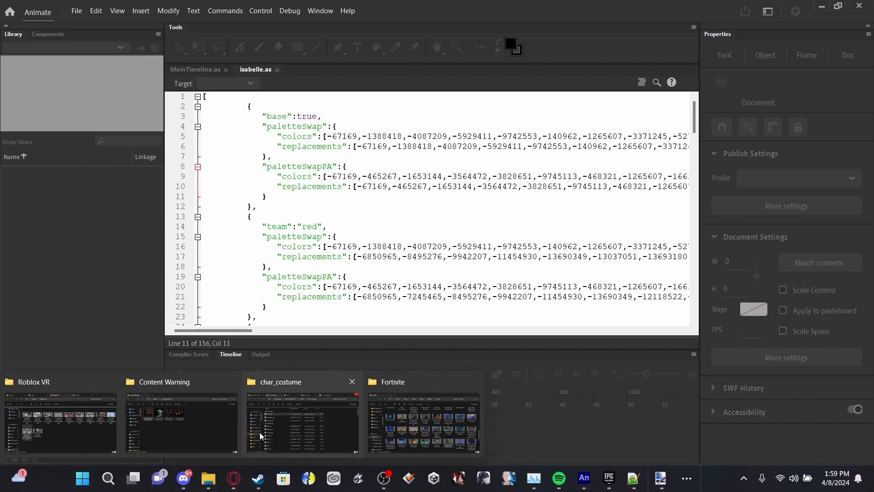
pyautogui.click(261, 435)
pyautogui.rightClick(624, 341)
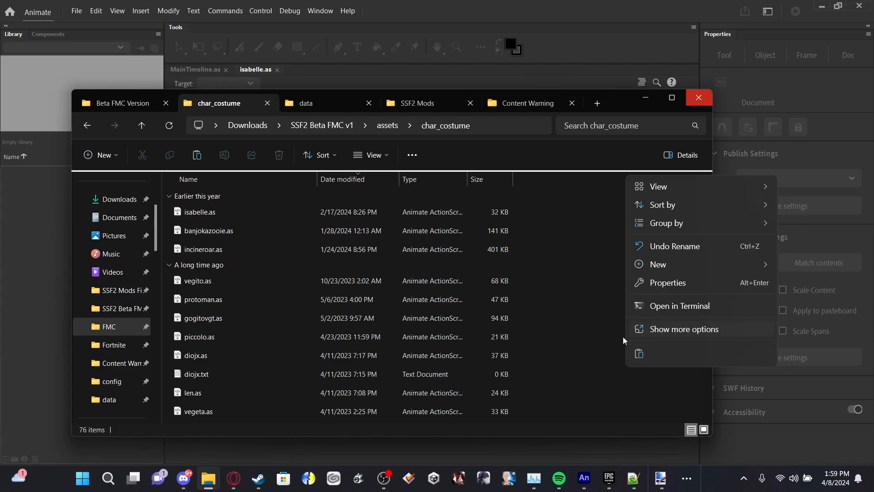
pyautogui.click(275, 374)
pyautogui.rightClick(274, 377)
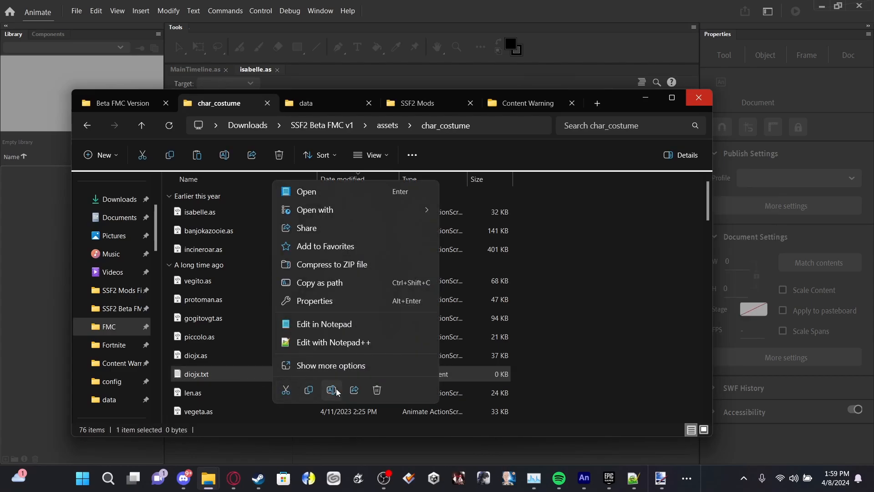
pyautogui.click(332, 390)
pyautogui.press('BackSpace')
pyautogui.press('BackSpace')
pyautogui.press('BackSpace')
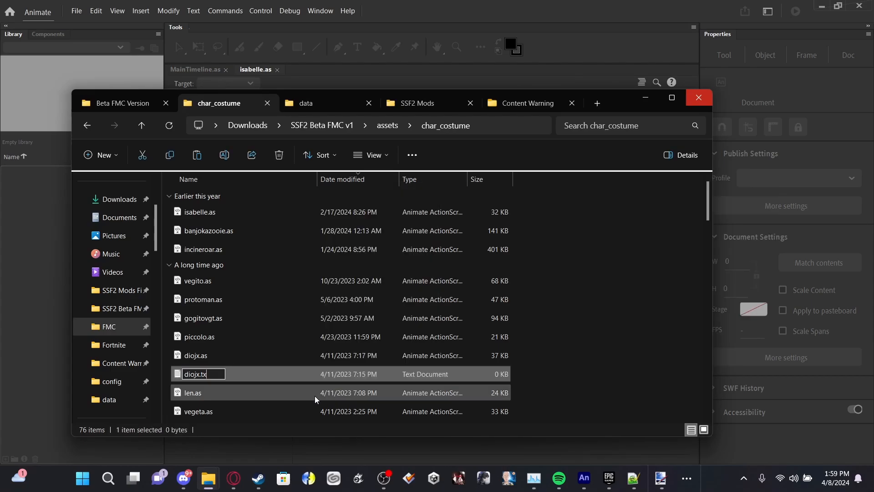
pyautogui.write('as')
pyautogui.hotkey('shift', 'Left')
pyautogui.hotkey('shift', 'Left')
pyautogui.press('BackSpace')
pyautogui.write('txt')
pyautogui.press('Return')
# Open diojx.txt to examine its contents, and close it.
pyautogui.doubleClick(250, 376)
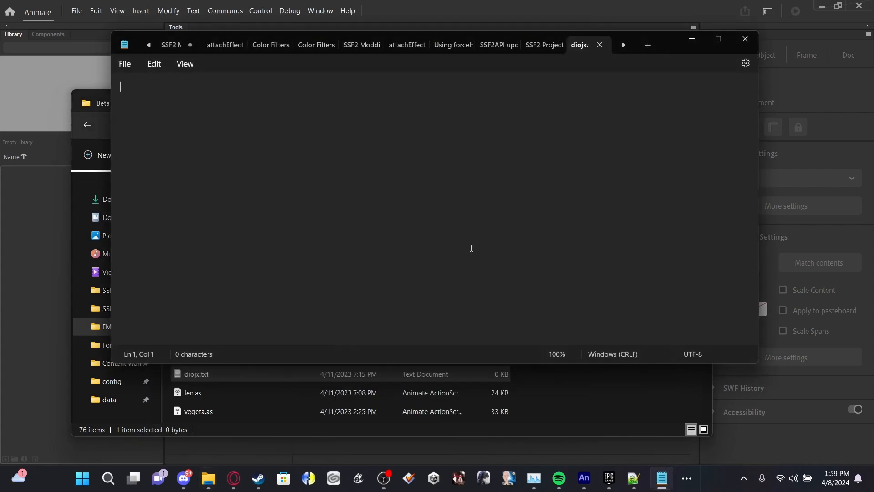
pyautogui.click(746, 37)
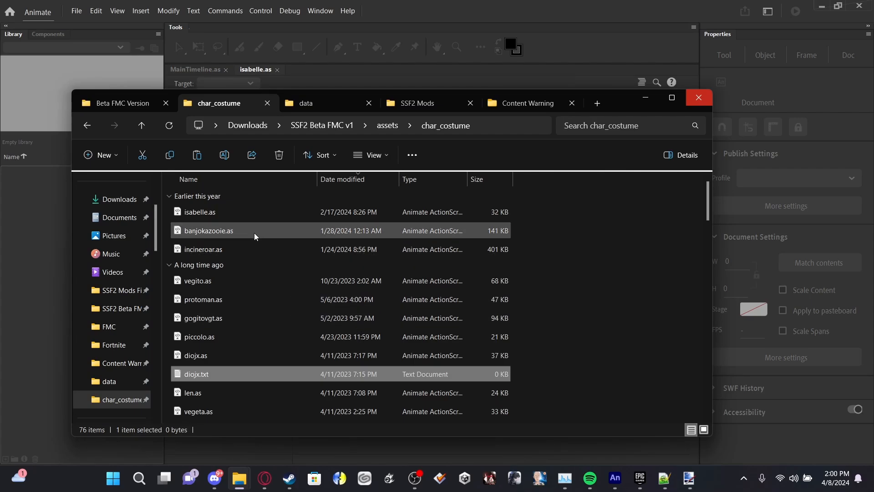
# Reopen isabelle.as, look through its team and extra costume entries down to the end, and minimize Animate.
pyautogui.doubleClick(262, 213)
pyautogui.scroll(-10, 343, 239)
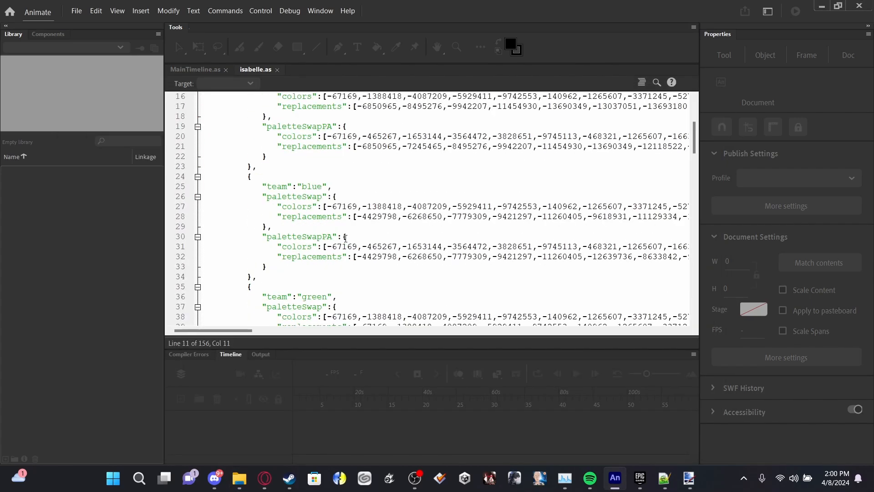
pyautogui.scroll(-12, 342, 238)
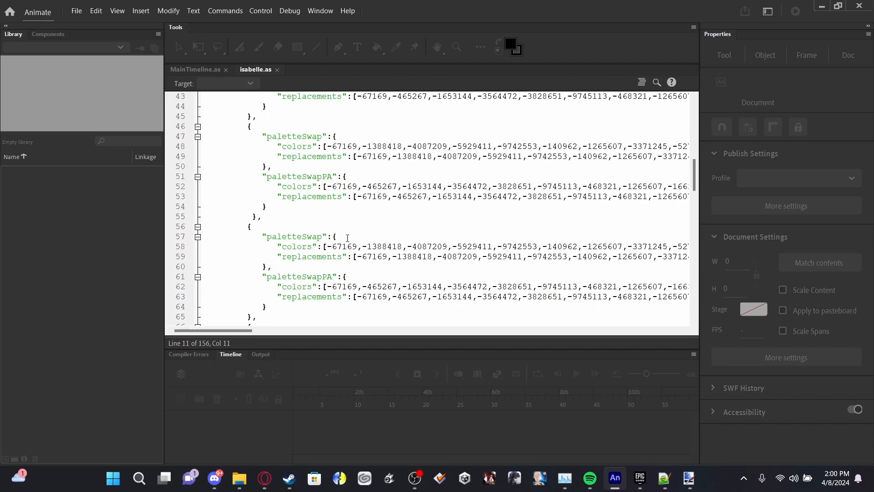
pyautogui.scroll(-16, 347, 237)
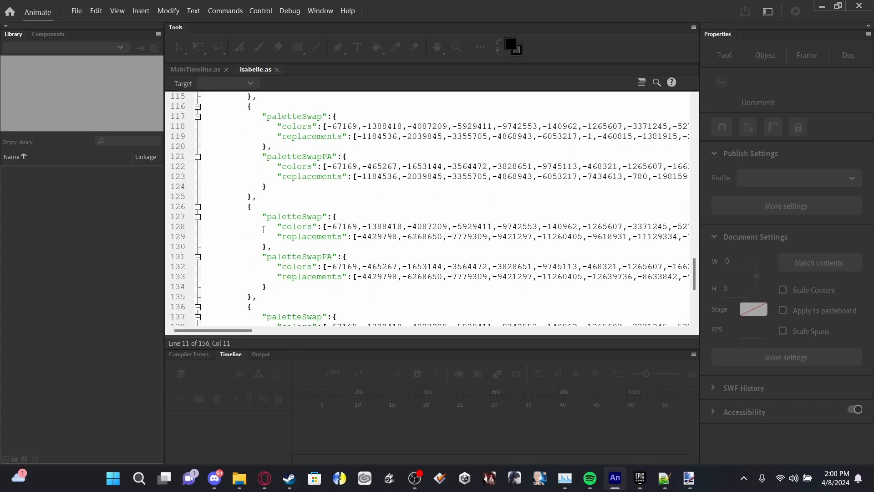
pyautogui.scroll(-7, 270, 197)
pyautogui.click(826, 5)
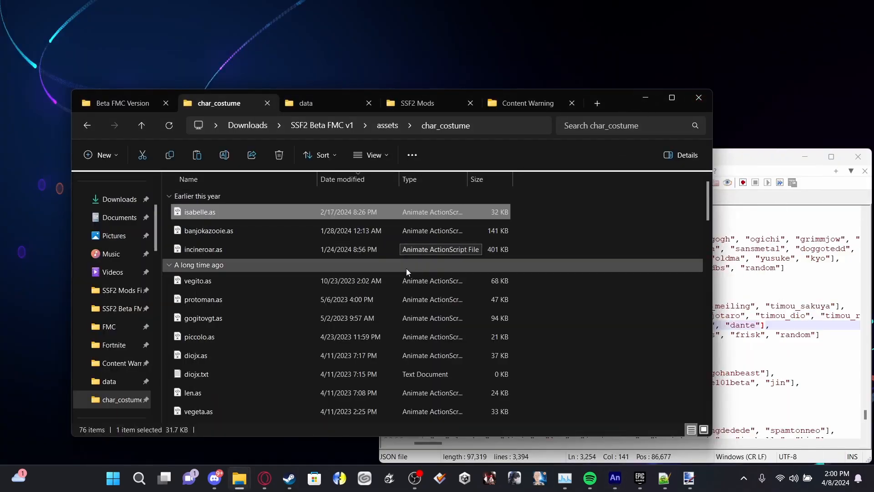
# View isabelle.png in the char_portrait folder of assets, close the image, and return to the assets folder.
pyautogui.hotkey('alt', 'Left')
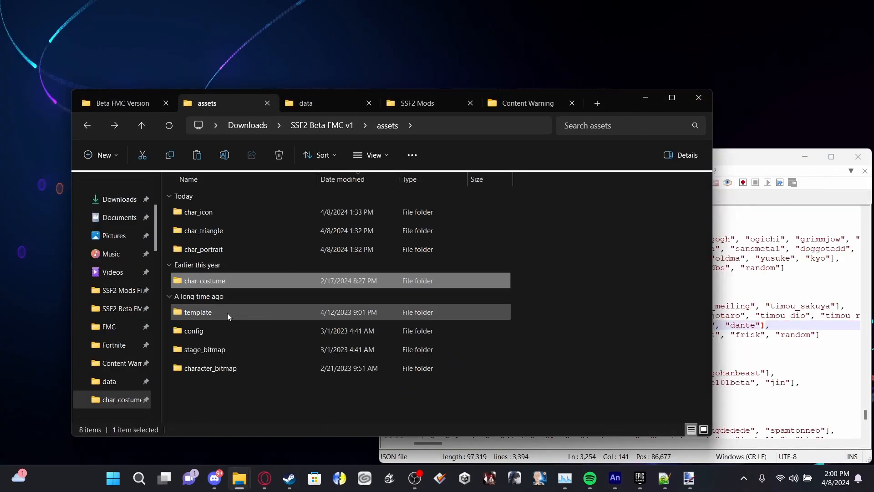
pyautogui.doubleClick(225, 249)
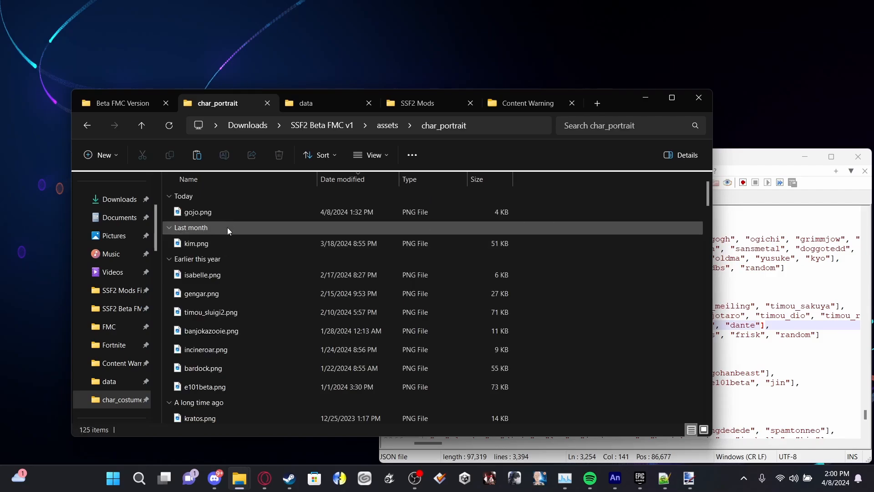
pyautogui.doubleClick(218, 274)
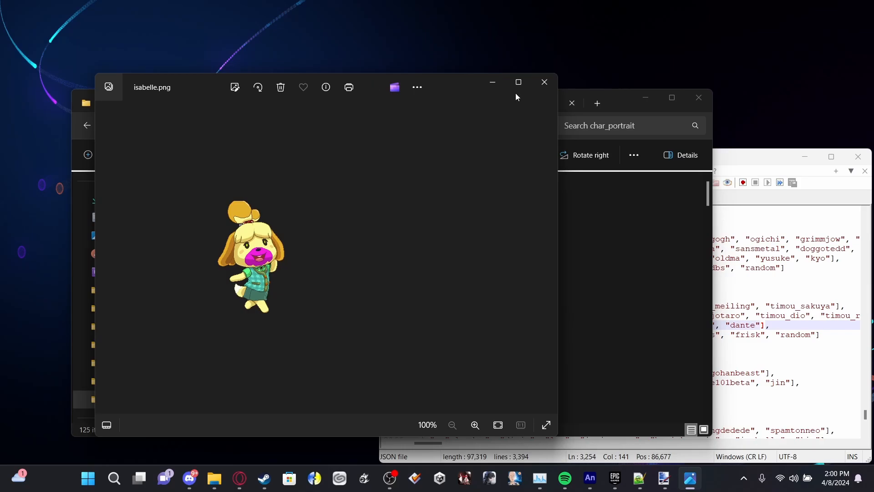
pyautogui.click(542, 83)
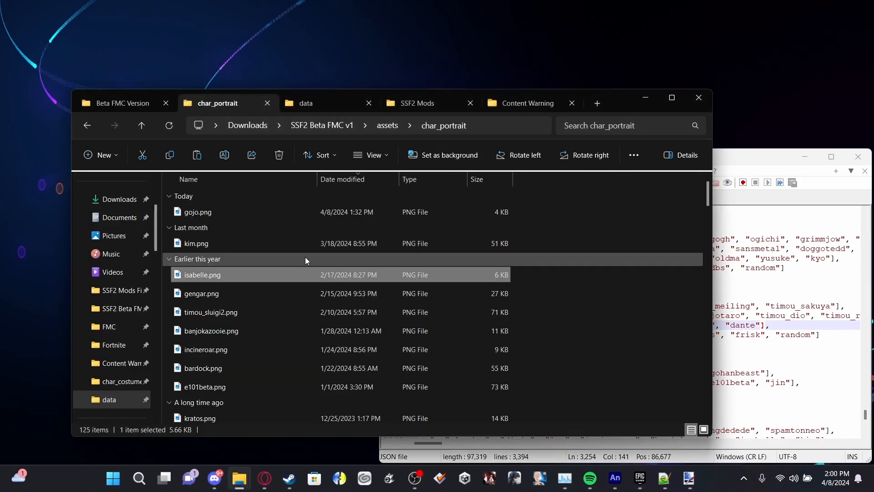
pyautogui.hotkey('alt', 'Up')
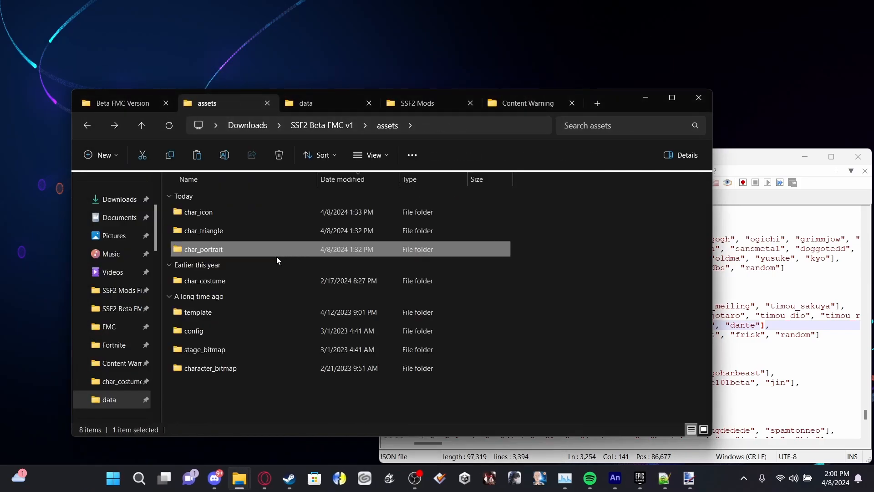
# View isabelle_triangle.png in the char_triangle folder, close the image, and return to the assets folder.
pyautogui.doubleClick(206, 228)
pyautogui.doubleClick(225, 274)
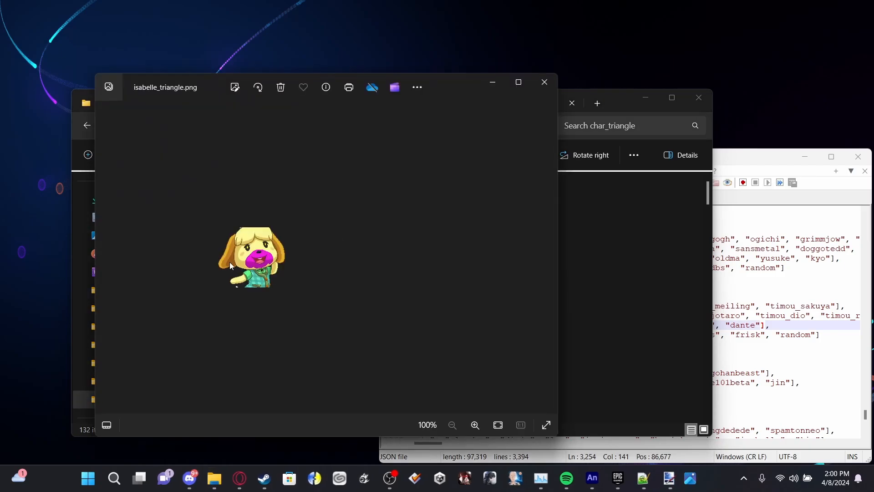
pyautogui.click(544, 82)
pyautogui.hotkey('alt', 'Up')
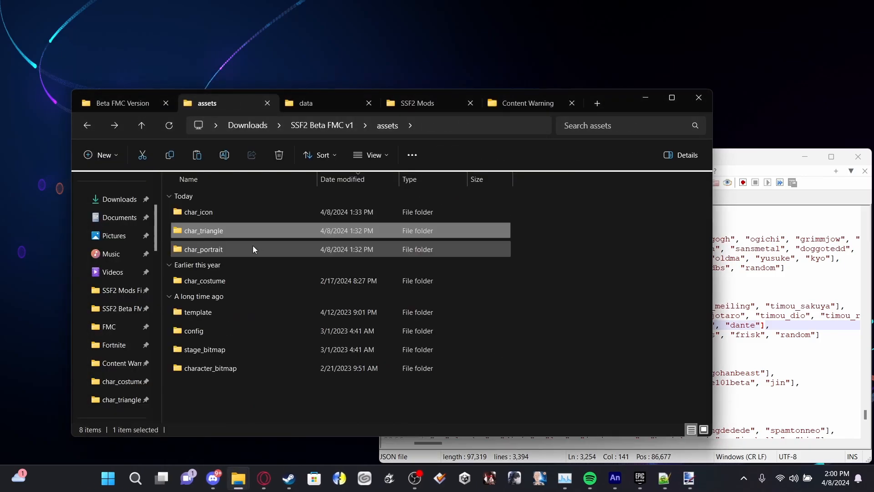
# View isabelle_css.png in the char_icon folder, close the image, and return to the assets folder.
pyautogui.doubleClick(239, 214)
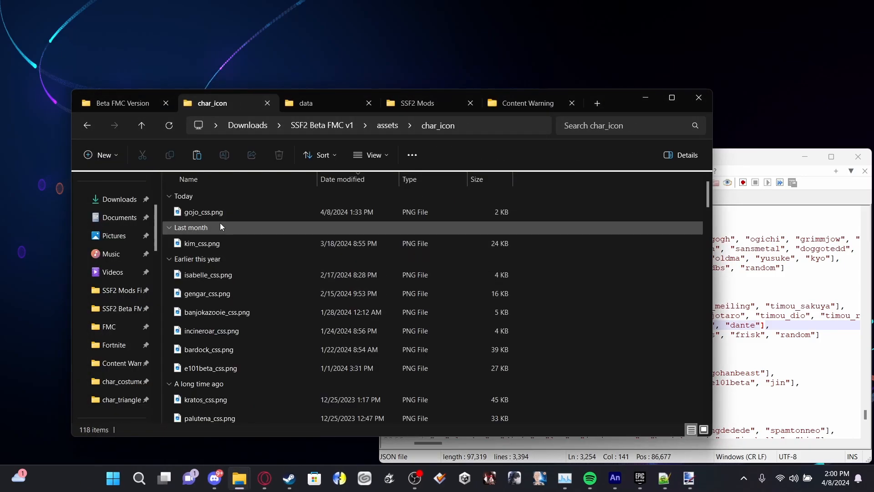
pyautogui.scroll(-1, 223, 338)
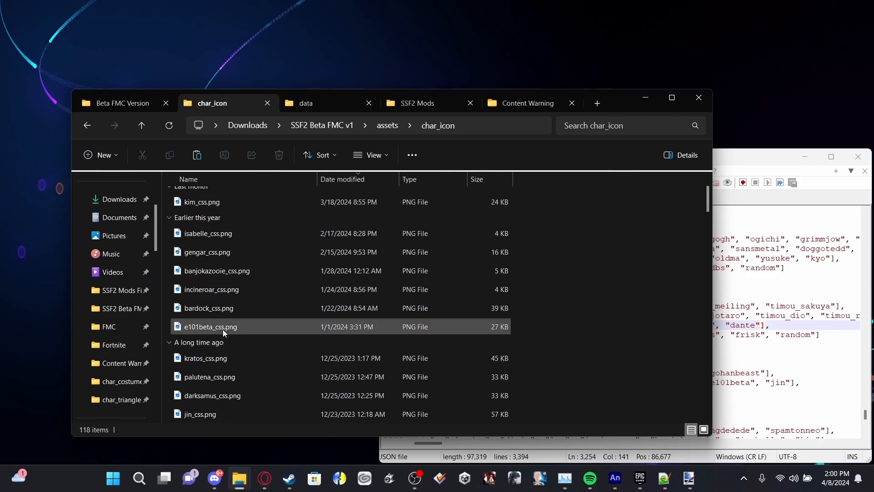
pyautogui.scroll(1, 223, 329)
pyautogui.doubleClick(222, 277)
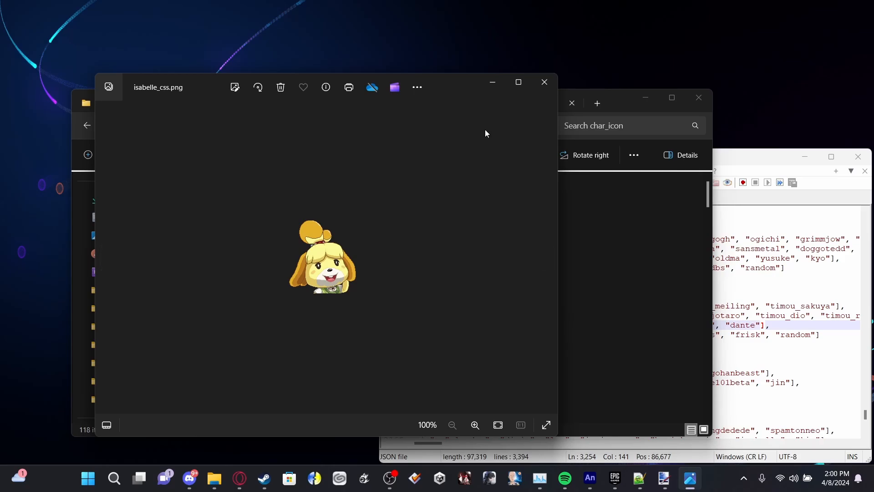
pyautogui.click(540, 90)
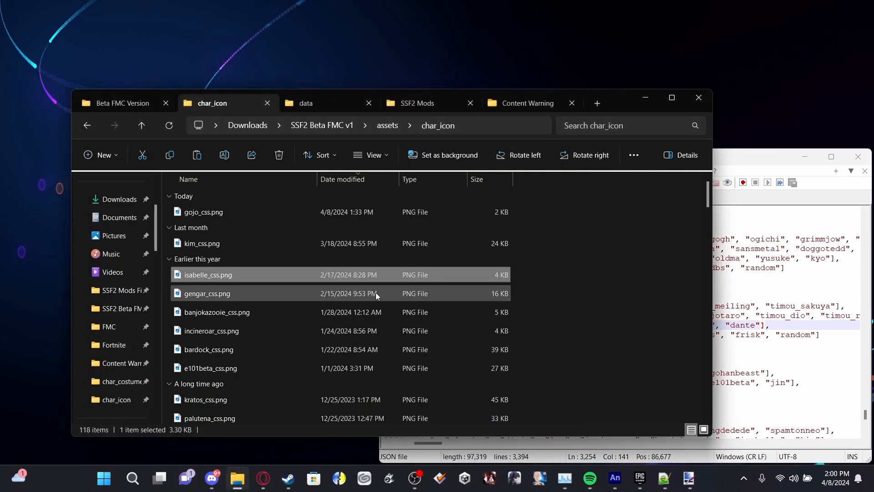
pyautogui.hotkey('alt', 'Up')
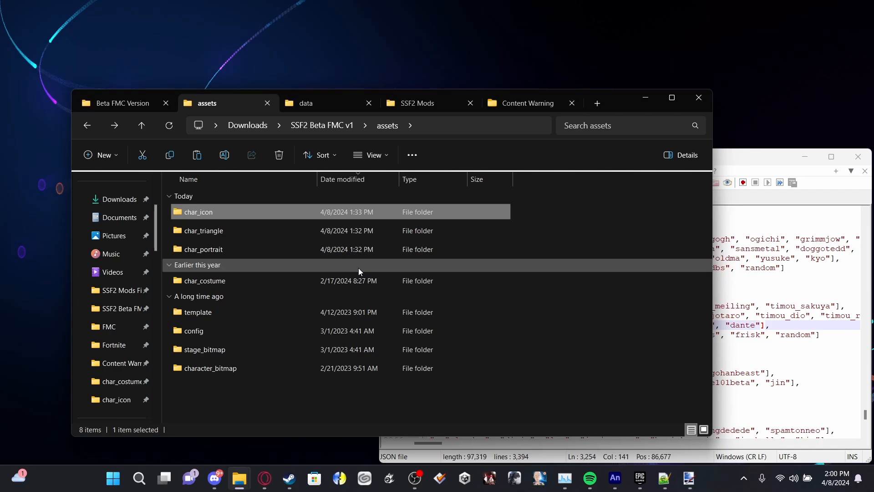
# Return to the SSF2 Beta FMC v1 folder and find the isabelle fighter entry in fighter.xml.
pyautogui.hotkey('alt', 'Up')
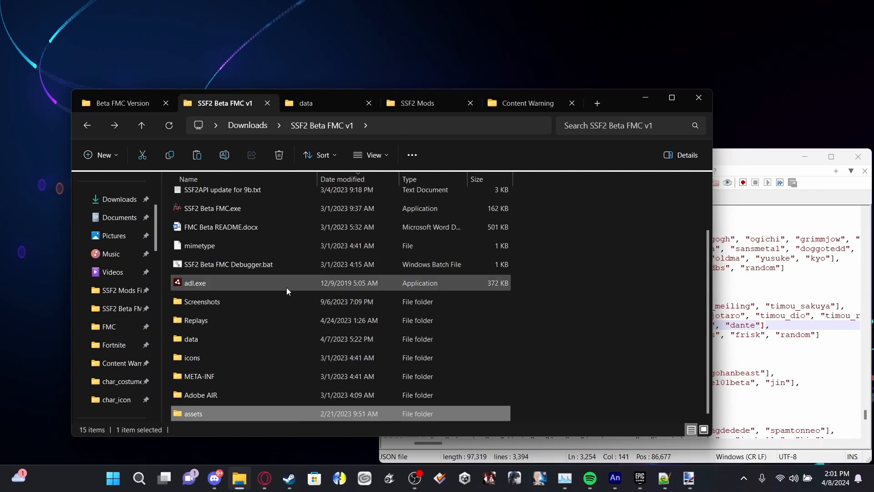
pyautogui.scroll(1, 270, 273)
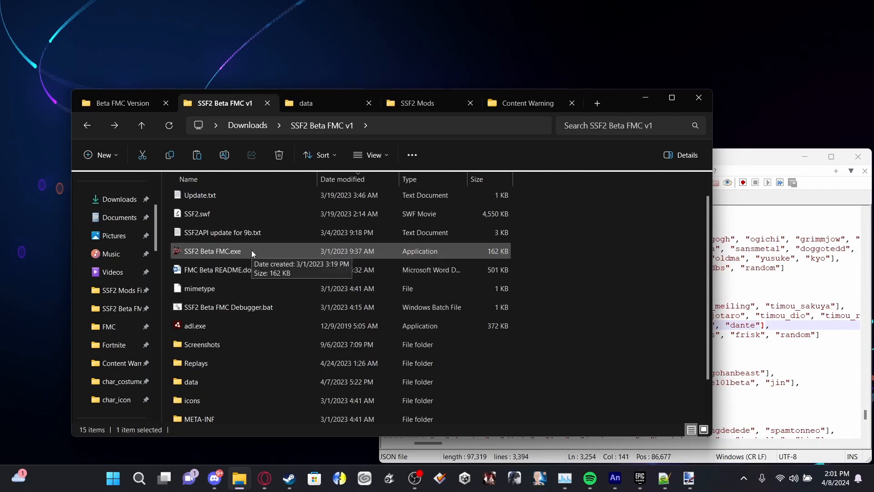
pyautogui.click(740, 190)
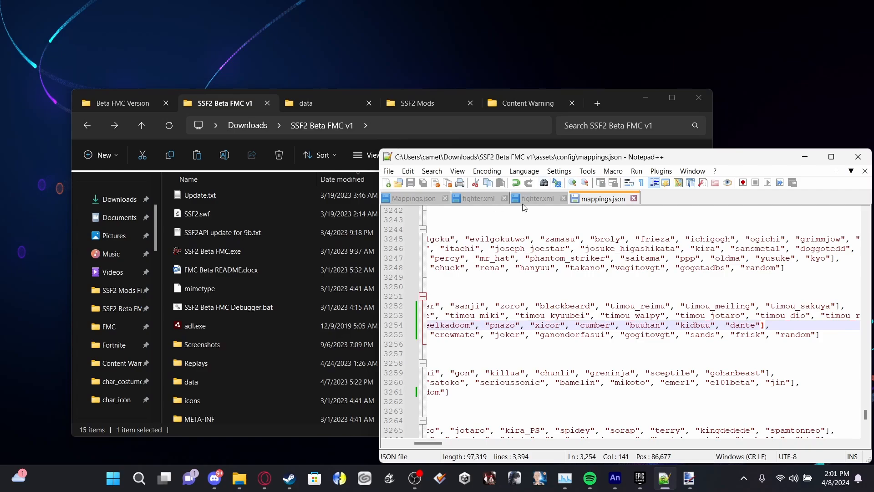
pyautogui.click(533, 199)
pyautogui.scroll(-10, 587, 295)
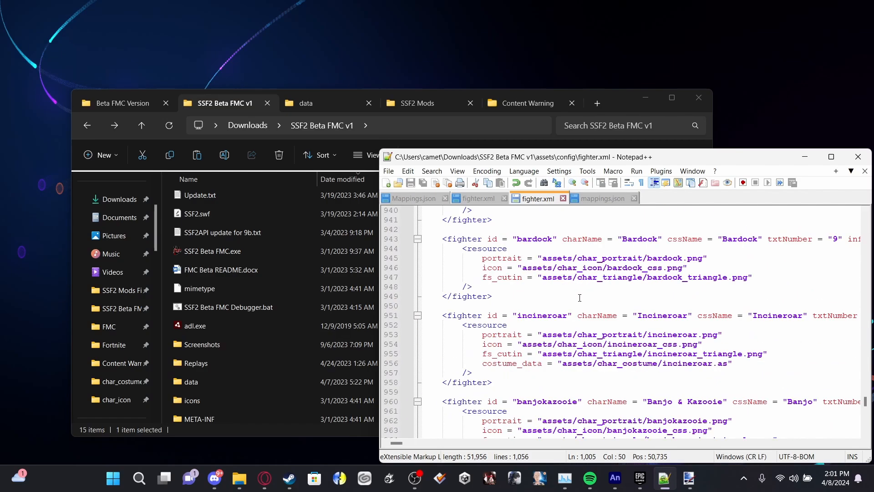
pyautogui.scroll(-5, 565, 298)
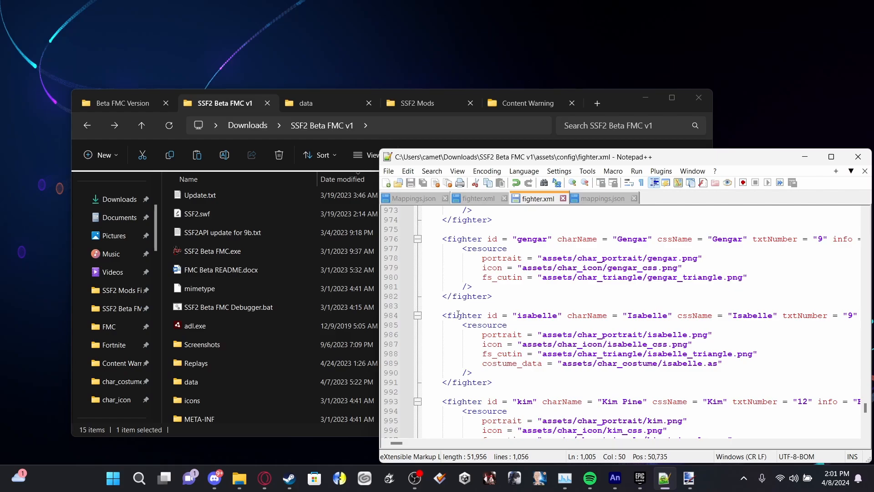
pyautogui.scroll(-1, 623, 354)
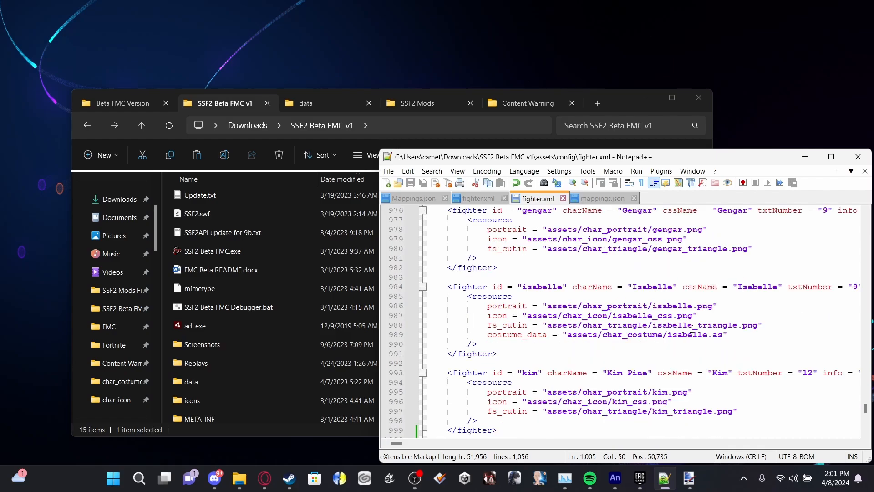
# Highlight the costume_data line of the isabelle entry and its path "assets/char_costume/isabelle.as".
pyautogui.moveTo(482, 334); pyautogui.dragTo(744, 332)
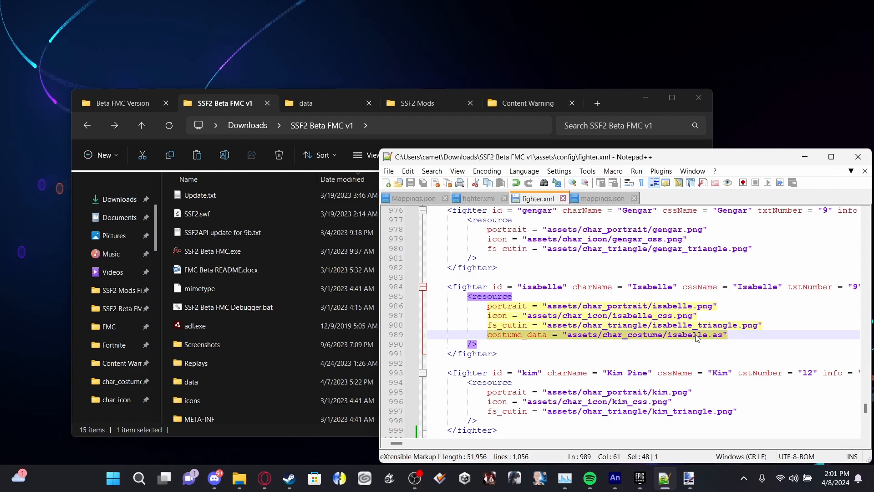
pyautogui.click(728, 335)
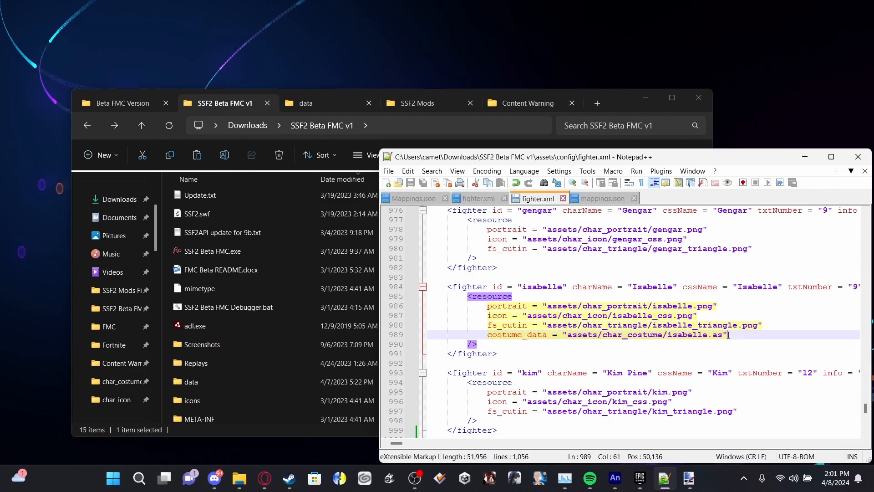
pyautogui.moveTo(729, 334); pyautogui.dragTo(561, 335)
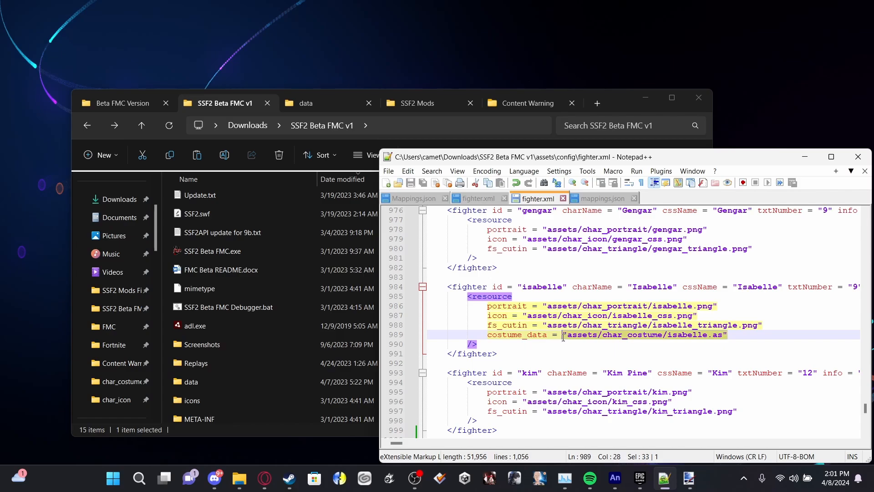
pyautogui.click(520, 344)
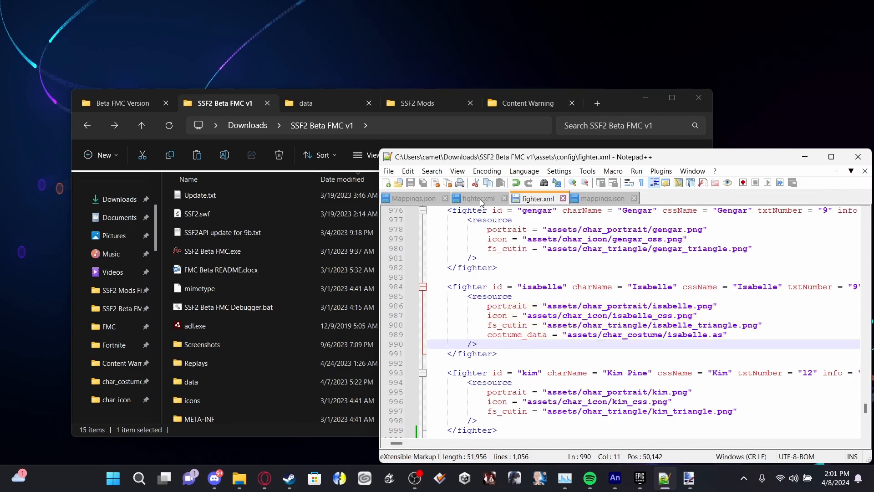
# Find the "isabelle" block in mappings.json and highlight the whole entry.
pyautogui.click(584, 201)
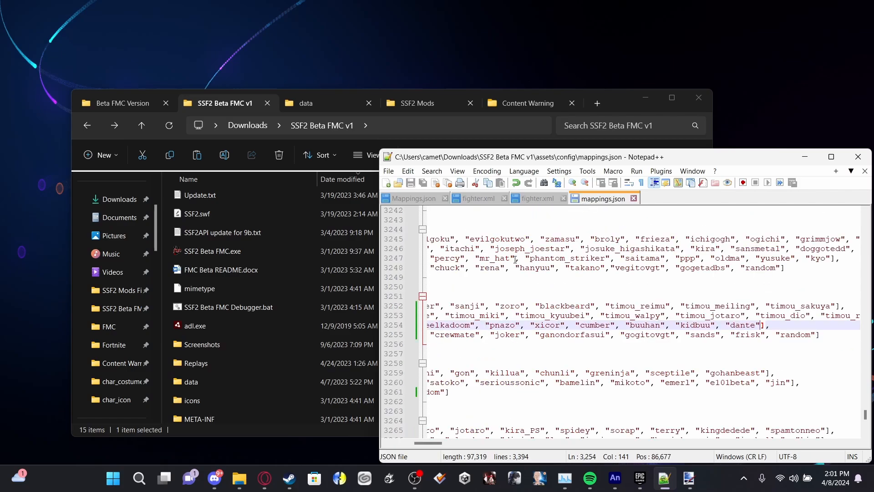
pyautogui.moveTo(425, 447); pyautogui.dragTo(400, 440)
pyautogui.scroll(-3, 503, 387)
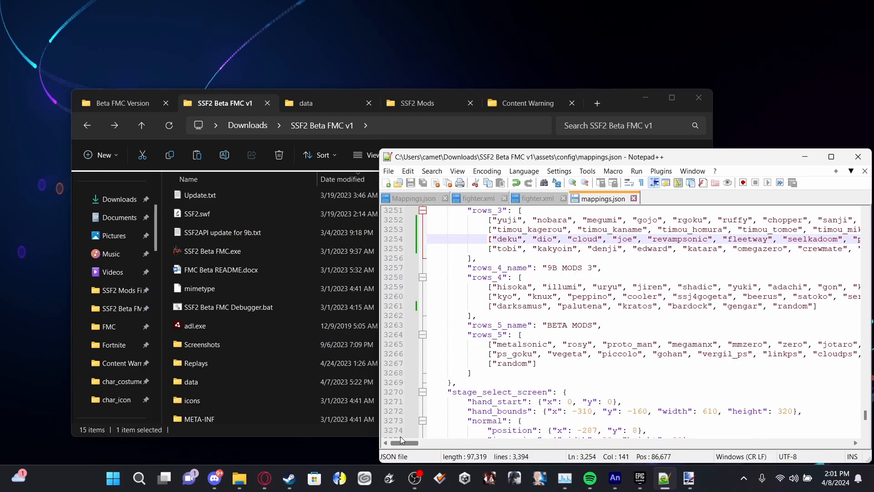
pyautogui.scroll(16, 549, 365)
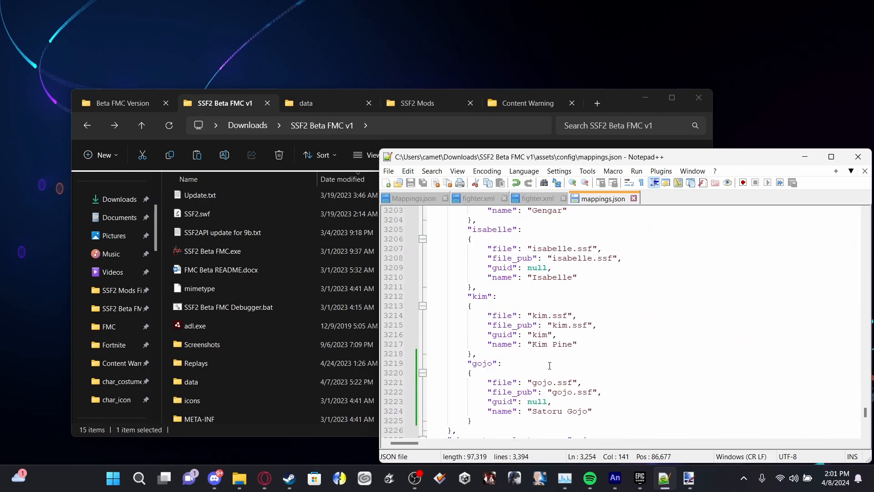
pyautogui.scroll(3, 549, 366)
pyautogui.scroll(1, 533, 368)
pyautogui.scroll(-1, 517, 370)
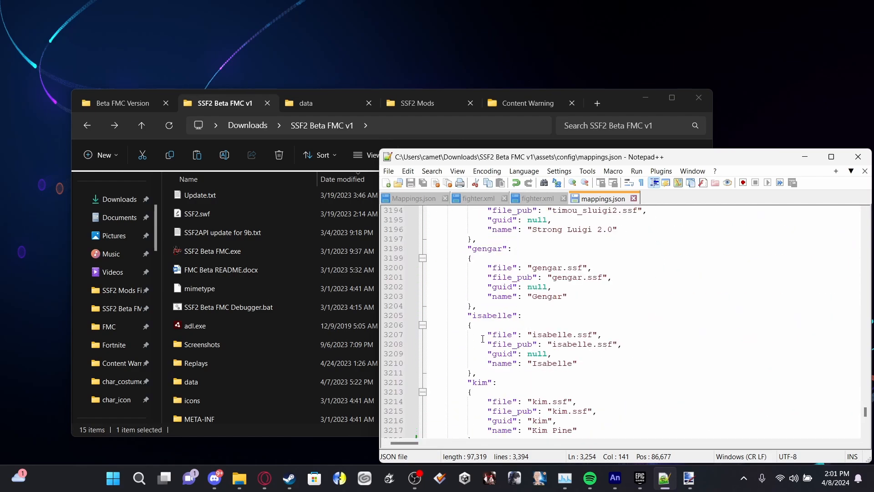
pyautogui.moveTo(468, 314)
pyautogui.mouseDown()
pyautogui.moveTo(609, 348)
pyautogui.moveTo(478, 374)
pyautogui.moveTo(489, 344)
pyautogui.moveTo(467, 314)
pyautogui.mouseUp()
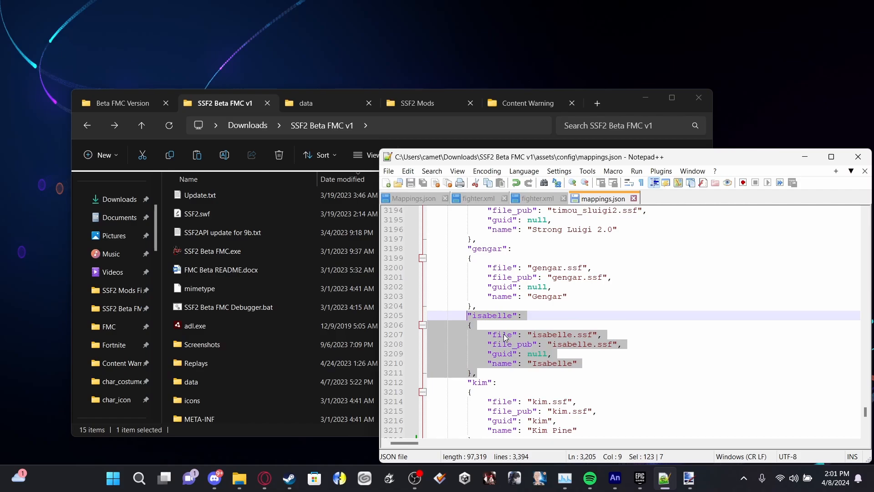
pyautogui.click(517, 375)
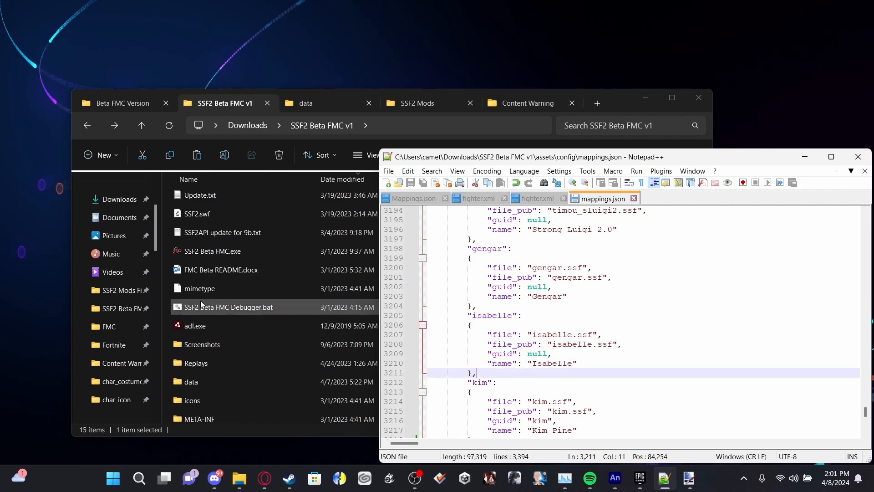
# Launch SSF2 Beta FMC.exe, open Training mode, and switch the character roster to the BETA MODS page.
pyautogui.doubleClick(208, 253)
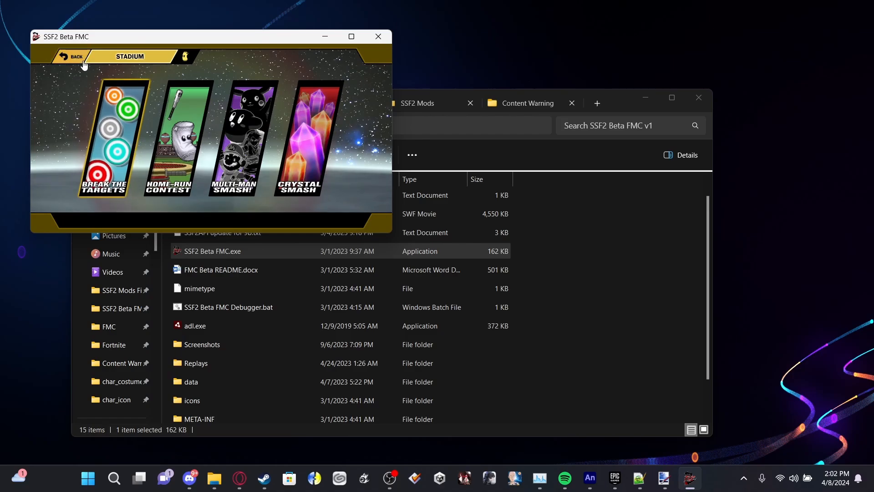
pyautogui.click(67, 94)
pyautogui.click(106, 168)
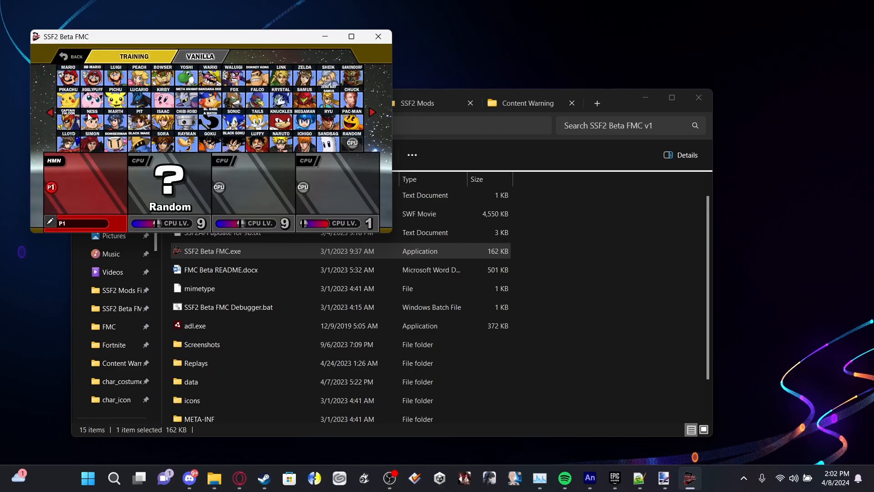
pyautogui.click(50, 112)
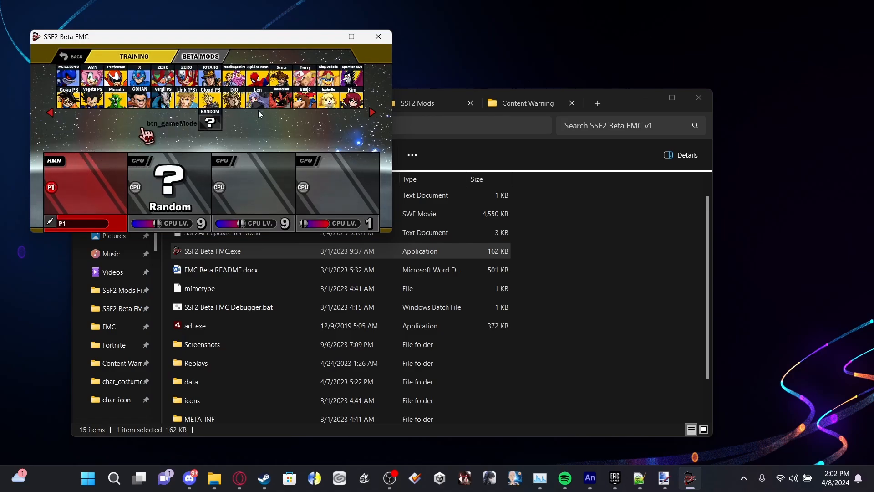
# Choose Isabelle as player 1's character, replacing the accidental Sora (PS) pick.
pyautogui.click(291, 73)
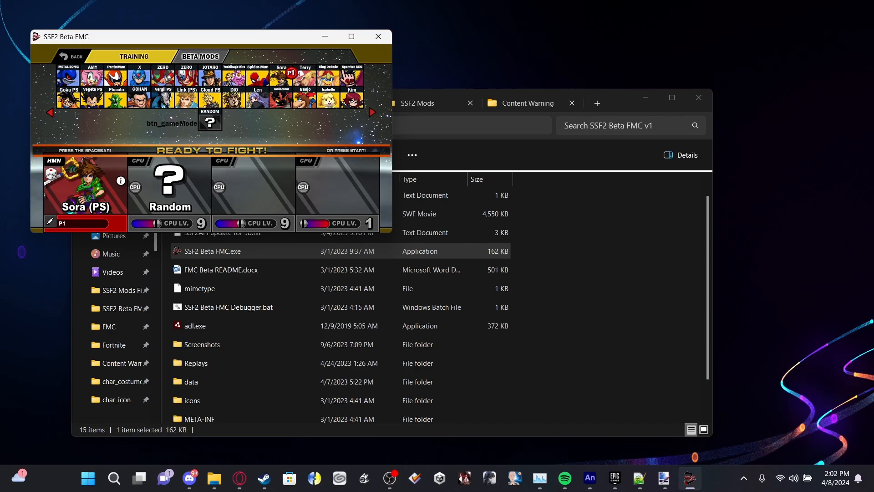
pyautogui.press('o')
pyautogui.click(328, 107)
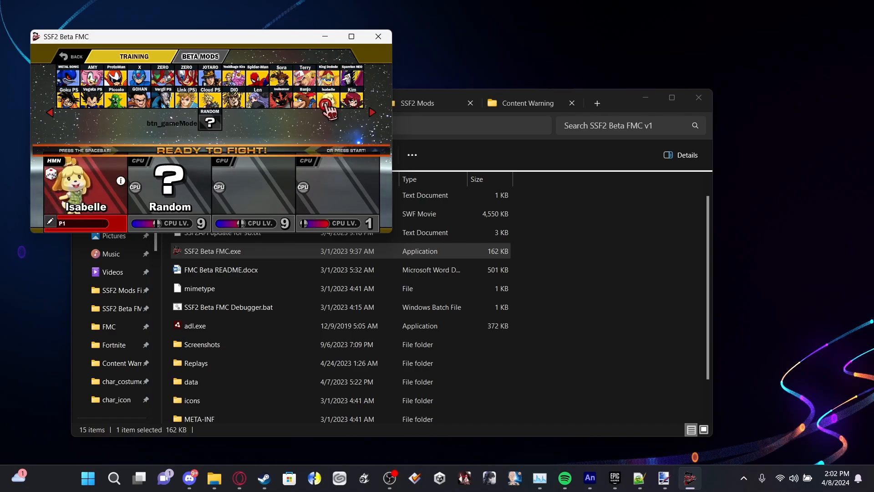
# Cycle Isabelle's costumes to the white-furred one and start the training match on the village stage.
pyautogui.click(55, 179)
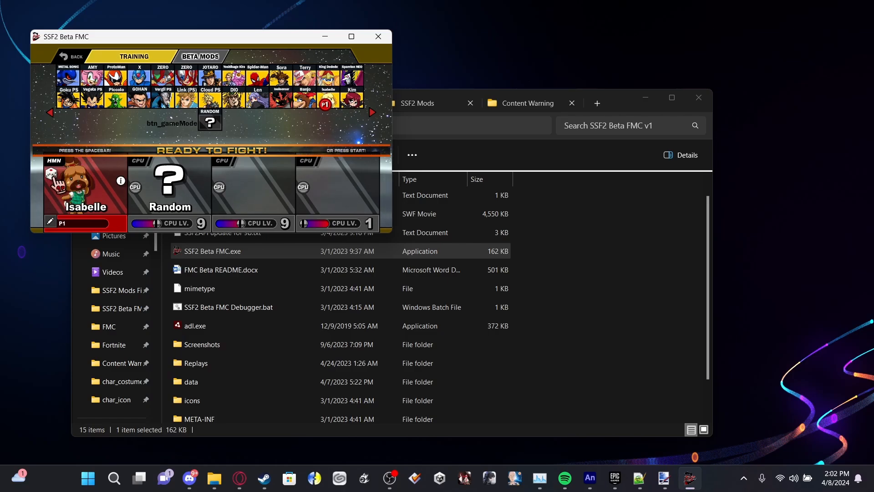
pyautogui.click(54, 178)
pyautogui.click(54, 178)
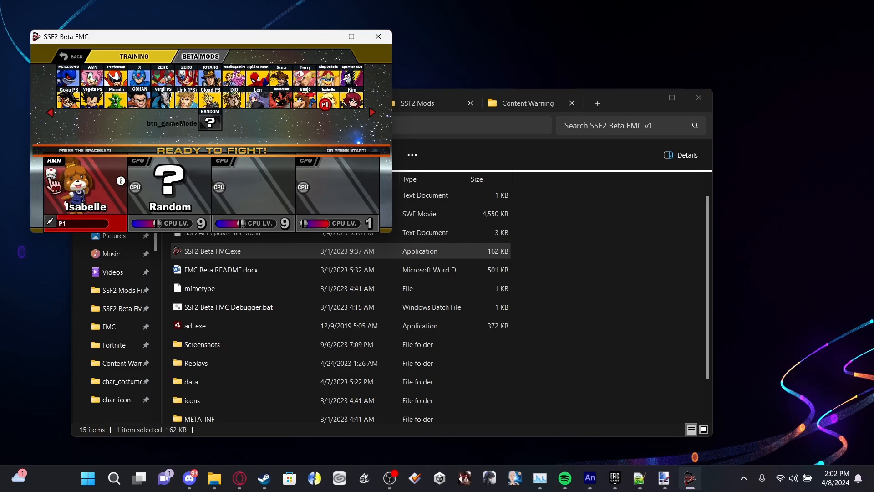
pyautogui.click(60, 179)
pyautogui.click(60, 179)
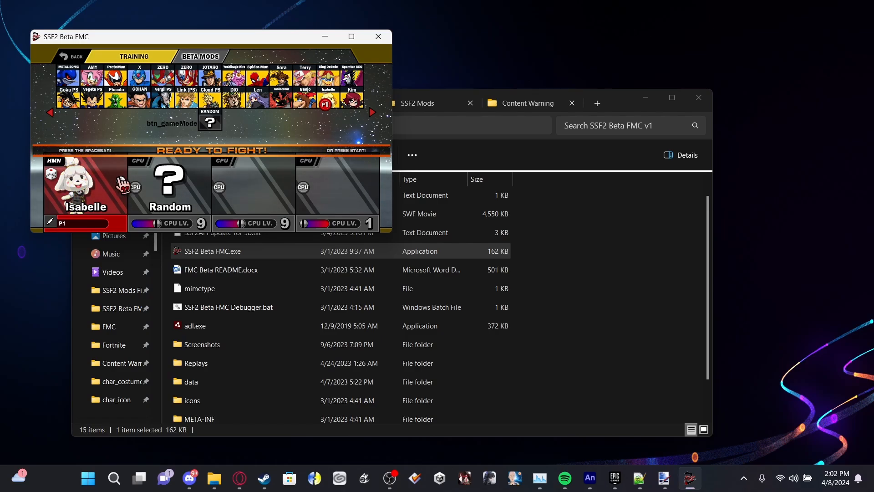
pyautogui.press('space')
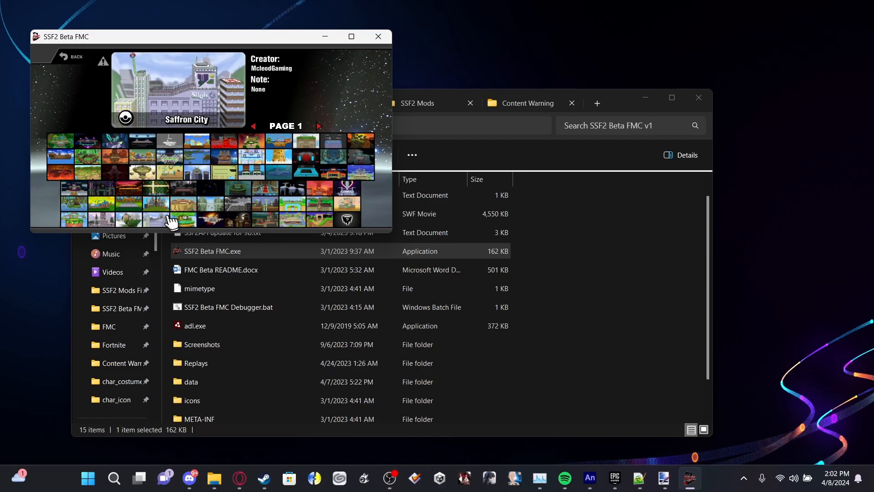
pyautogui.click(298, 218)
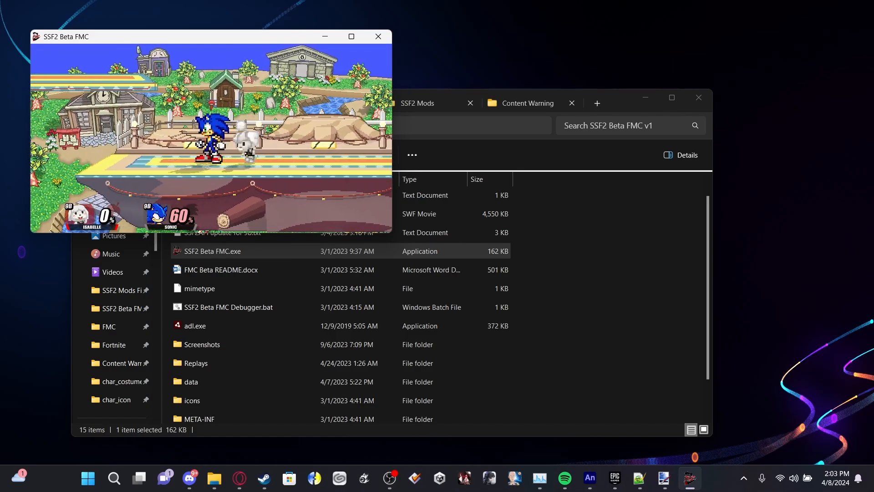
# Spawn a Smash Ball from the training menu's items and resume the match.
pyautogui.press('w')
pyautogui.press('Return')
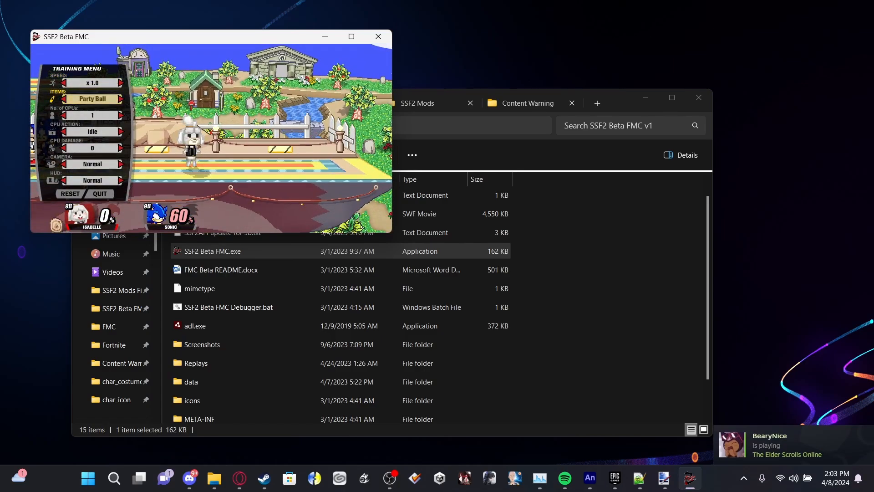
pyautogui.press('a')
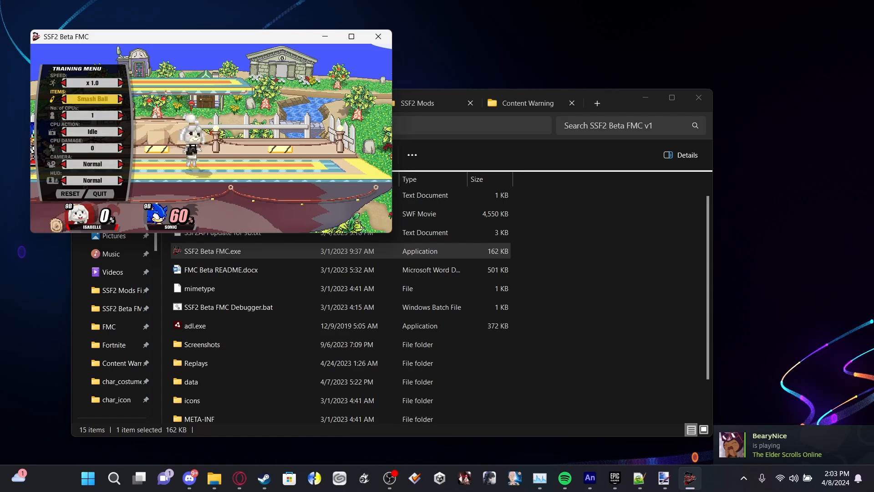
pyautogui.press('p')
pyautogui.press('Return')
# Break the Smash Ball with Isabelle and try her special attack near Sonic.
pyautogui.press('a')
pyautogui.press('w')
pyautogui.press('p')
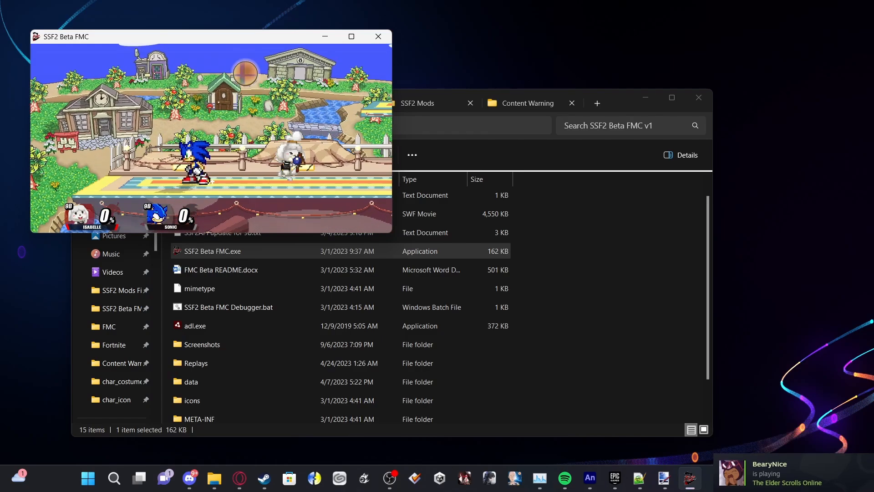
pyautogui.press('w')
pyautogui.press('p')
pyautogui.press('a')
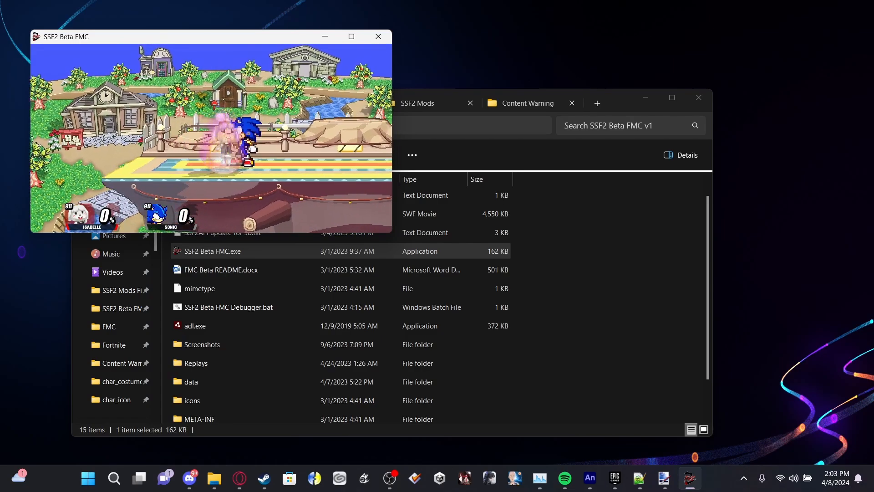
pyautogui.press('o')
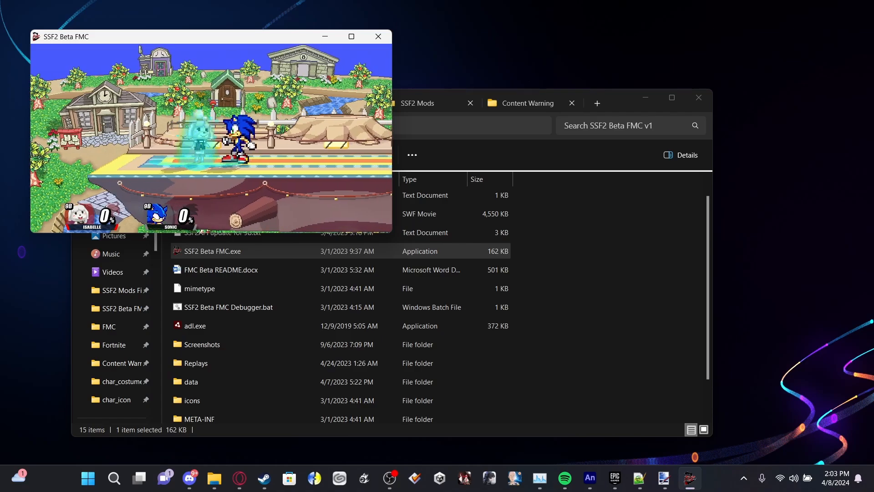